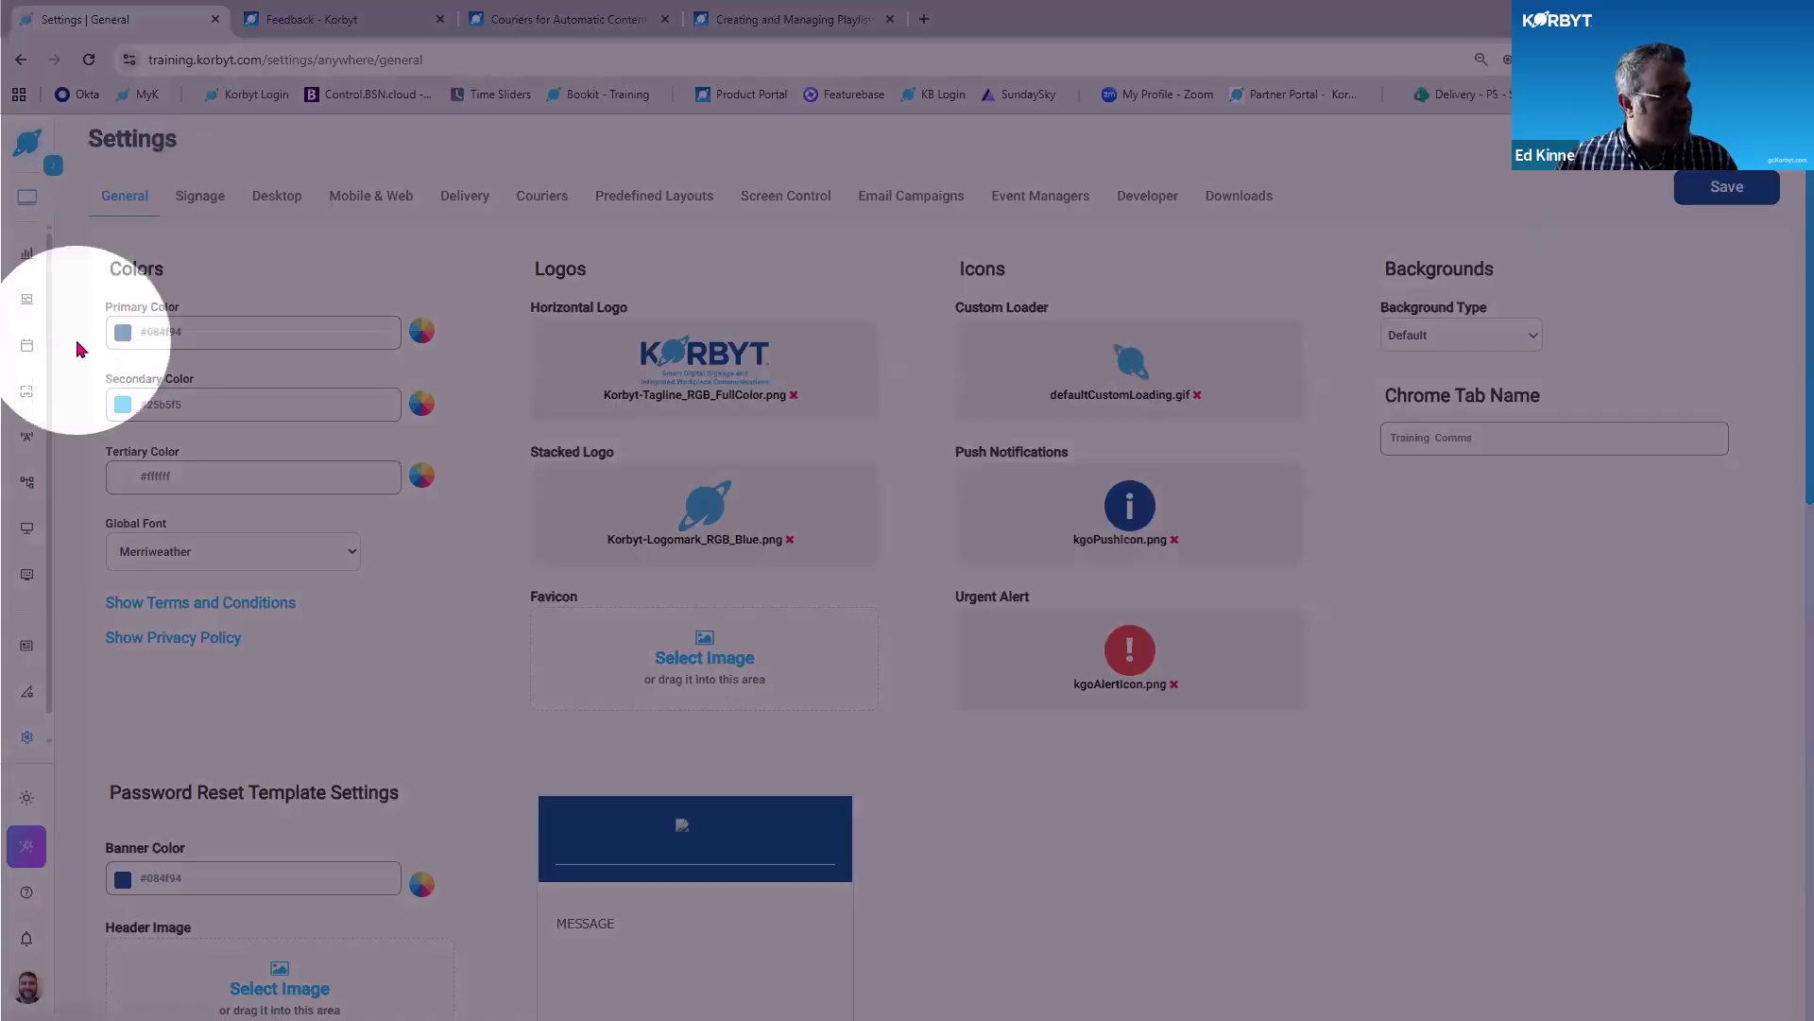
Disable Google Drive, OneDrive, Dropbox, Box, Adobe and Courier Notifications in the Courier Settings.
scroll(79, 350, "down", 7)
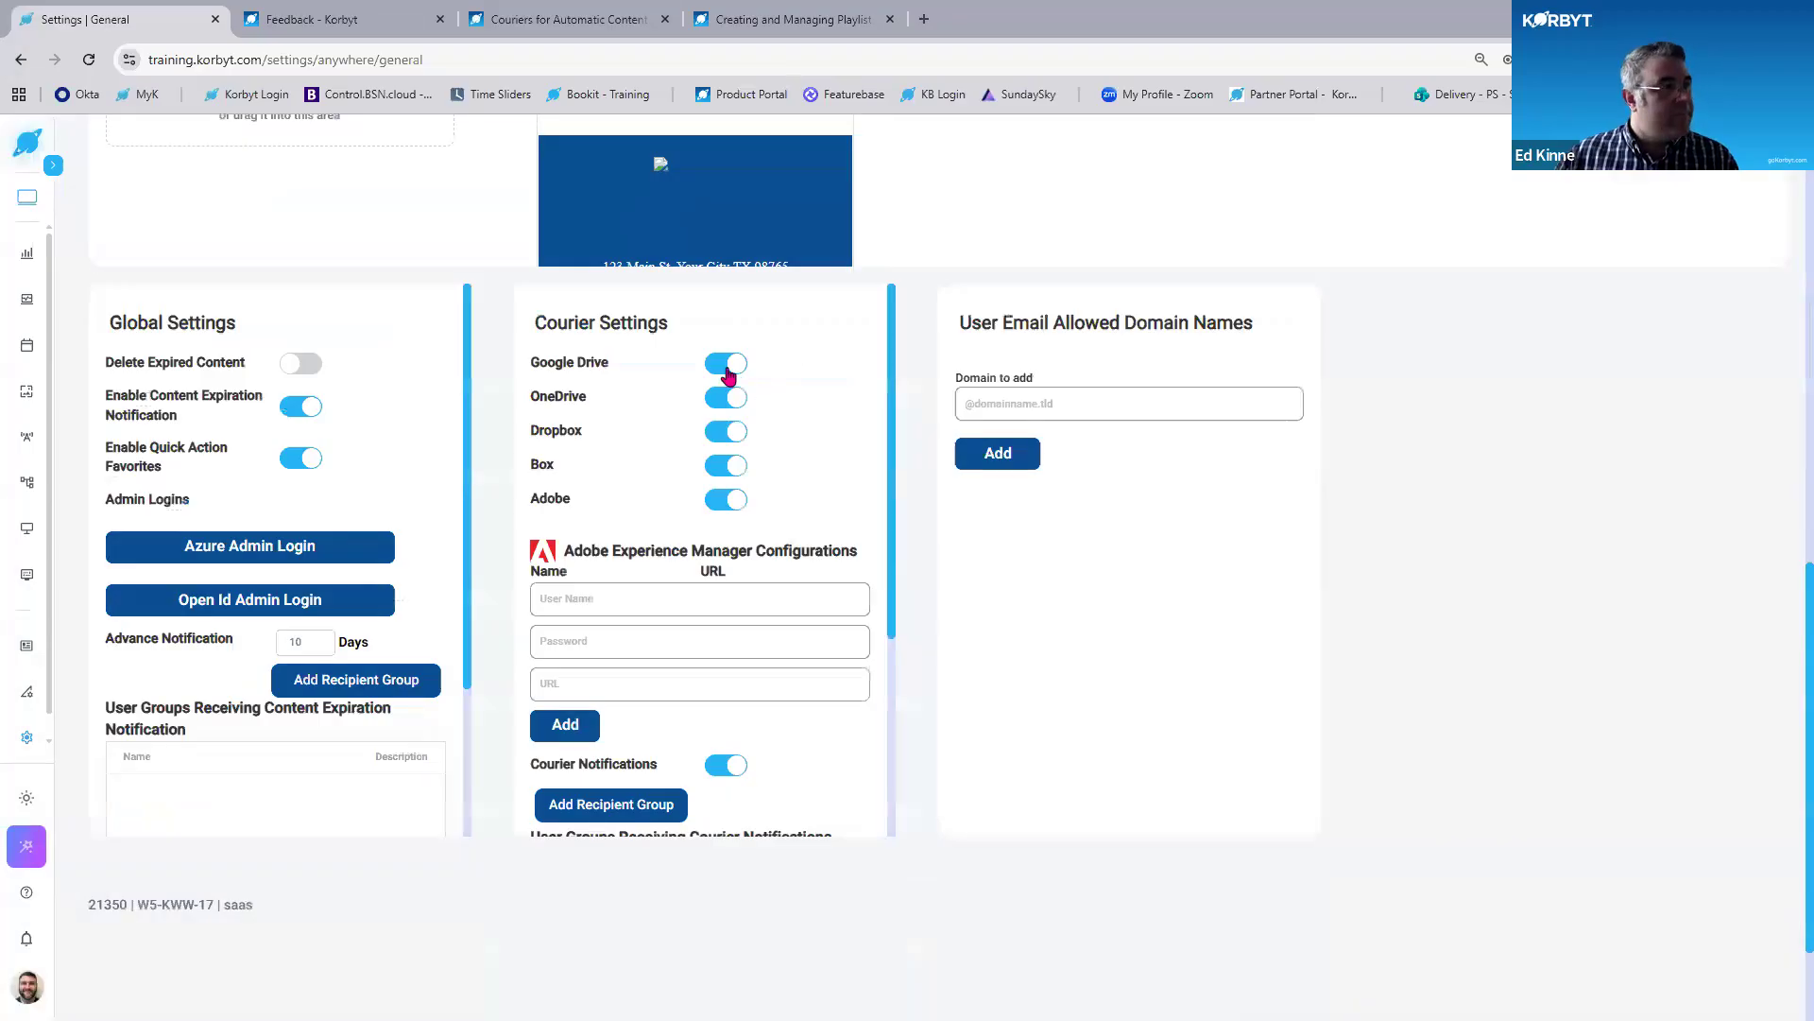
left_click(724, 370)
left_click(721, 402)
left_click(721, 431)
left_click(726, 465)
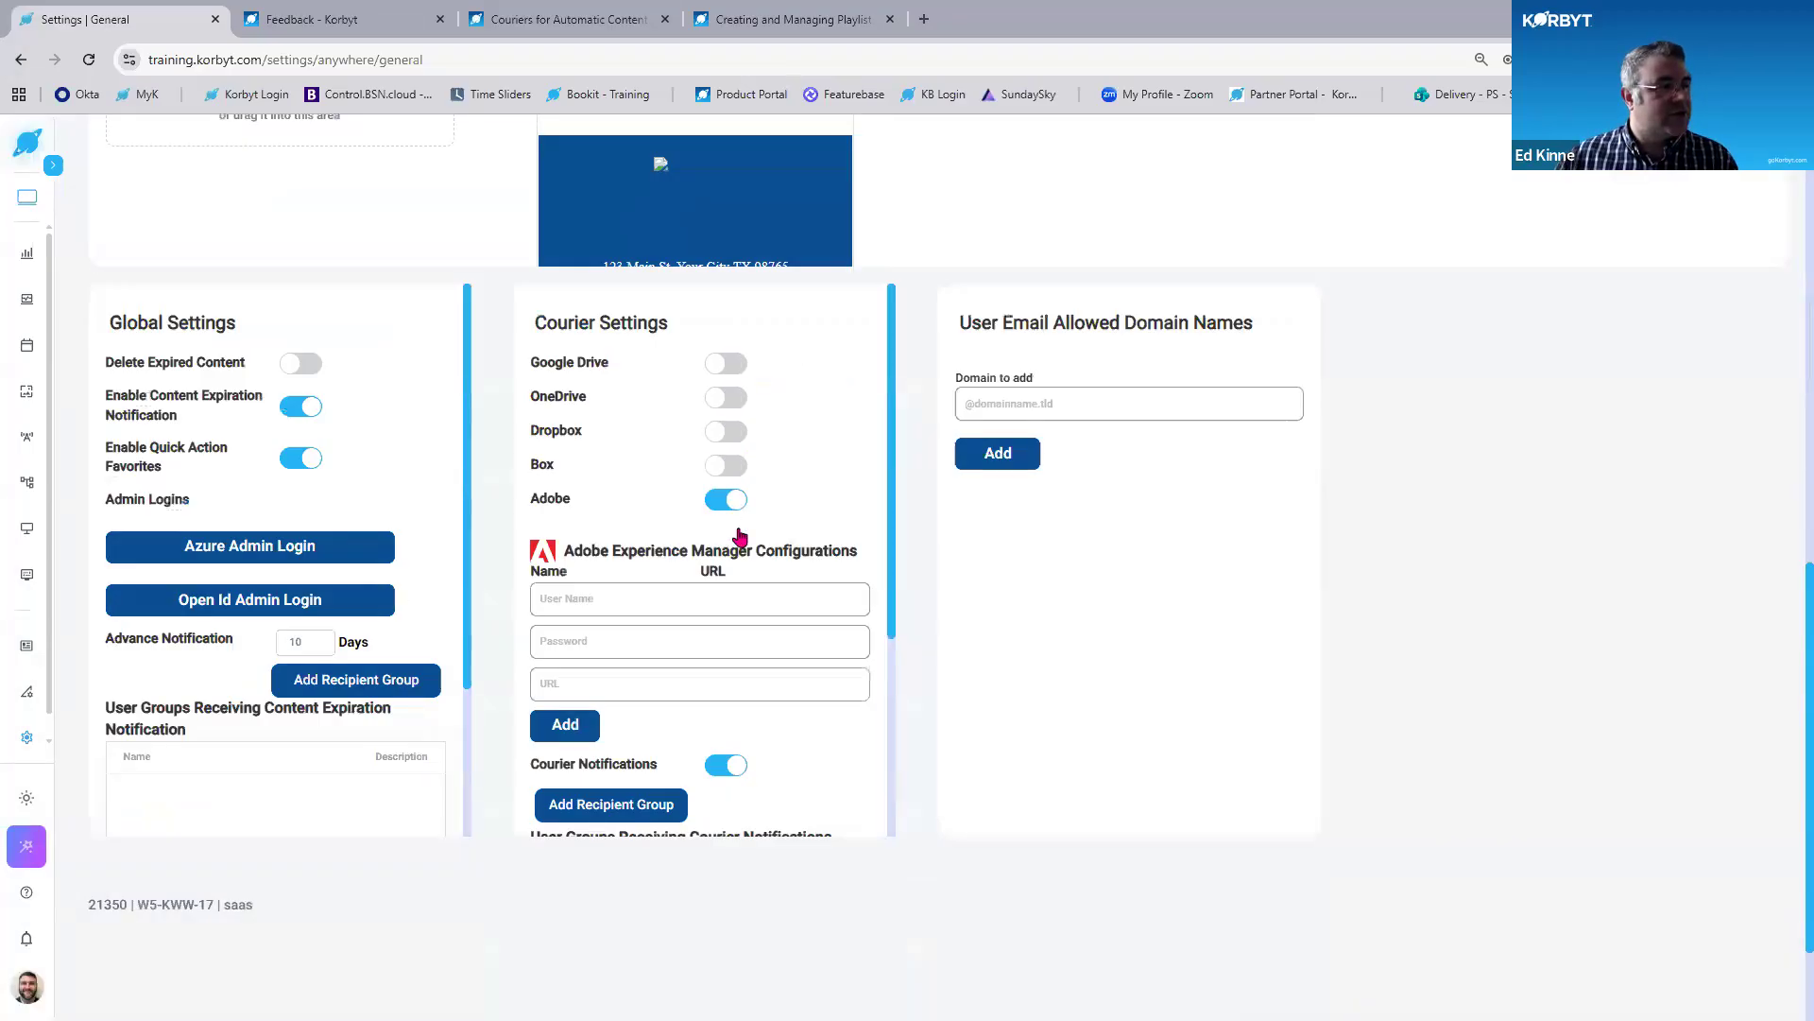
left_click(726, 499)
left_click(740, 535)
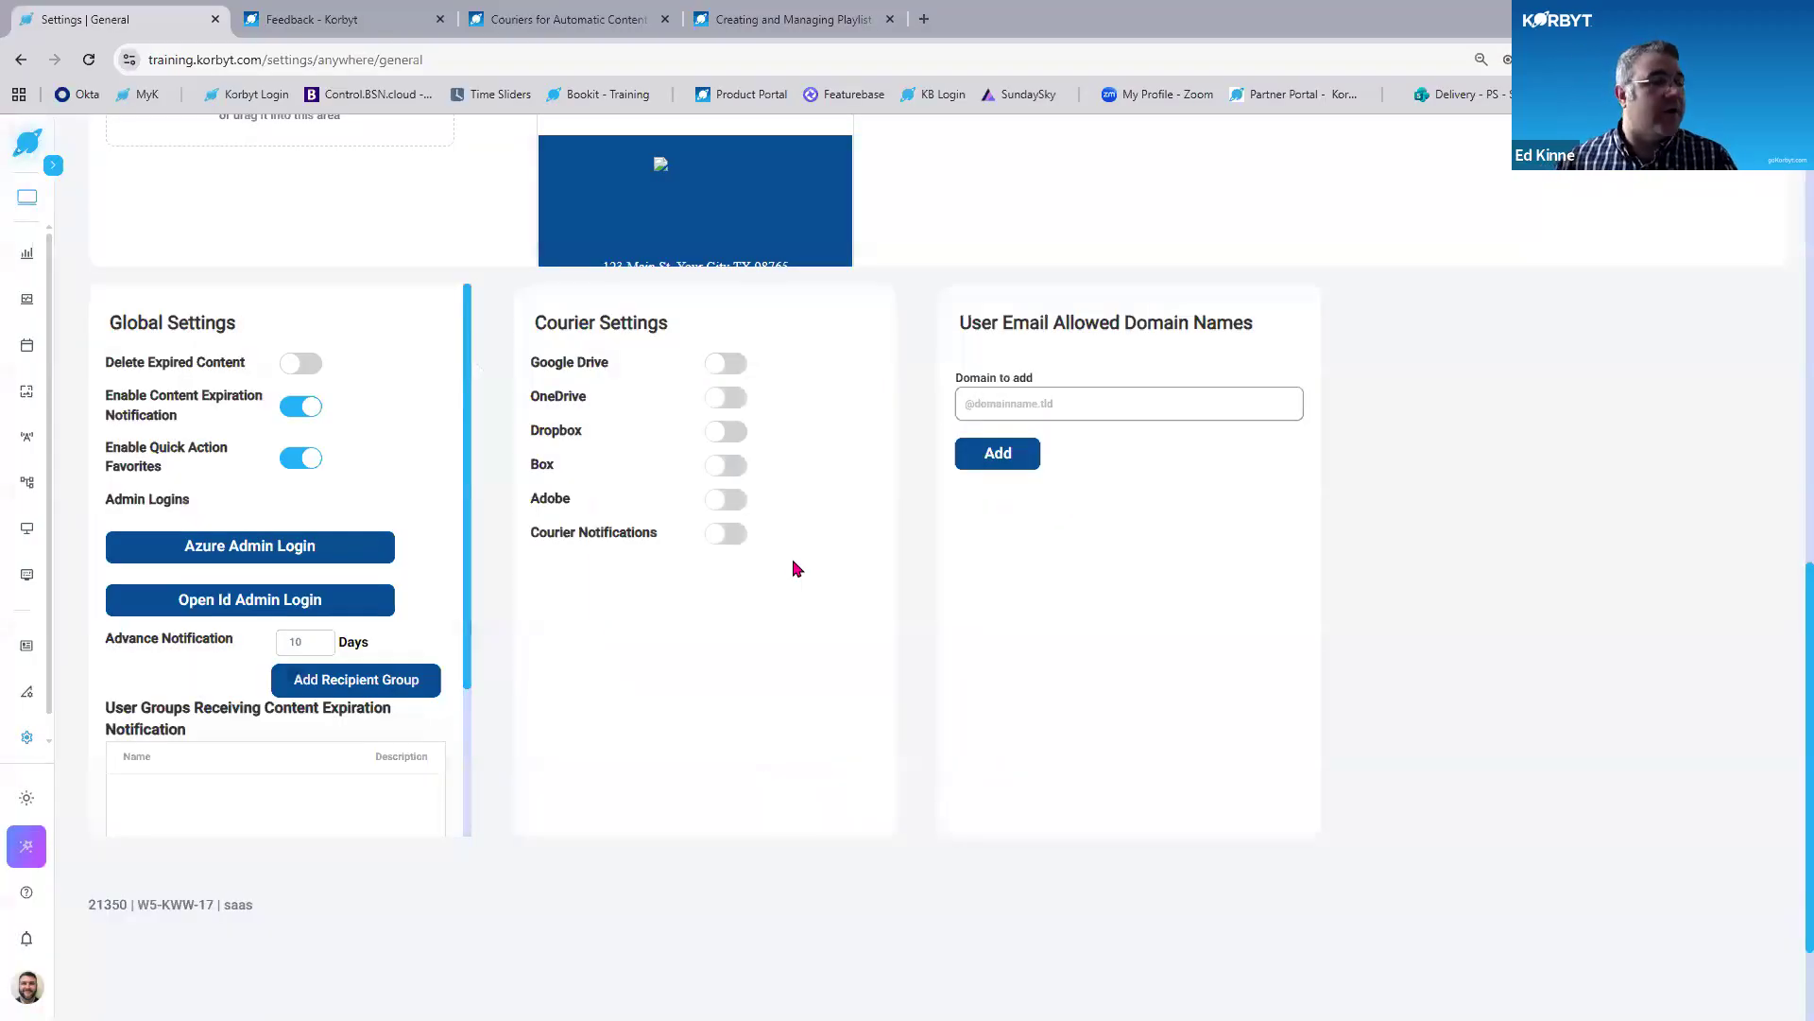
Enable only the OneDrive and Google Drive couriers and save the general settings.
left_click(717, 406)
left_click(728, 363)
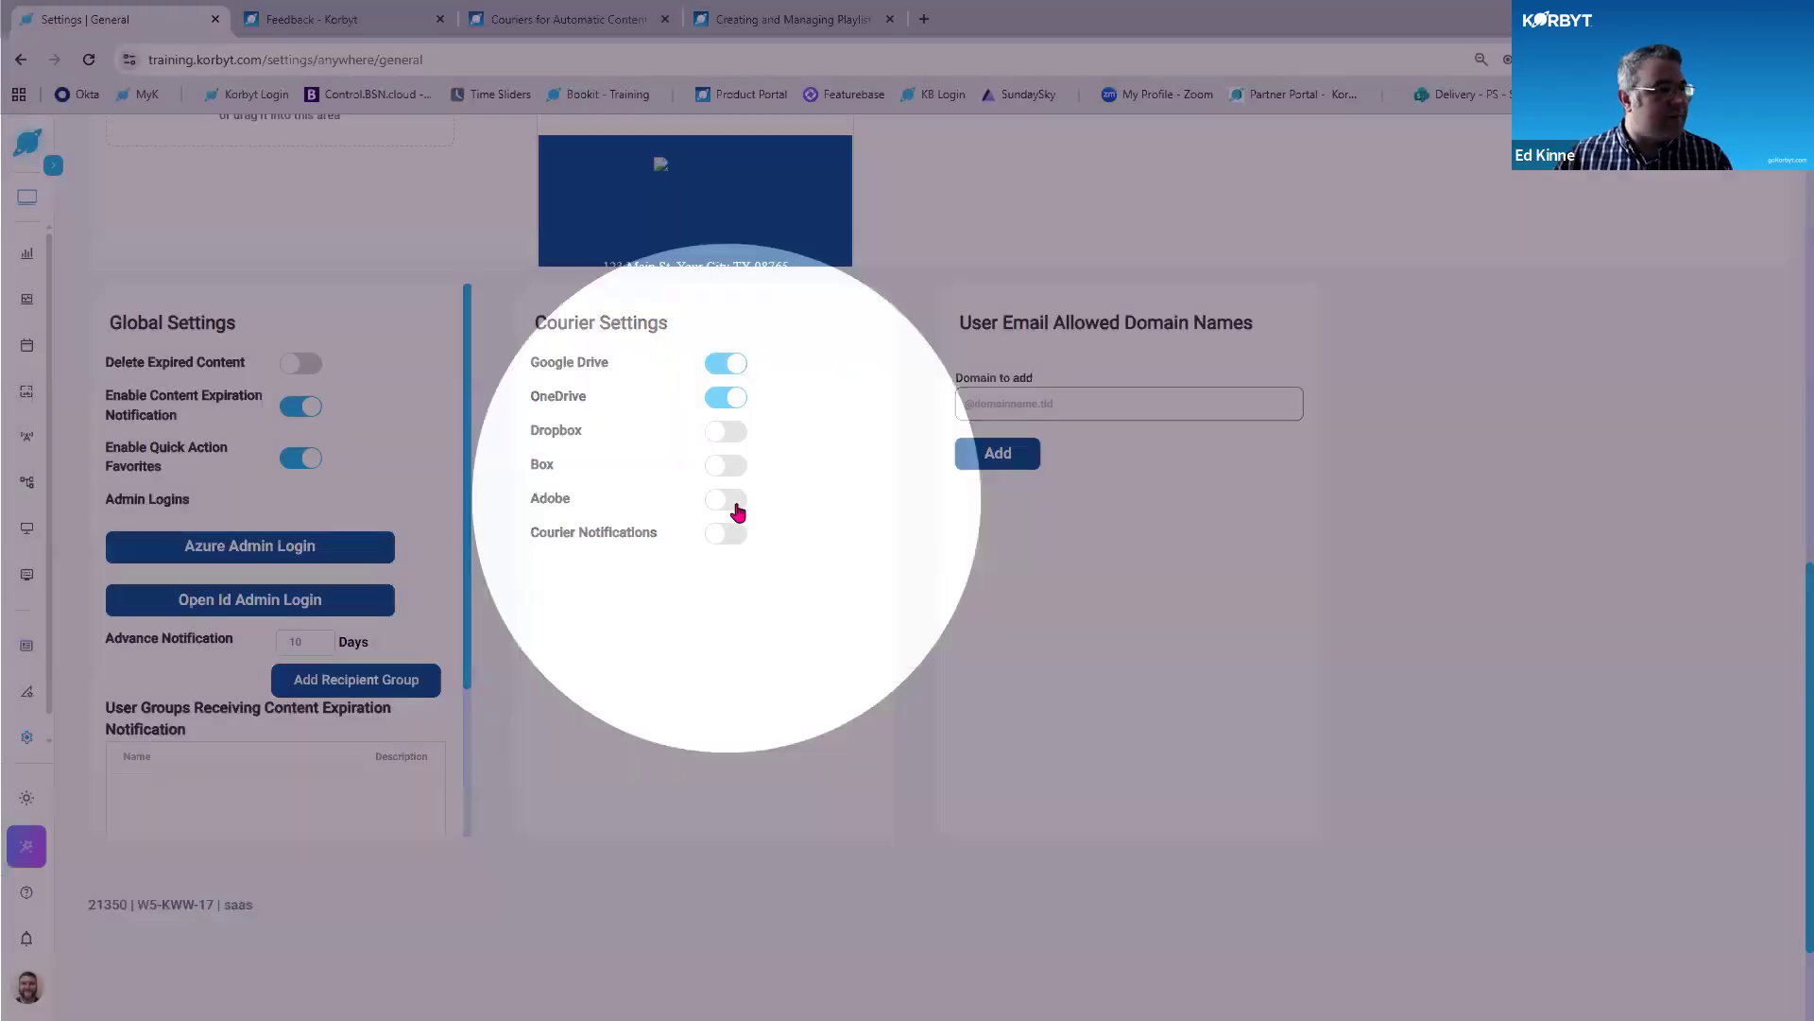
left_click(738, 511)
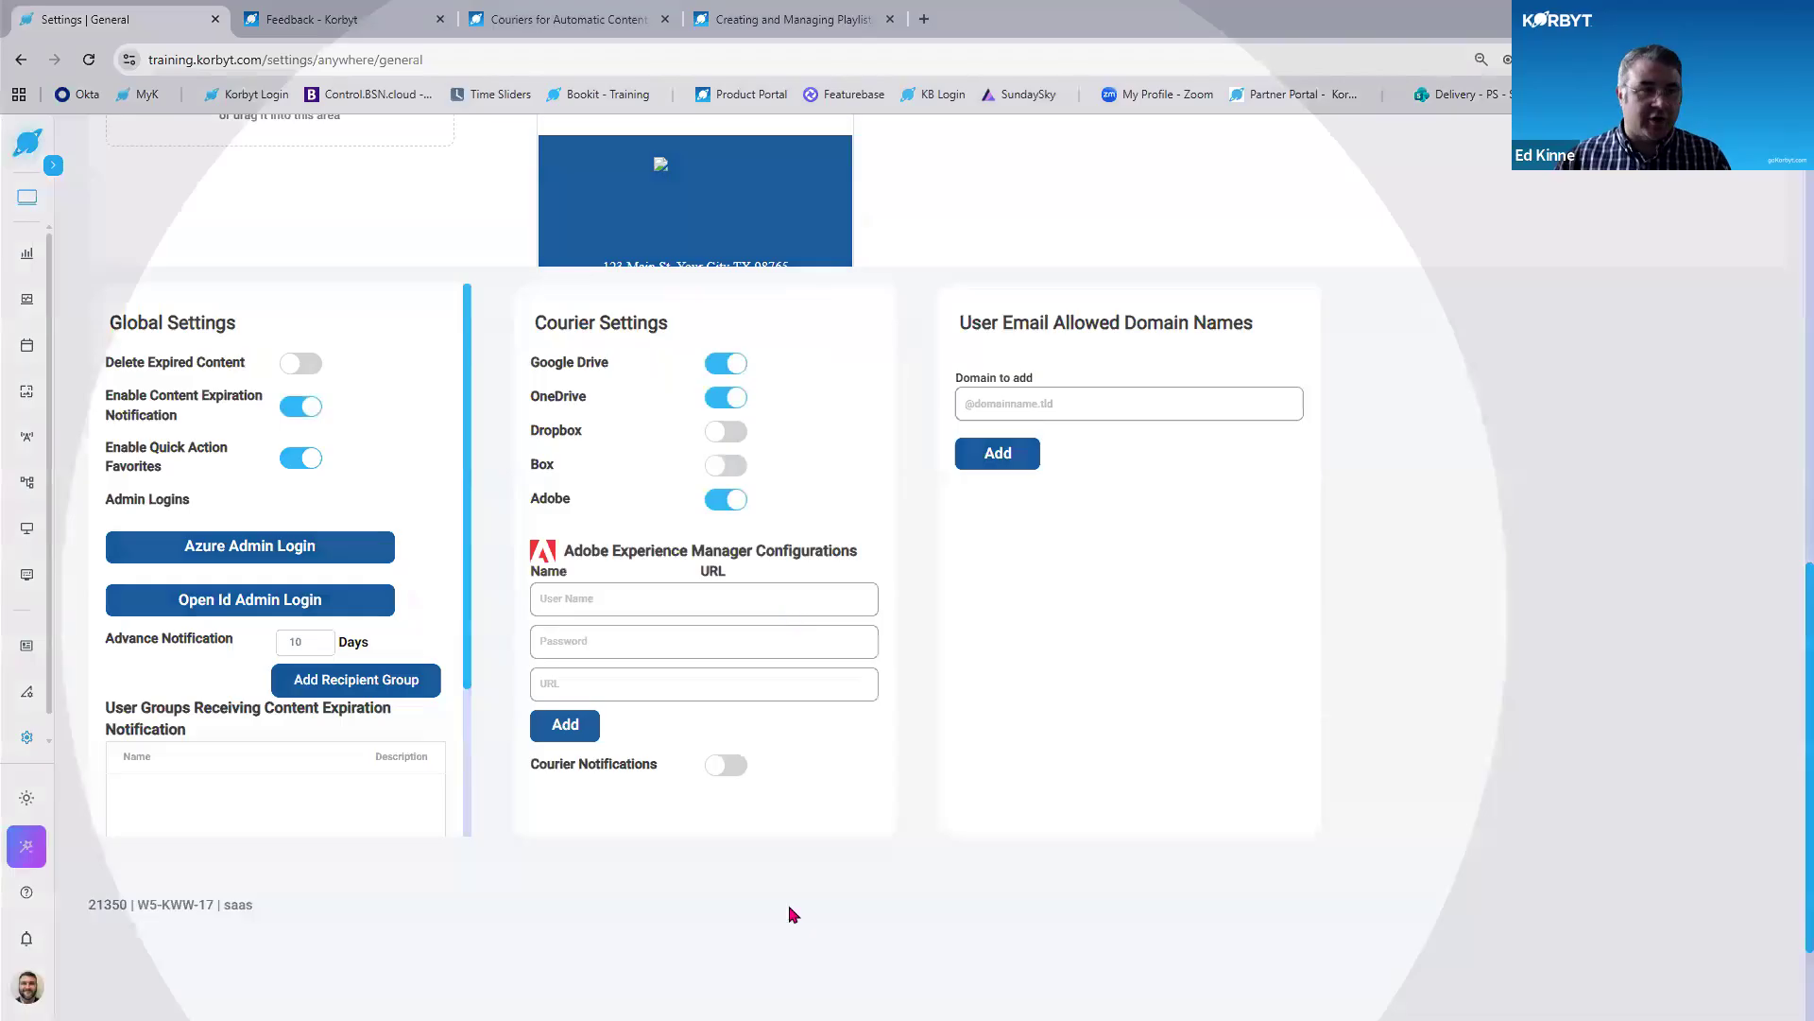
left_click(727, 501)
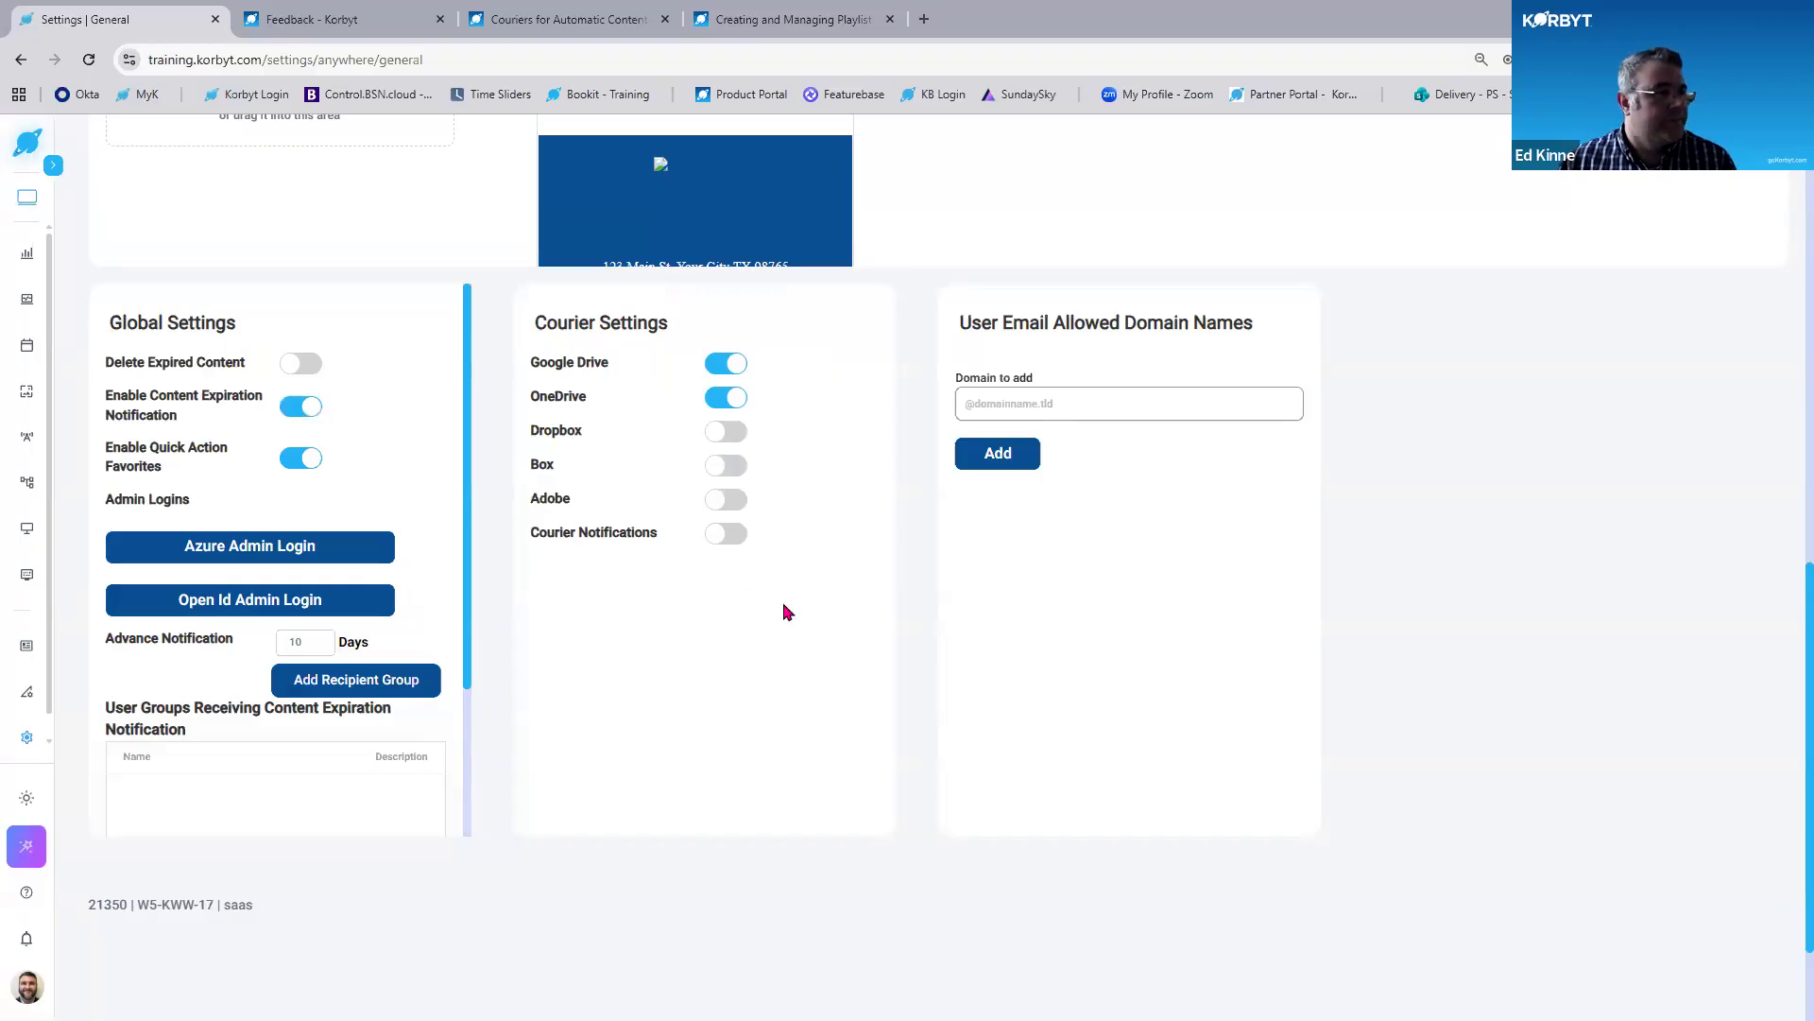
scroll(789, 606, "up", 10)
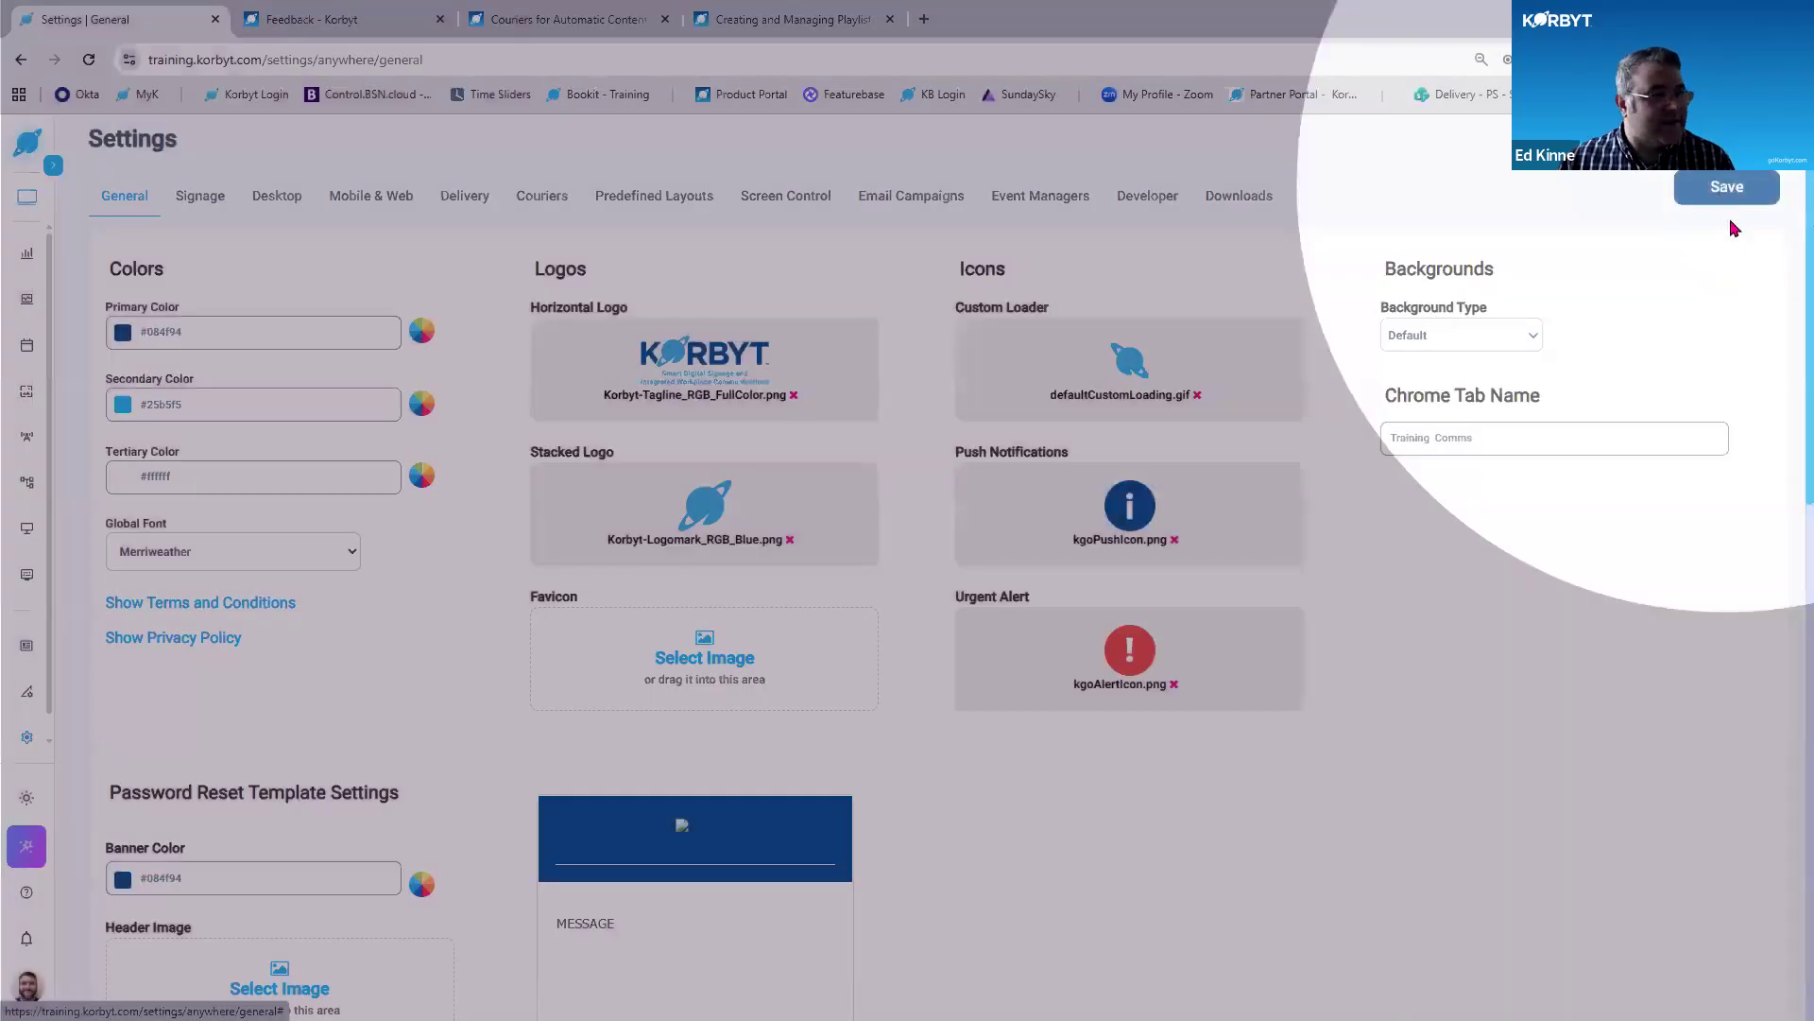
left_click(1729, 189)
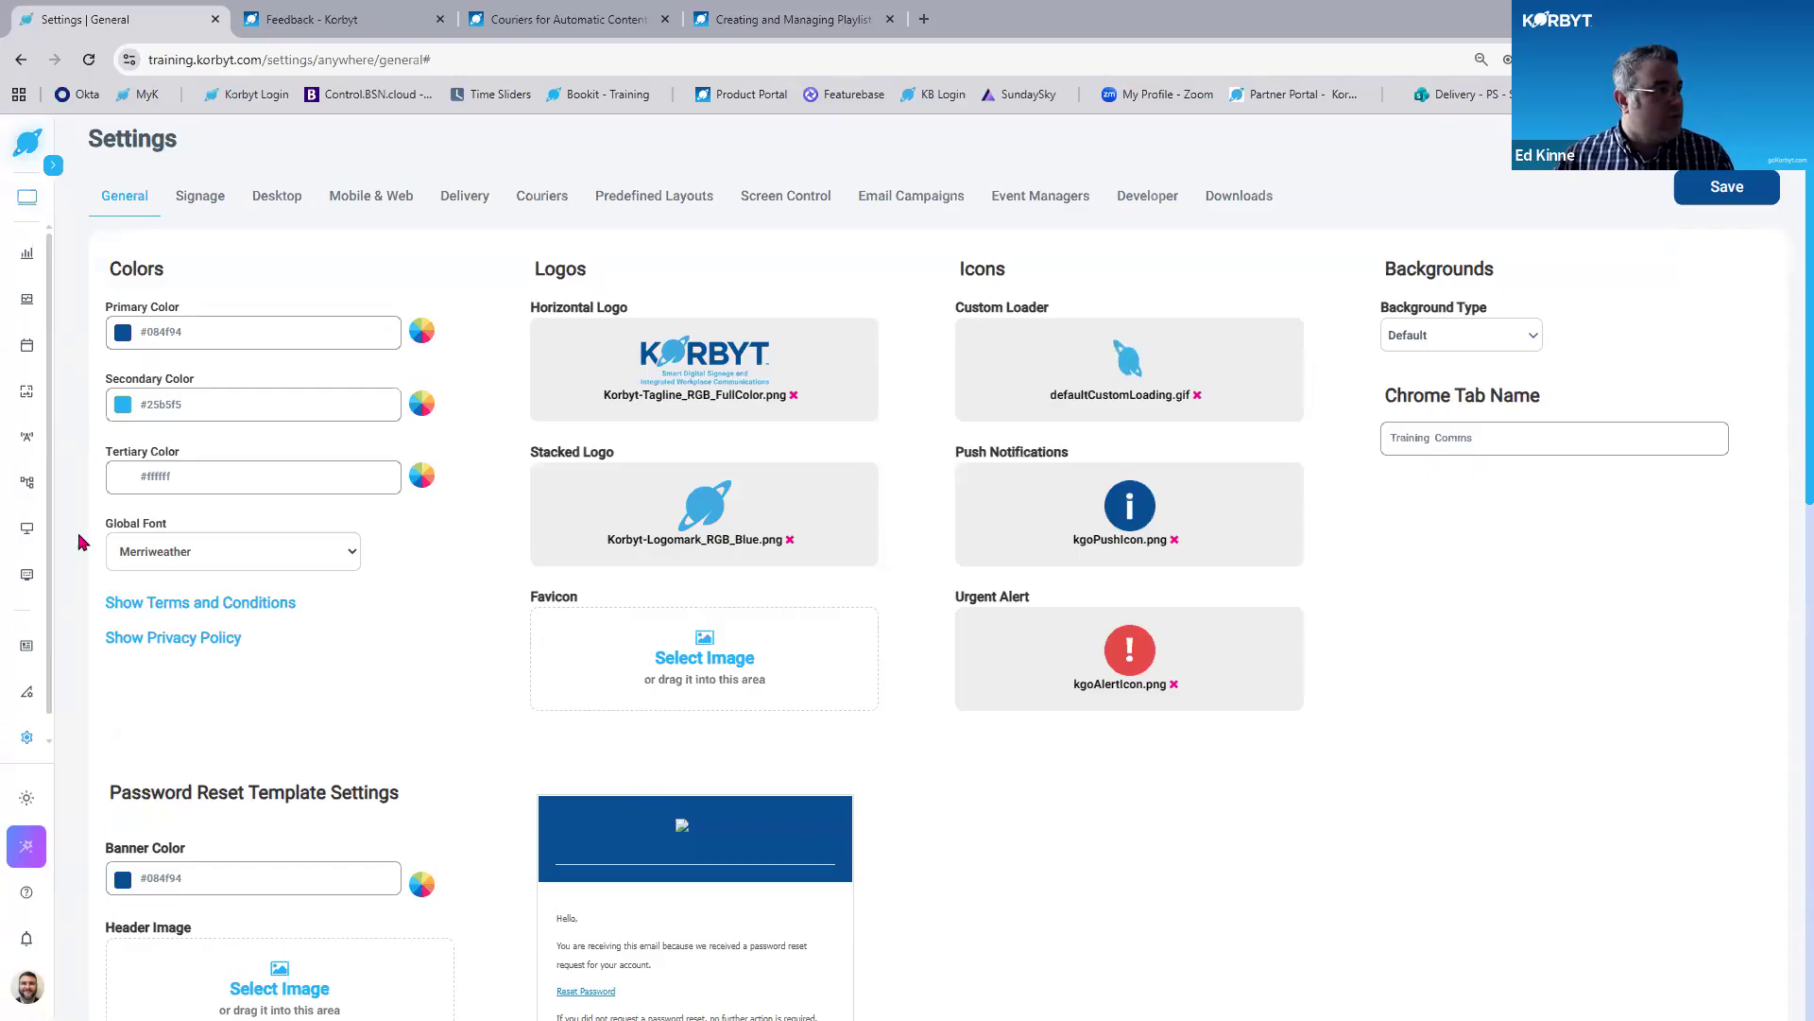
Open the Couriers page and set the Home Photos Google courier to active.
mouse_move(26, 395)
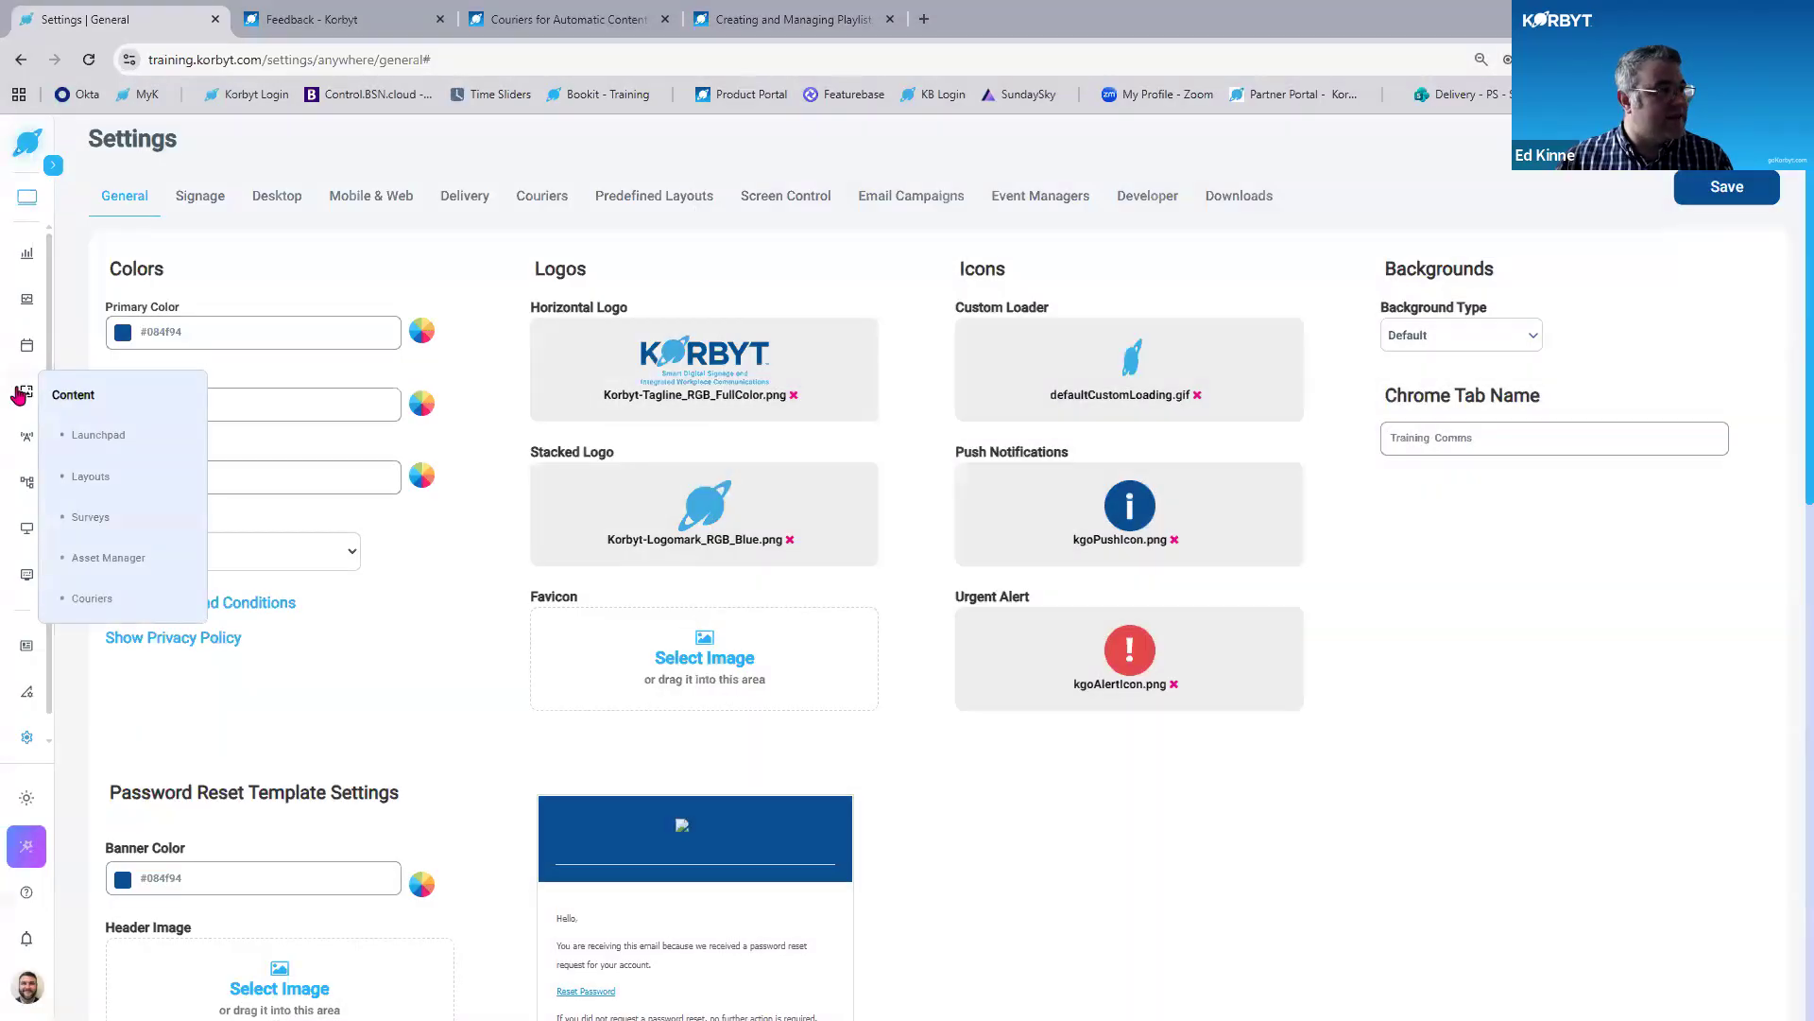
key("ctrl")
key("ctrl")
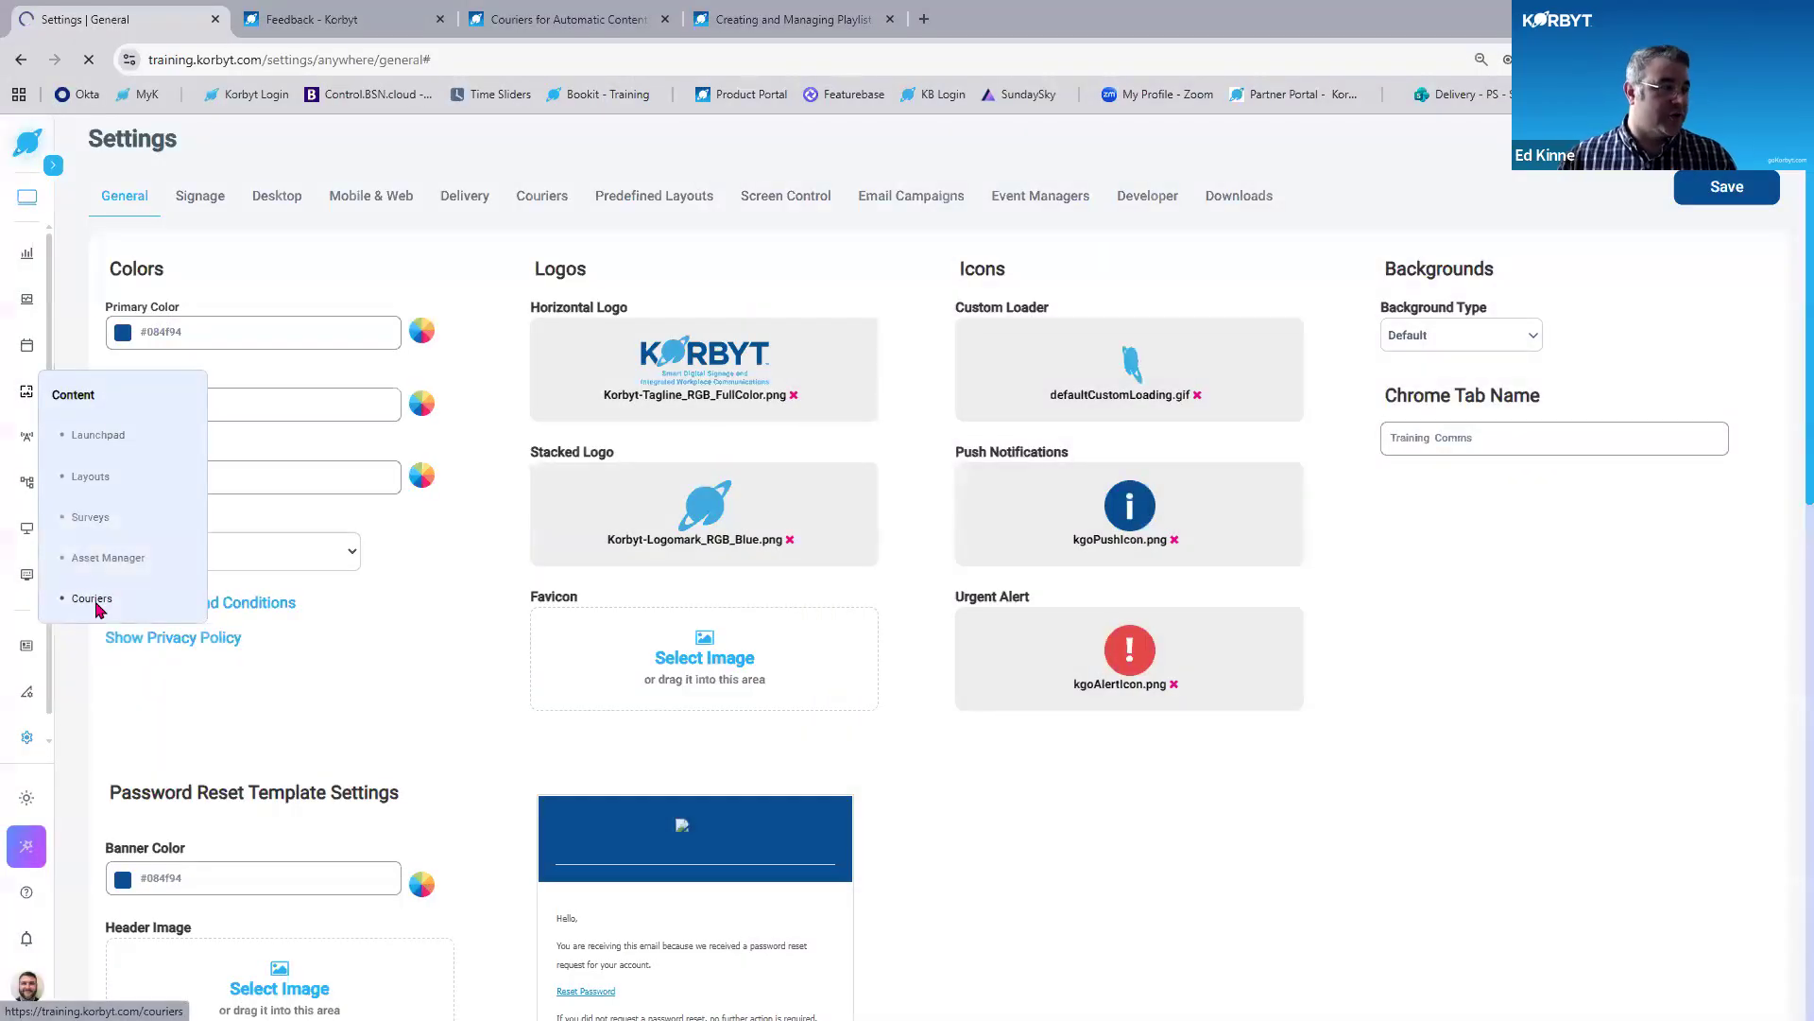
left_click(95, 600)
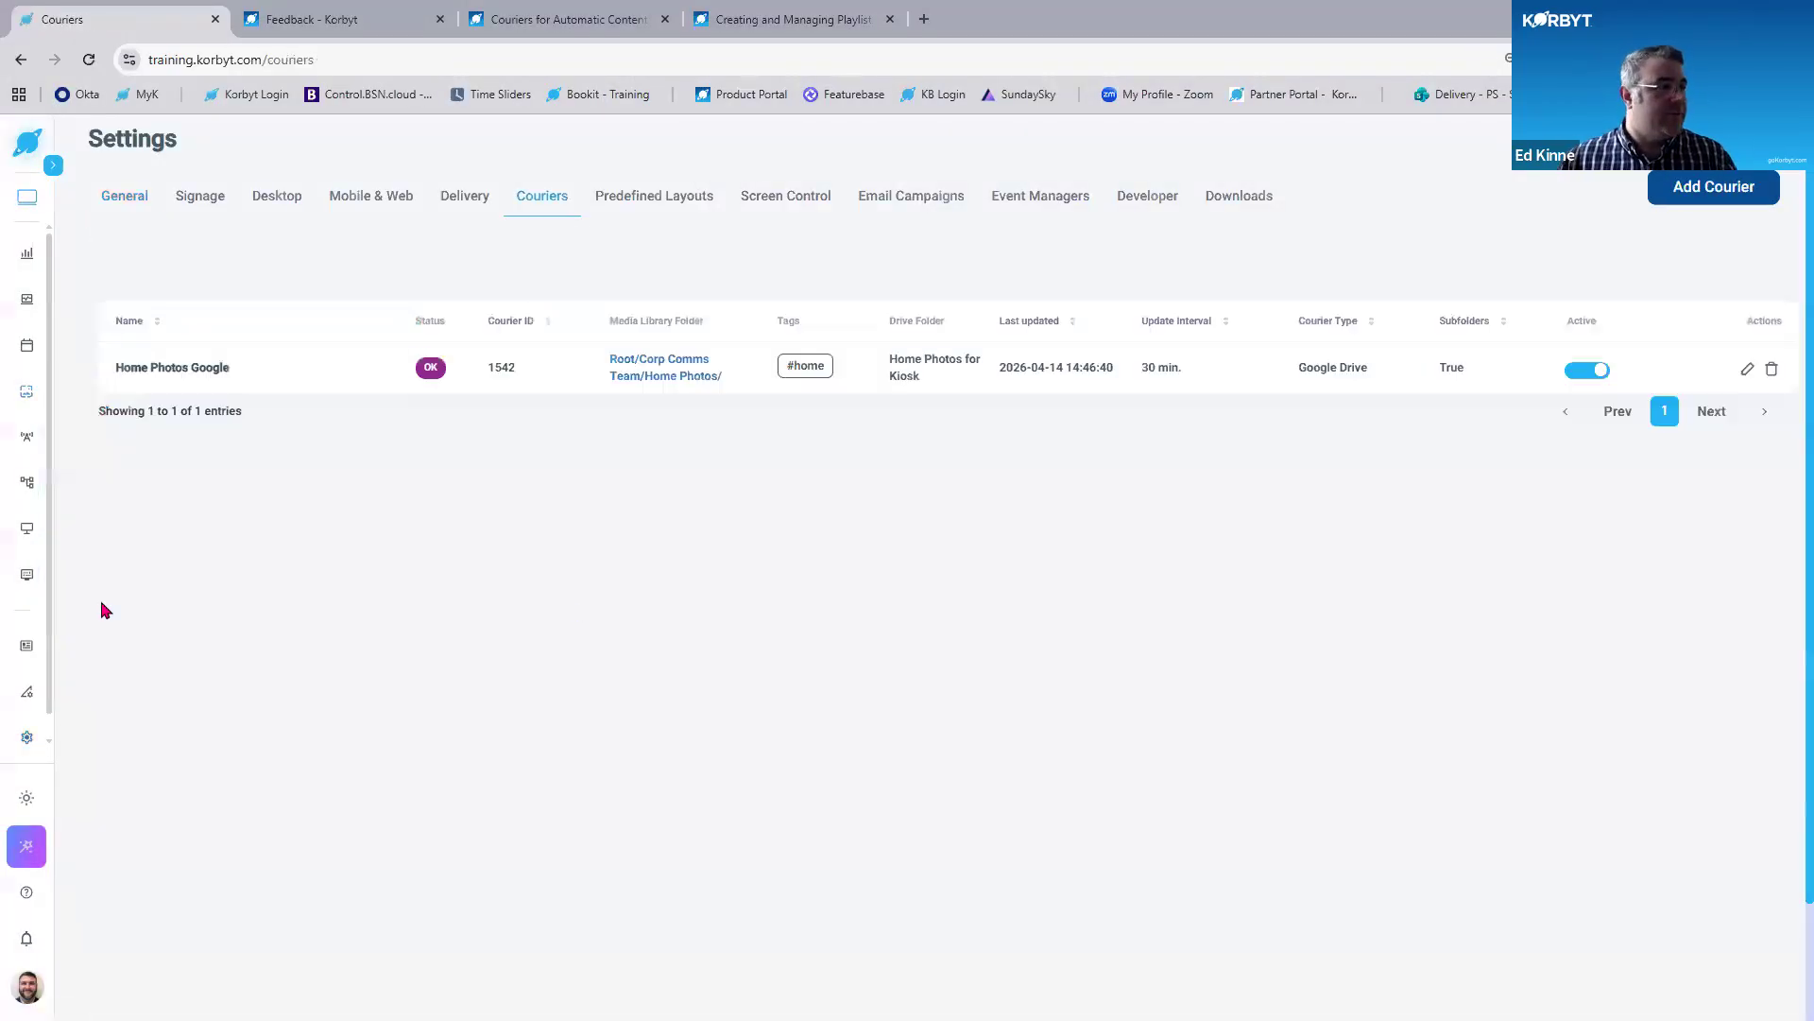
key("ctrl+plus")
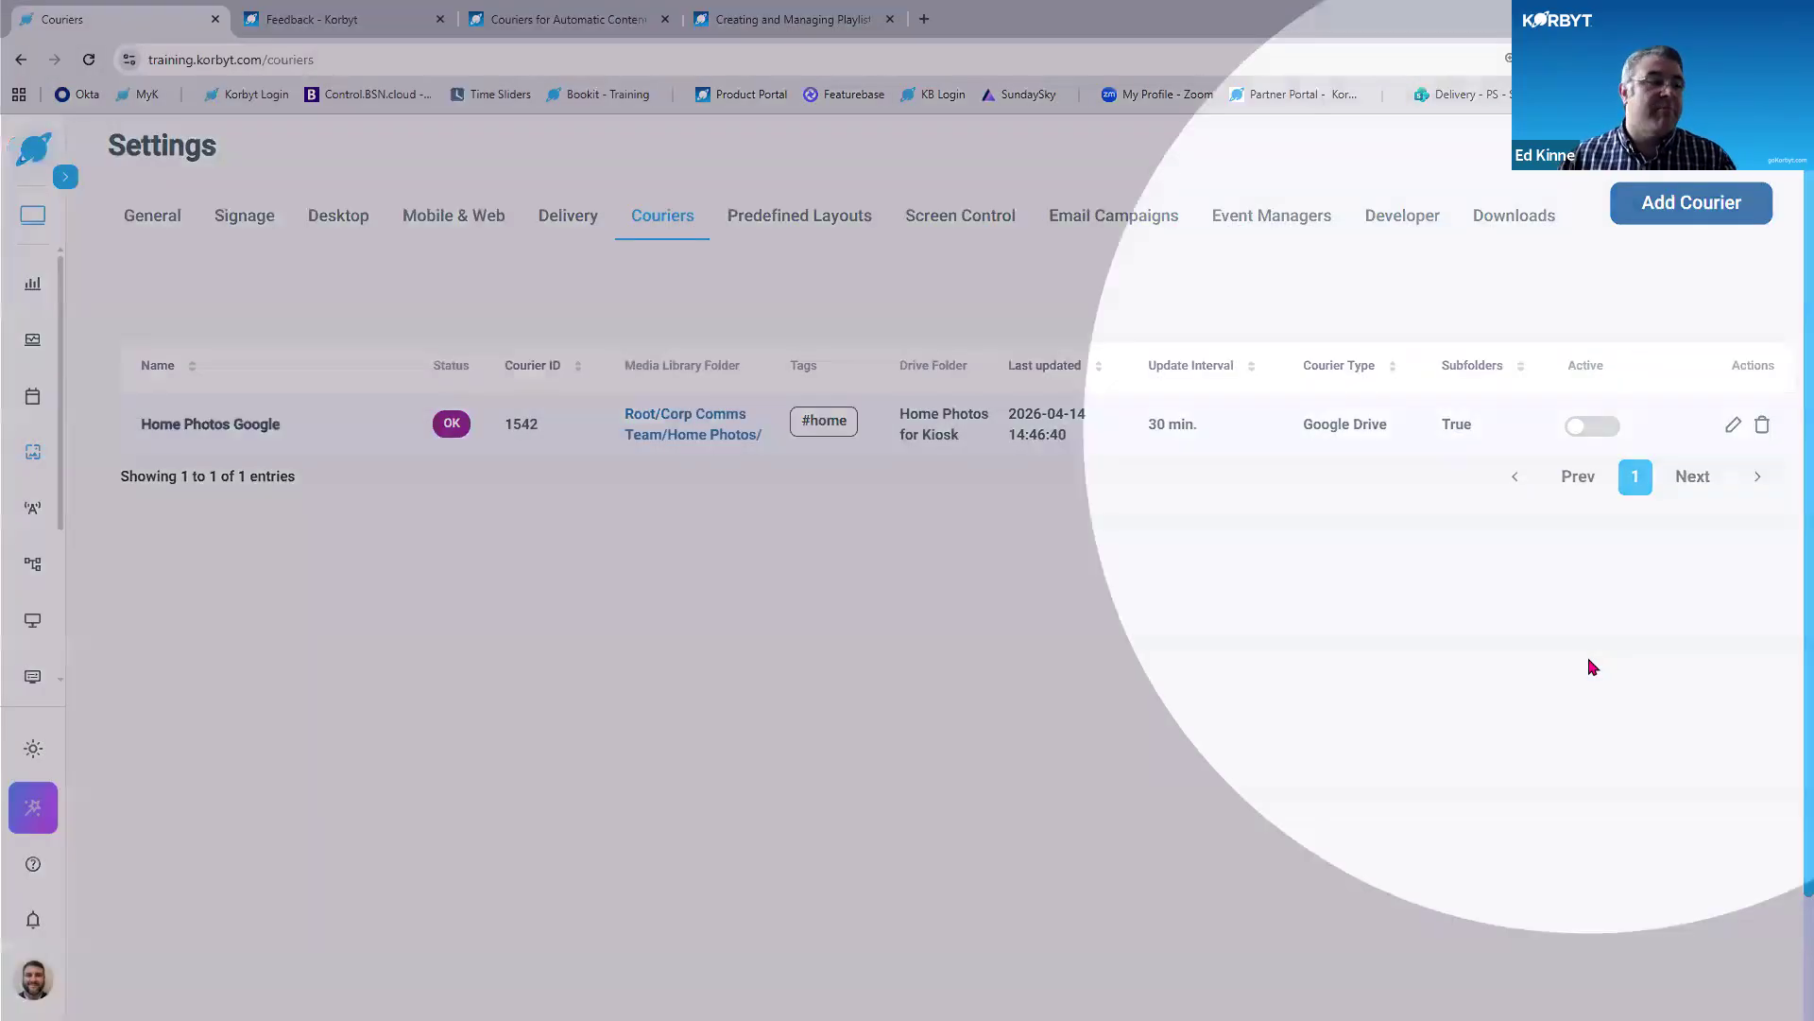
left_click(1590, 428)
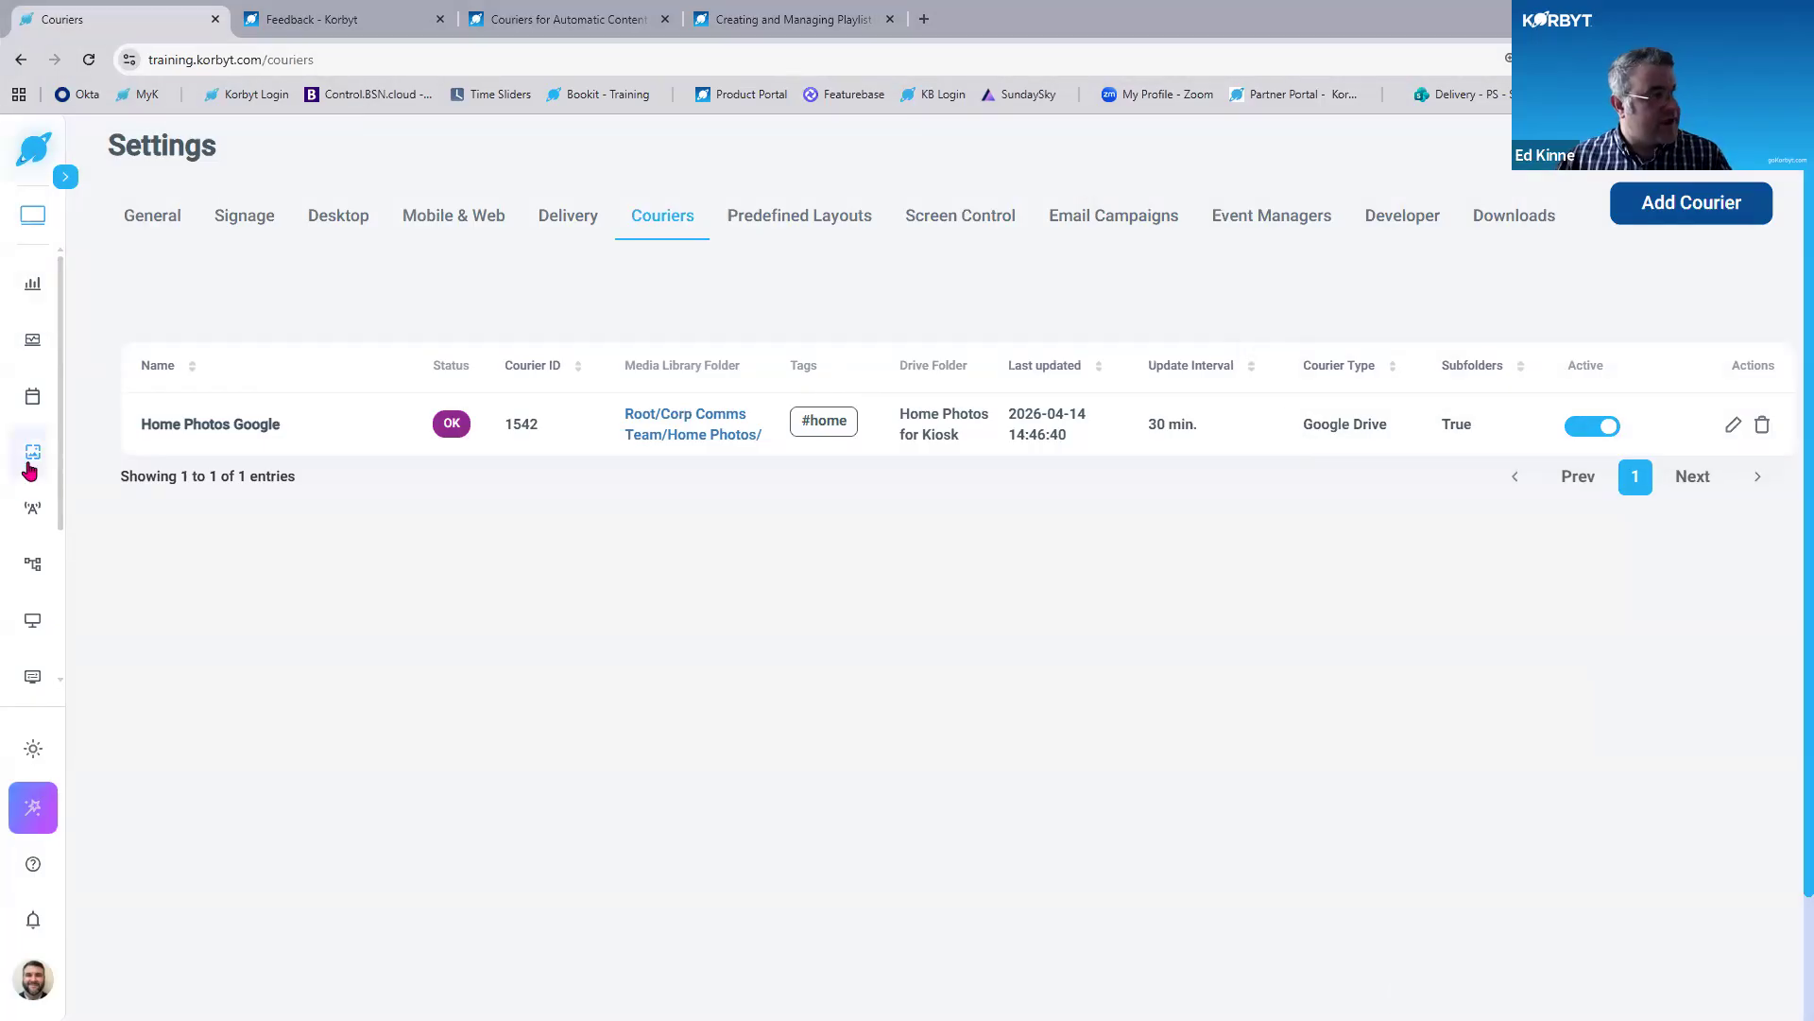
Open the Media Manager and create a folder named Local Content under Root.
mouse_move(32, 468)
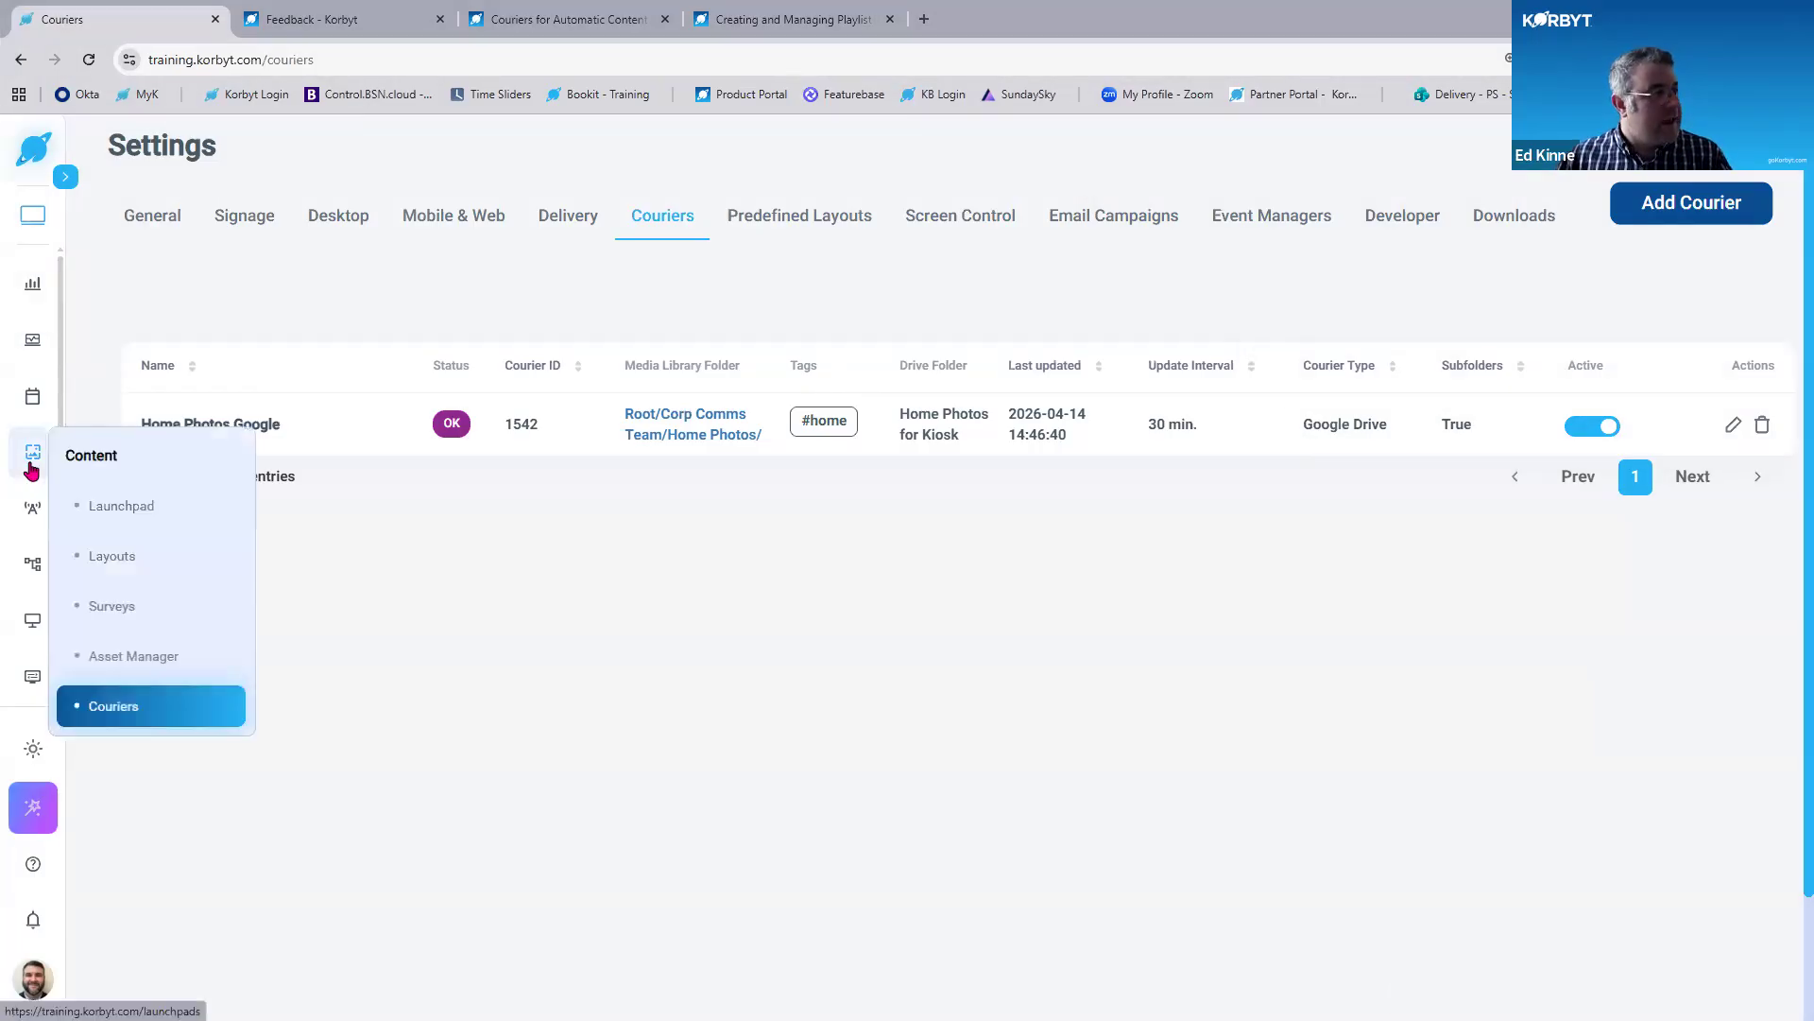
scroll(32, 468, "down", 2)
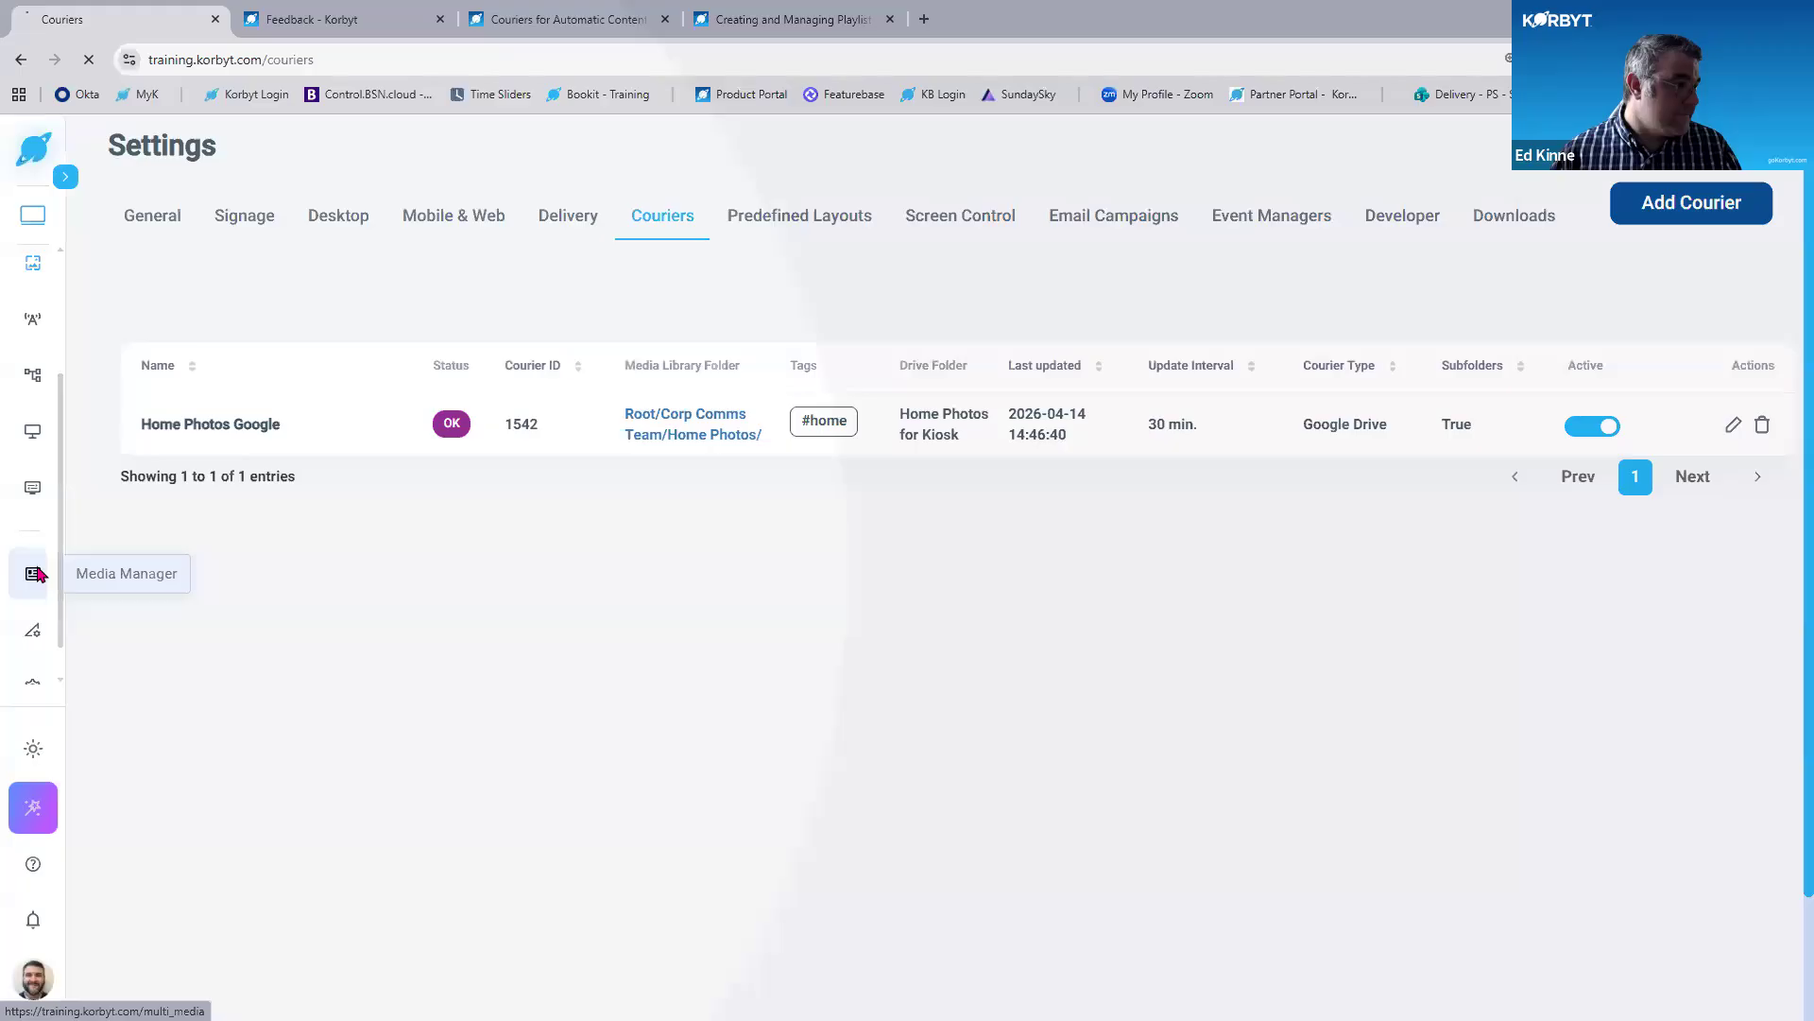
left_click(34, 574)
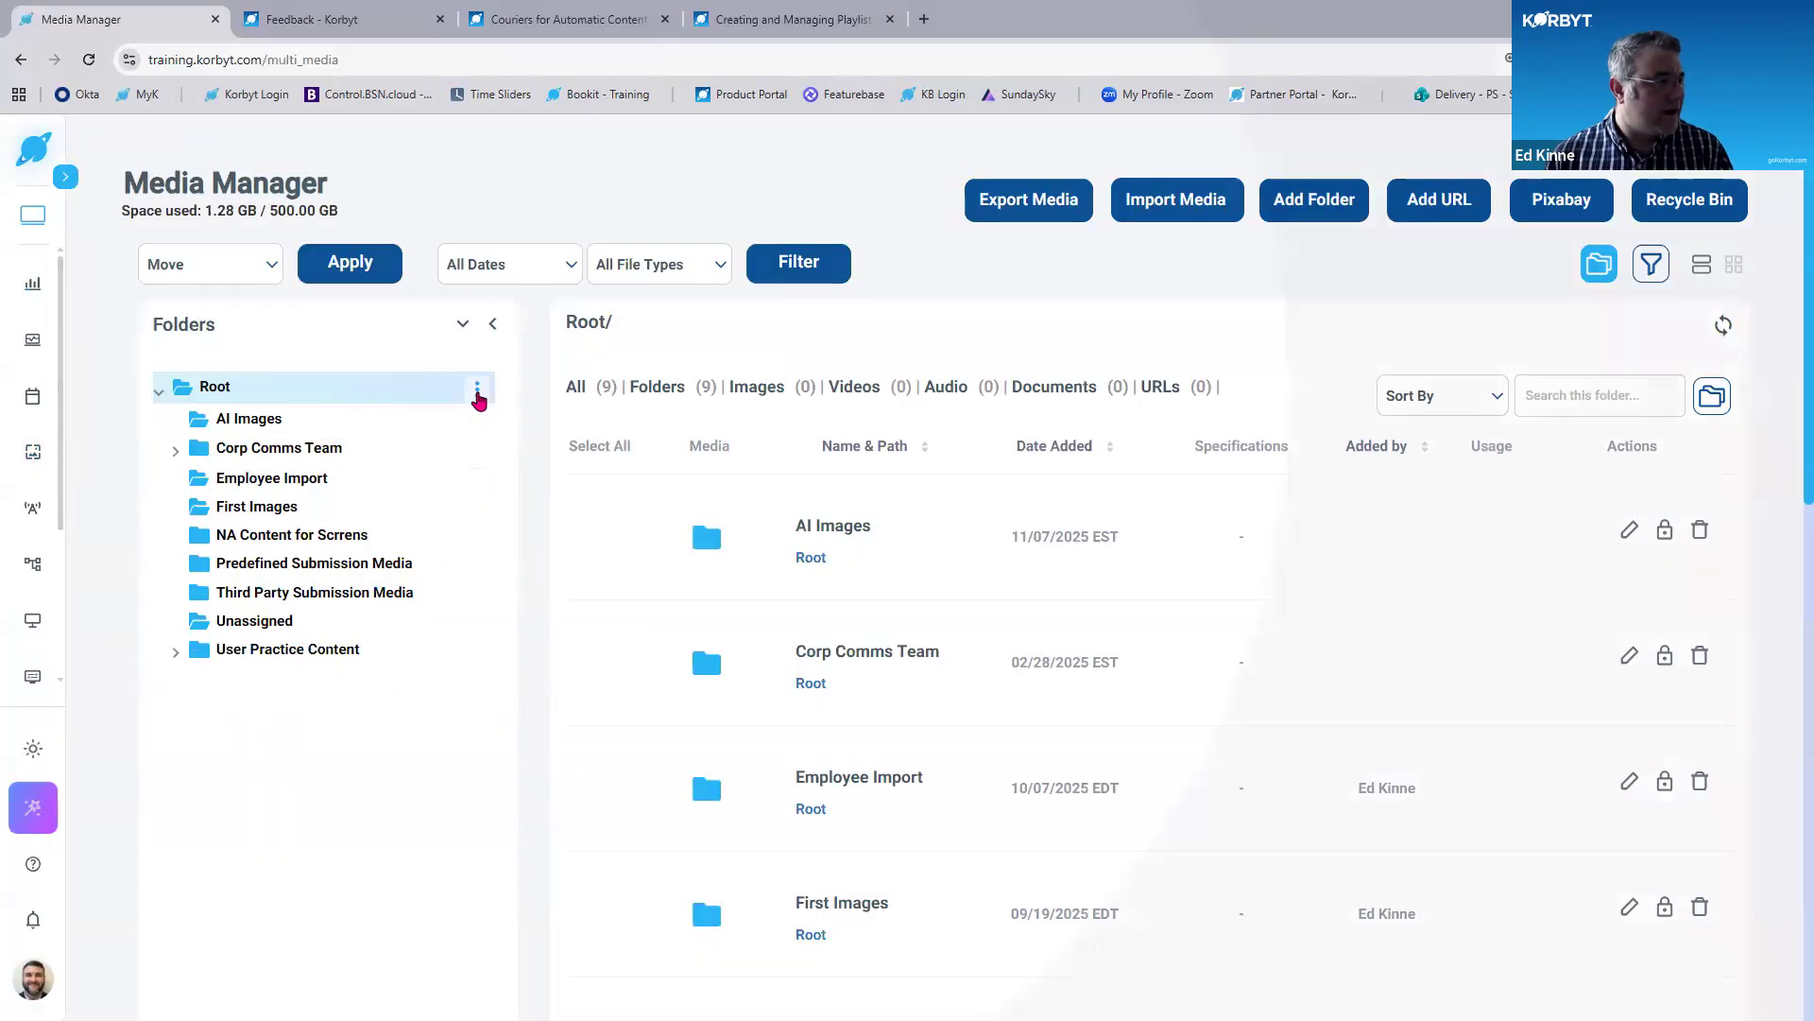
left_click(477, 392)
left_click(452, 395)
type("Local Content")
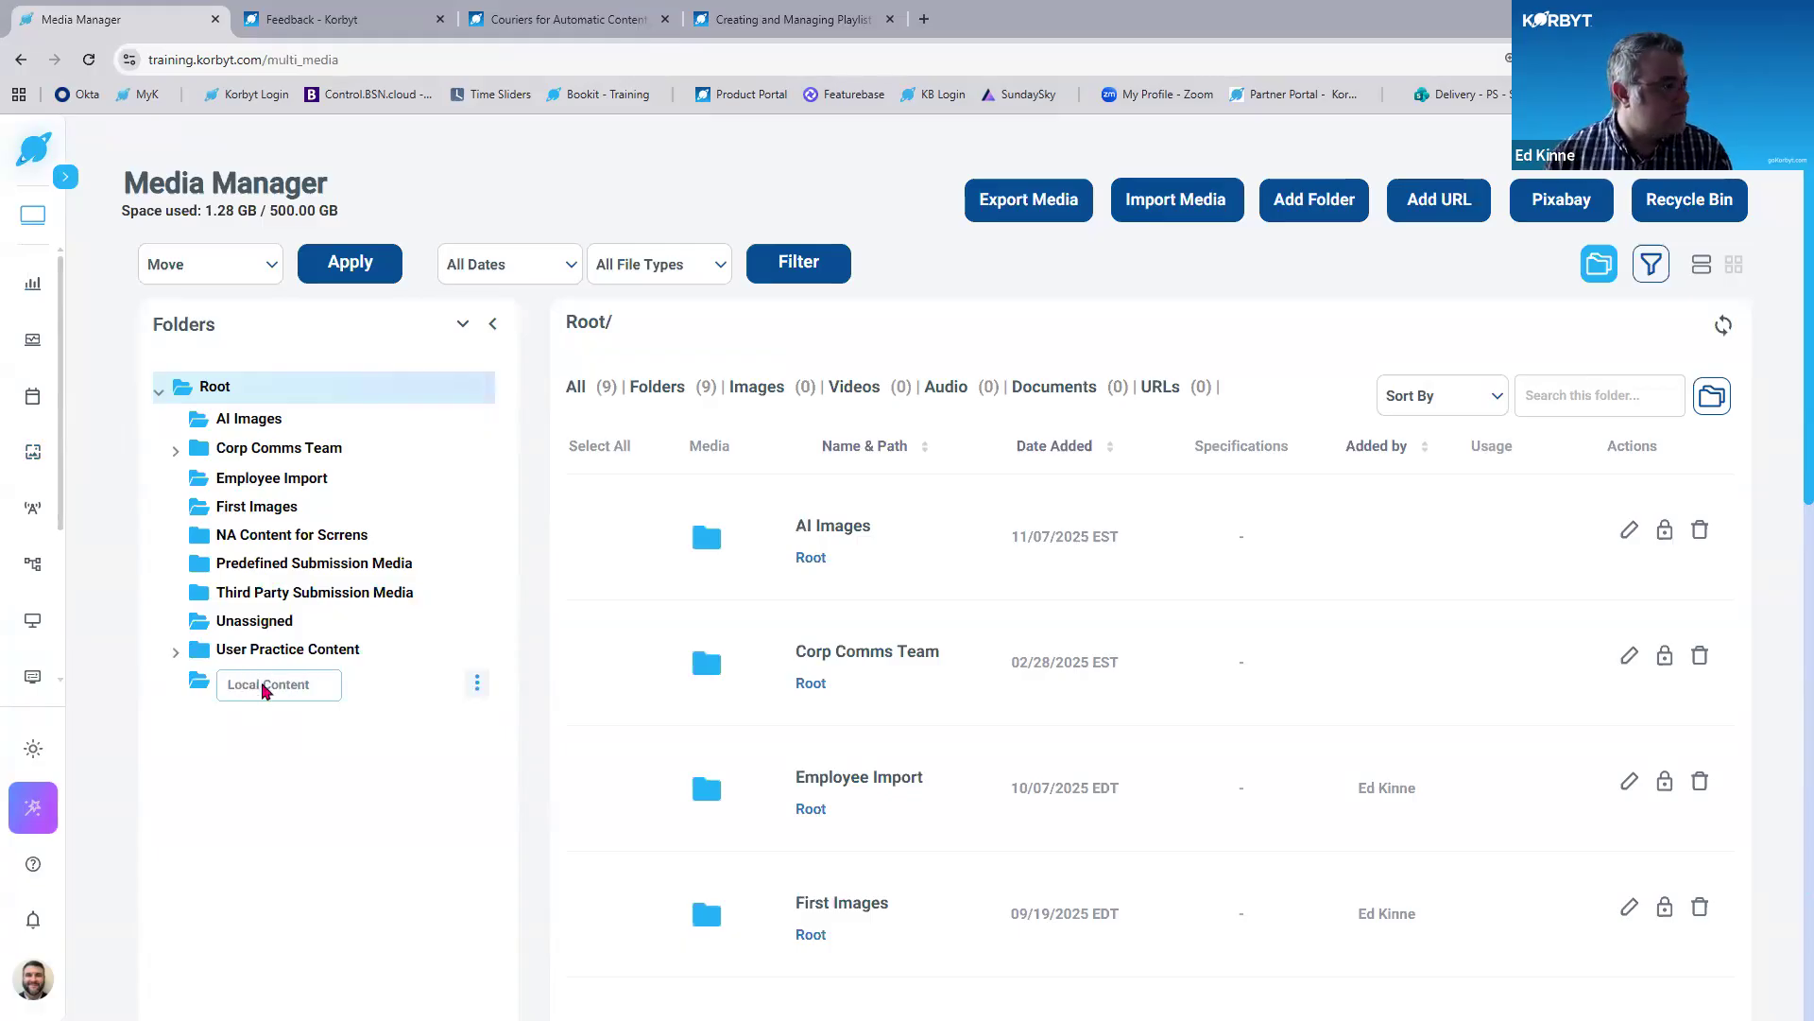
key("Return")
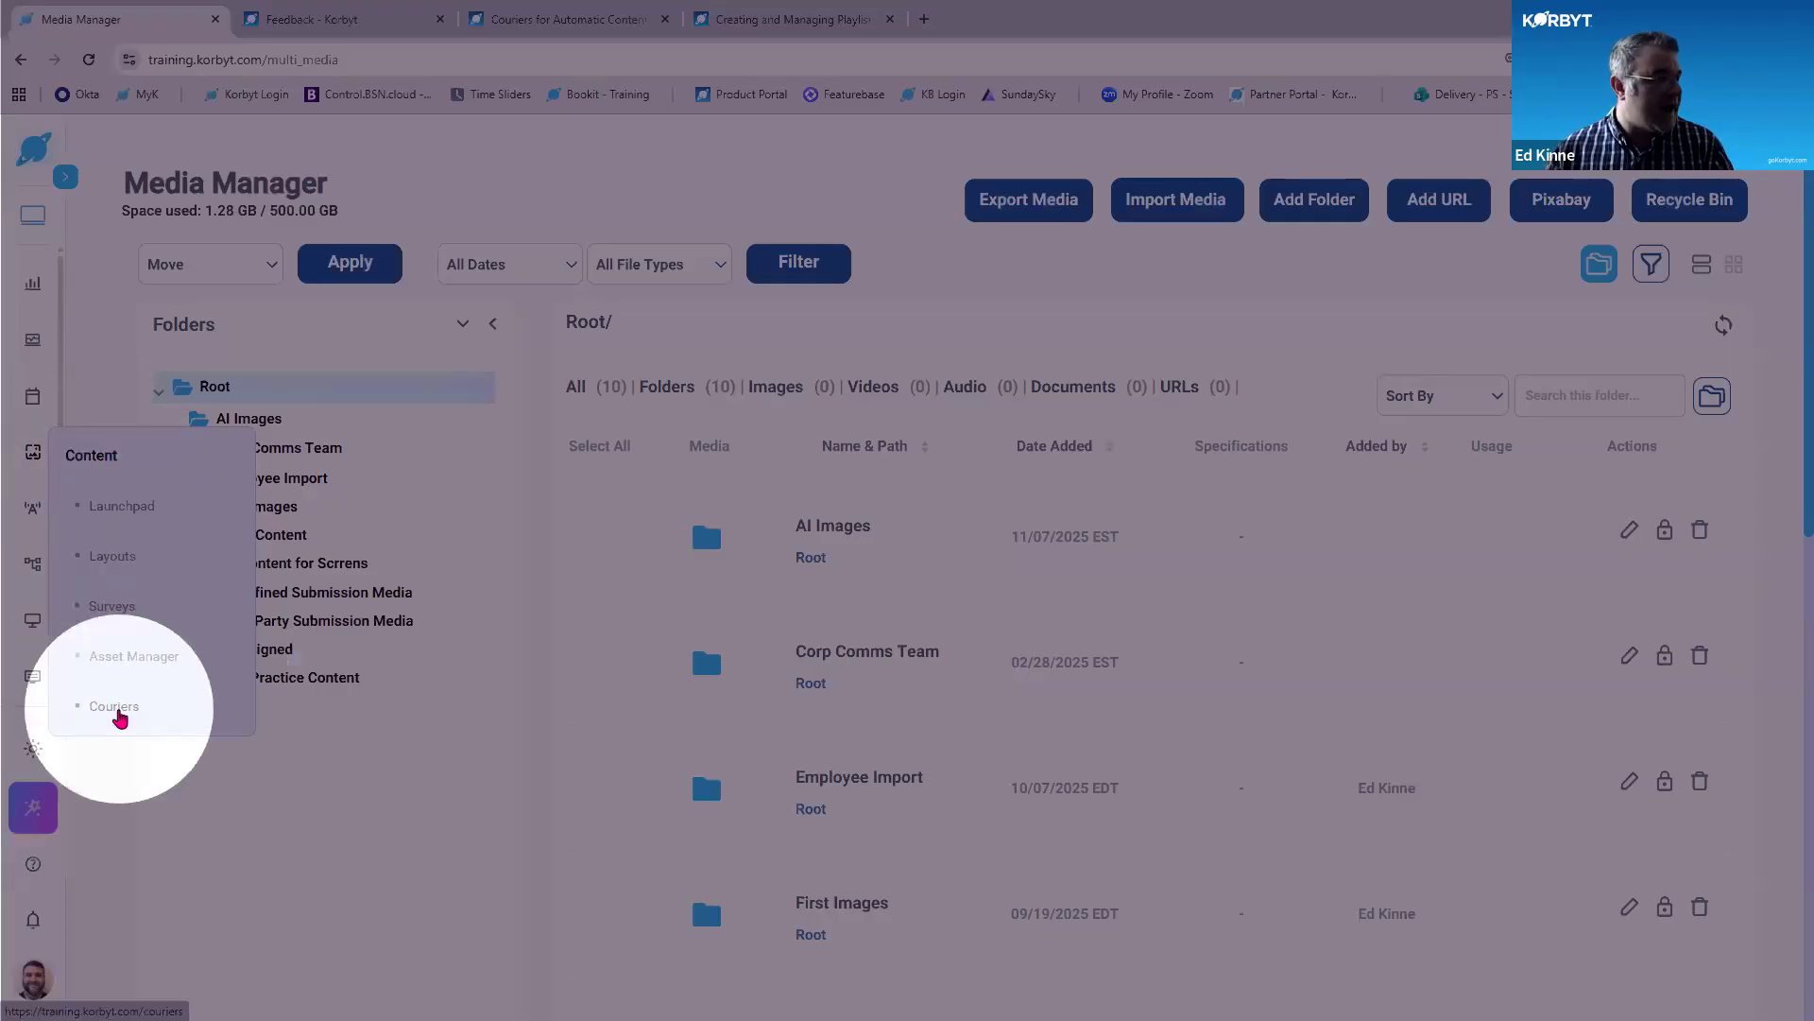
Return to the Couriers page and start a new courier with Root/Local Content as its destination folder.
left_click(117, 710)
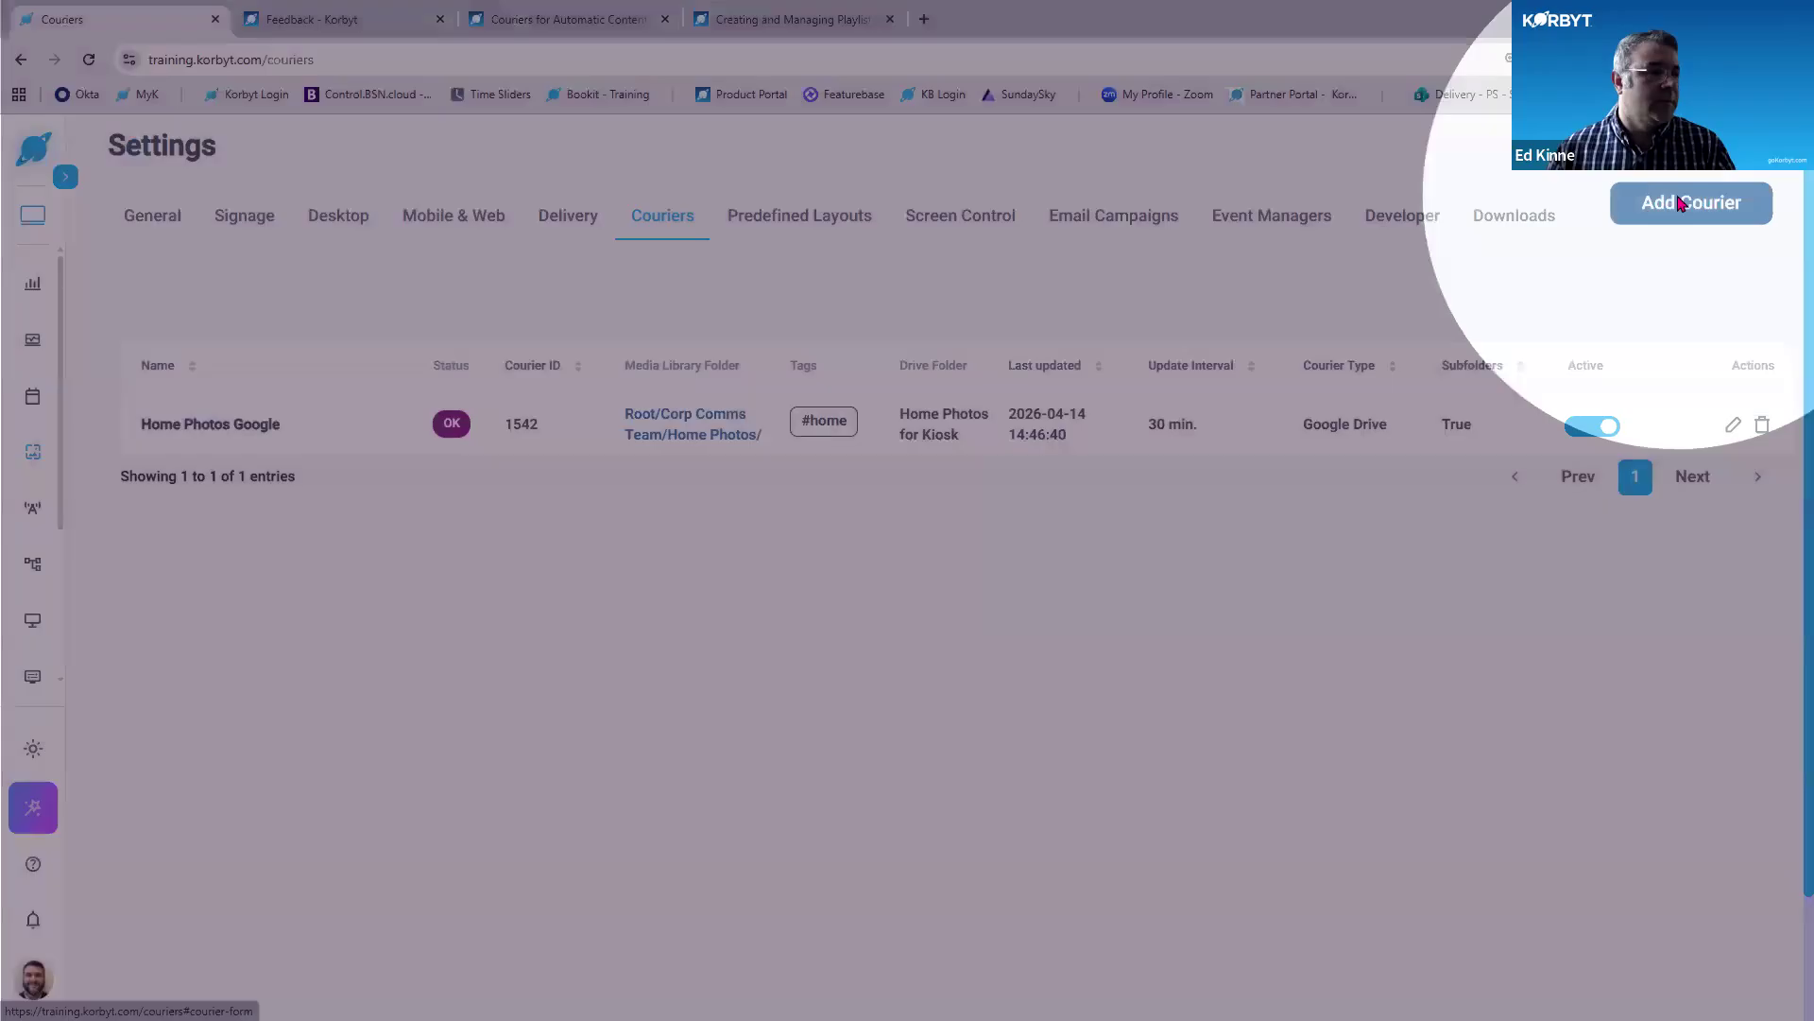
left_click(1679, 204)
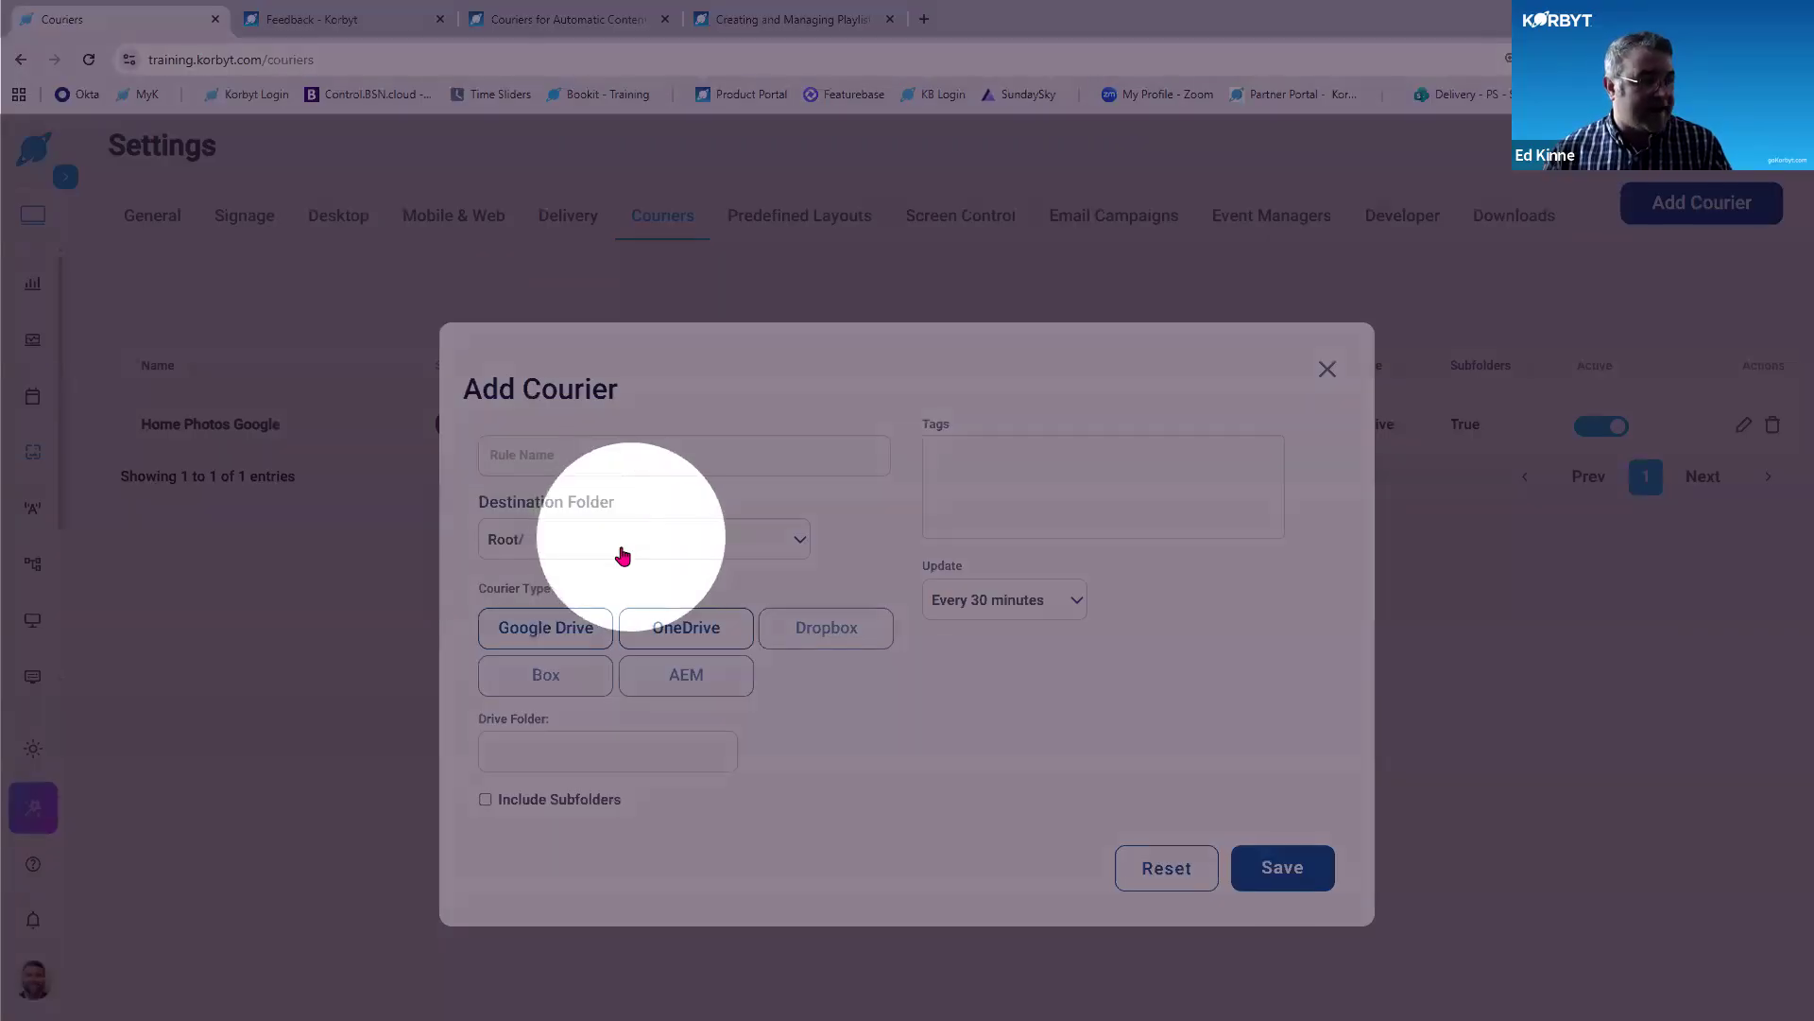
left_click(622, 548)
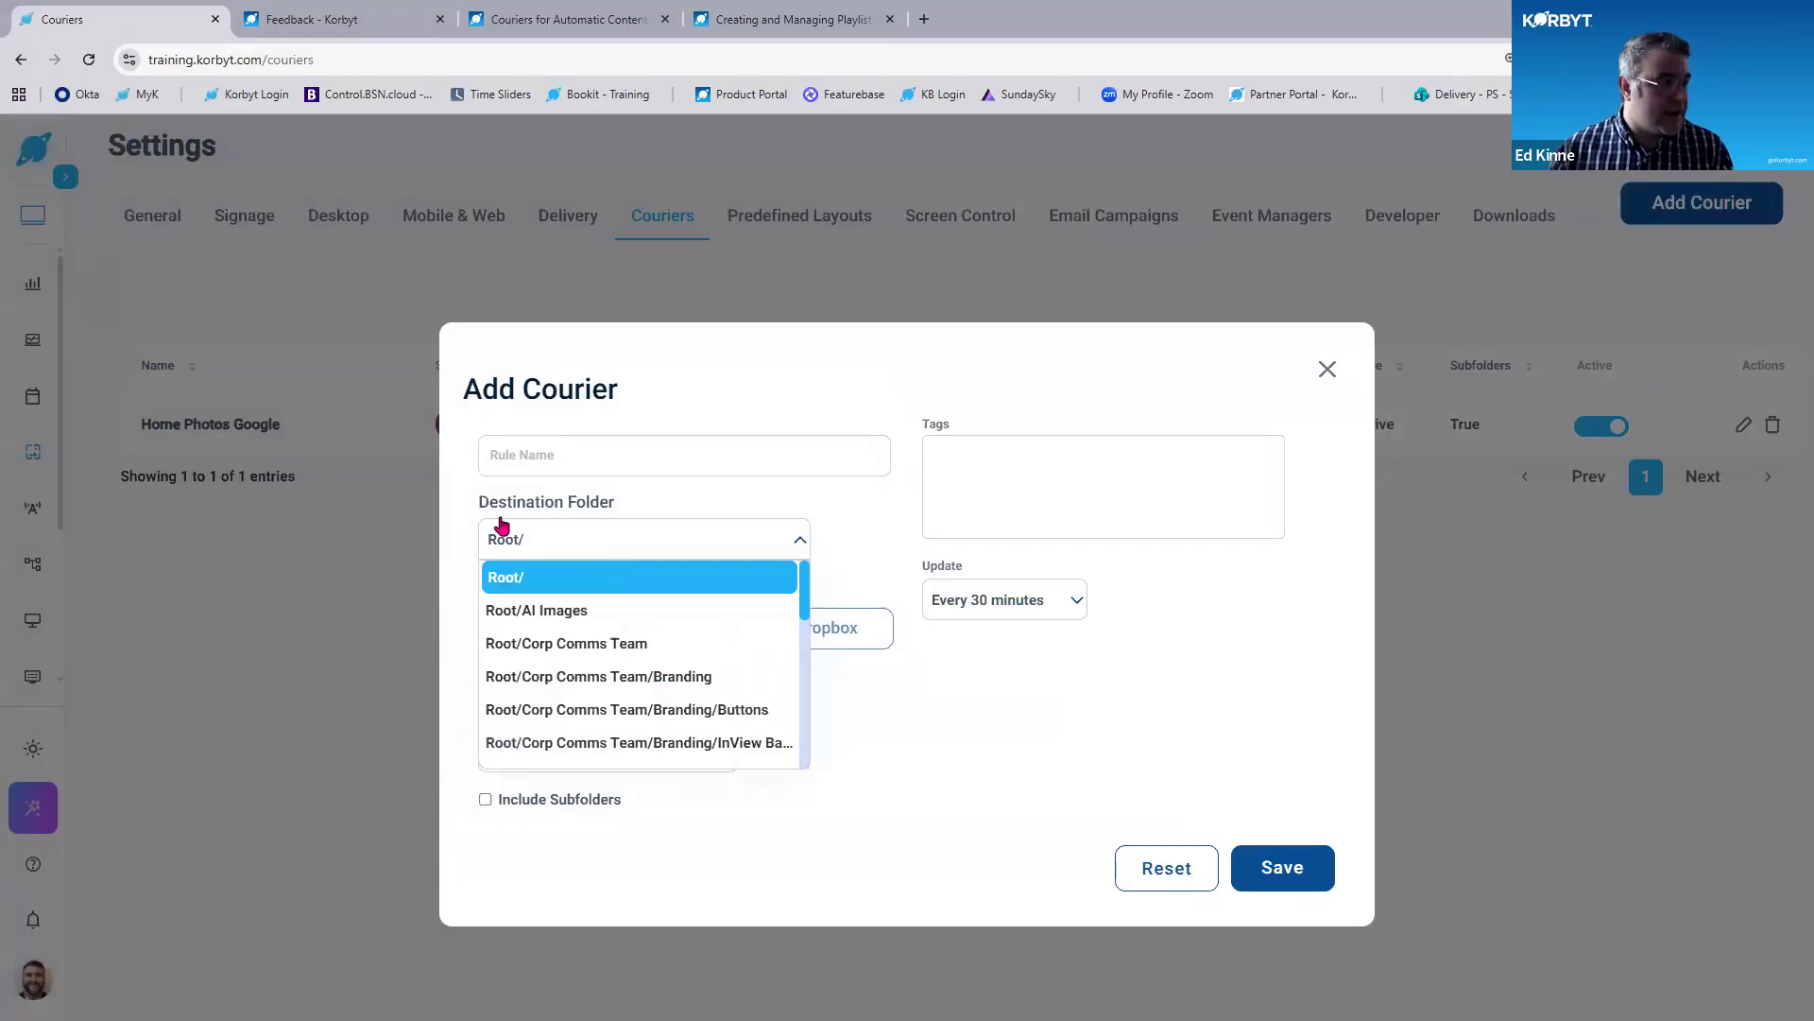
scroll(609, 617, "down", 5)
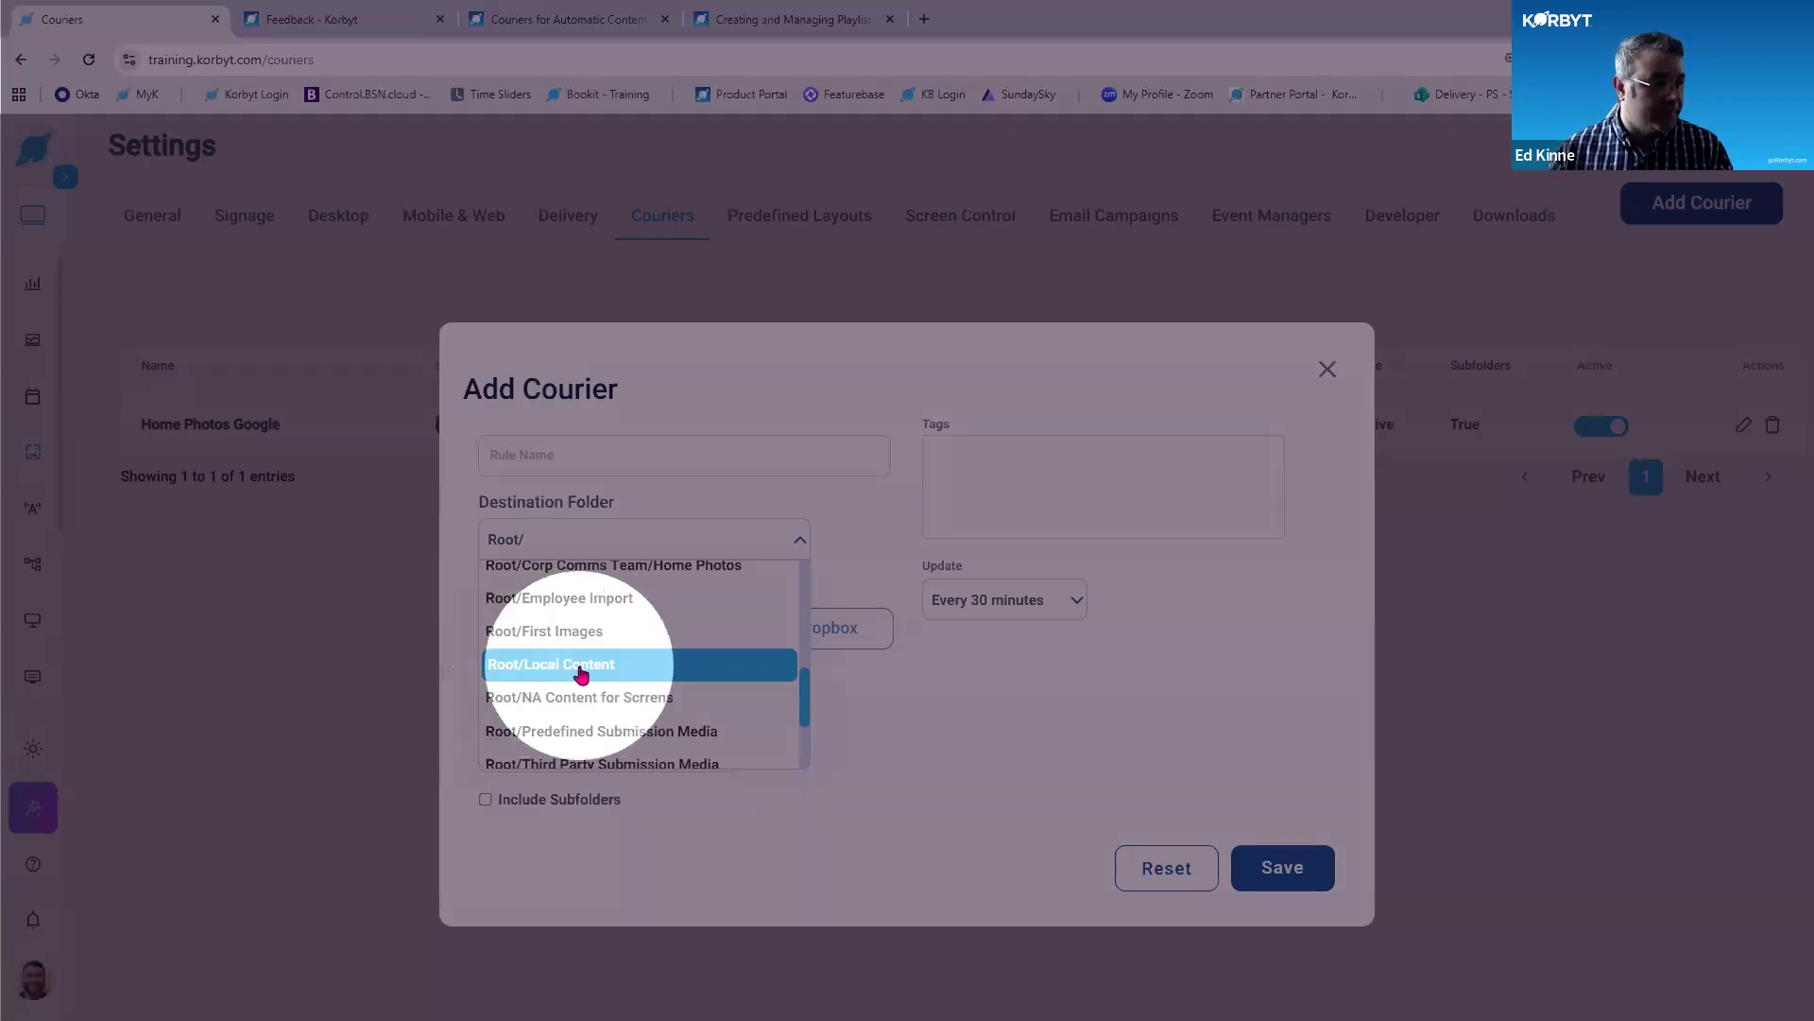
left_click(581, 673)
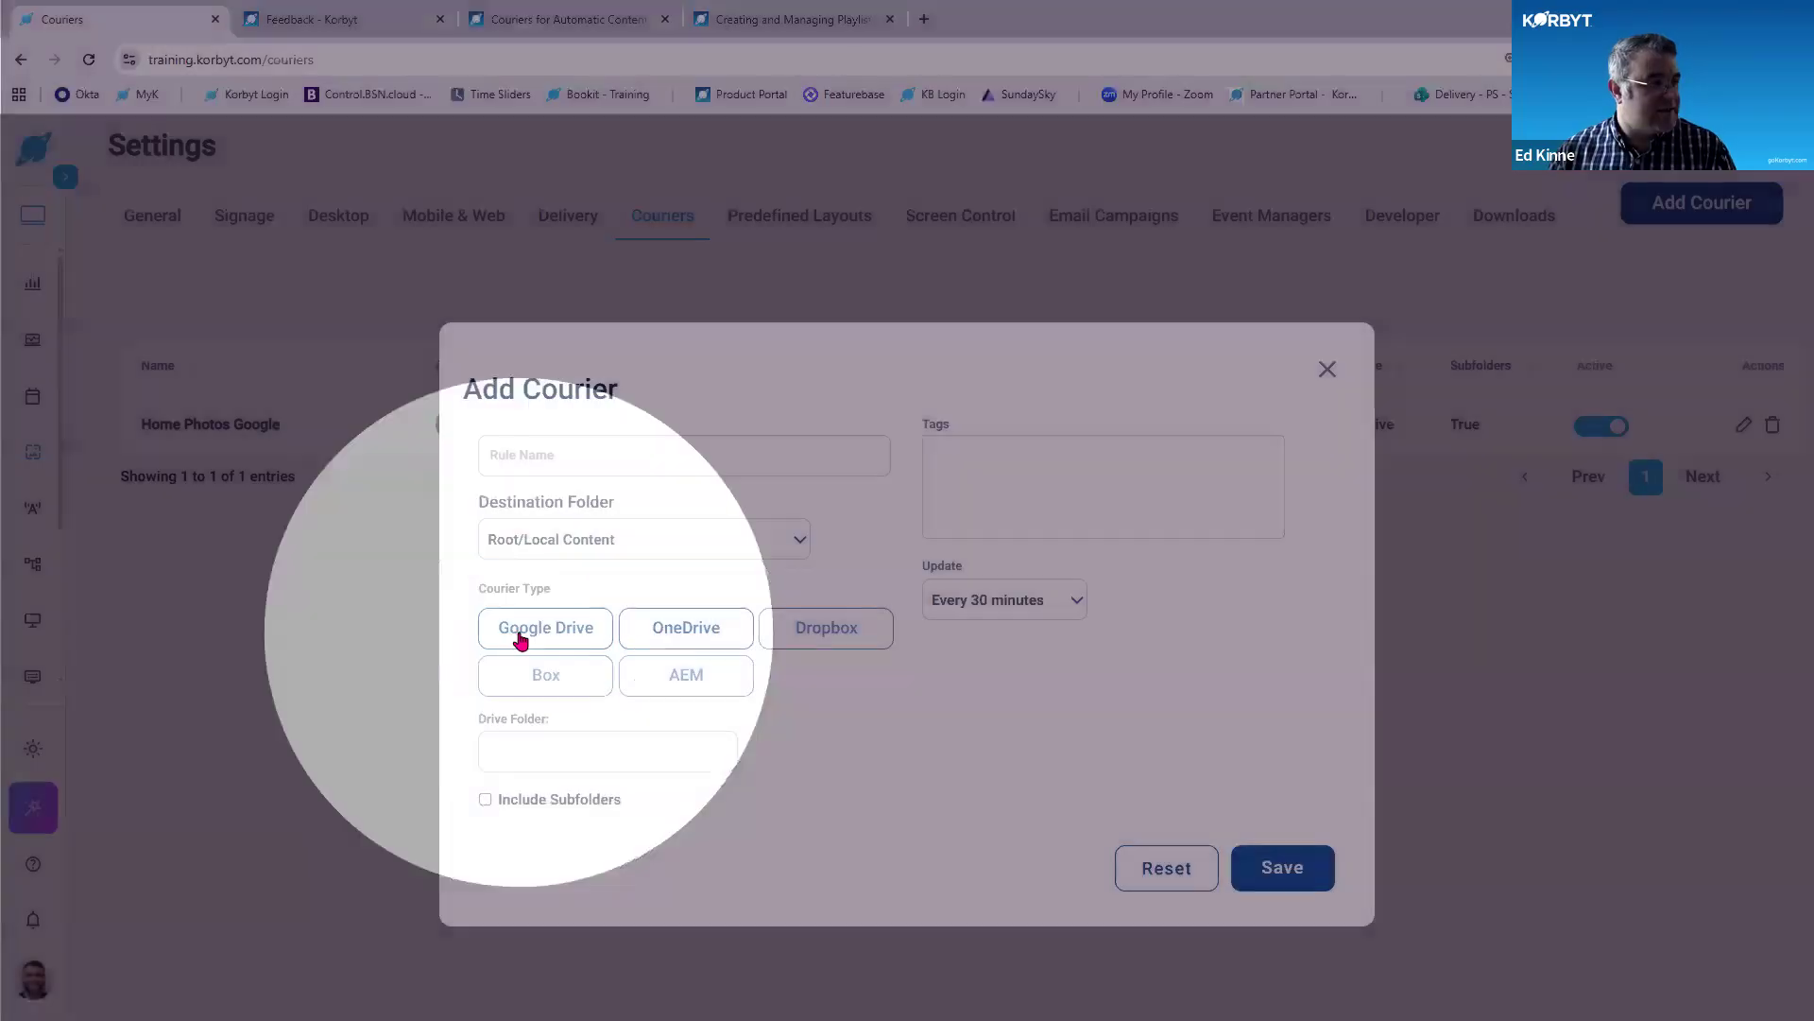
Connect the courier to OneDrive with the listed Microsoft account and select Courier Local Content as the drive folder.
left_click(521, 639)
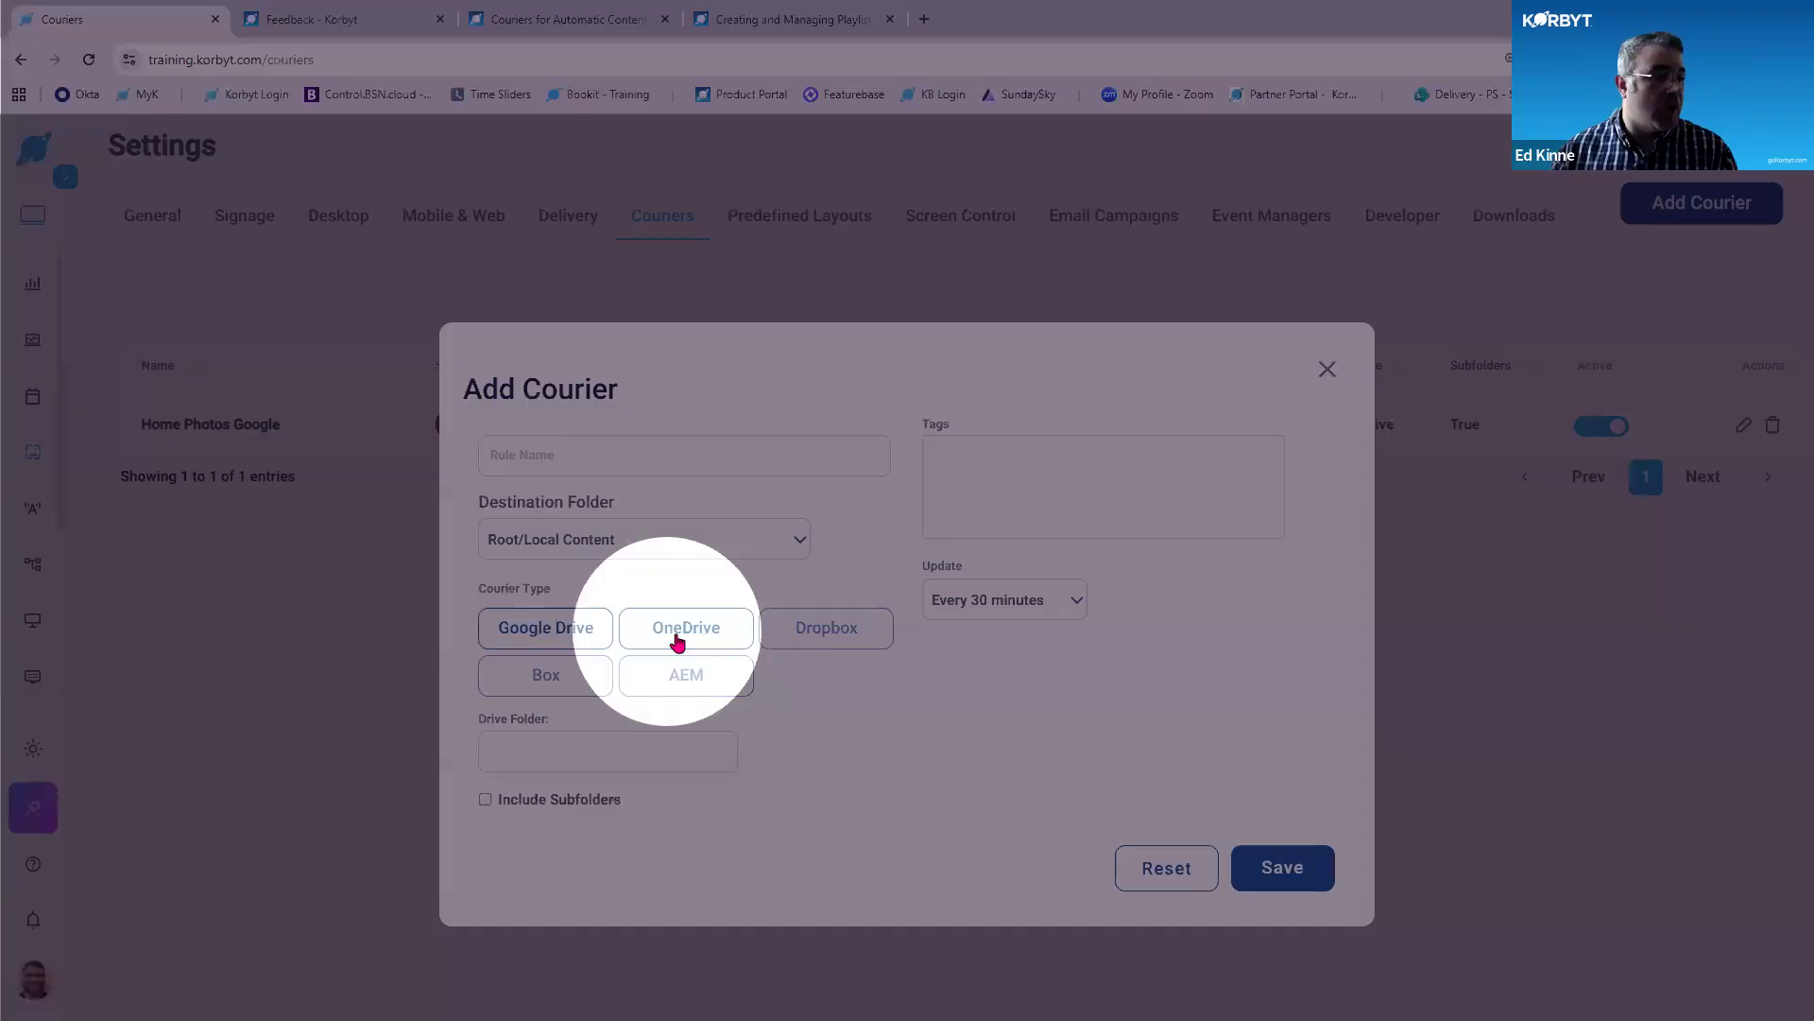
left_click(684, 634)
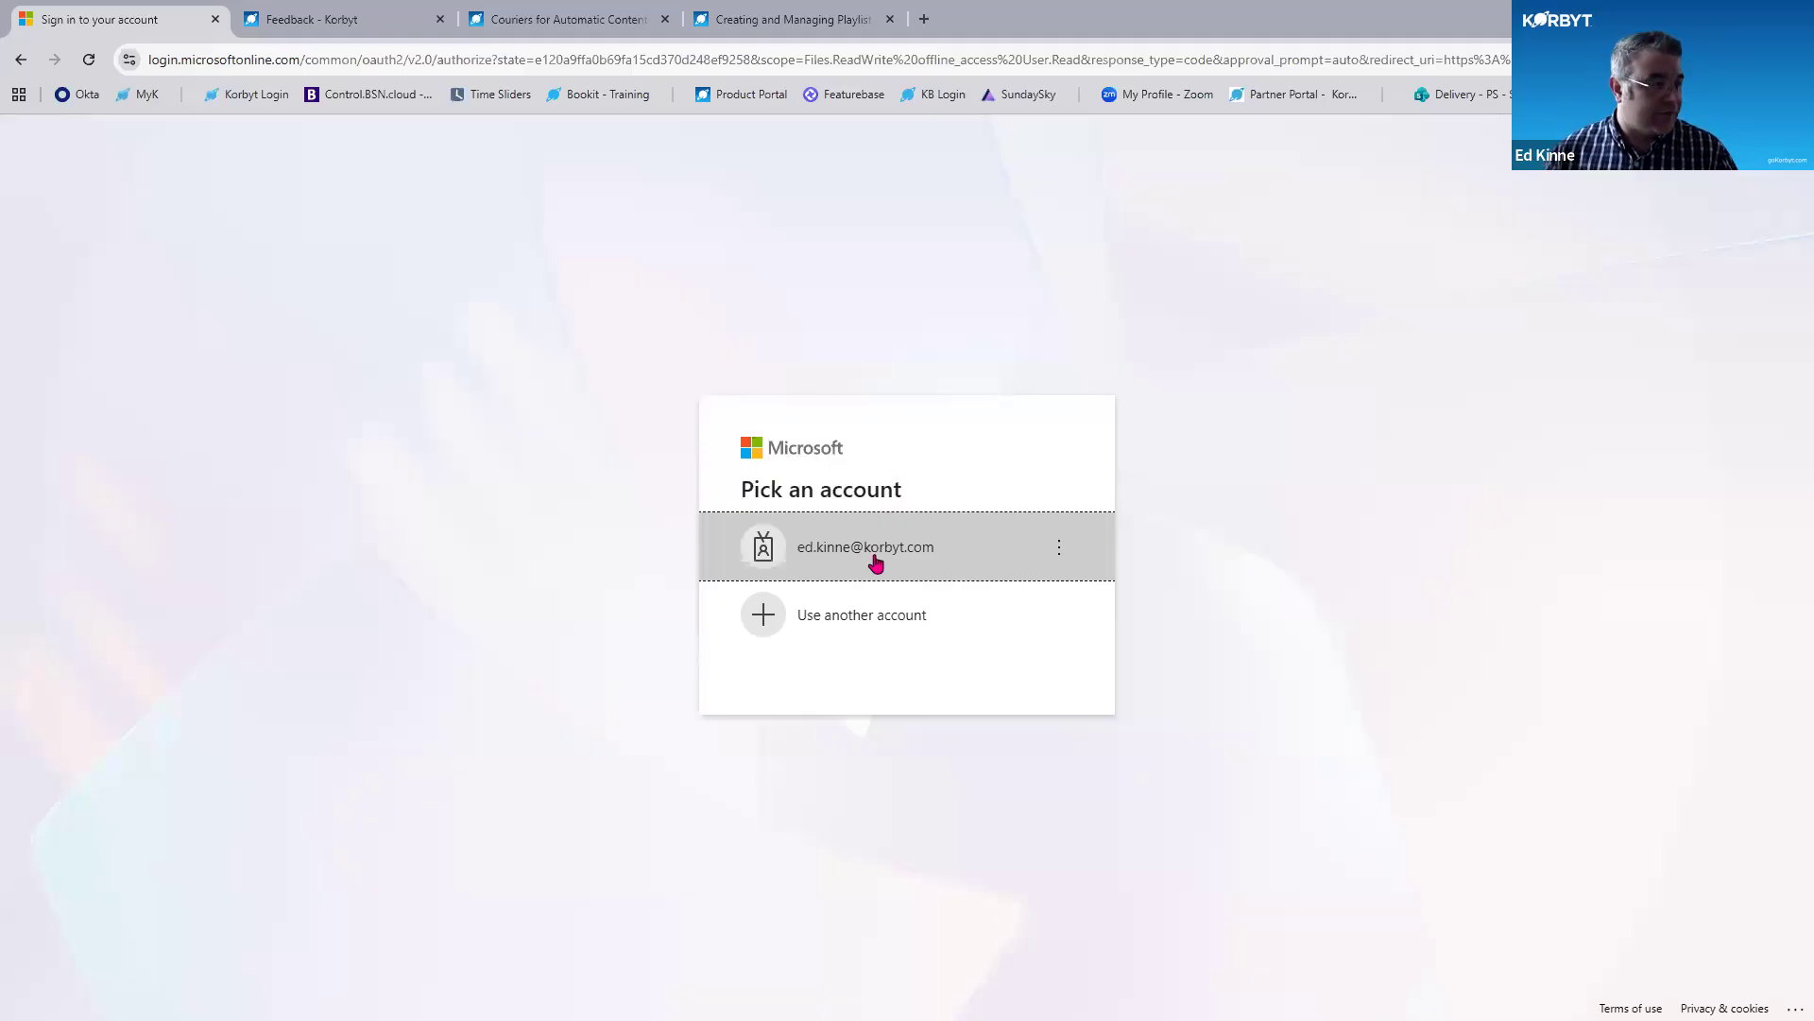
left_click(875, 558)
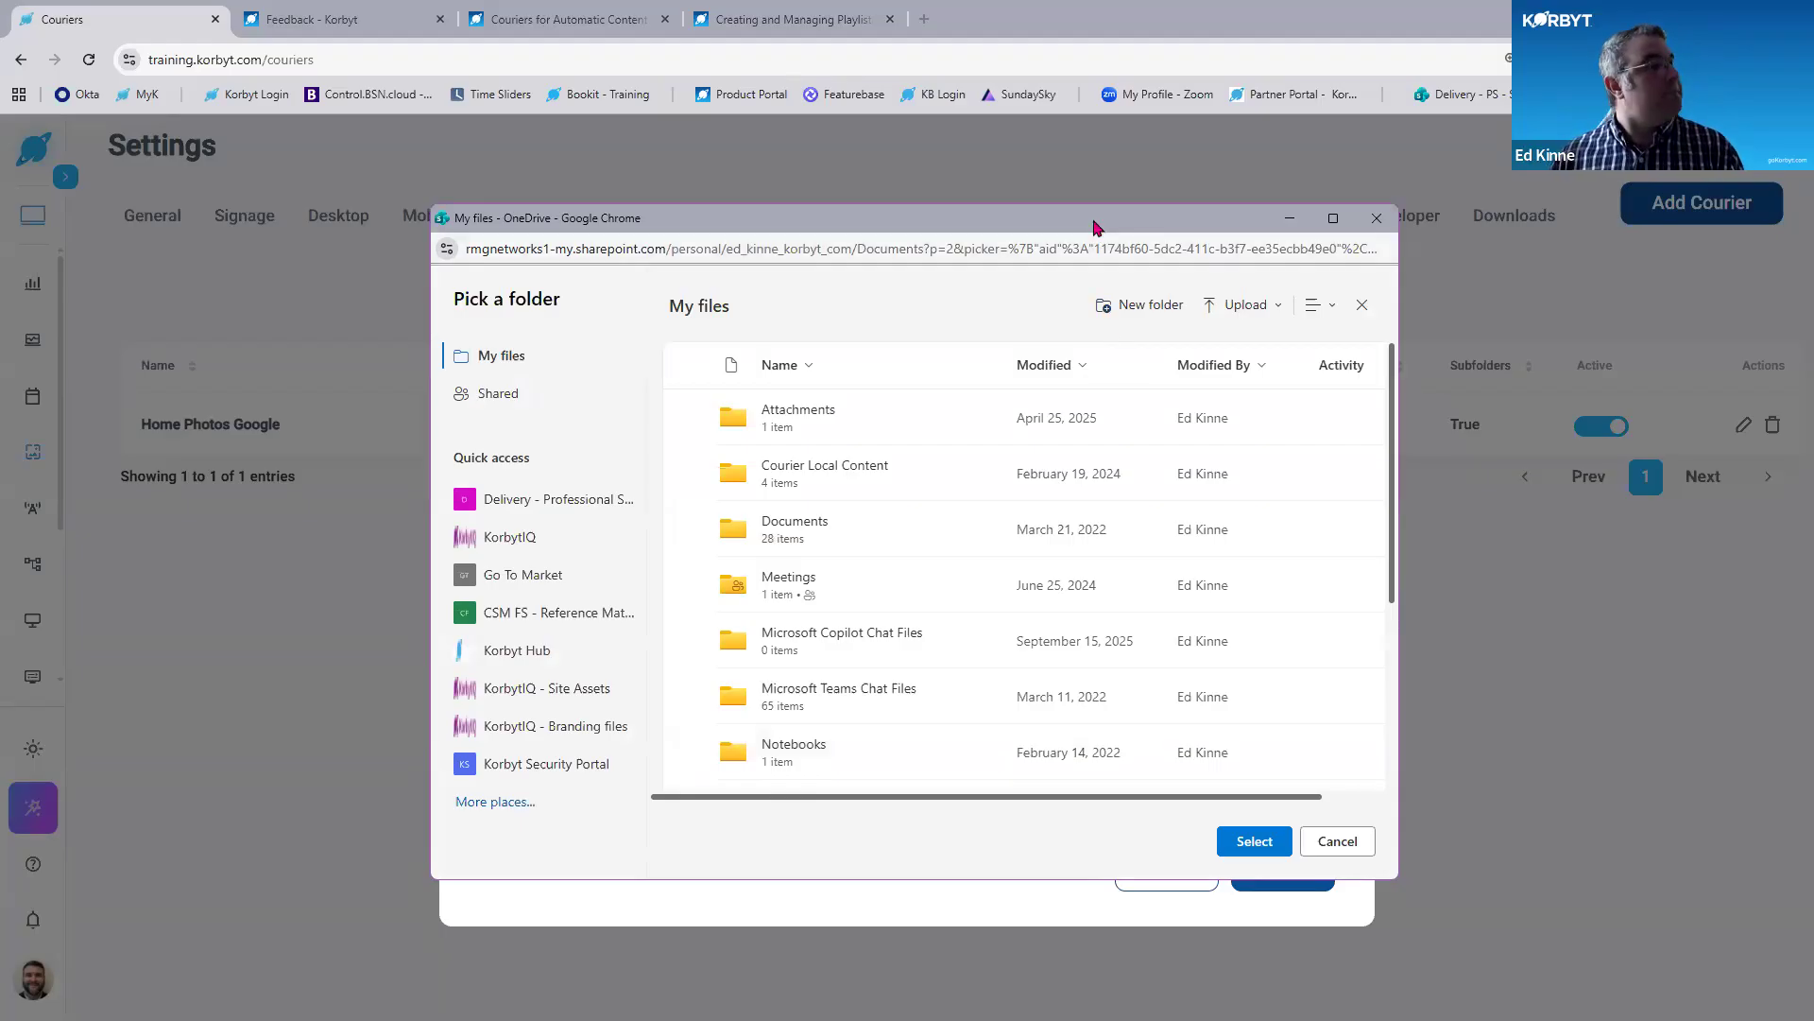
left_click_drag(1093, 227, 1547, 225)
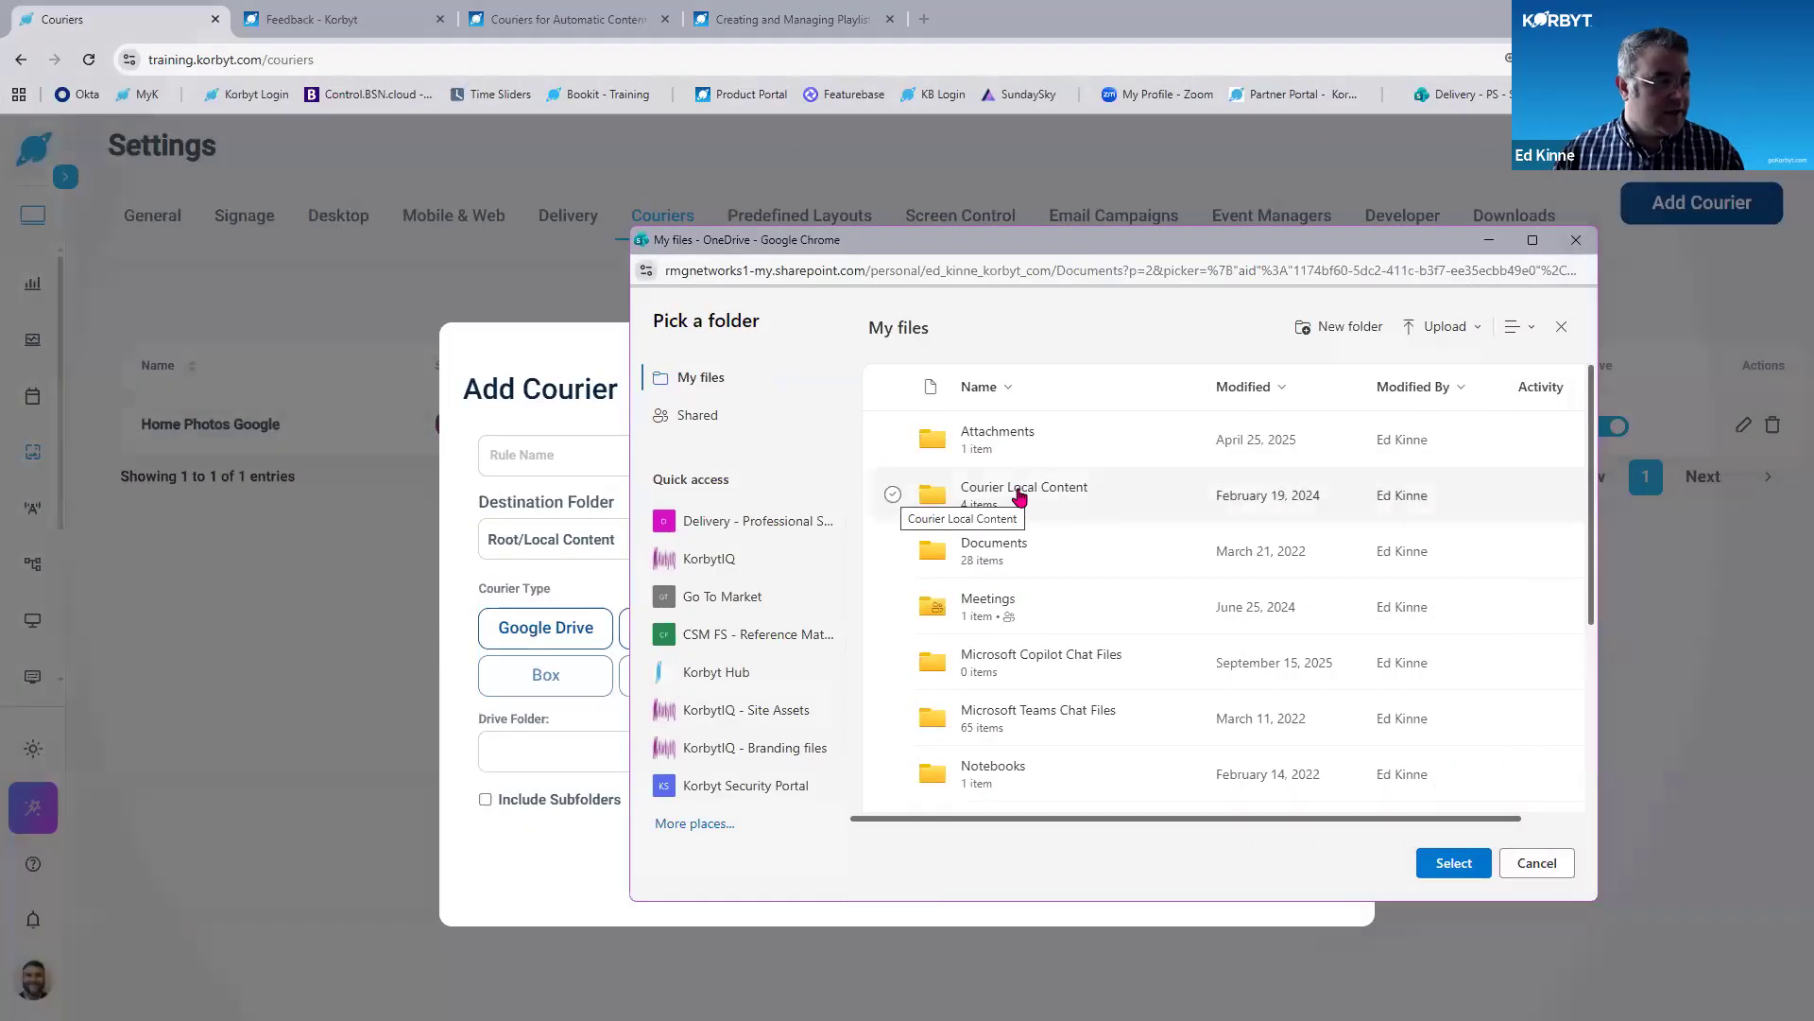
left_click(1020, 492)
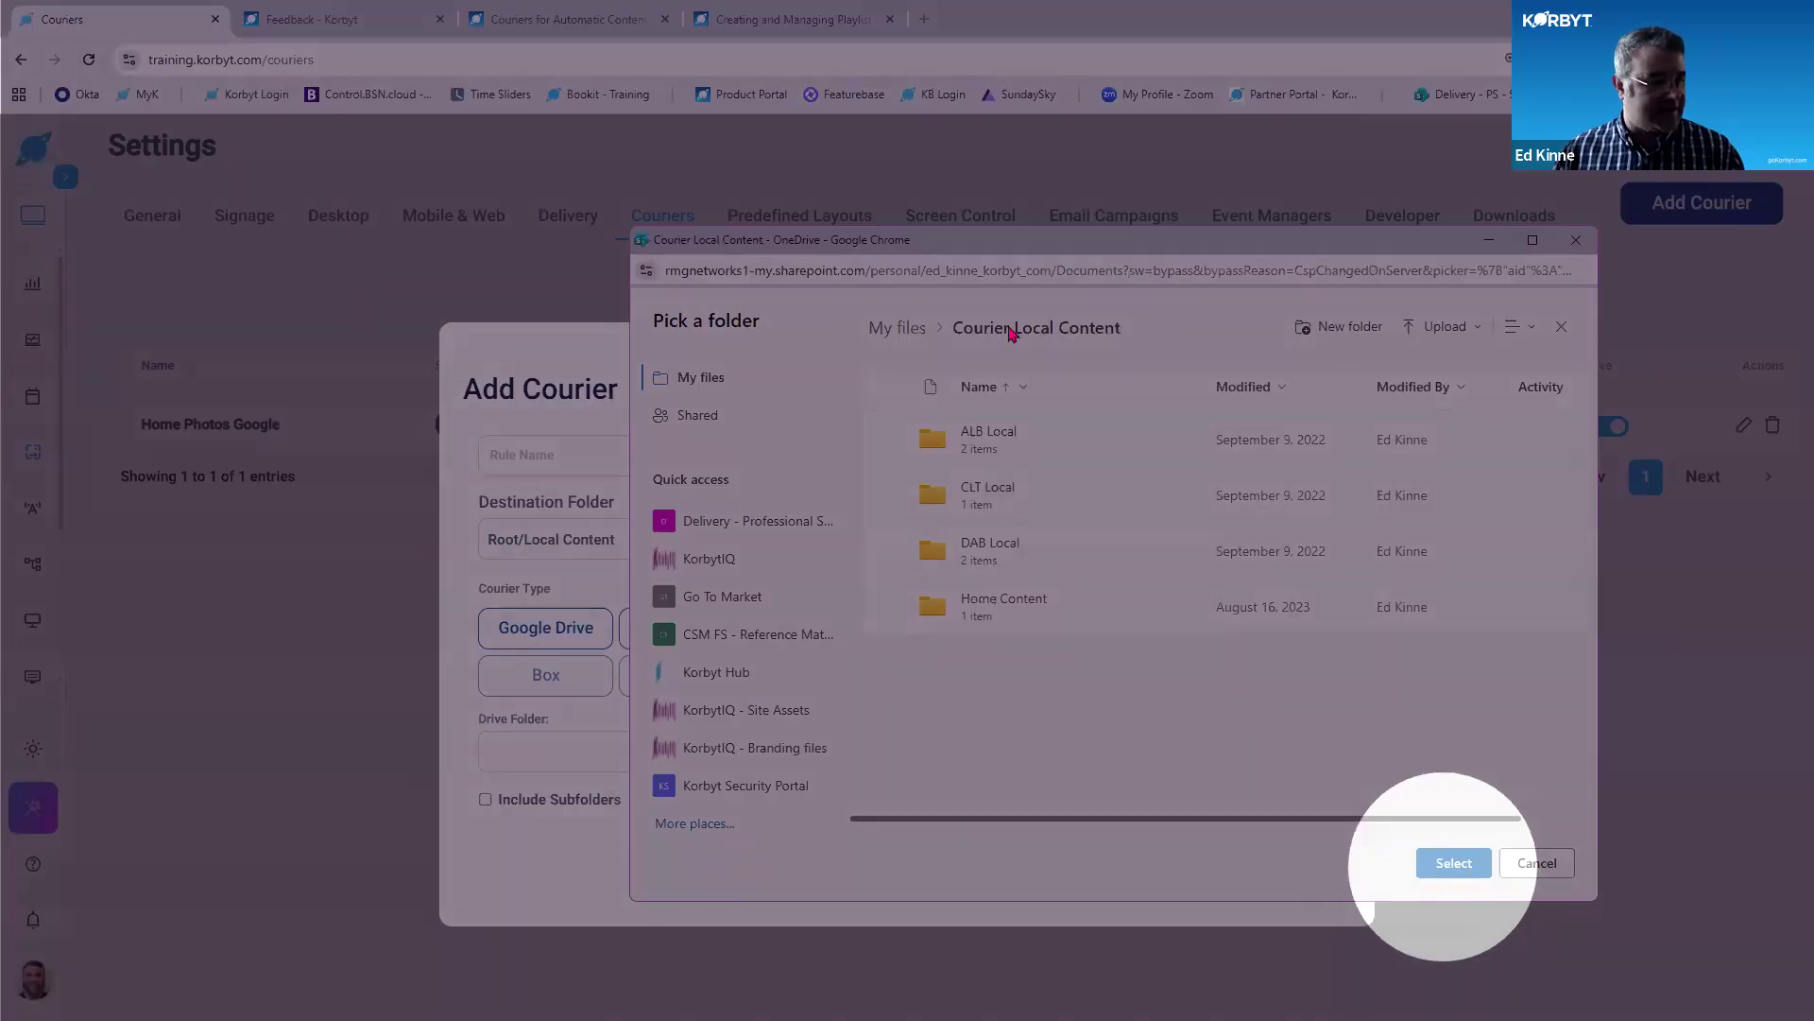
left_click(1454, 863)
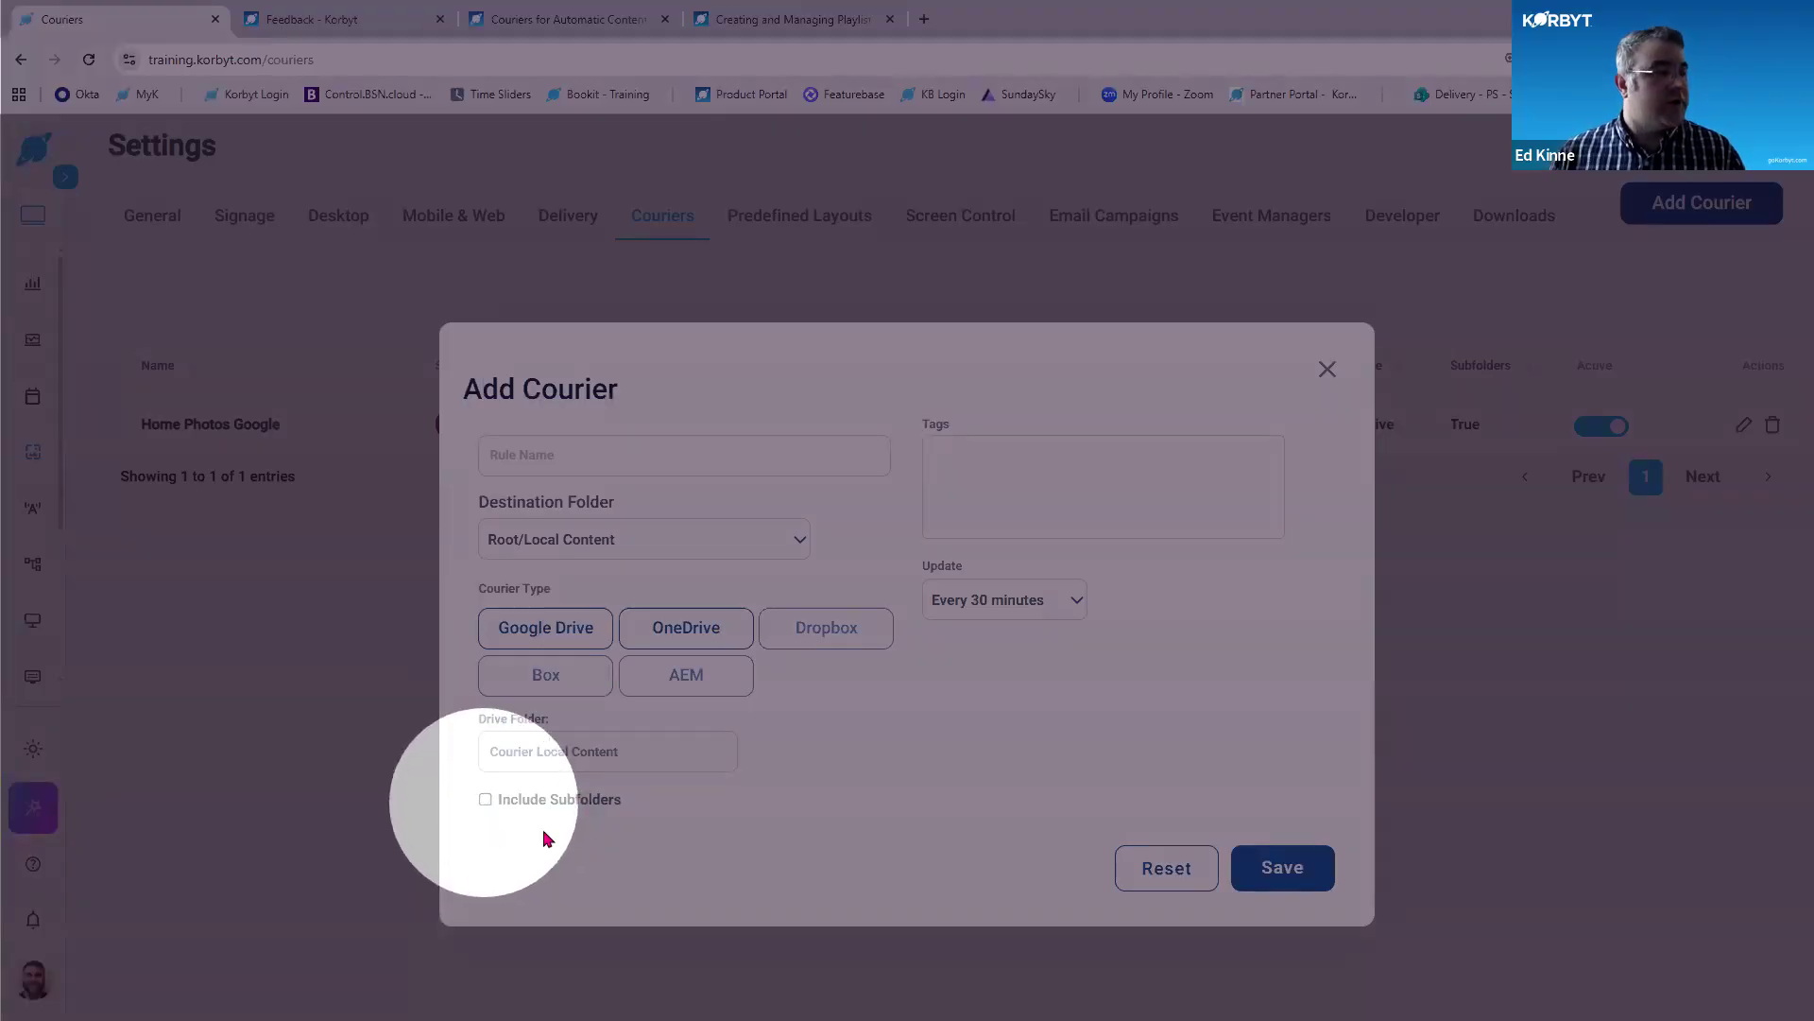
Include subfolders in the courier and add the tag "local".
left_click(565, 802)
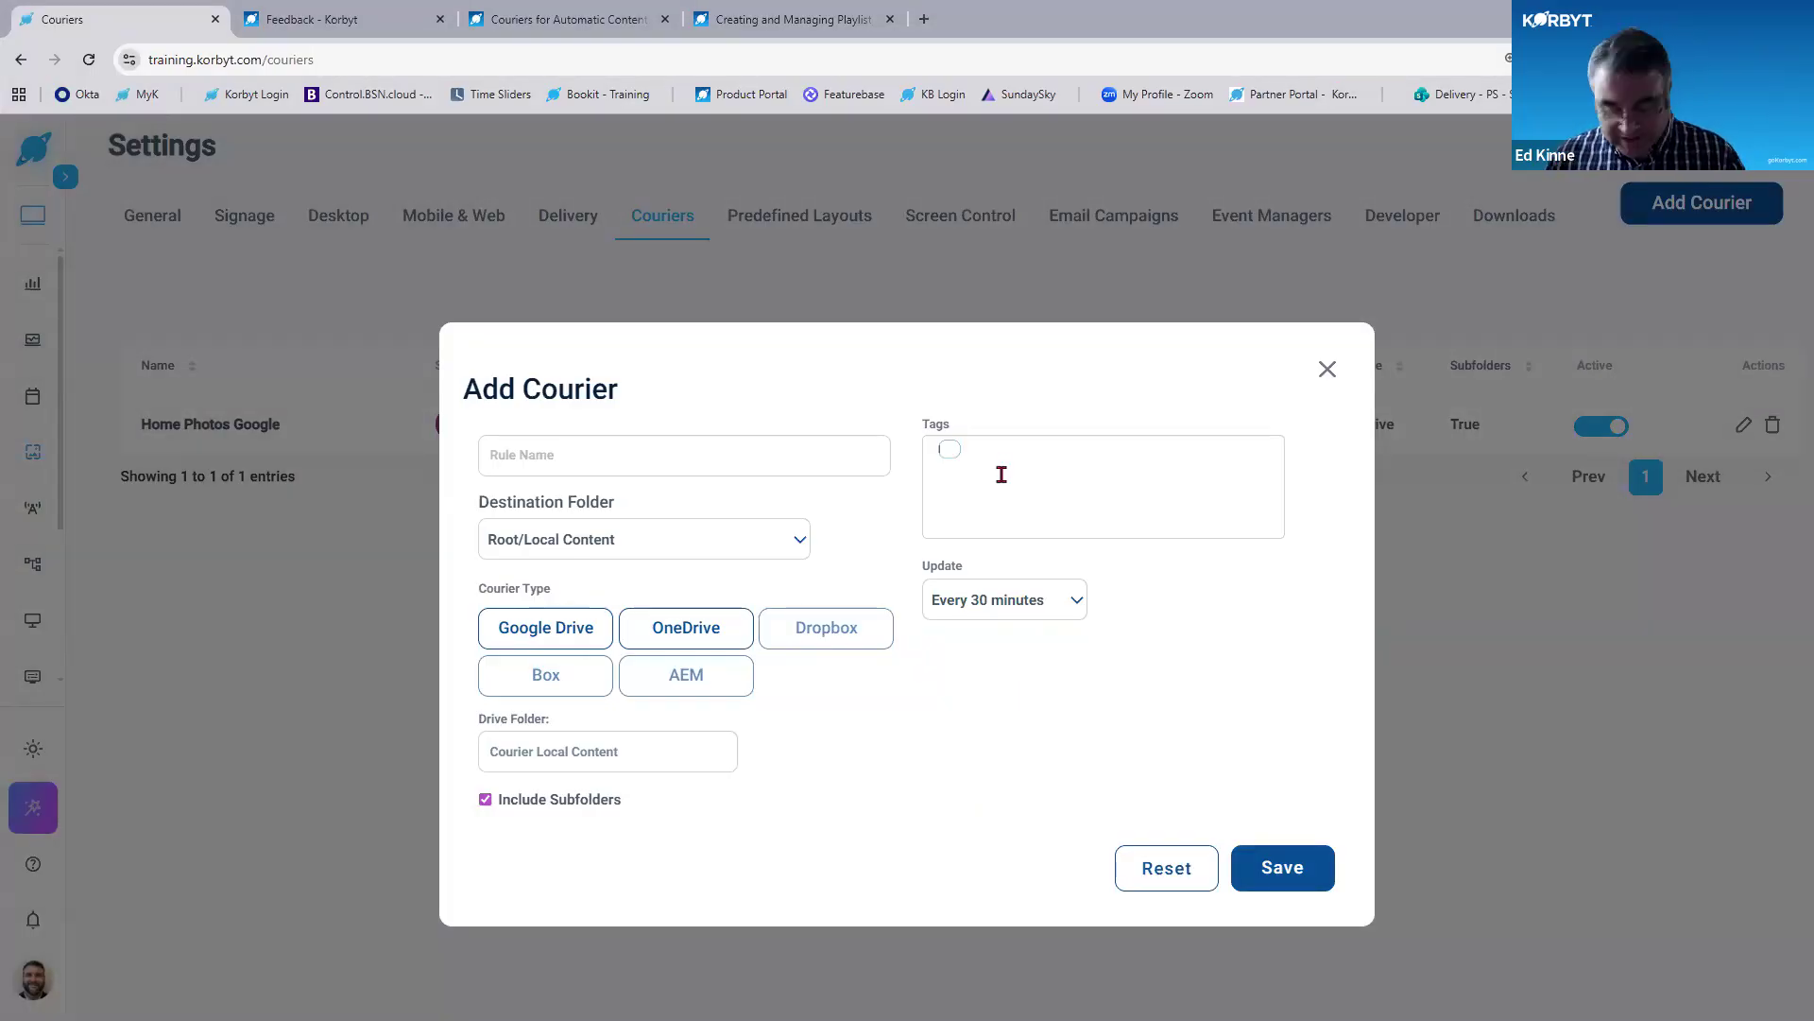
type("Local")
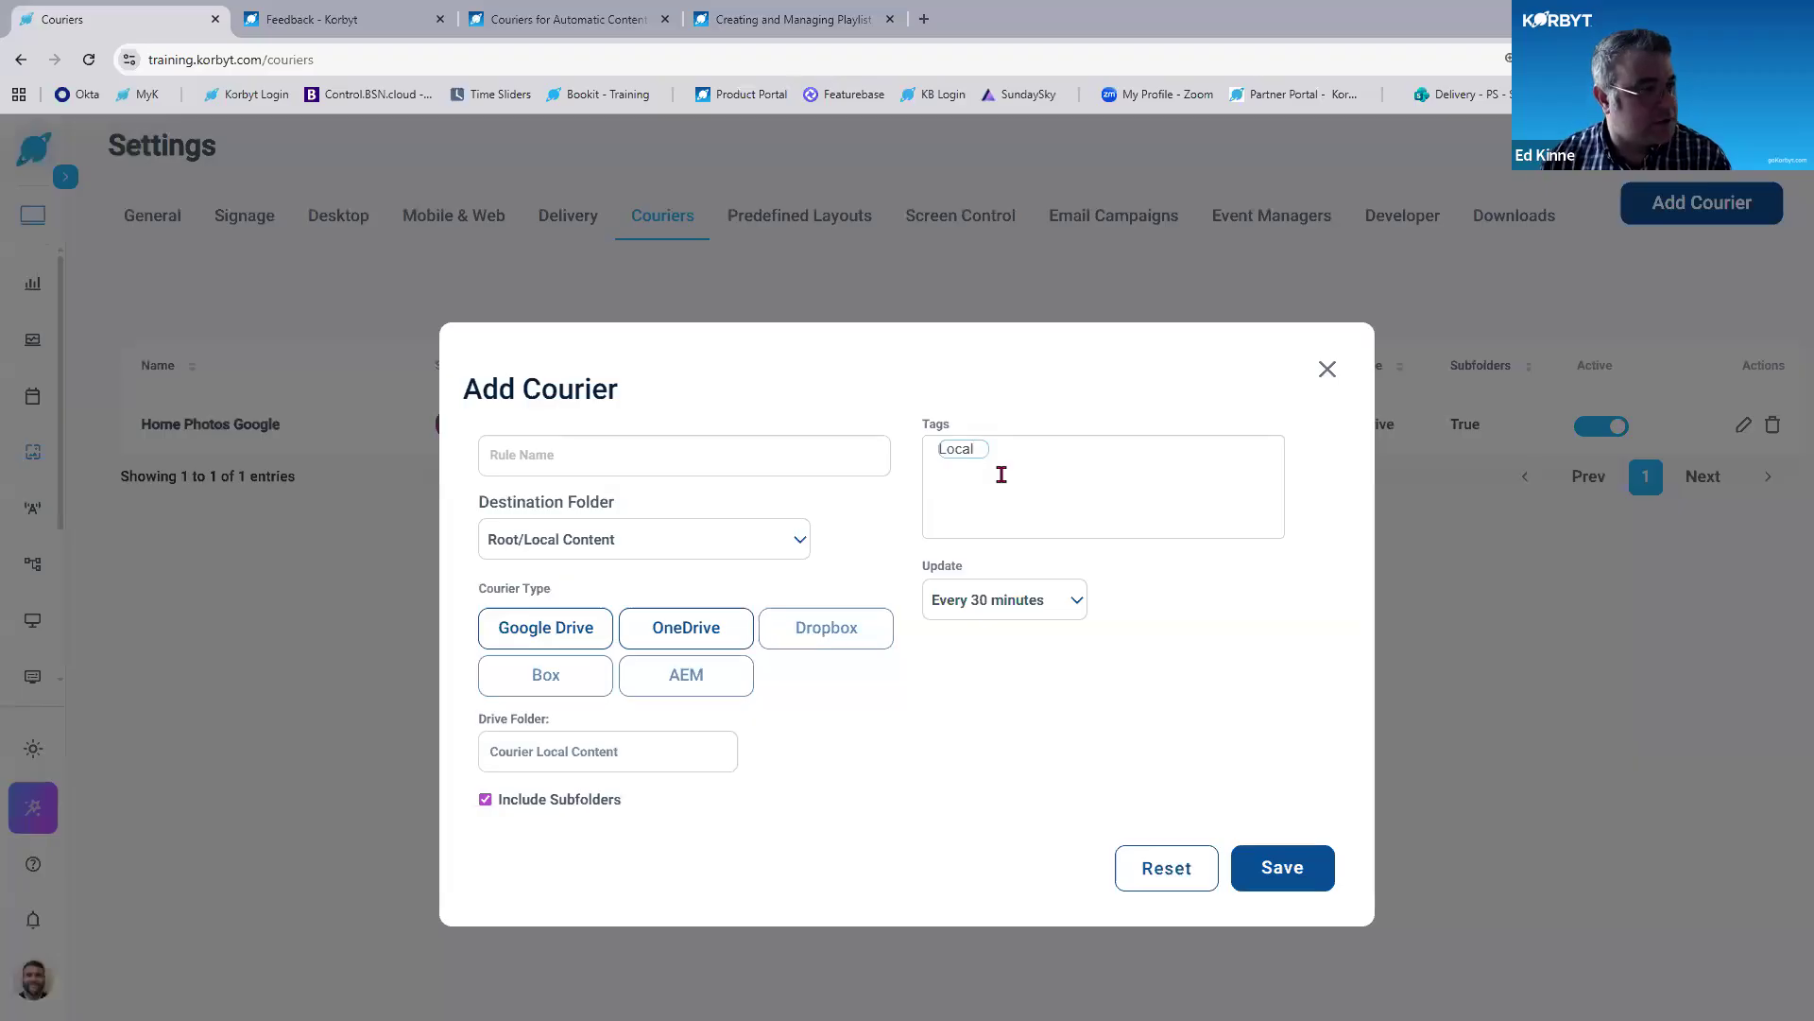
key("Return")
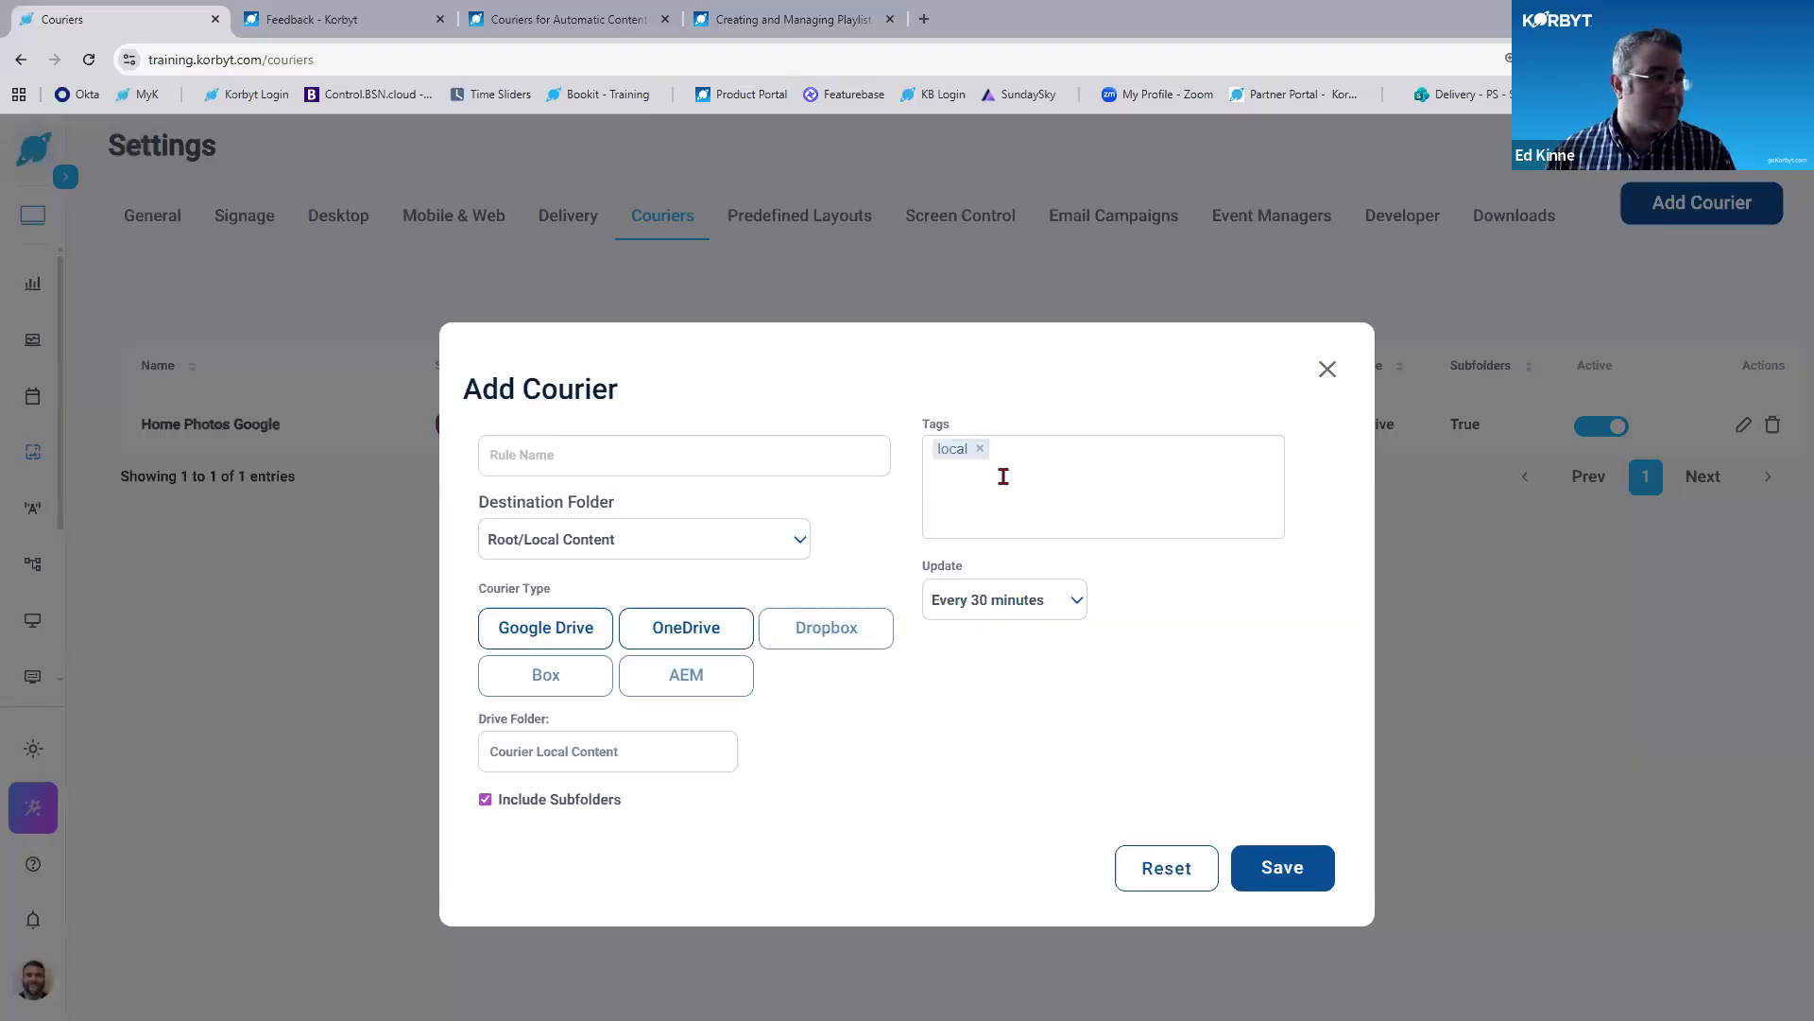
key("ctrl")
key("ctrl")
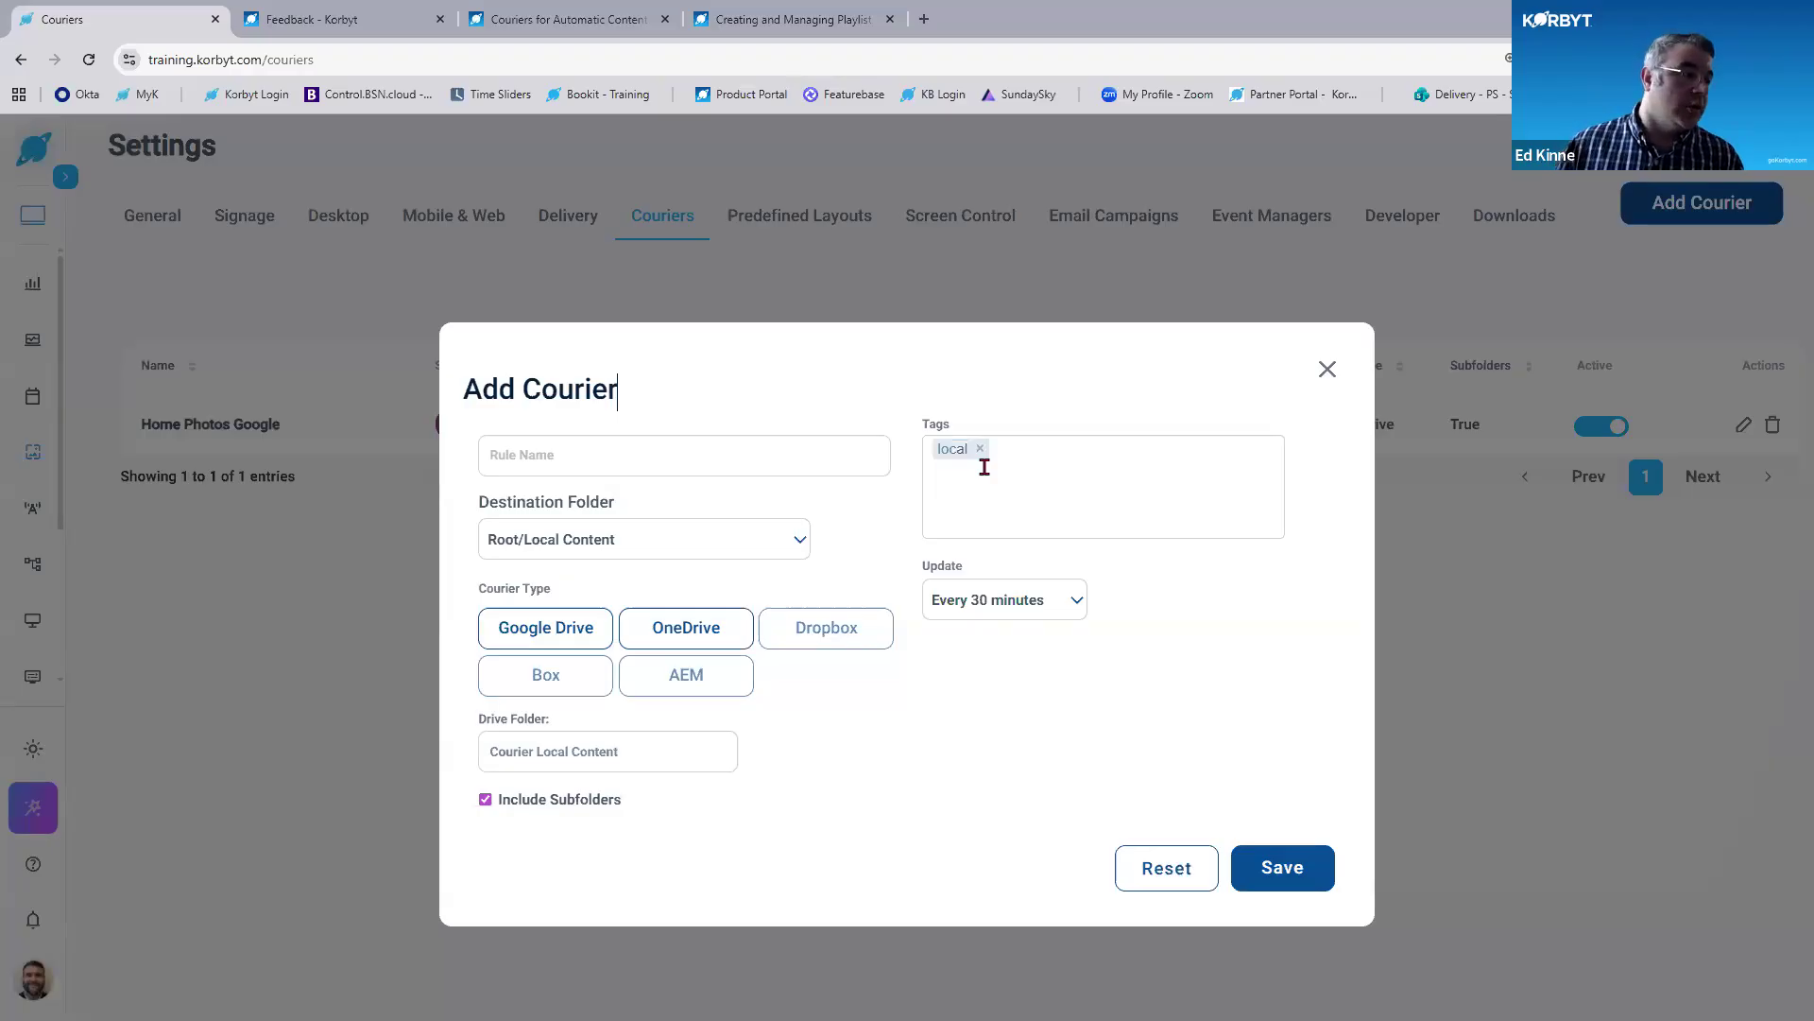
key("ctrl")
key("ctrl")
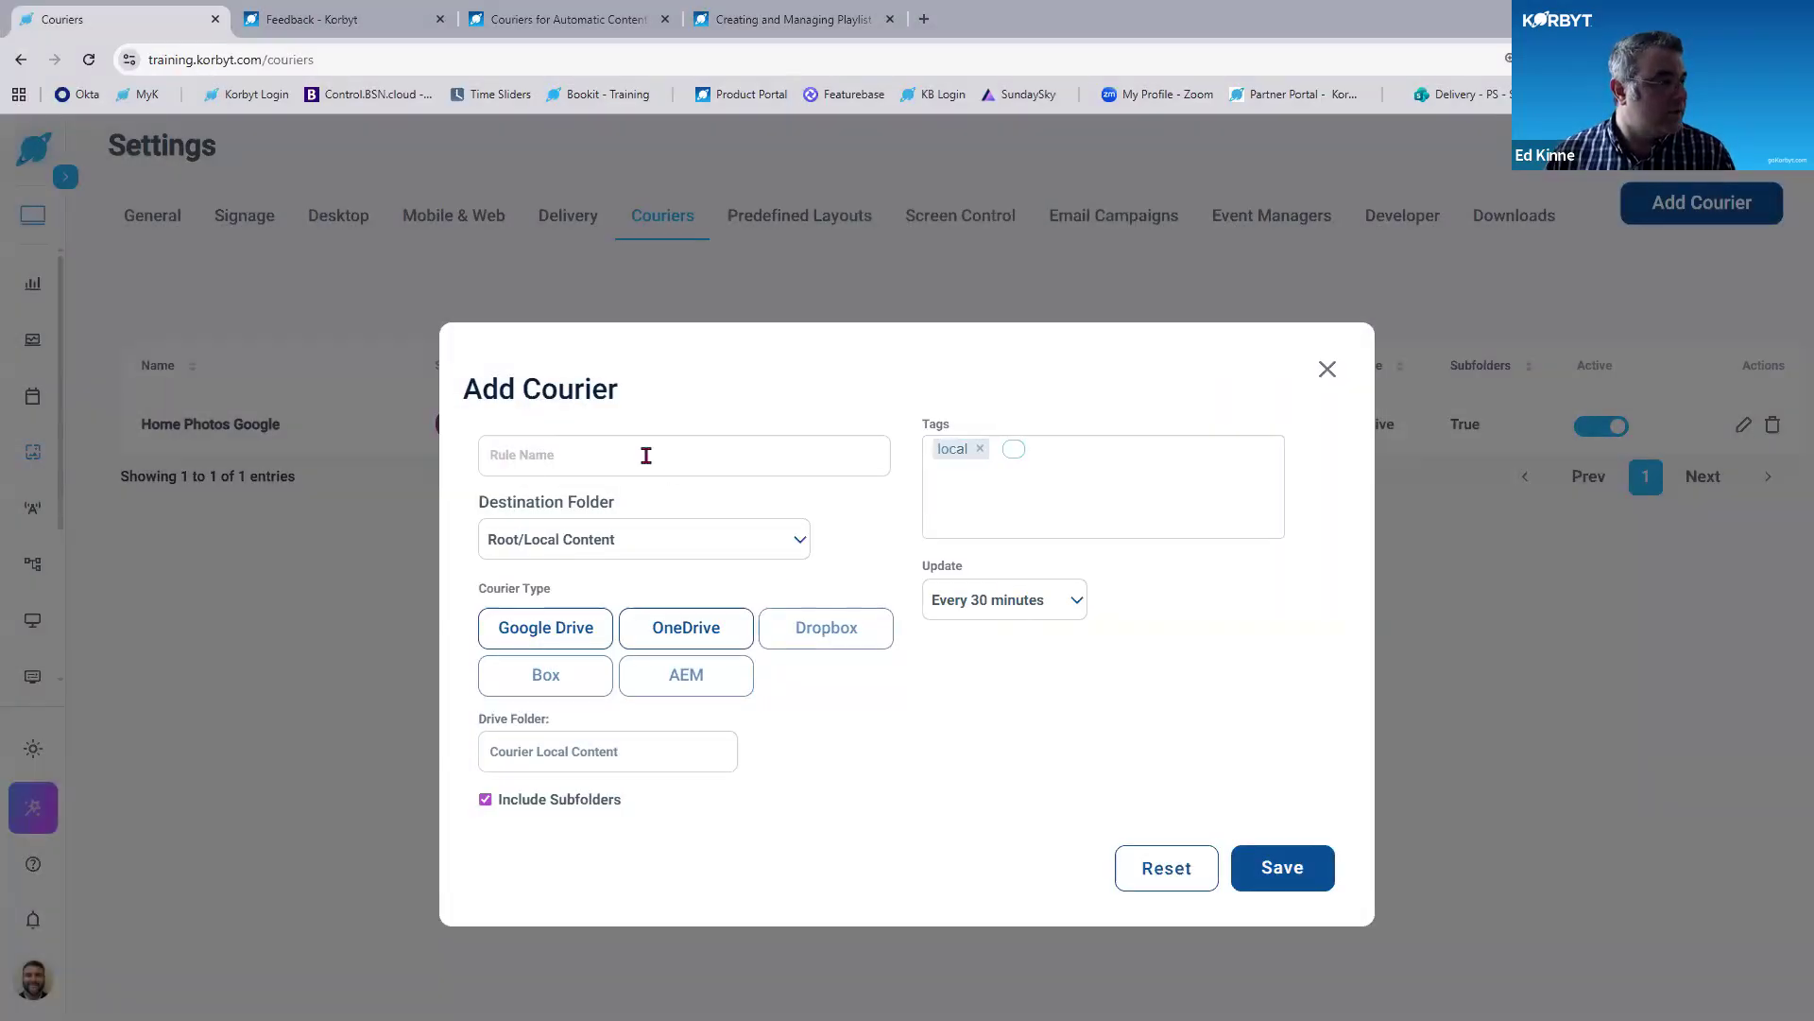
Fill in the courier's rule name, identifying it as the owner's One Drive.
left_click(645, 456)
left_click(621, 503)
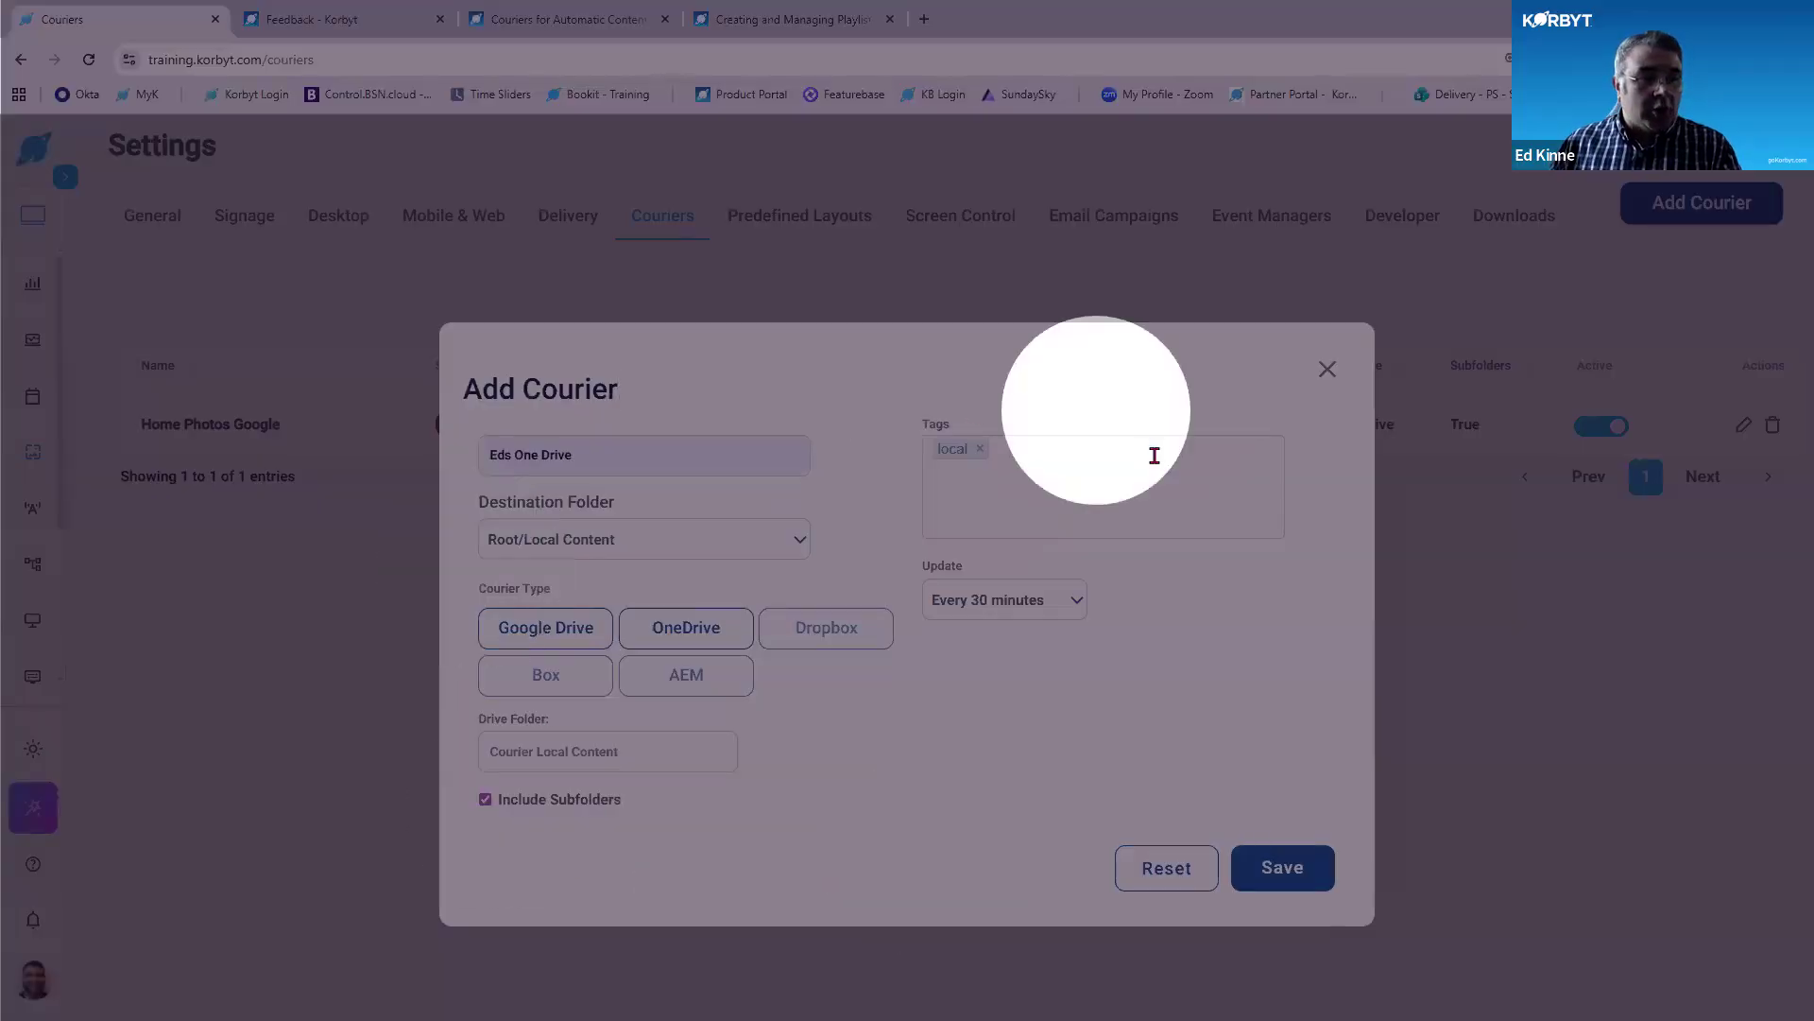
Set the courier's update interval to Every 30 minutes and save the new courier.
left_click(1080, 605)
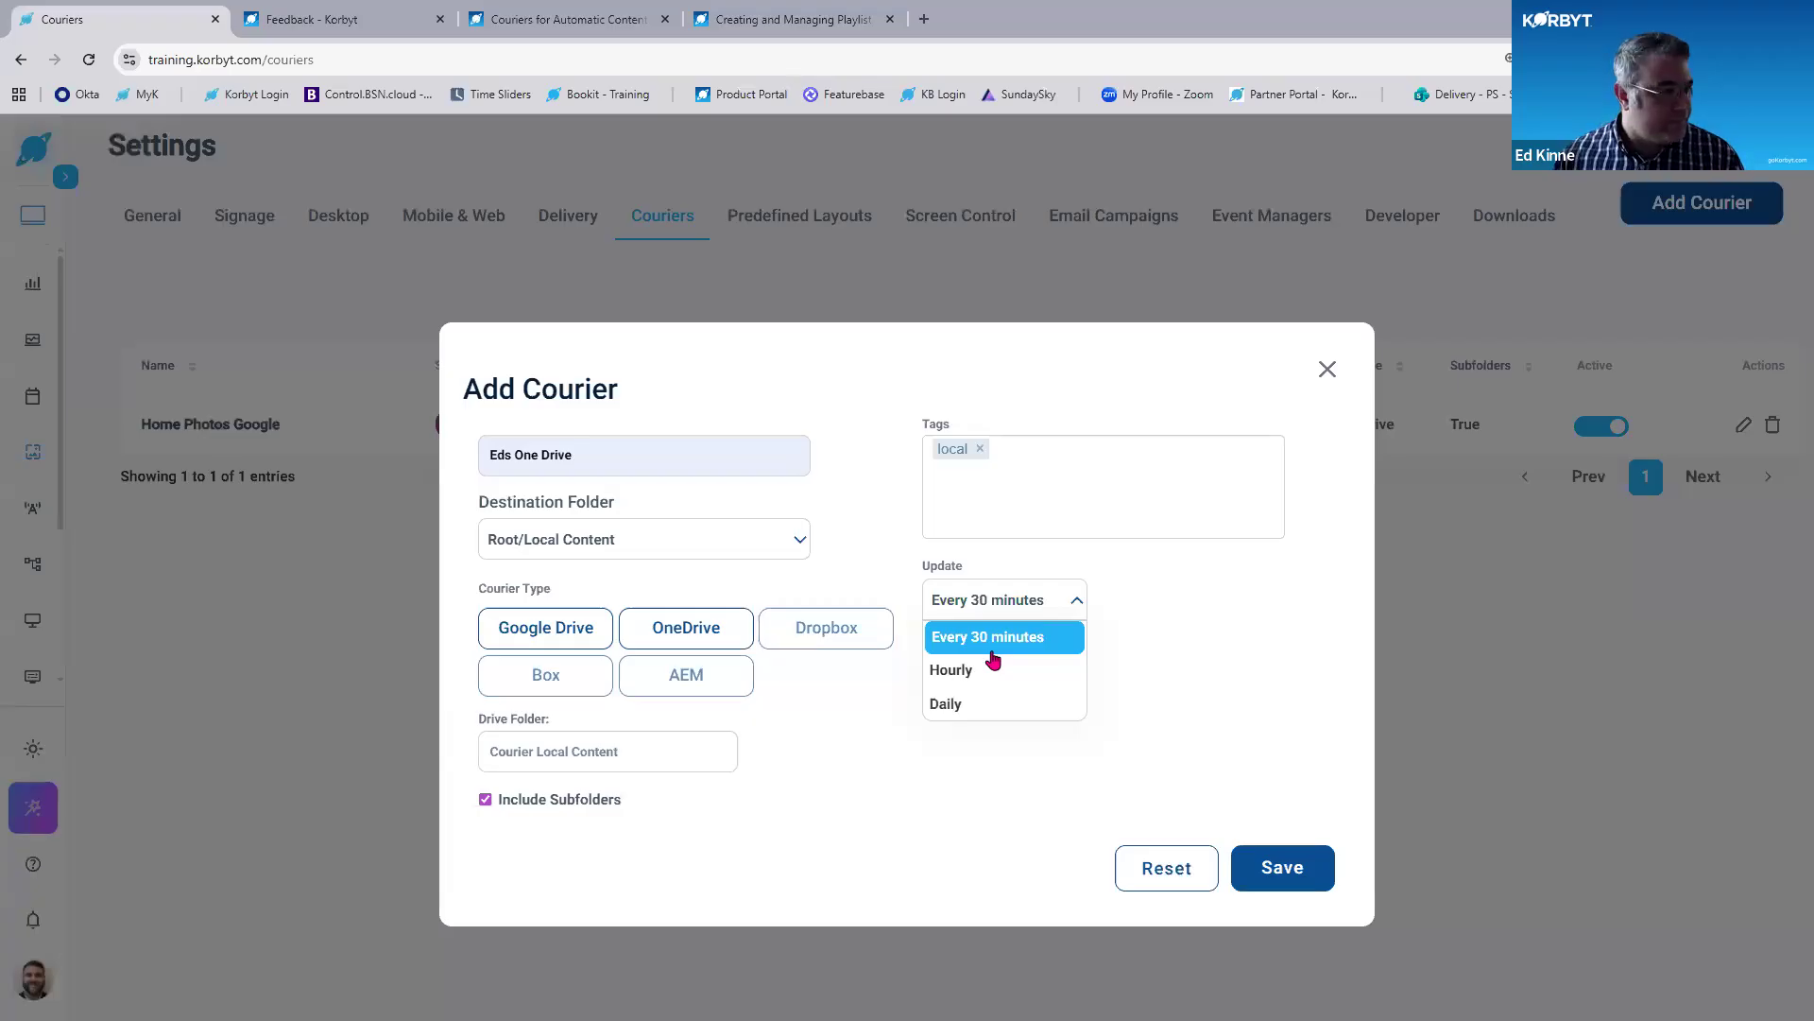
left_click(992, 652)
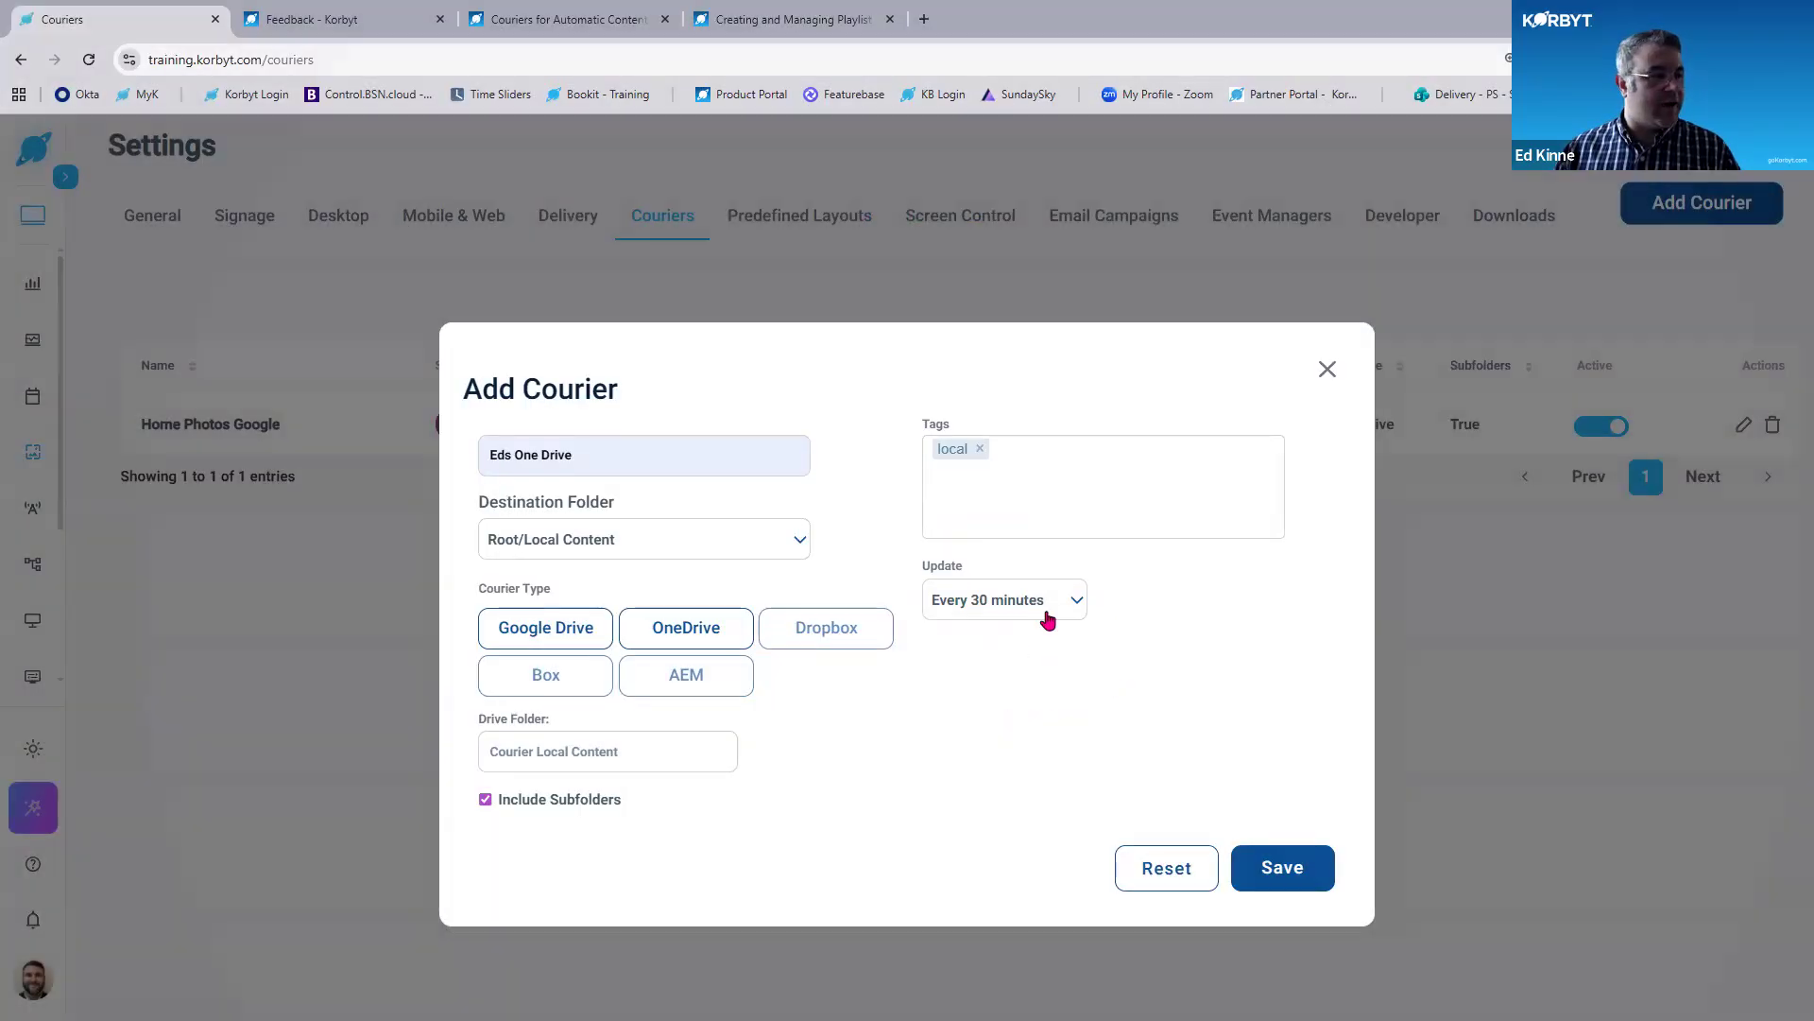
left_click(1048, 619)
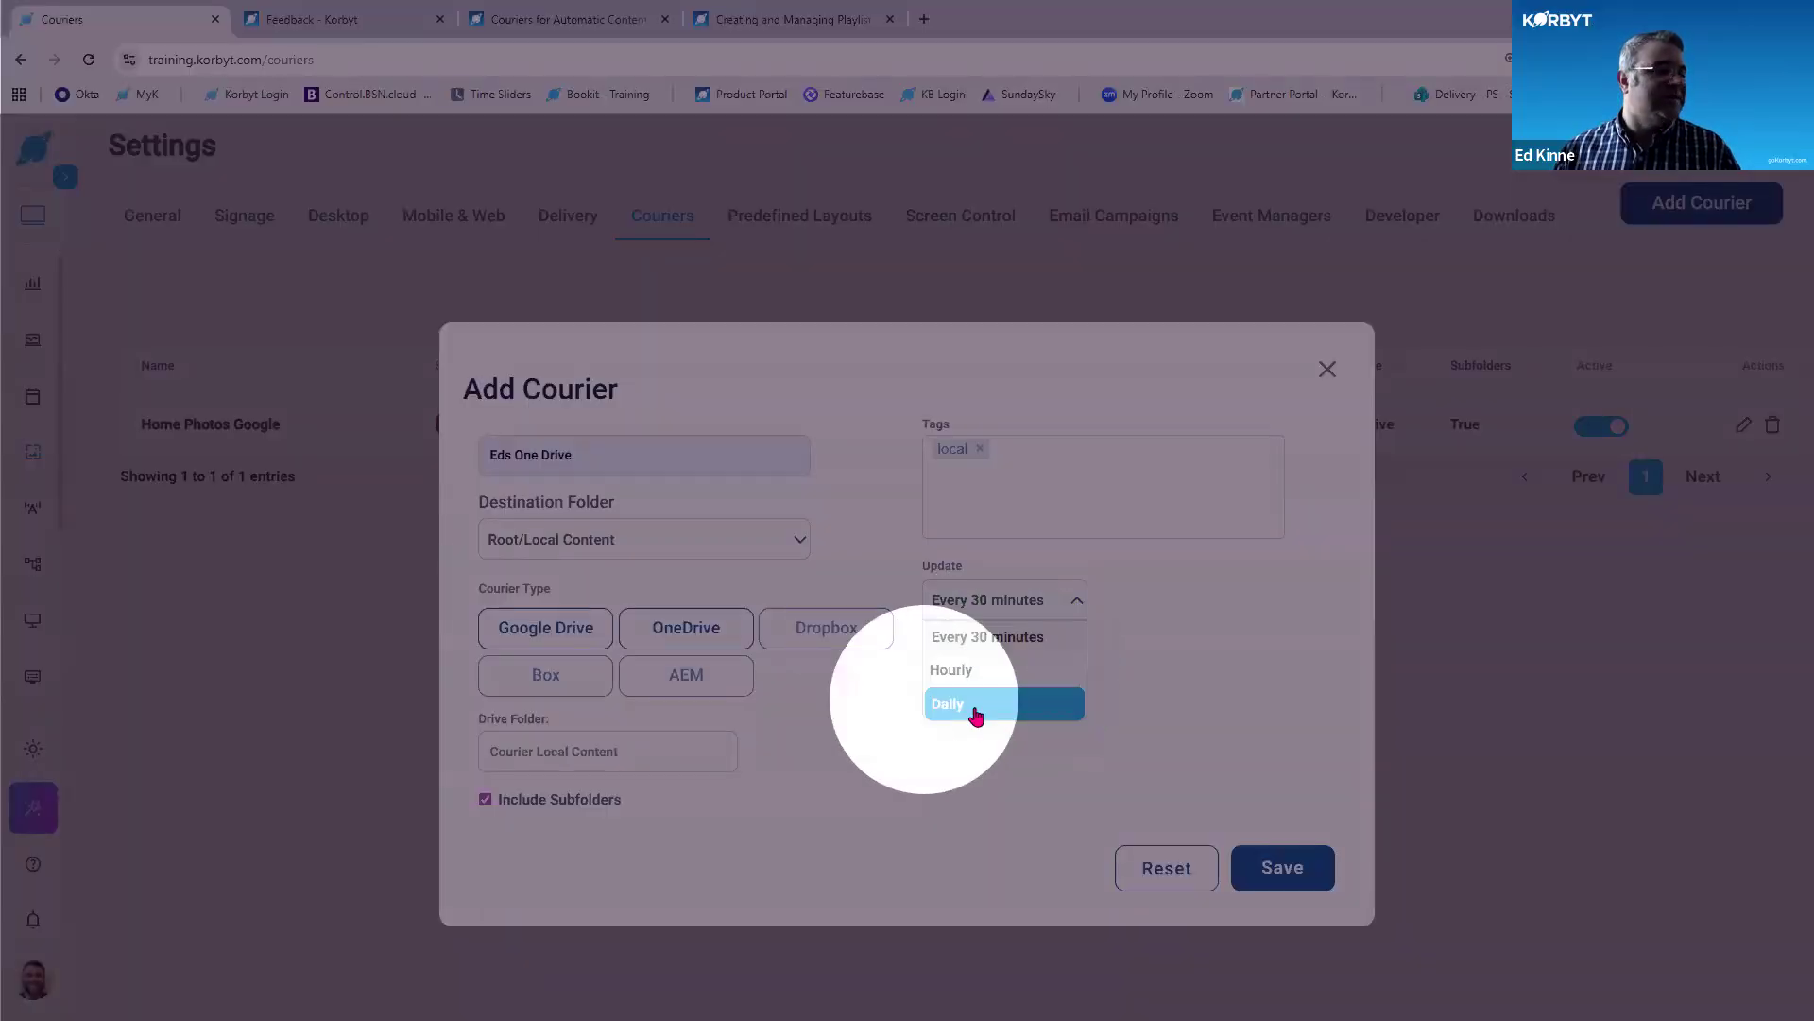
left_click(983, 636)
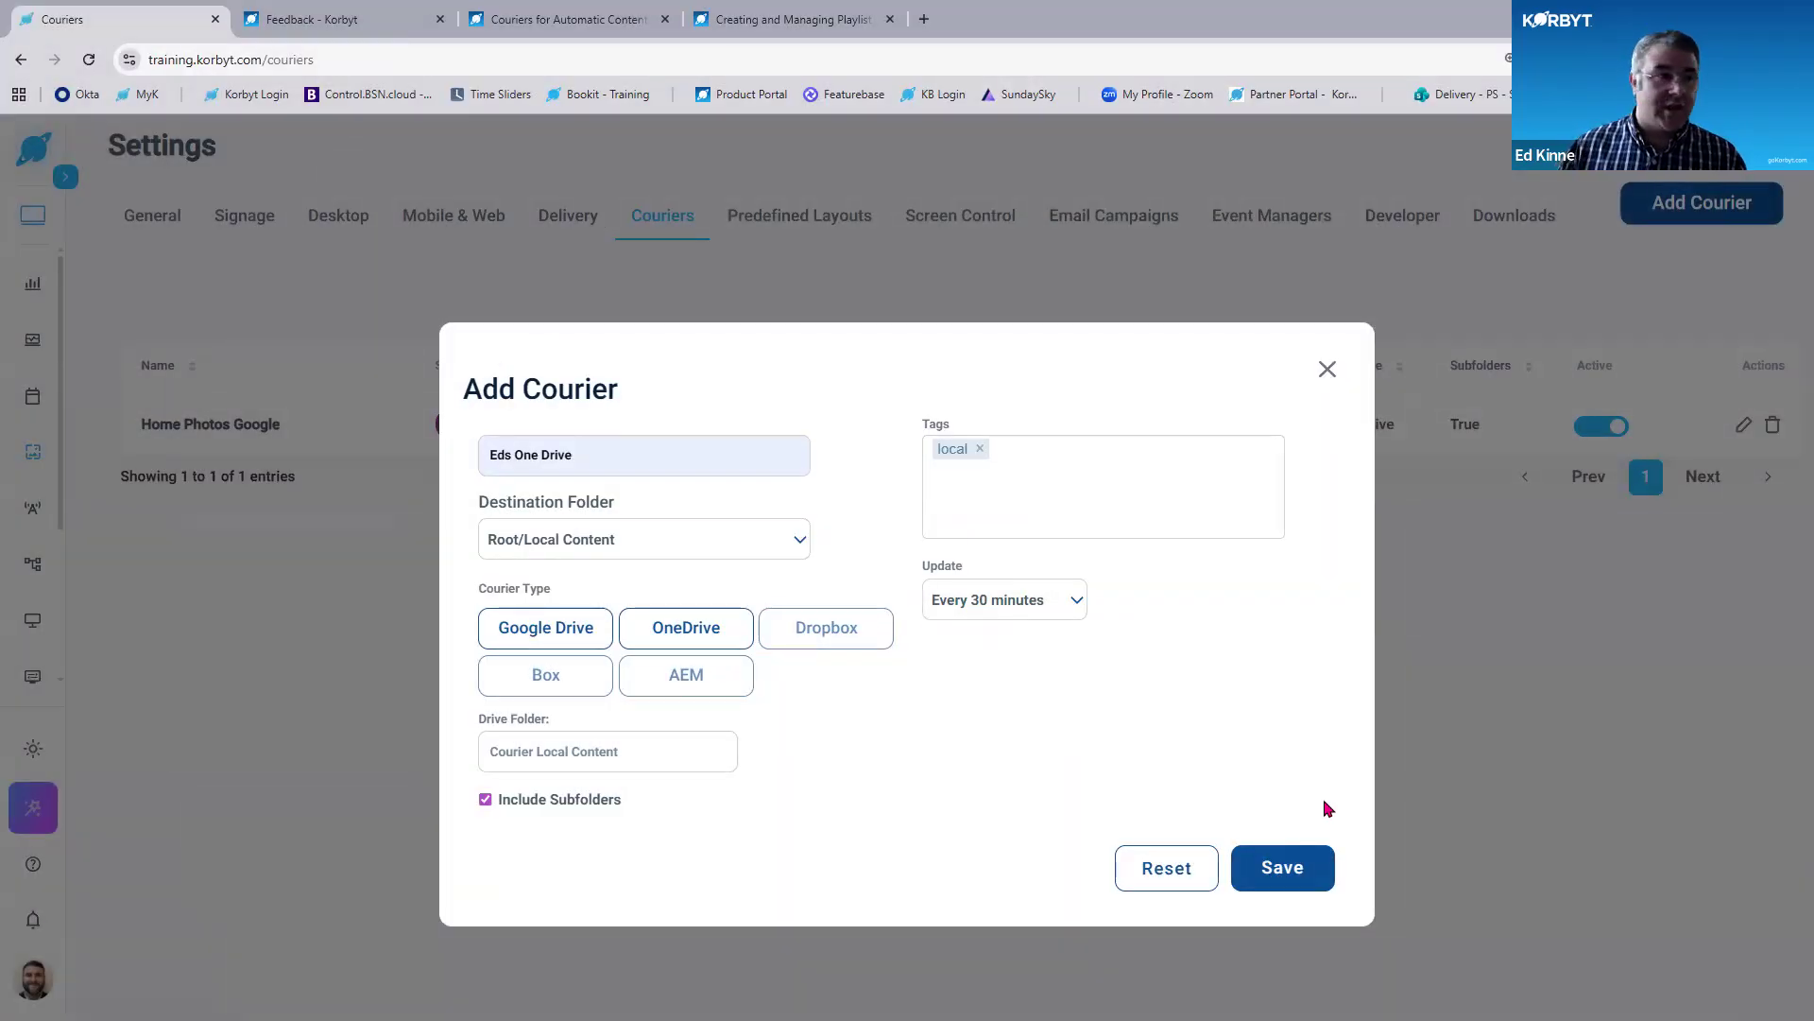
left_click(1282, 866)
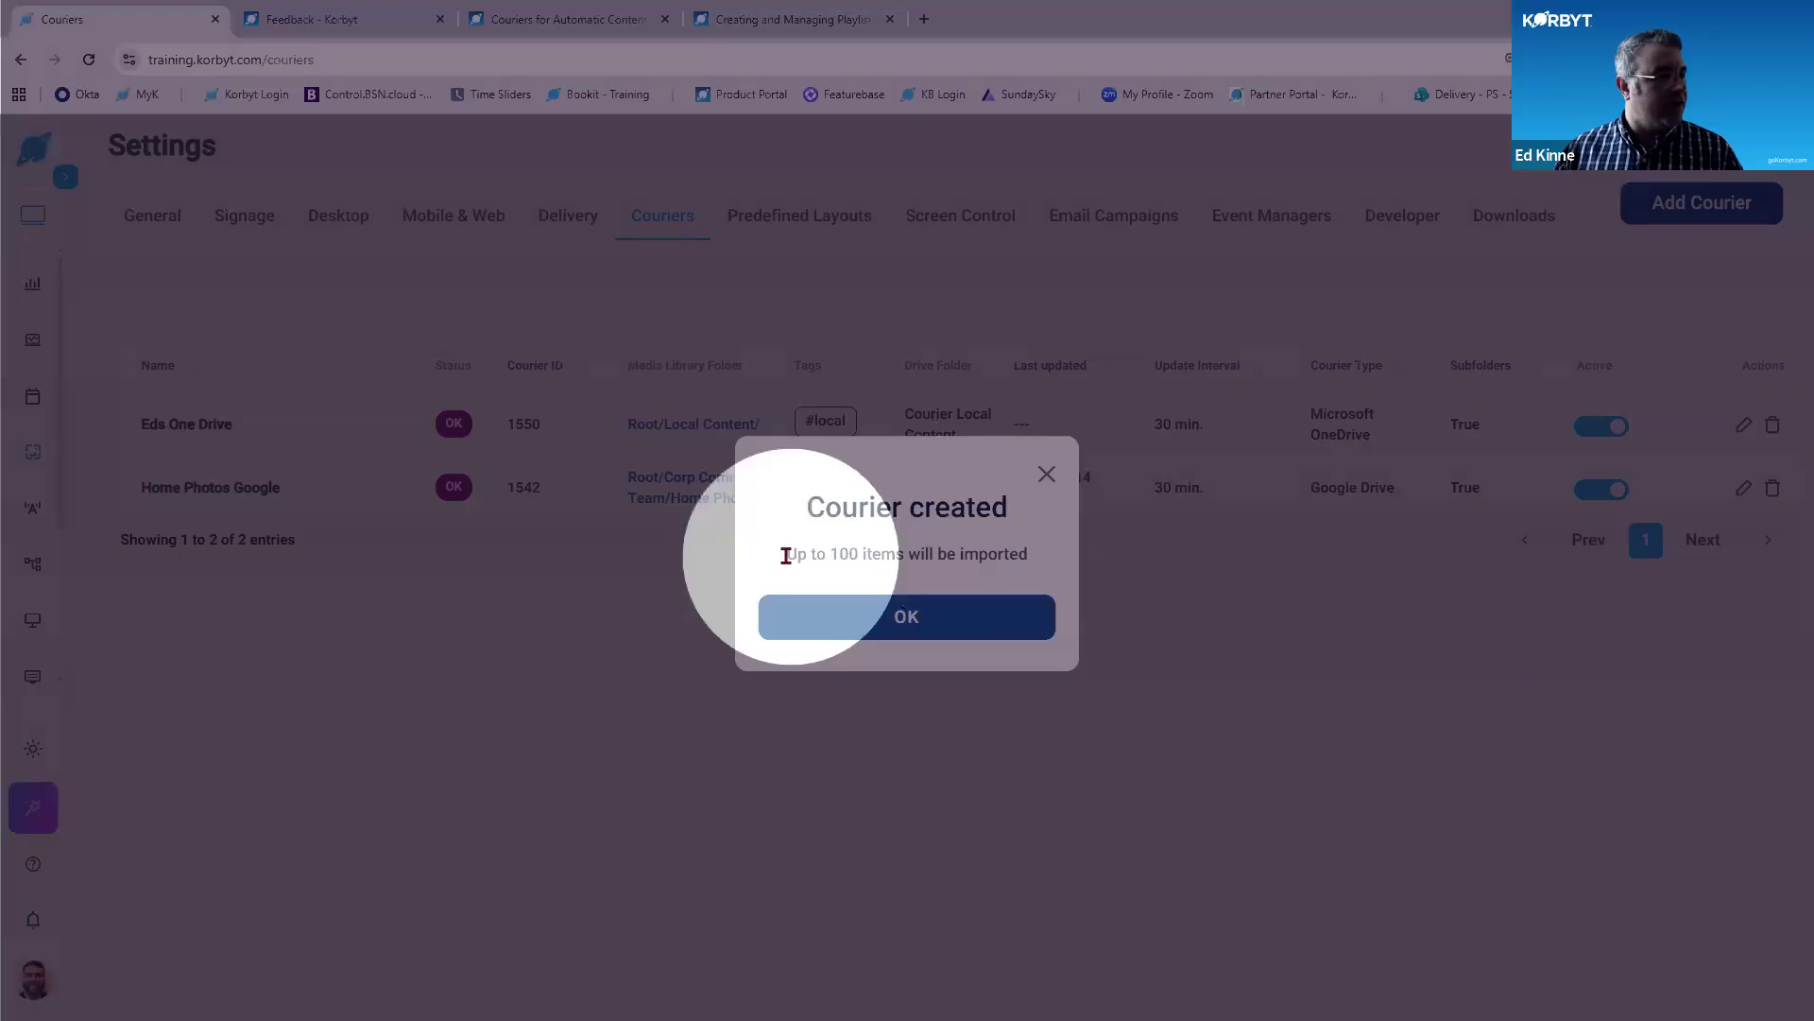
Review the import limit note in the courier creation confirmation and dismiss it.
left_click_drag(788, 555, 1030, 570)
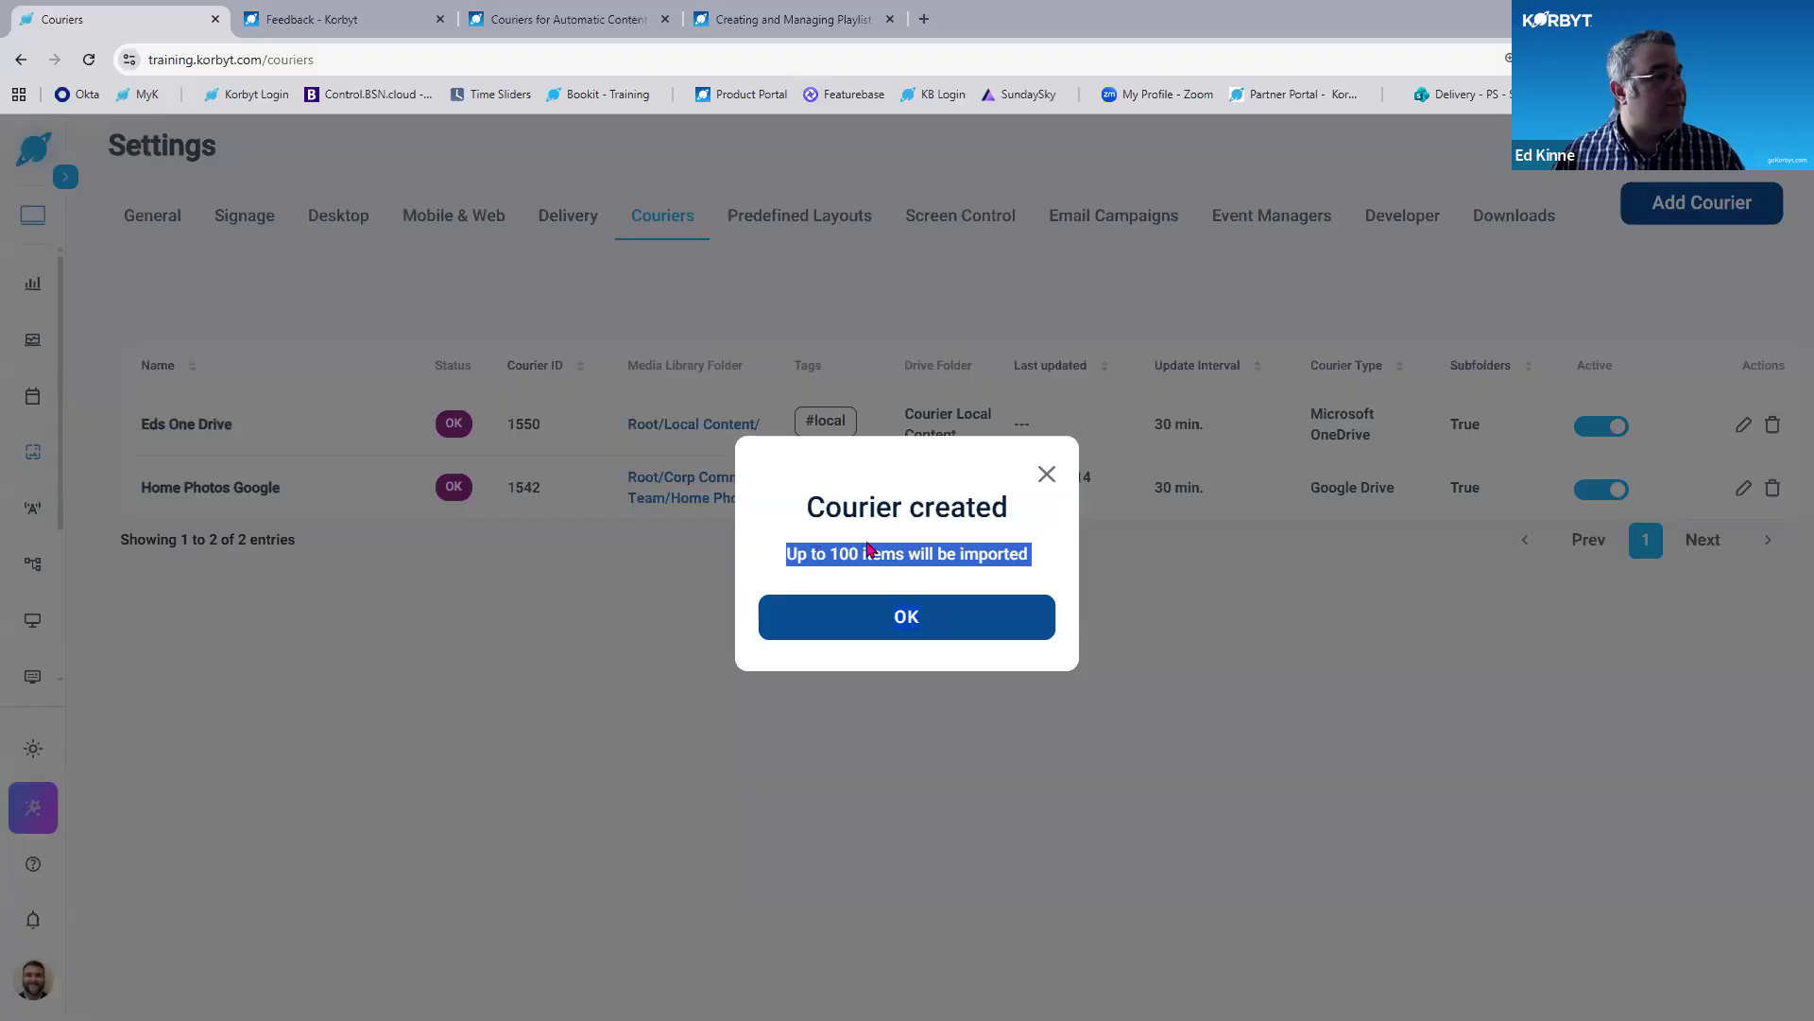
key("ctrl")
key("ctrl")
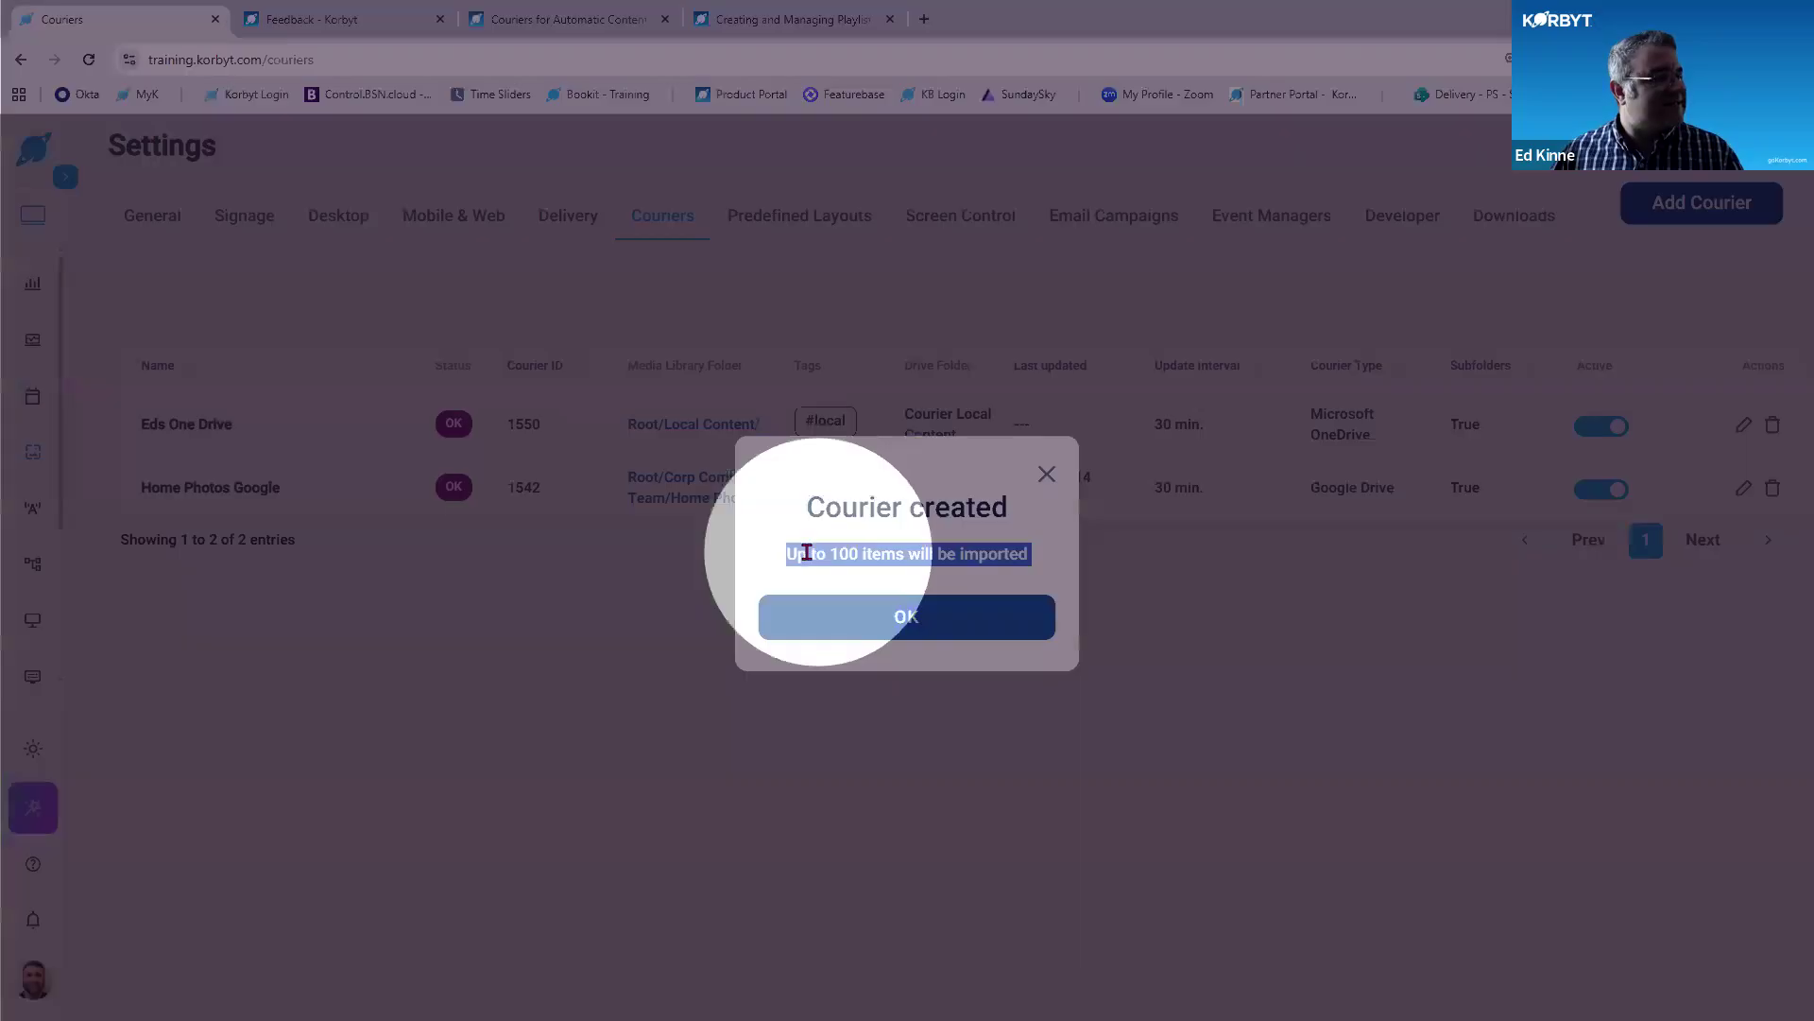
left_click_drag(787, 551, 1028, 554)
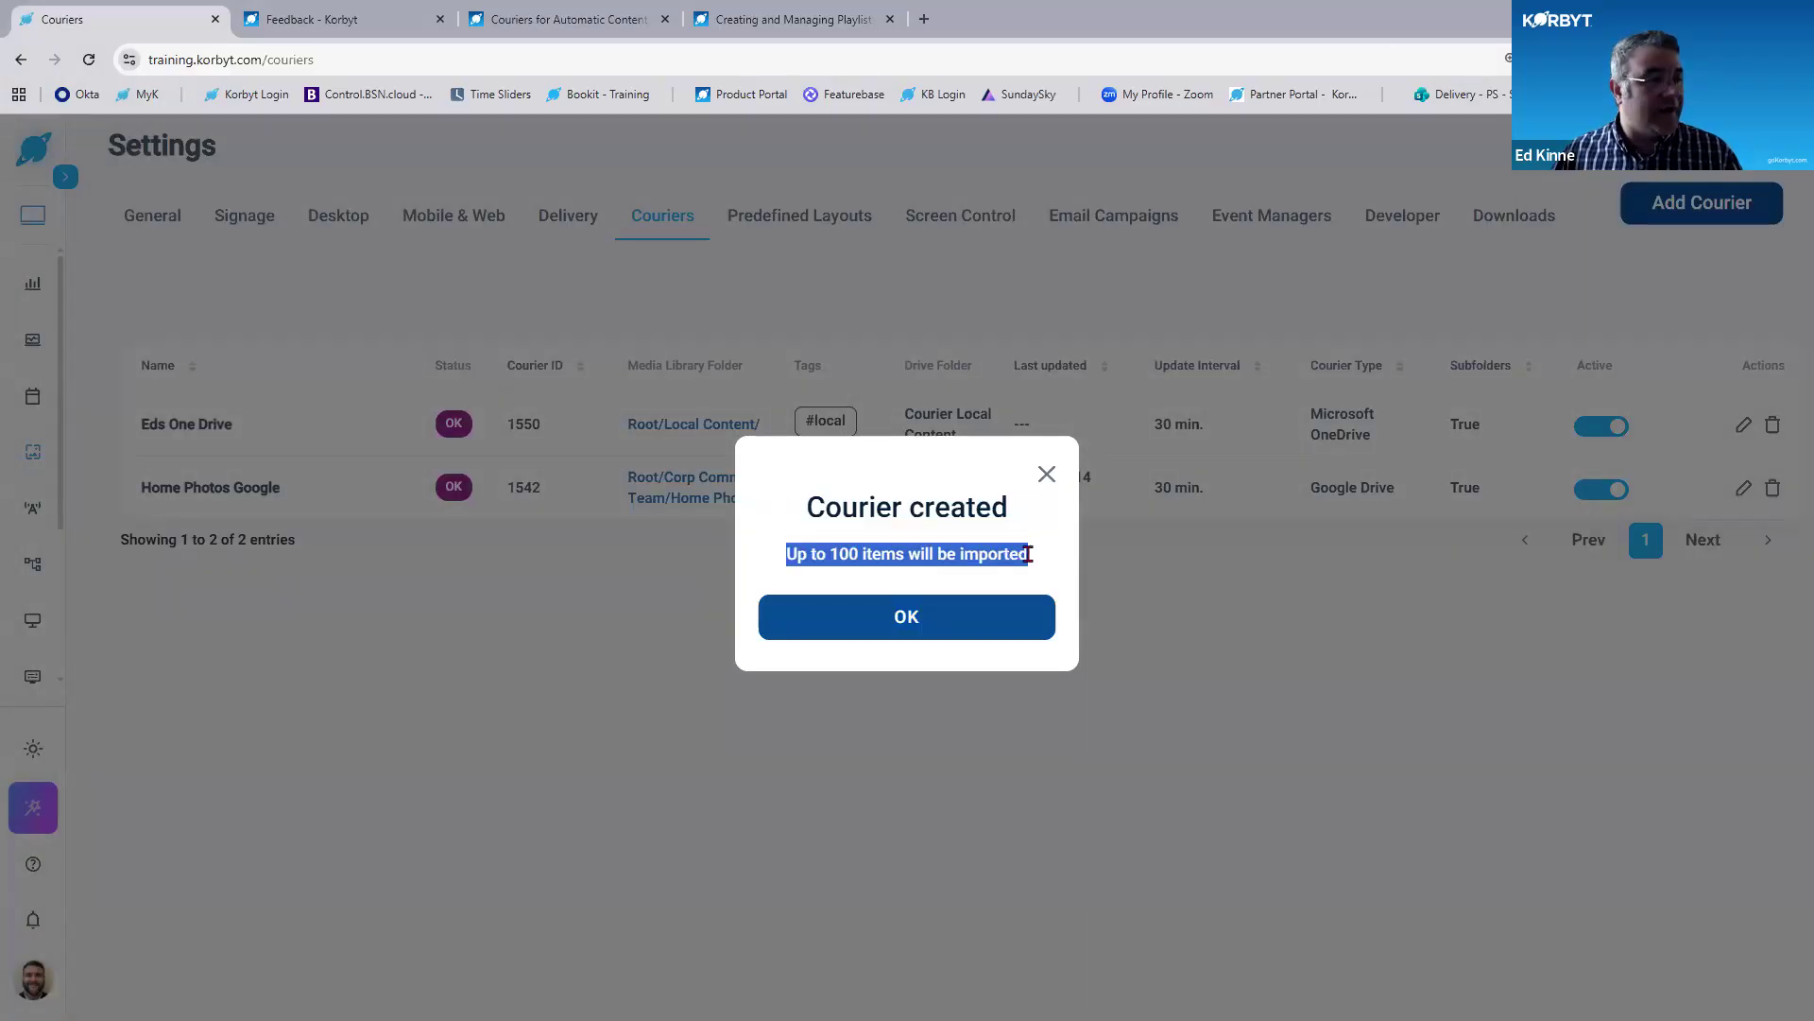
key("ctrl")
key("ctrl")
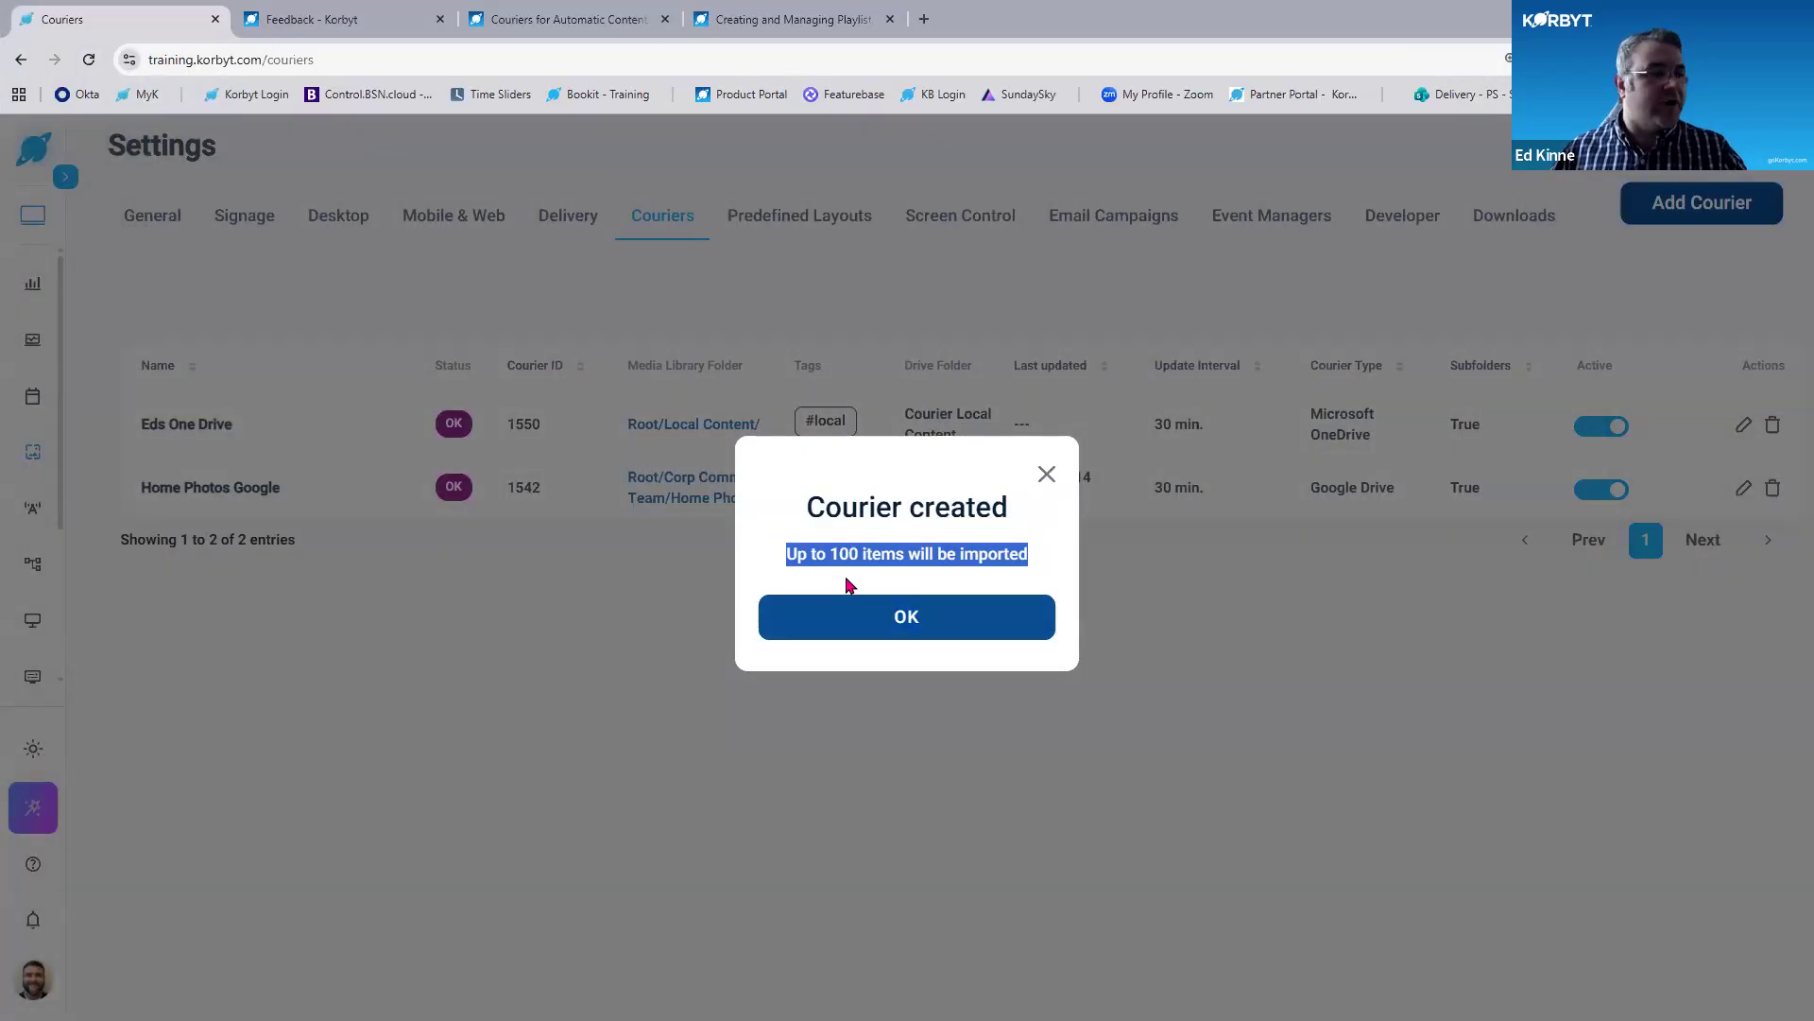
left_click(901, 625)
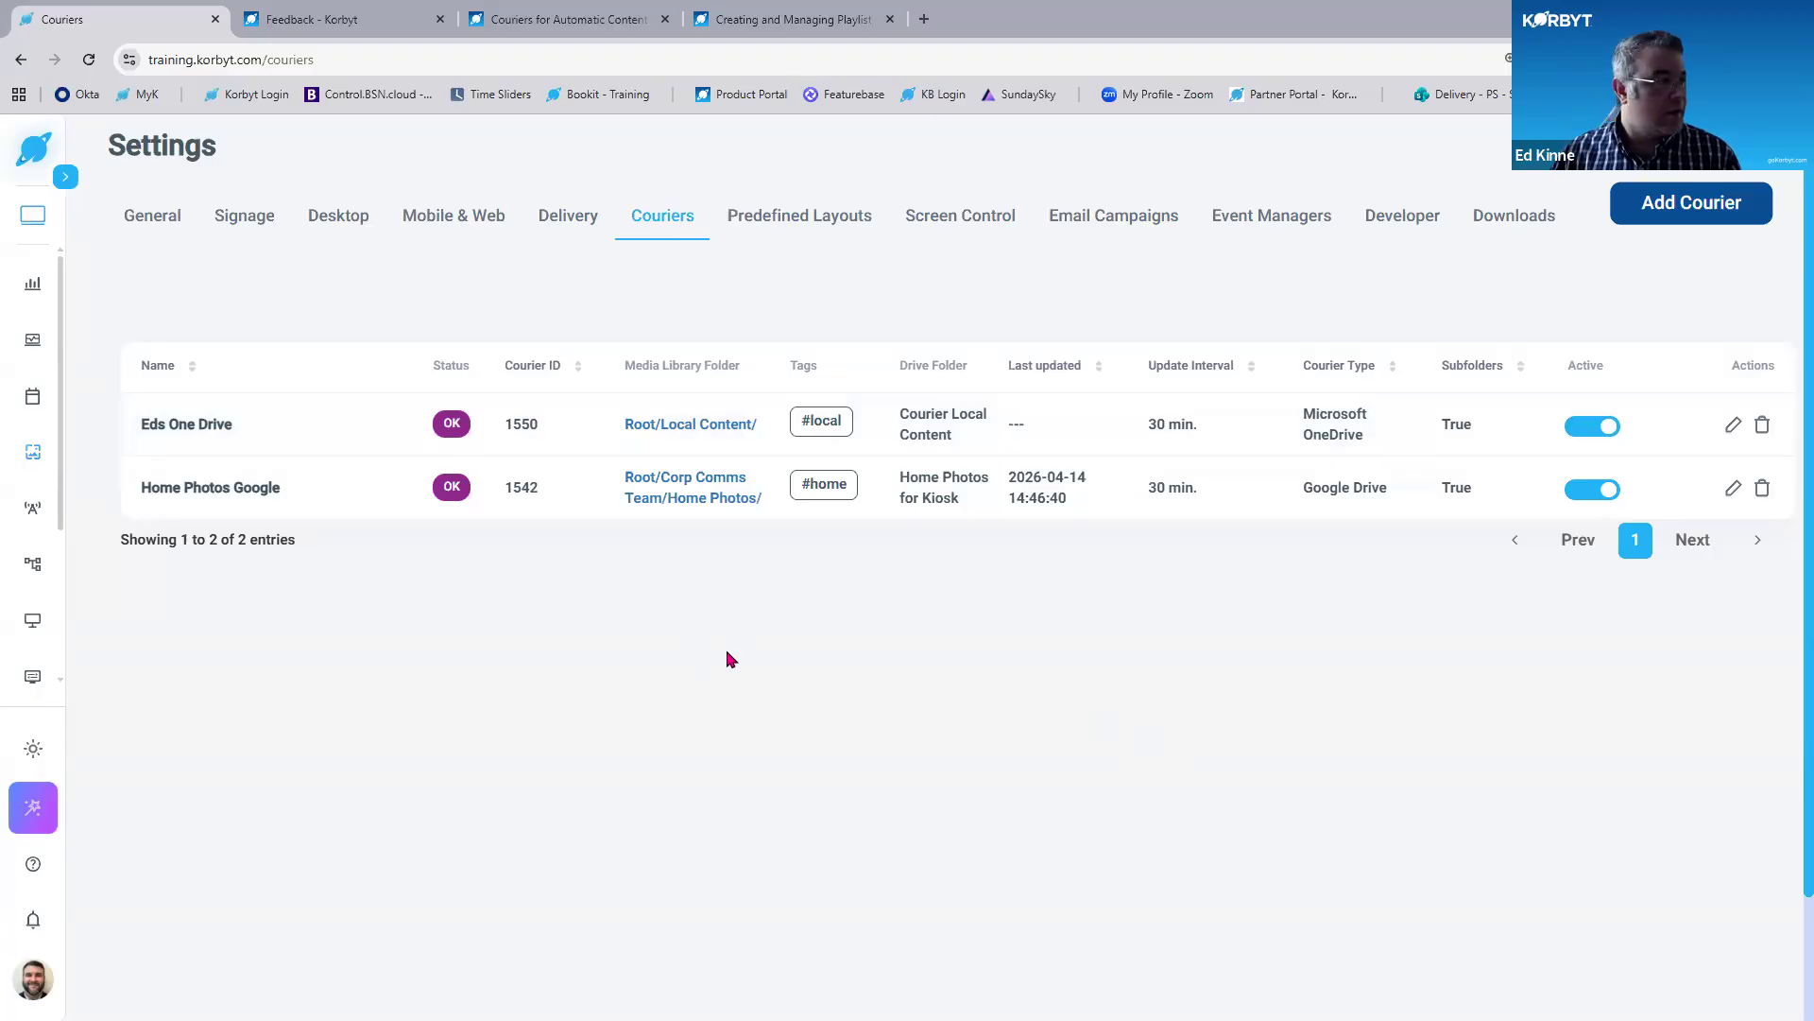
Open the Media Manager, examine the contents of the Local Content folder, and return to Root.
scroll(36, 661, "down", 1)
left_click(34, 670)
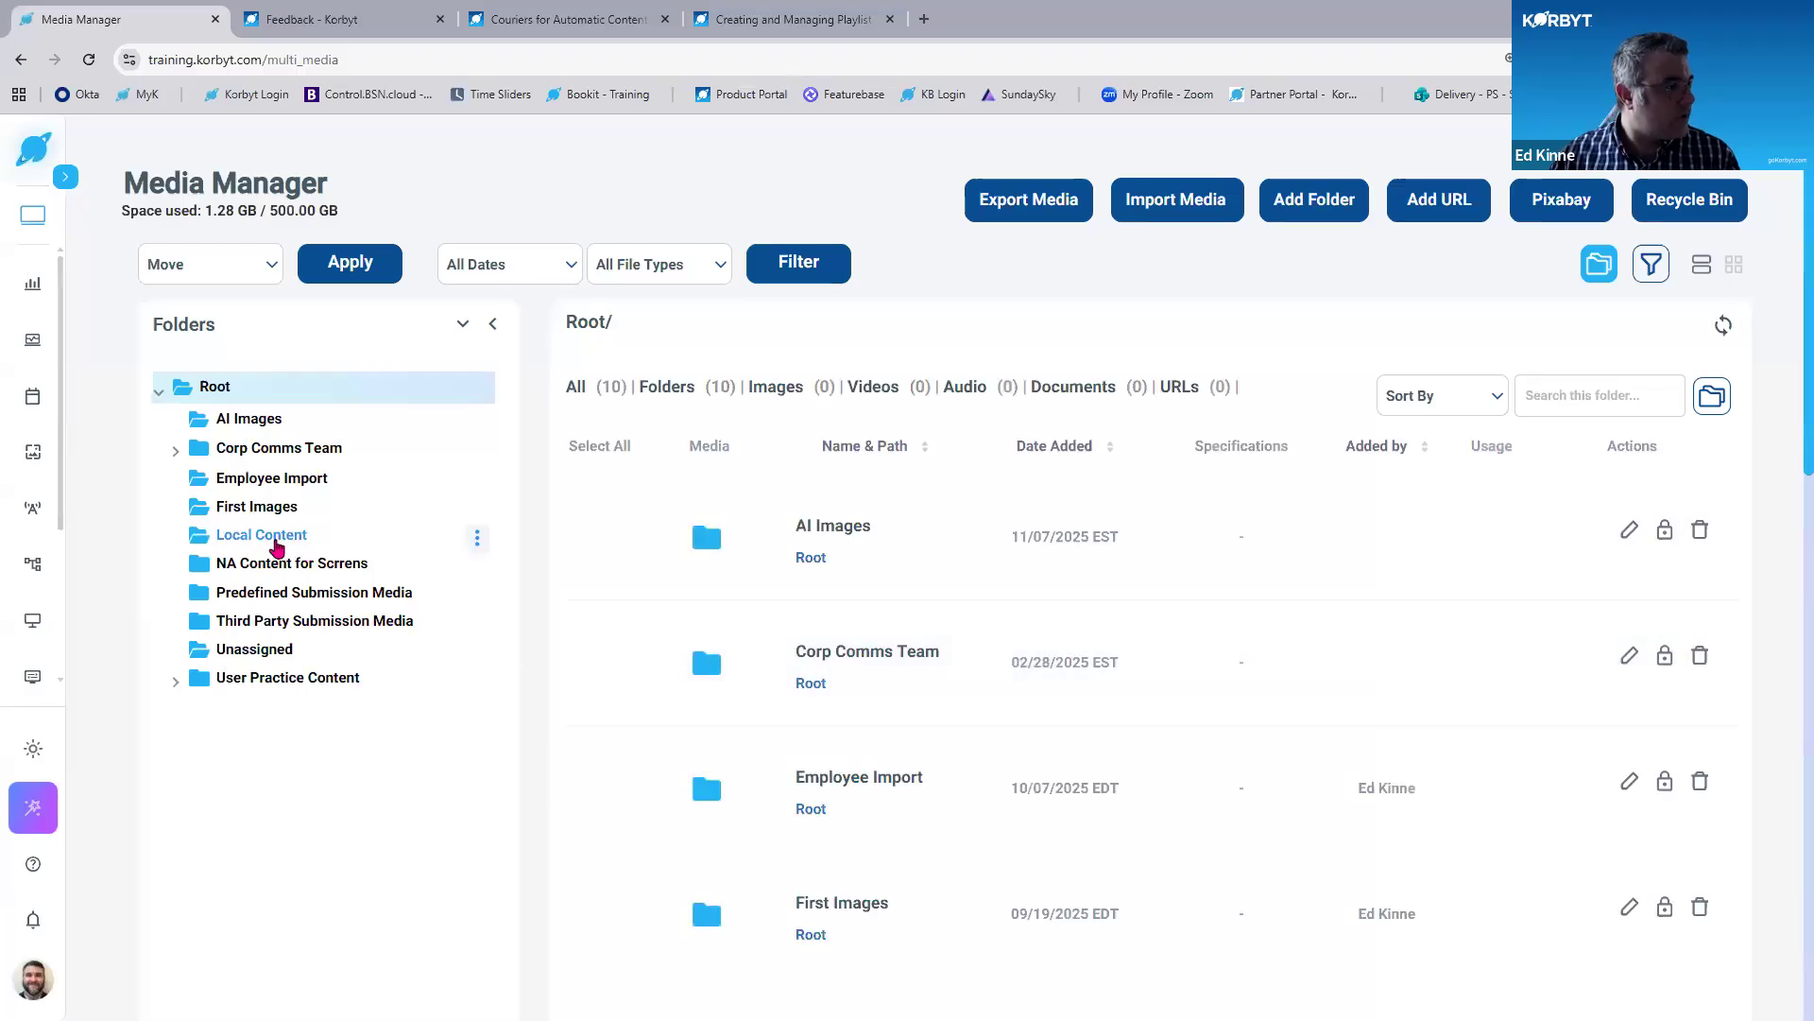
left_click(284, 547)
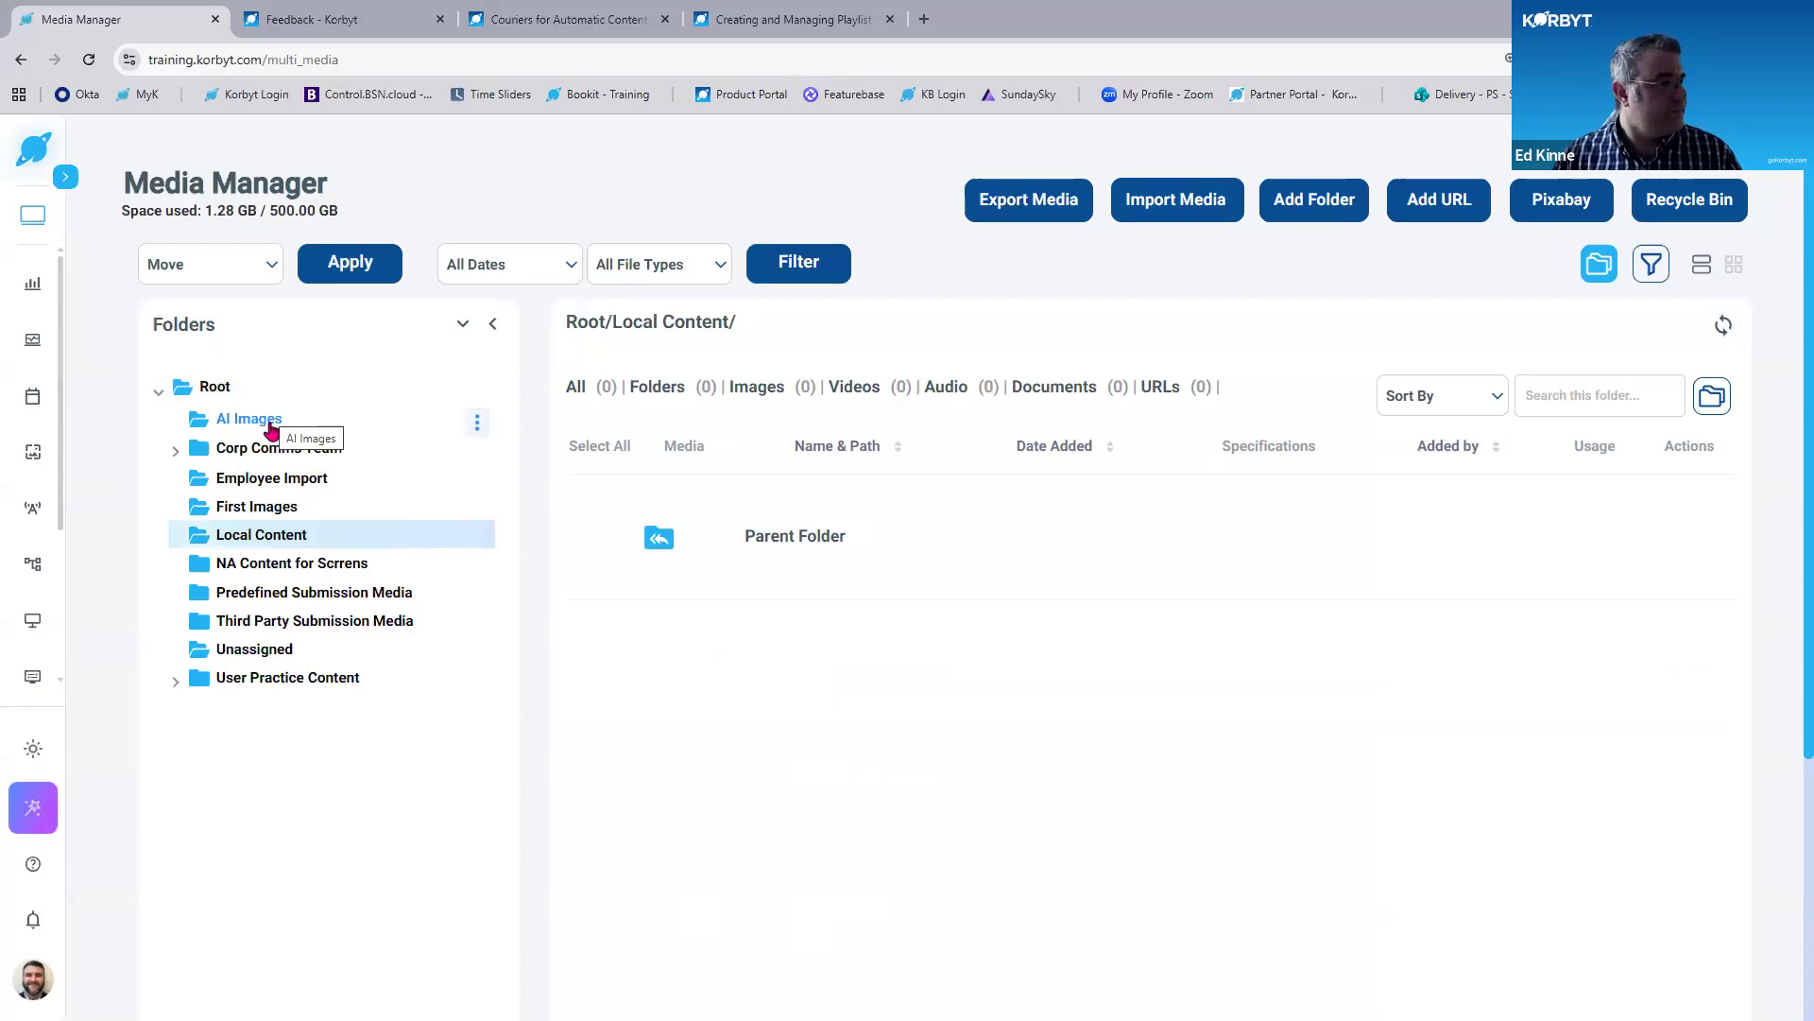
left_click(264, 394)
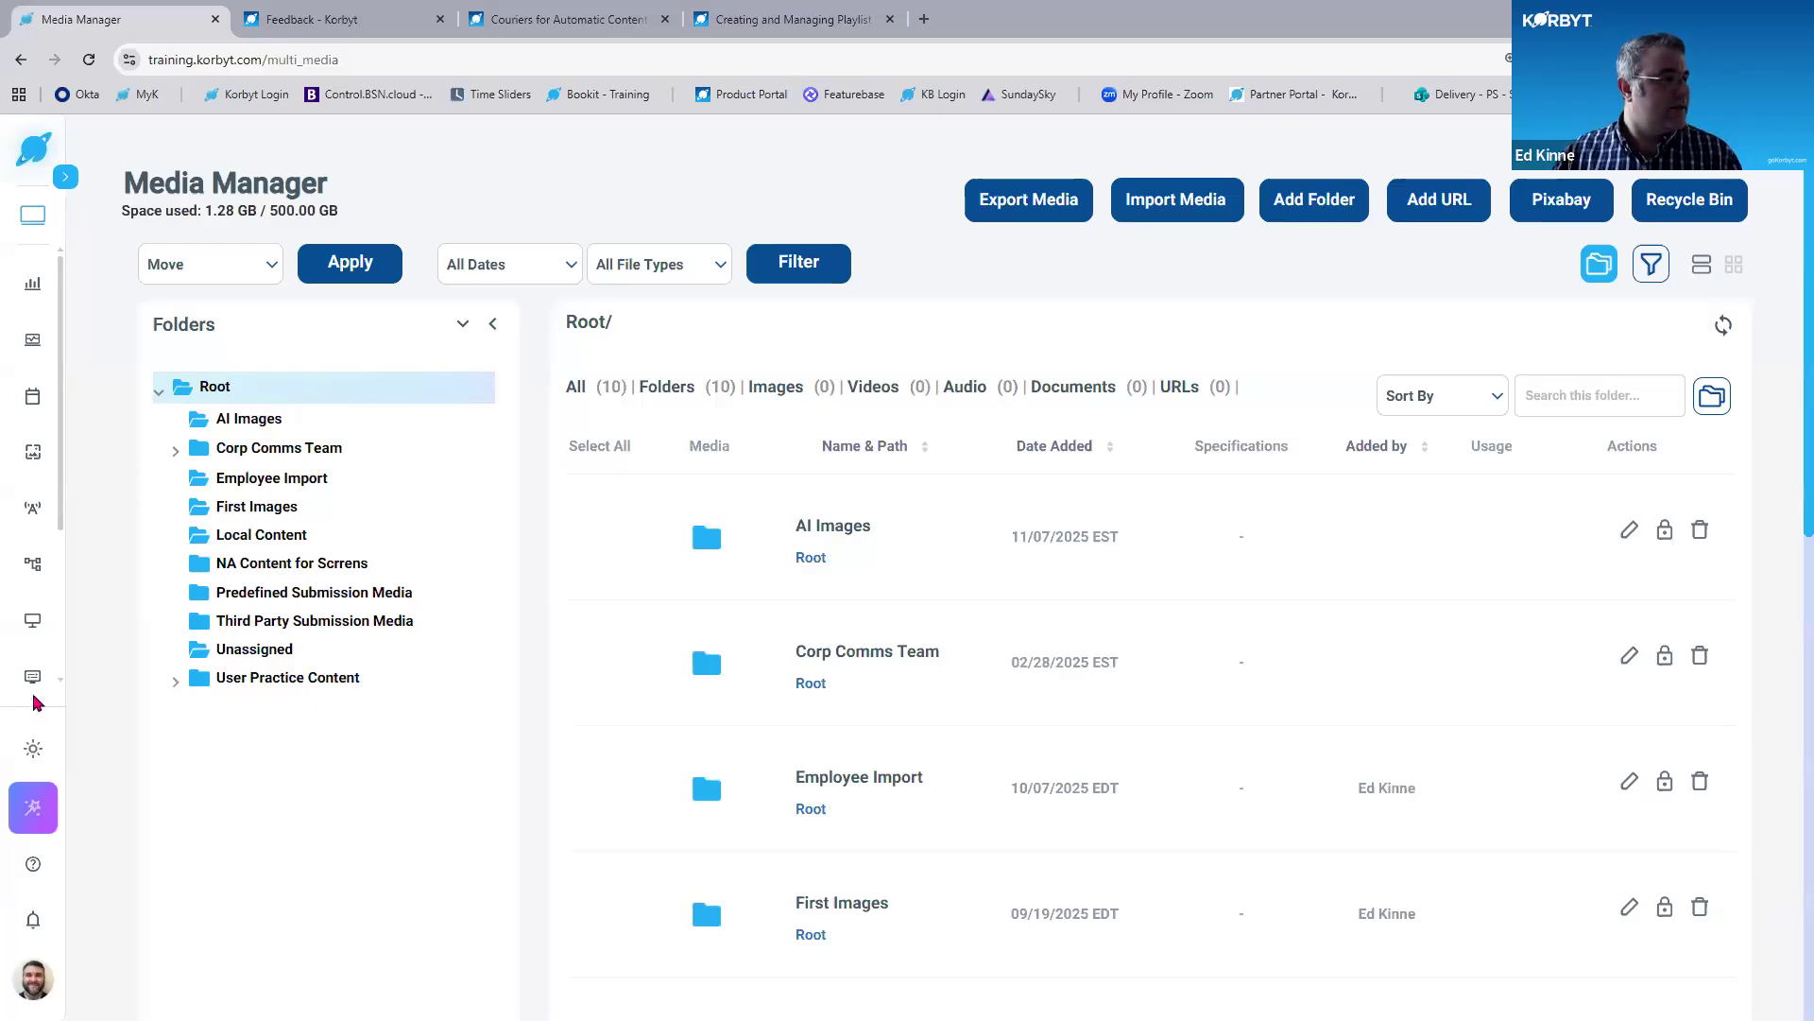
Recheck the Local Content folder for newly synced files by switching between it and Root.
scroll(14, 694, "down", 2)
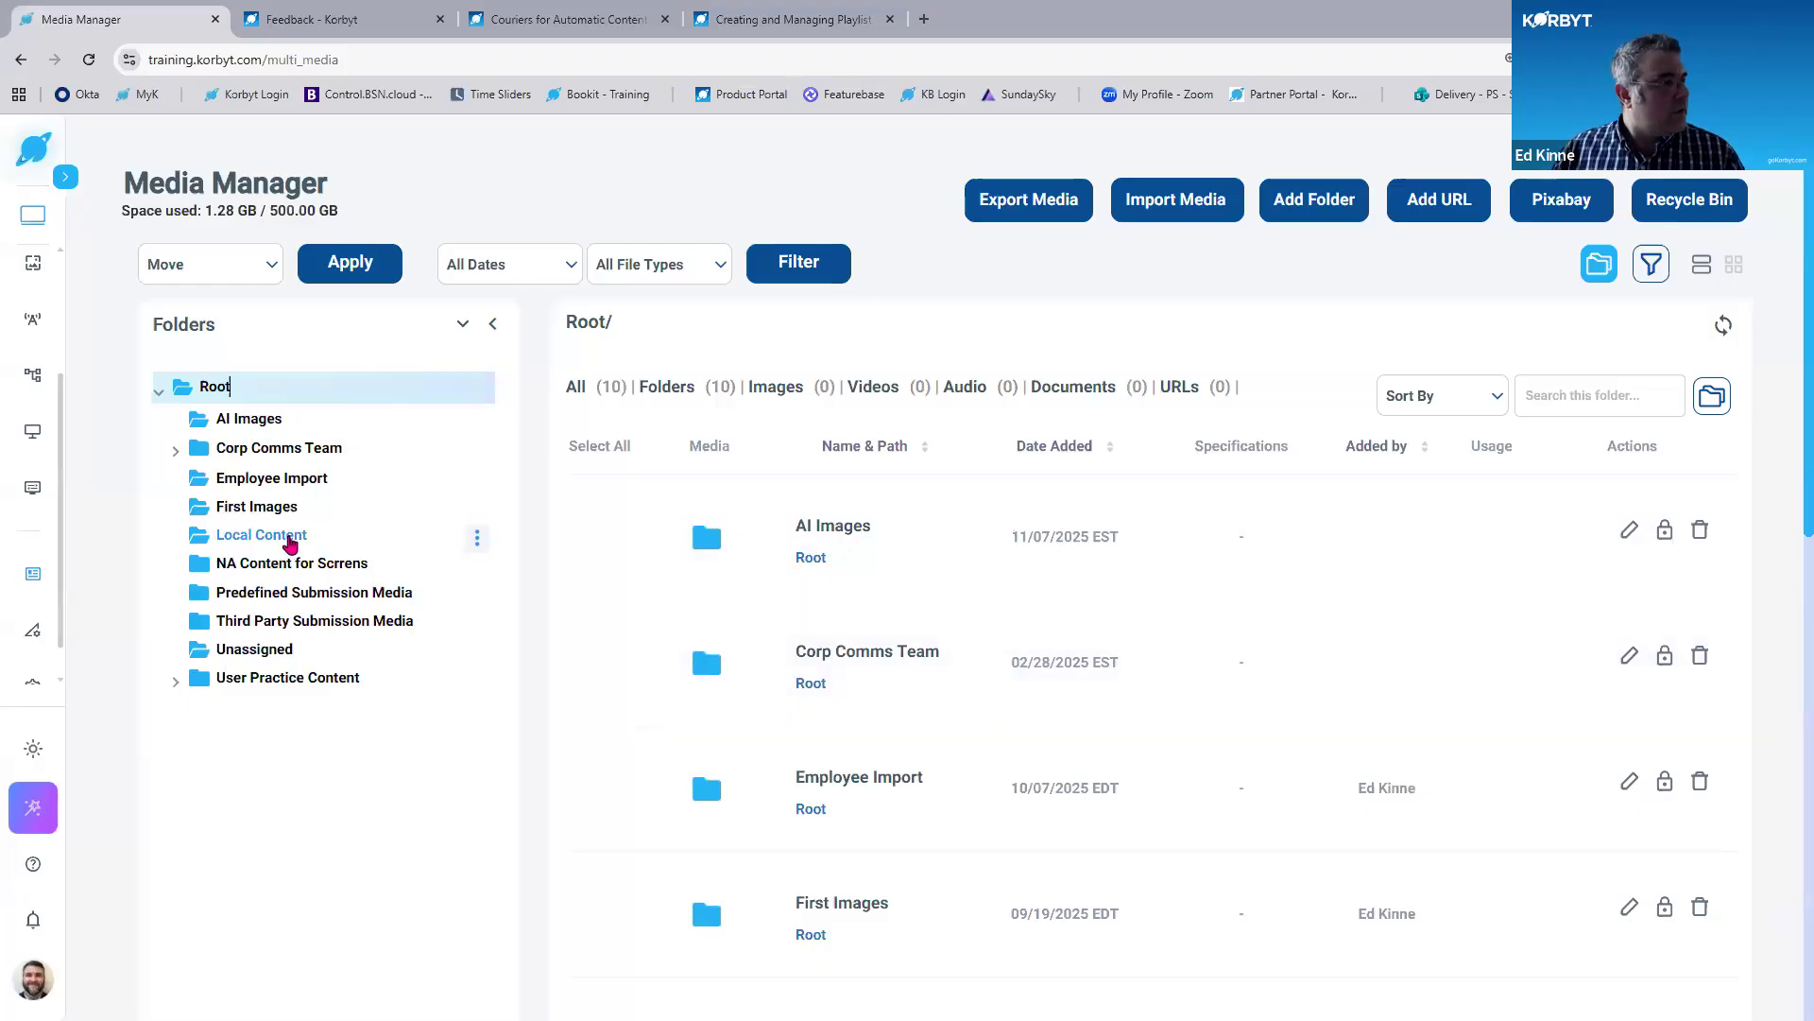
left_click(292, 544)
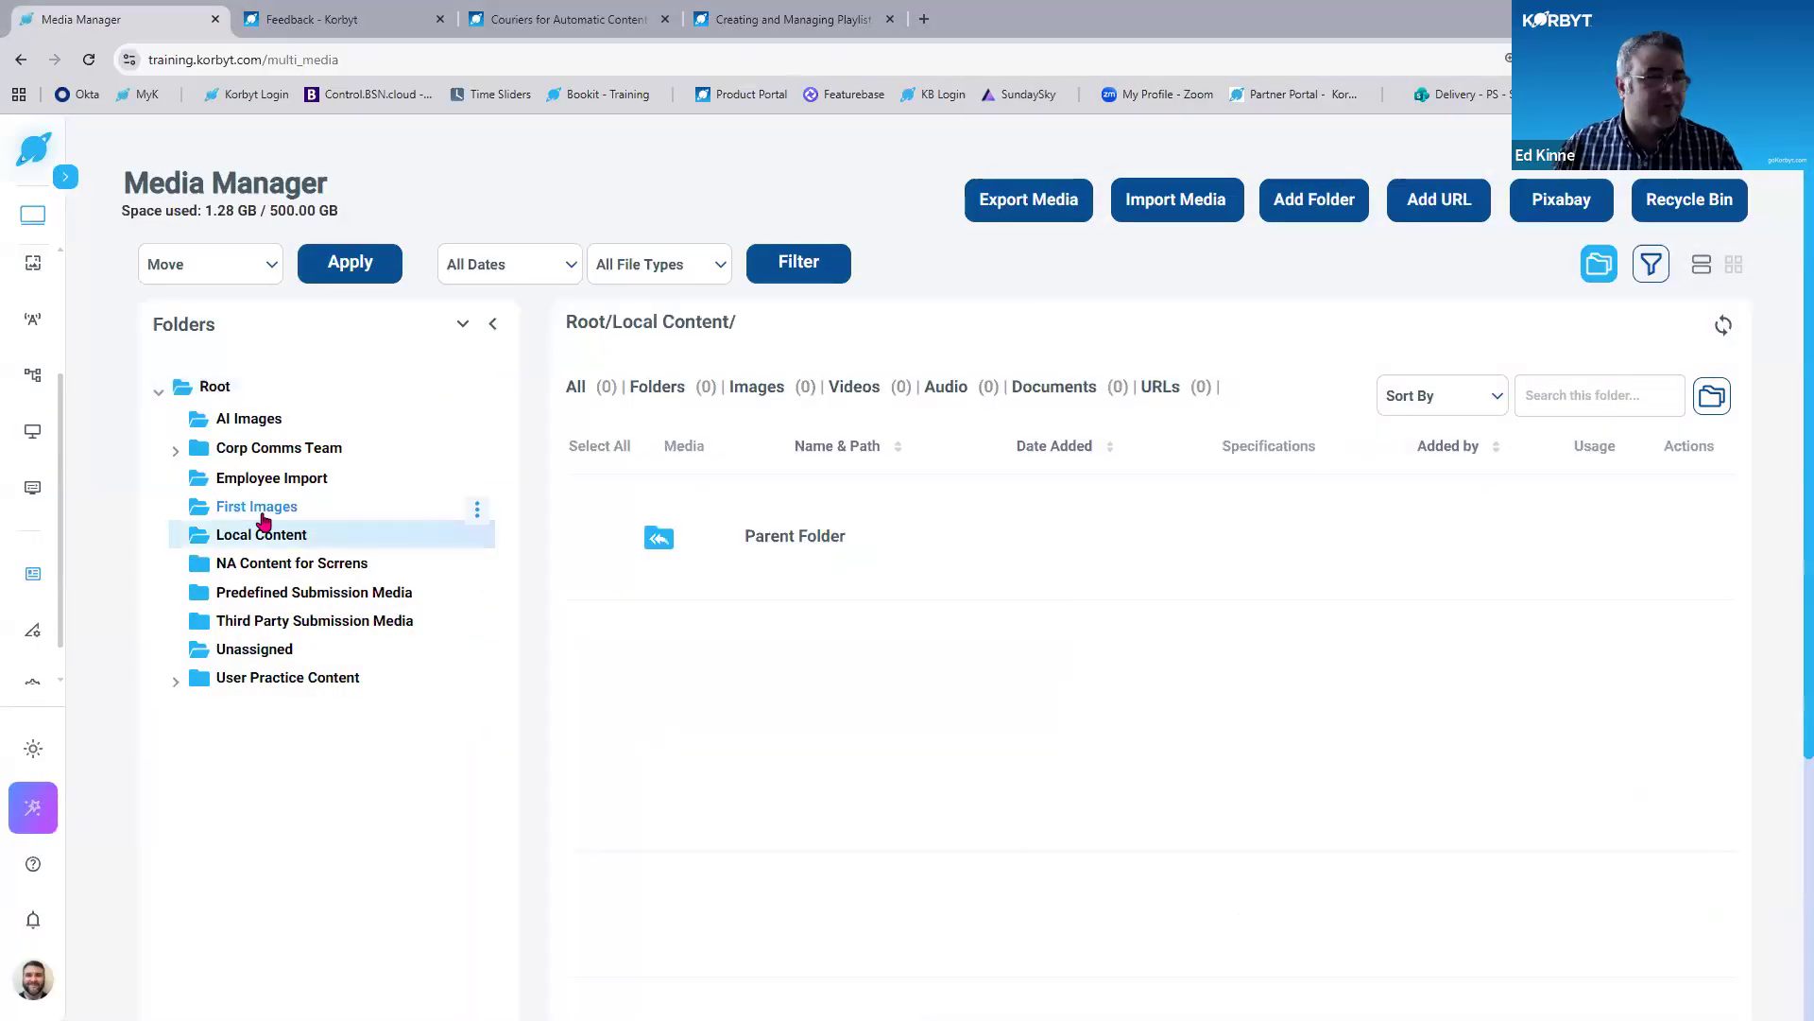
left_click(263, 518)
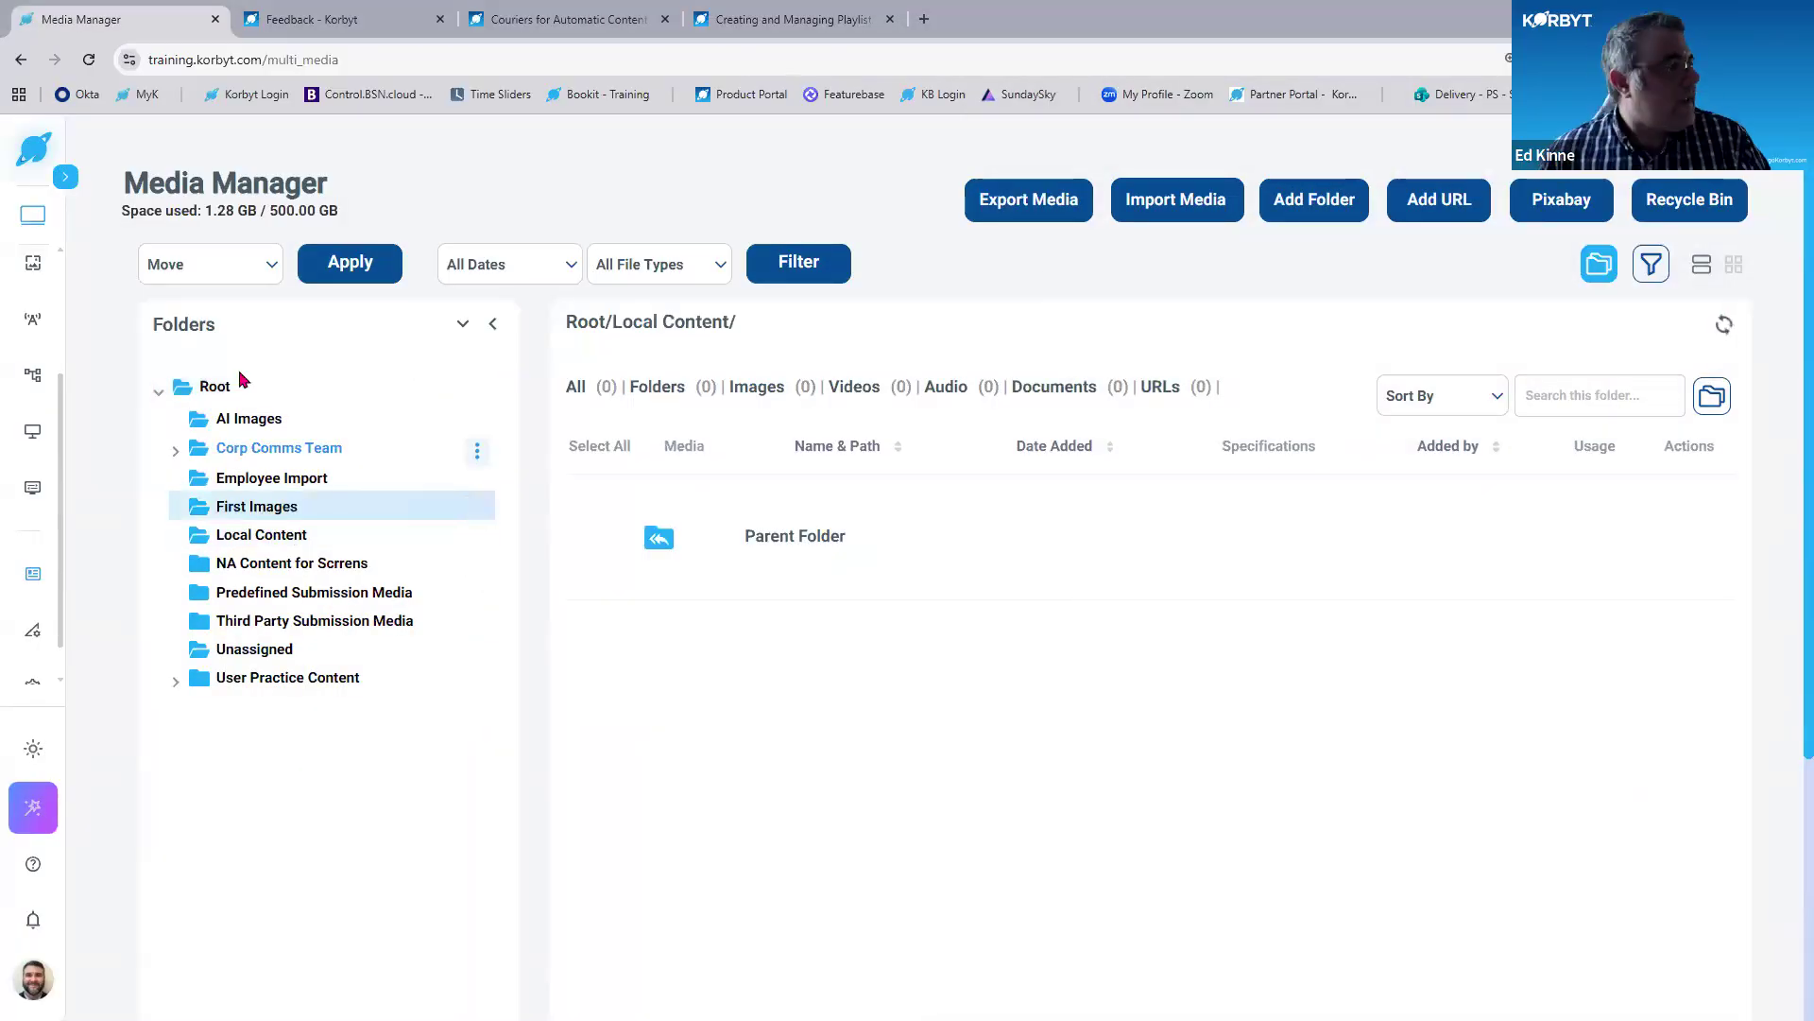
left_click(245, 397)
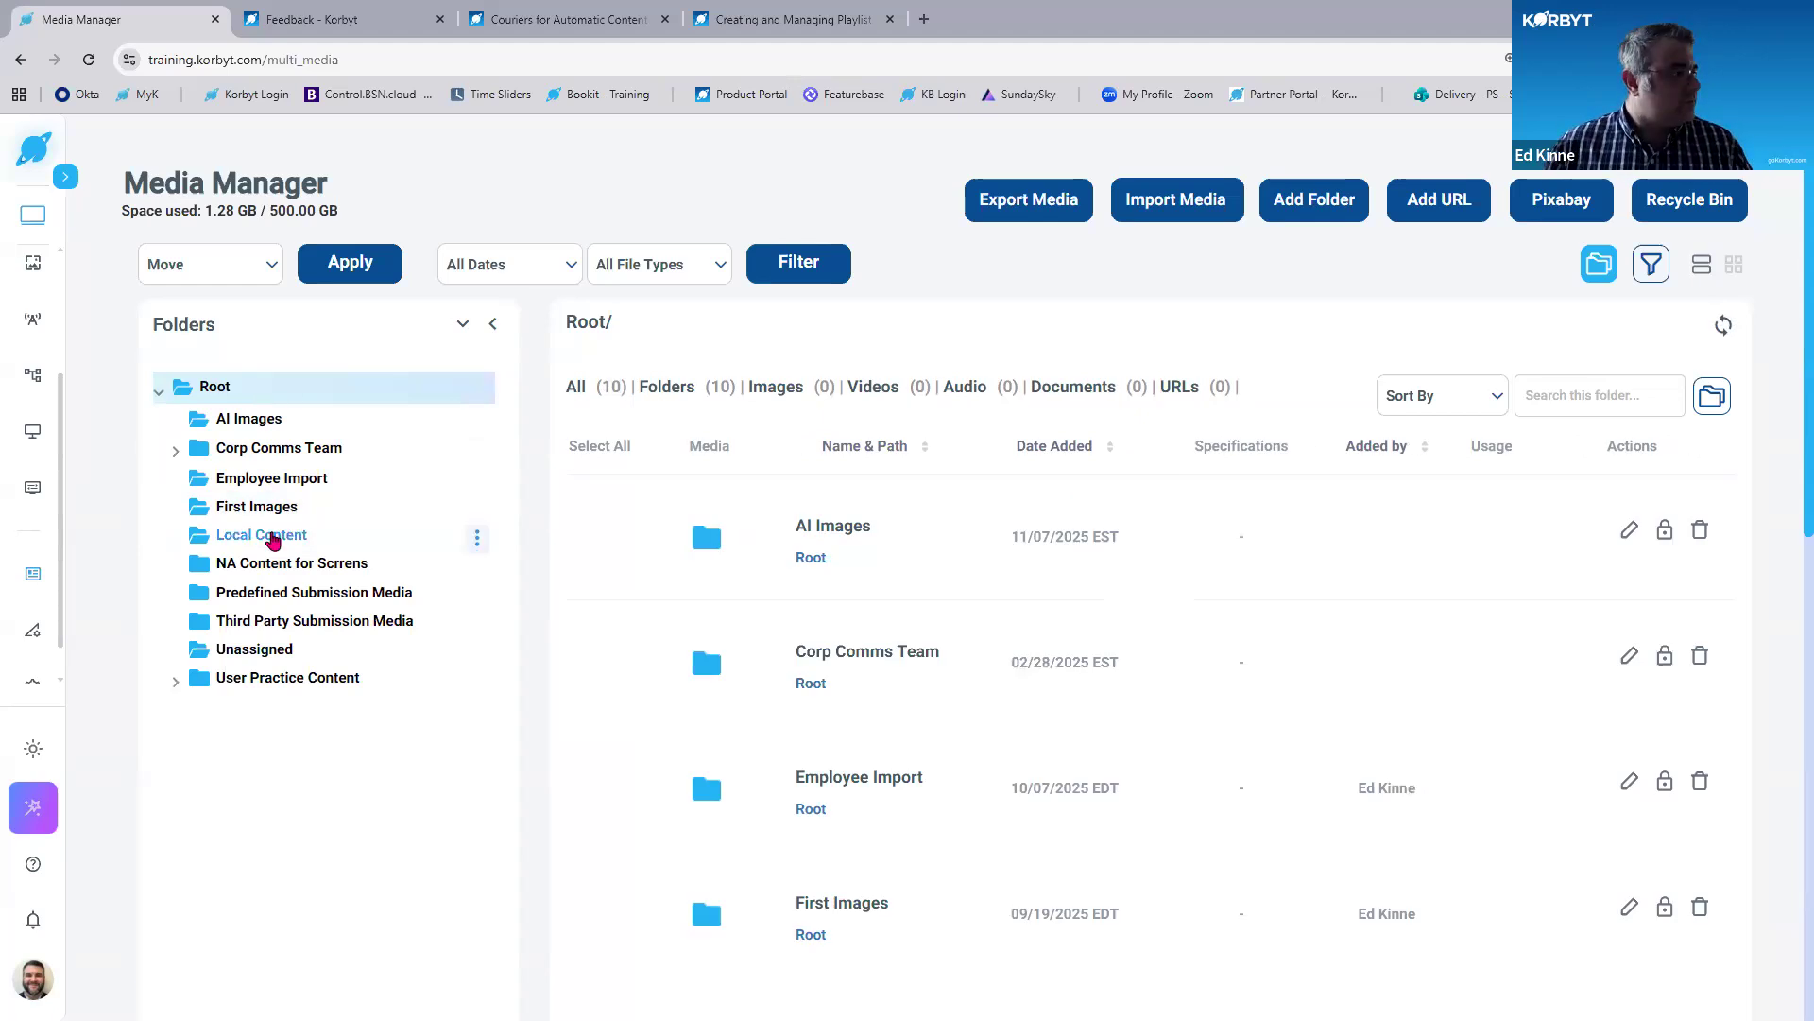
left_click(273, 537)
left_click(263, 395)
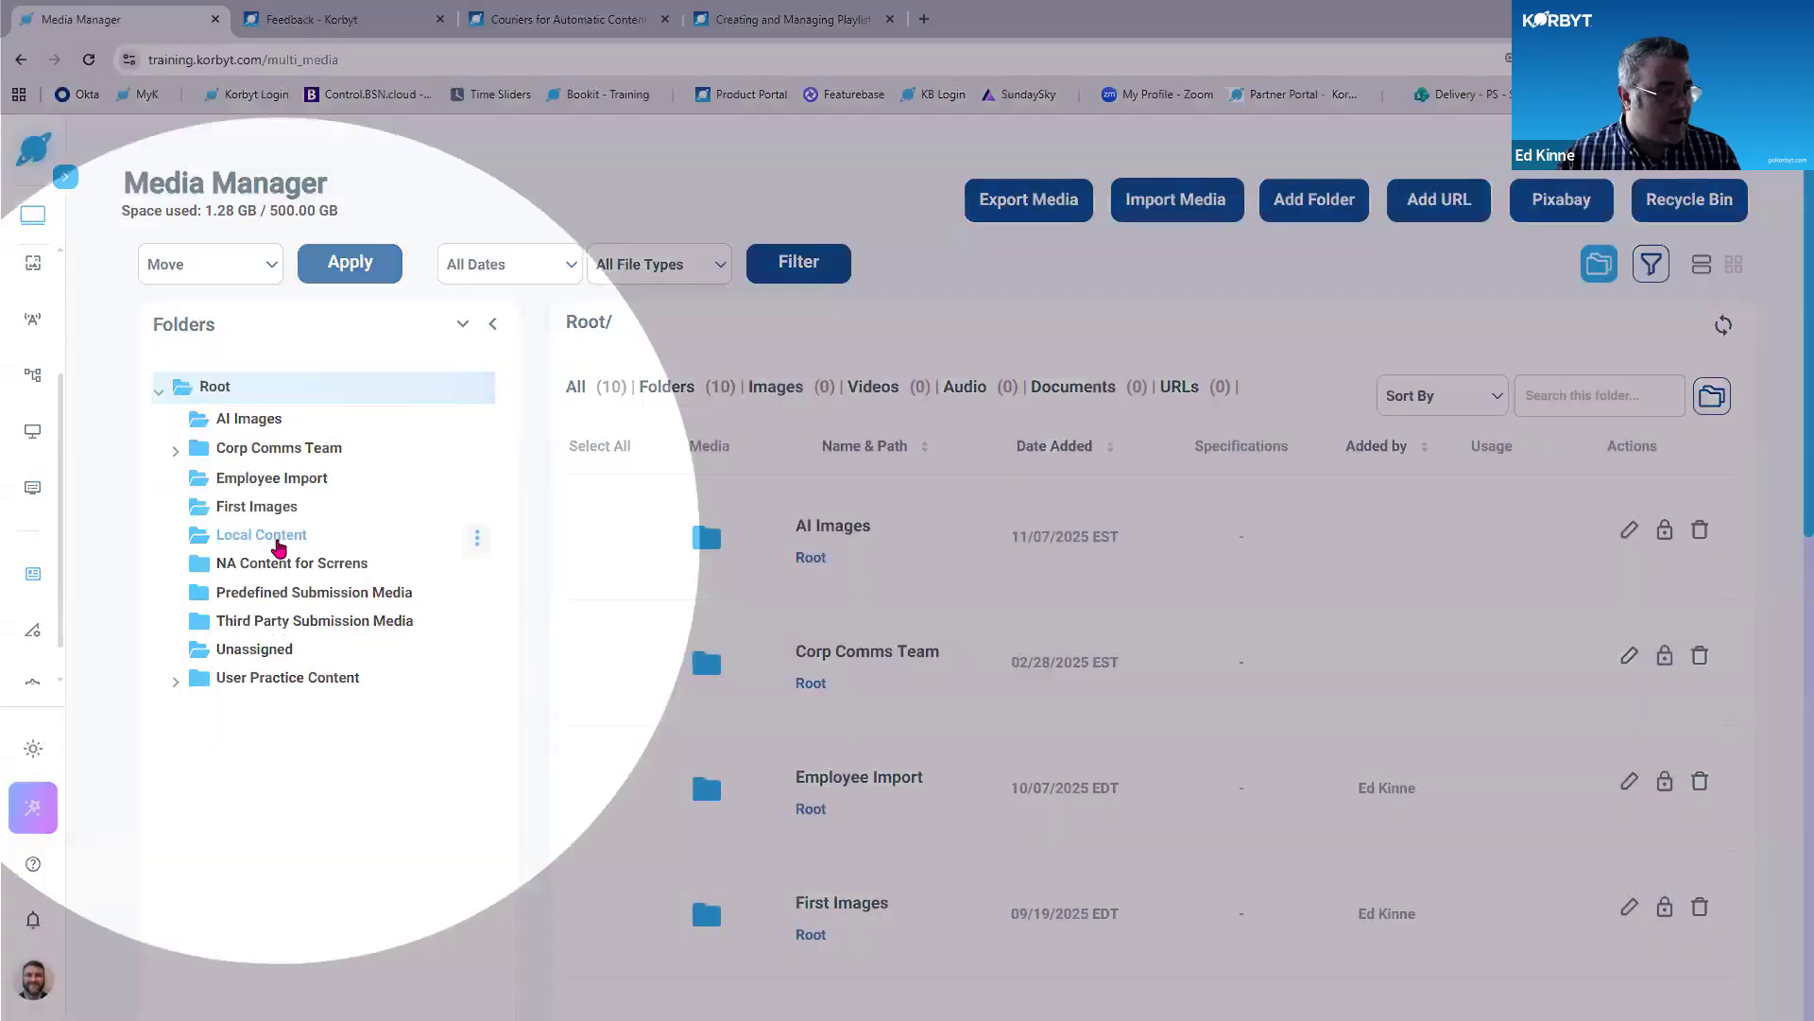
left_click(279, 544)
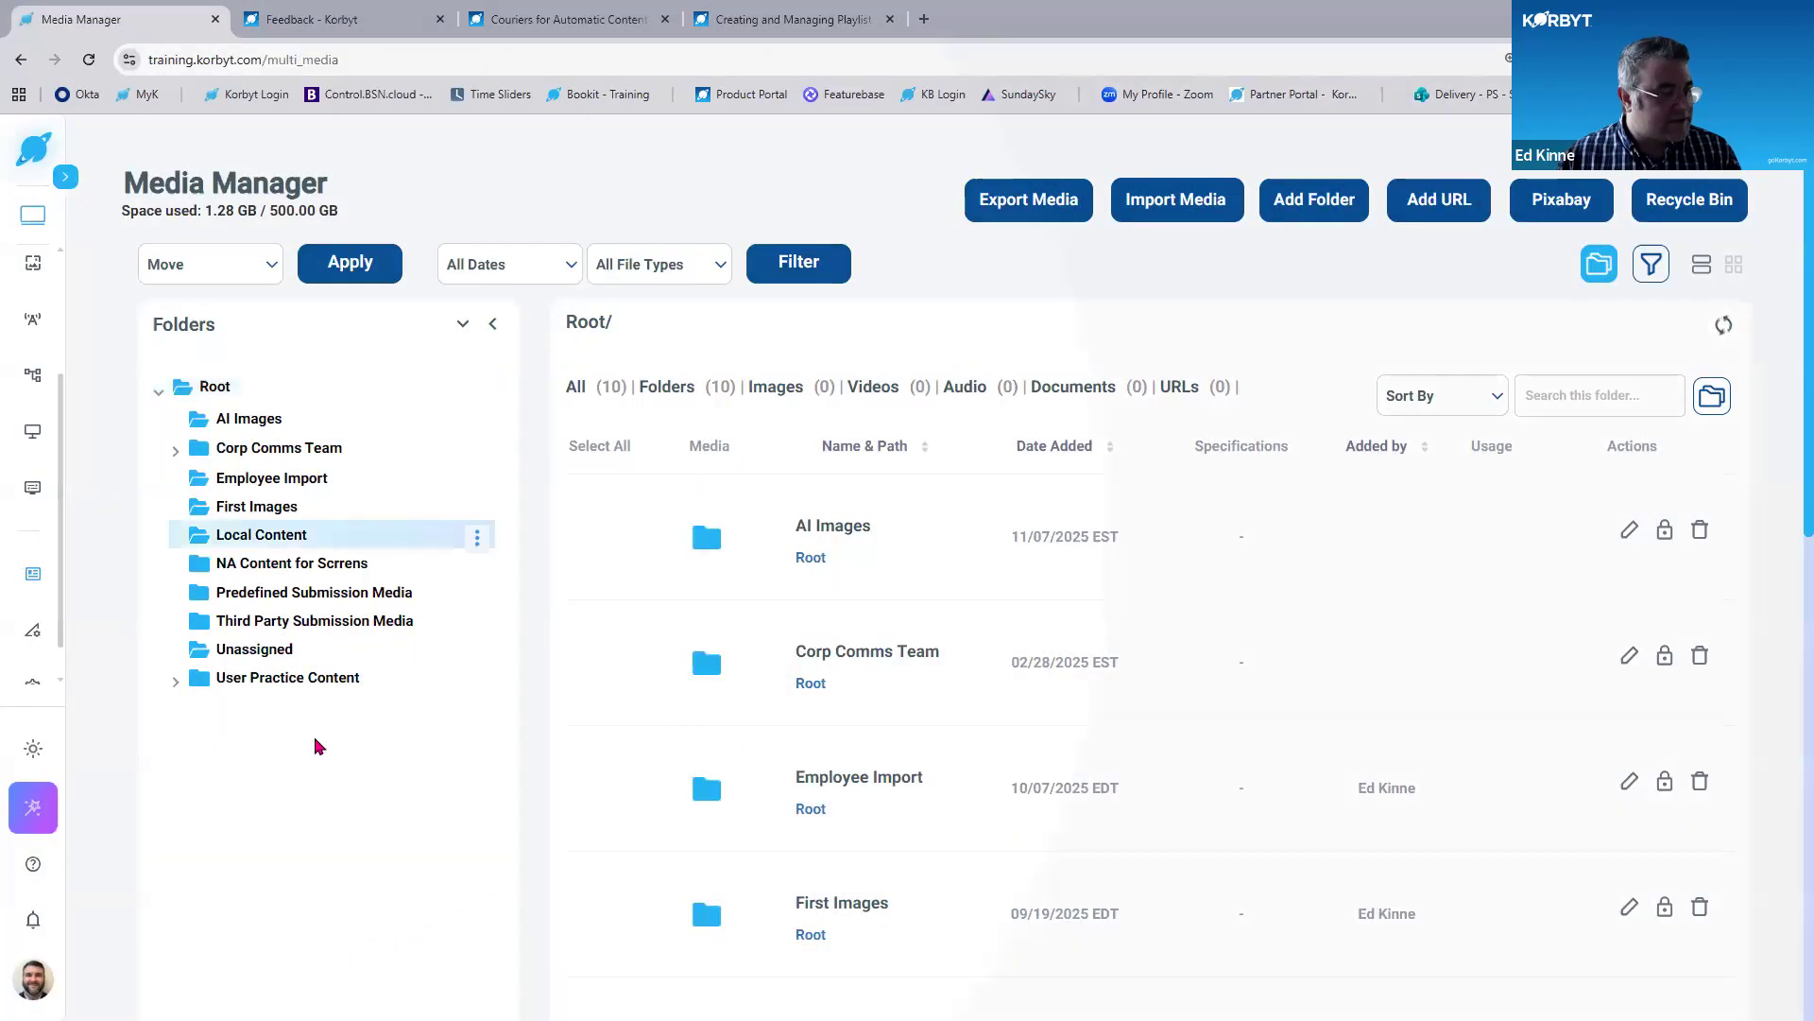
left_click(265, 394)
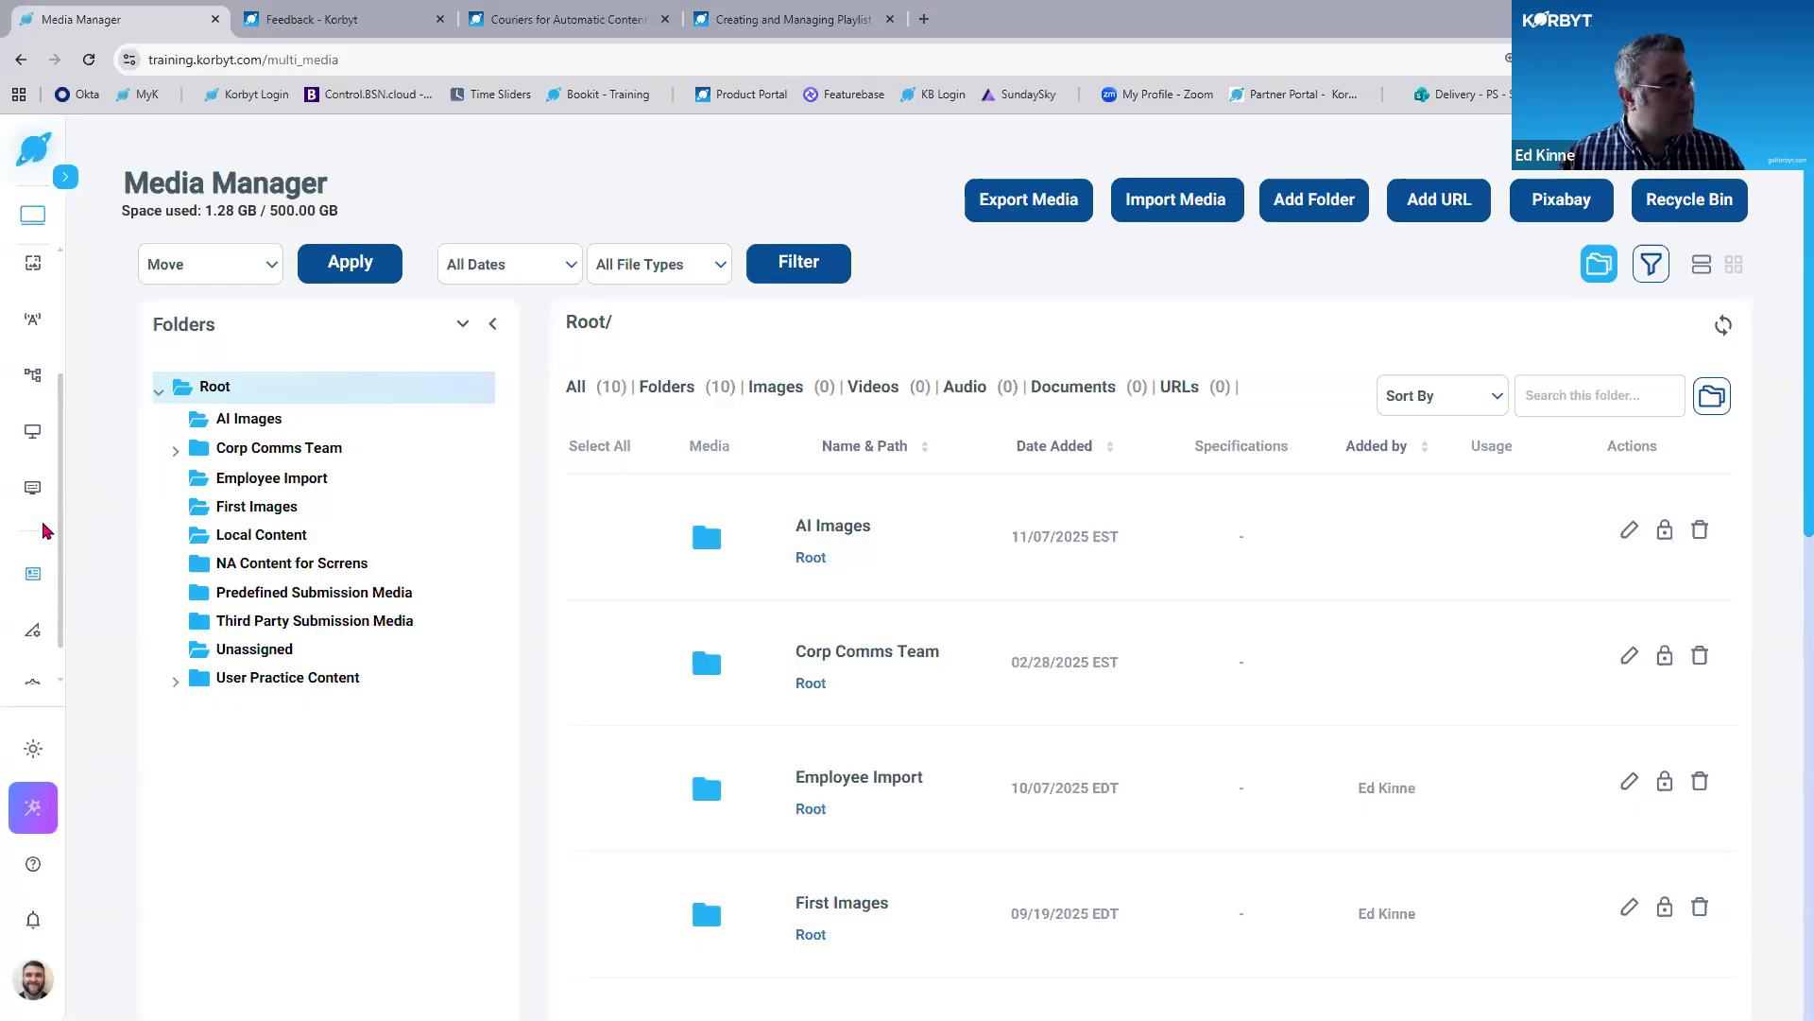
Create a new clever playlist from the Playlists page and add a clever content trigger to it.
mouse_move(34, 387)
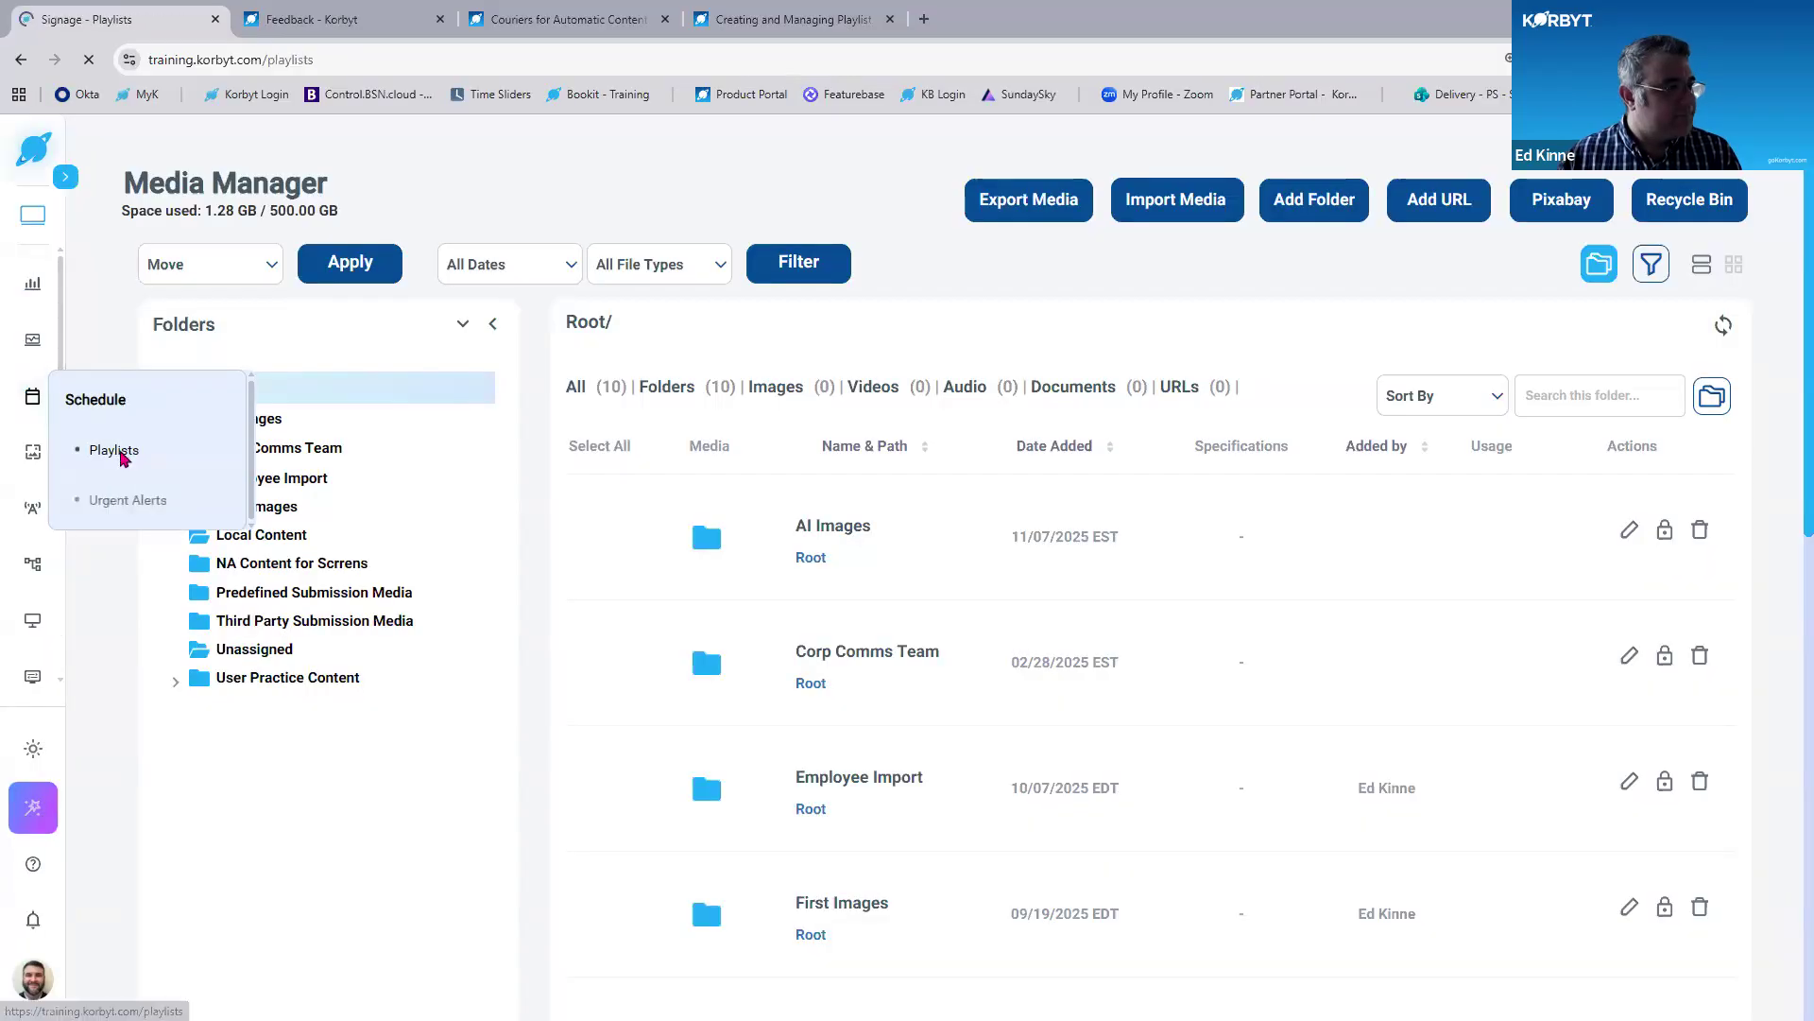
left_click(115, 452)
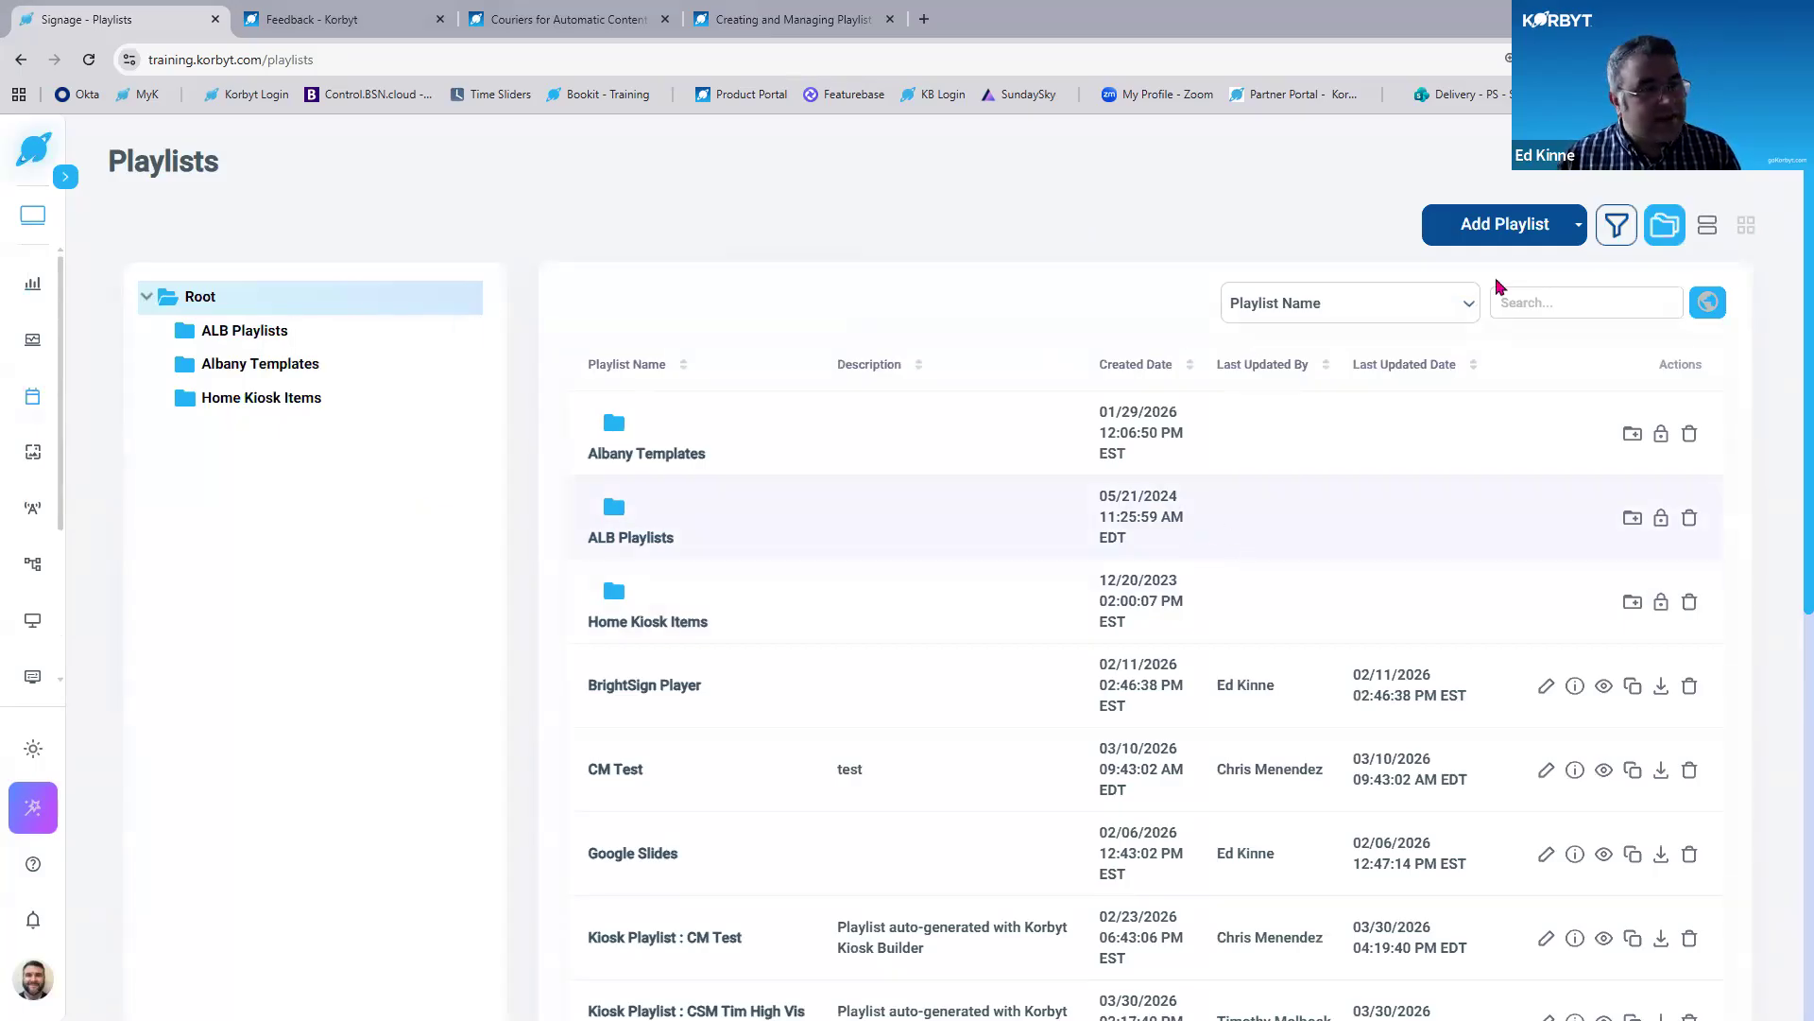
left_click(1515, 238)
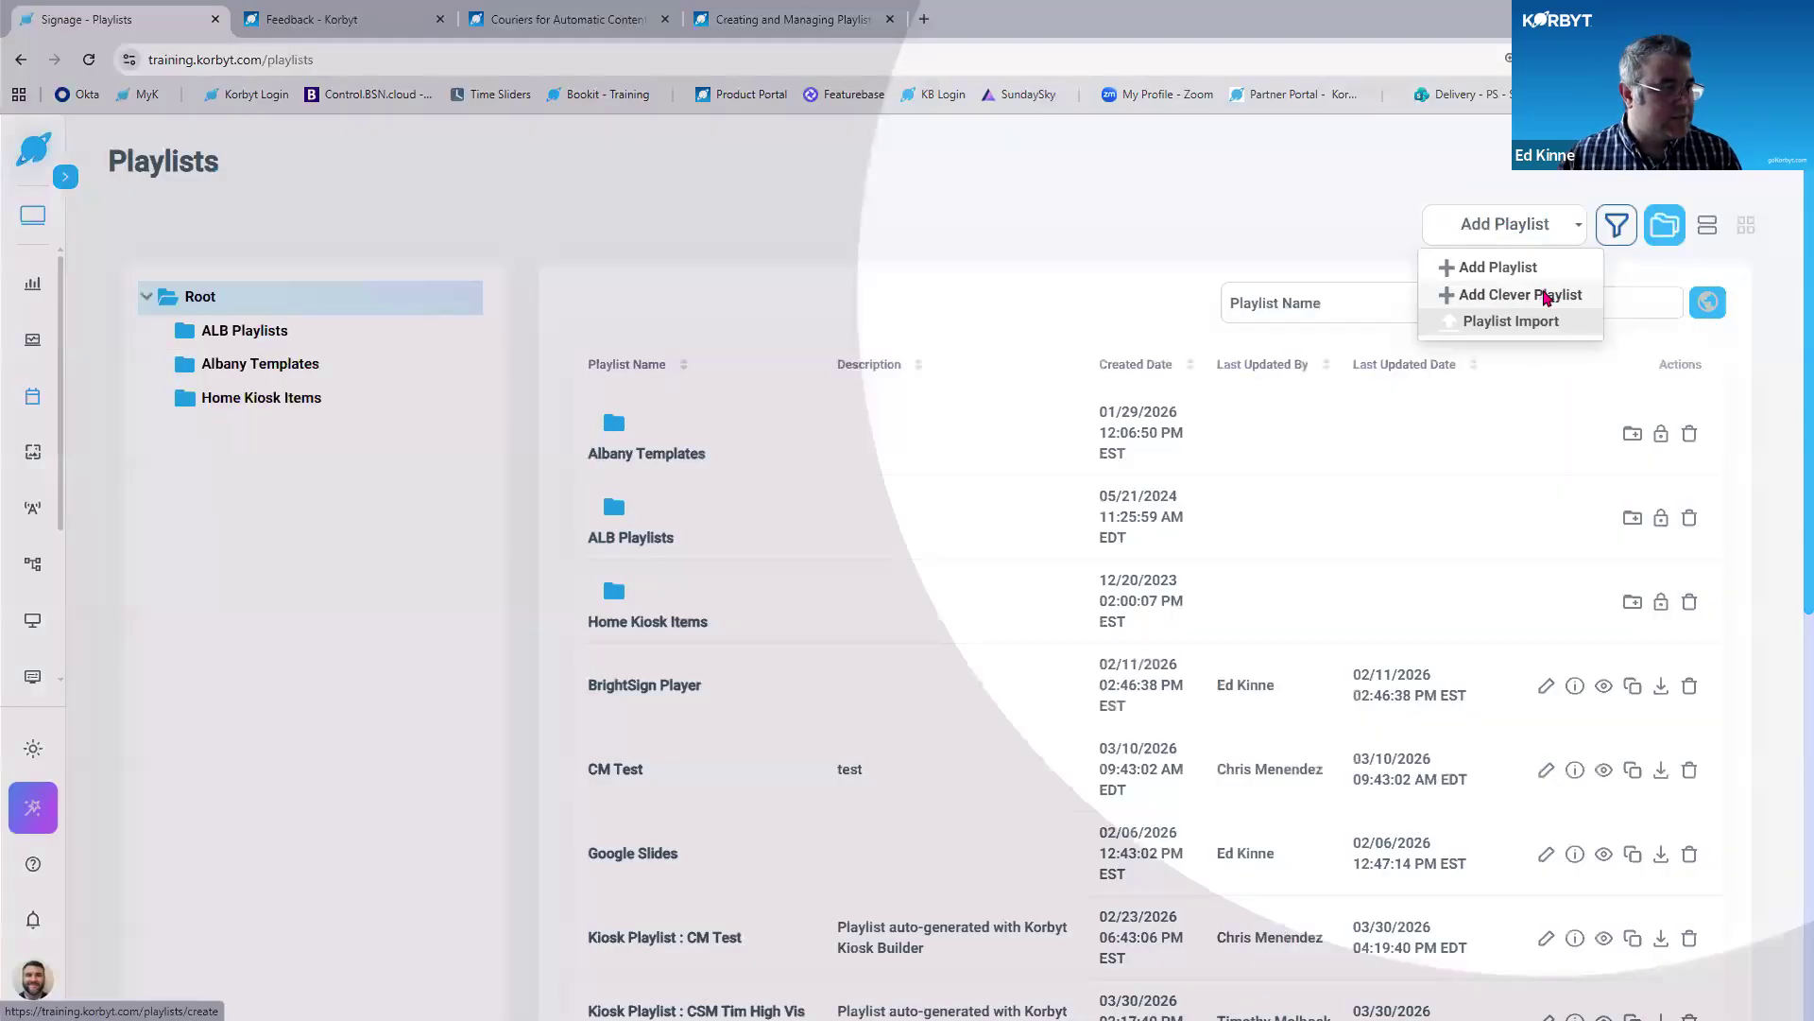
left_click(1544, 294)
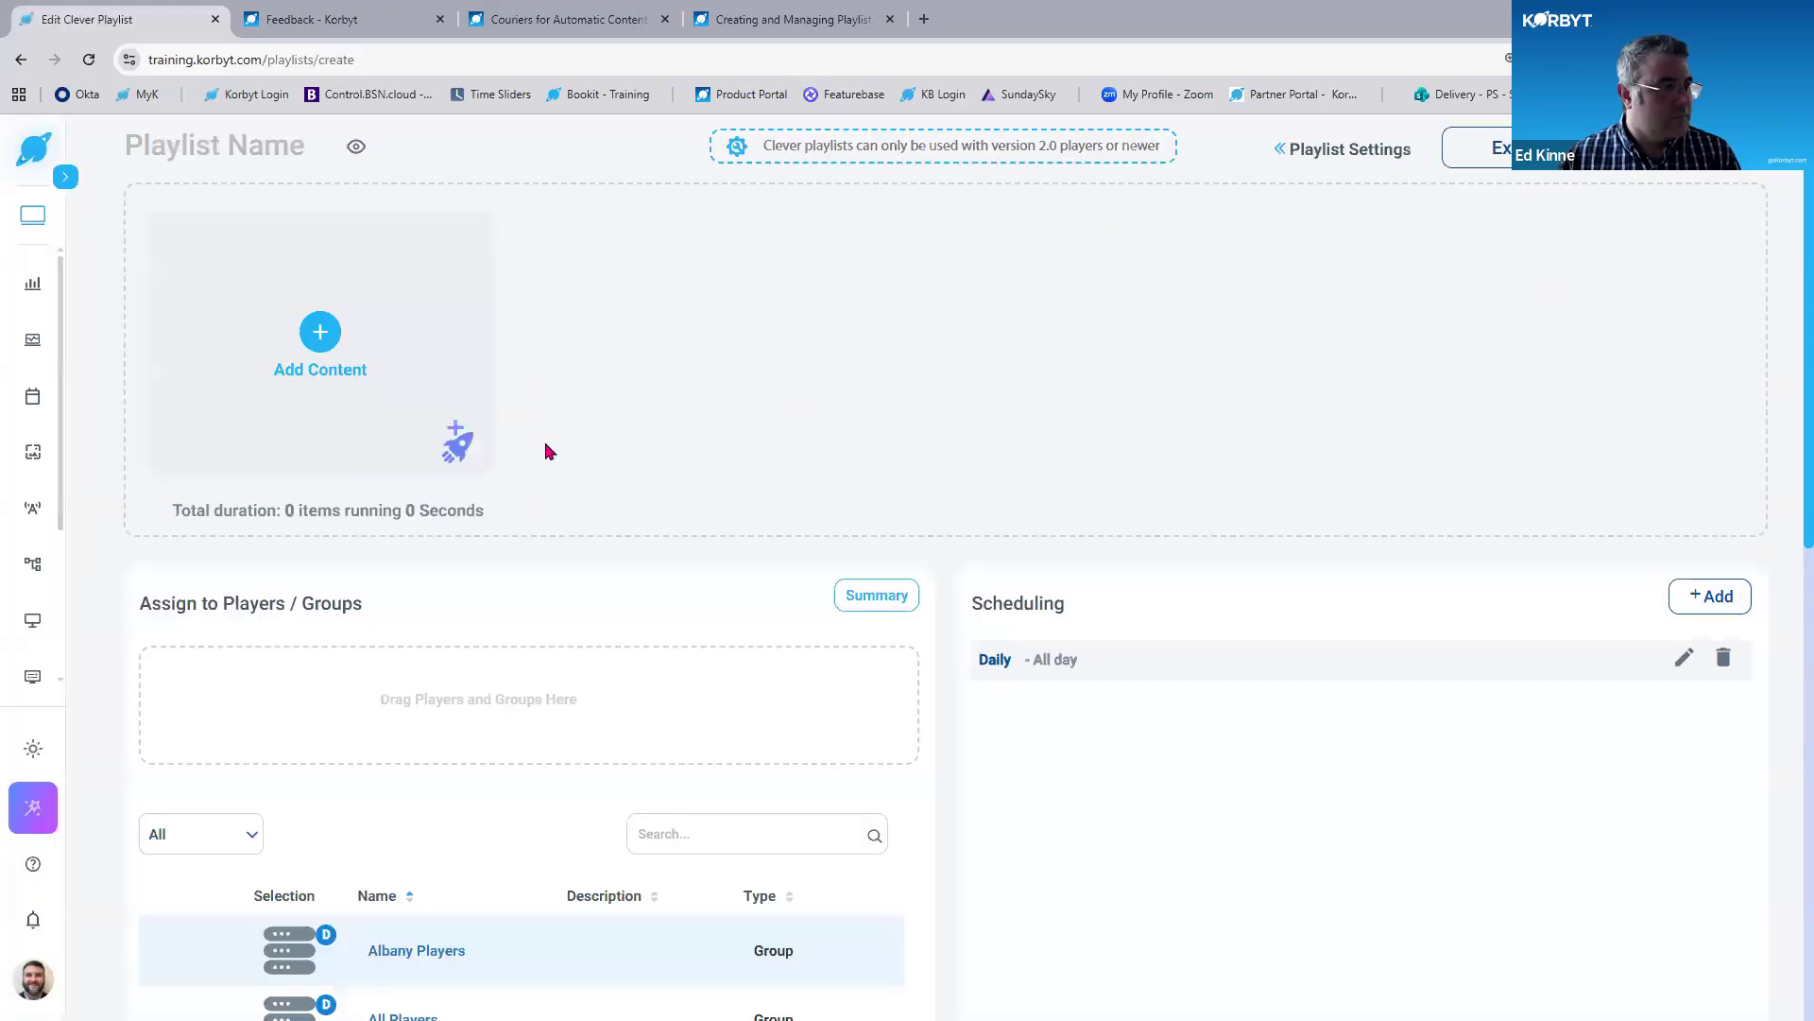
key("ctrl")
key("ctrl")
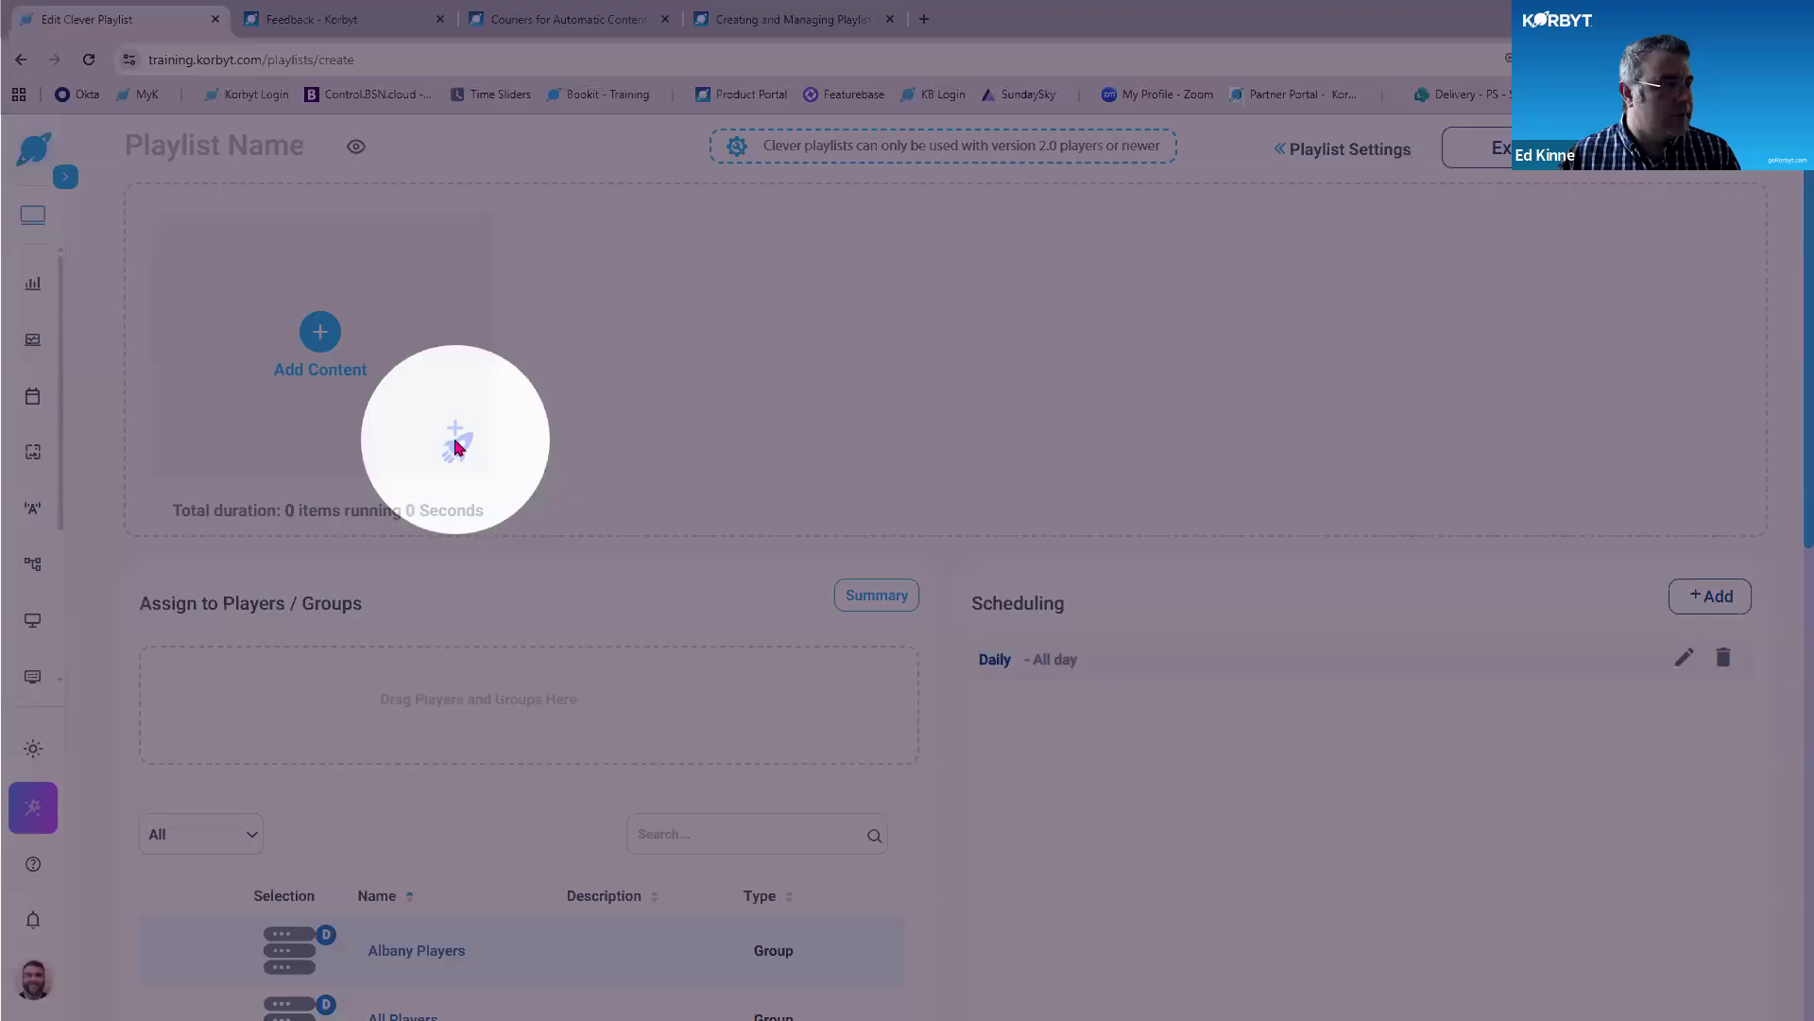
left_click(455, 444)
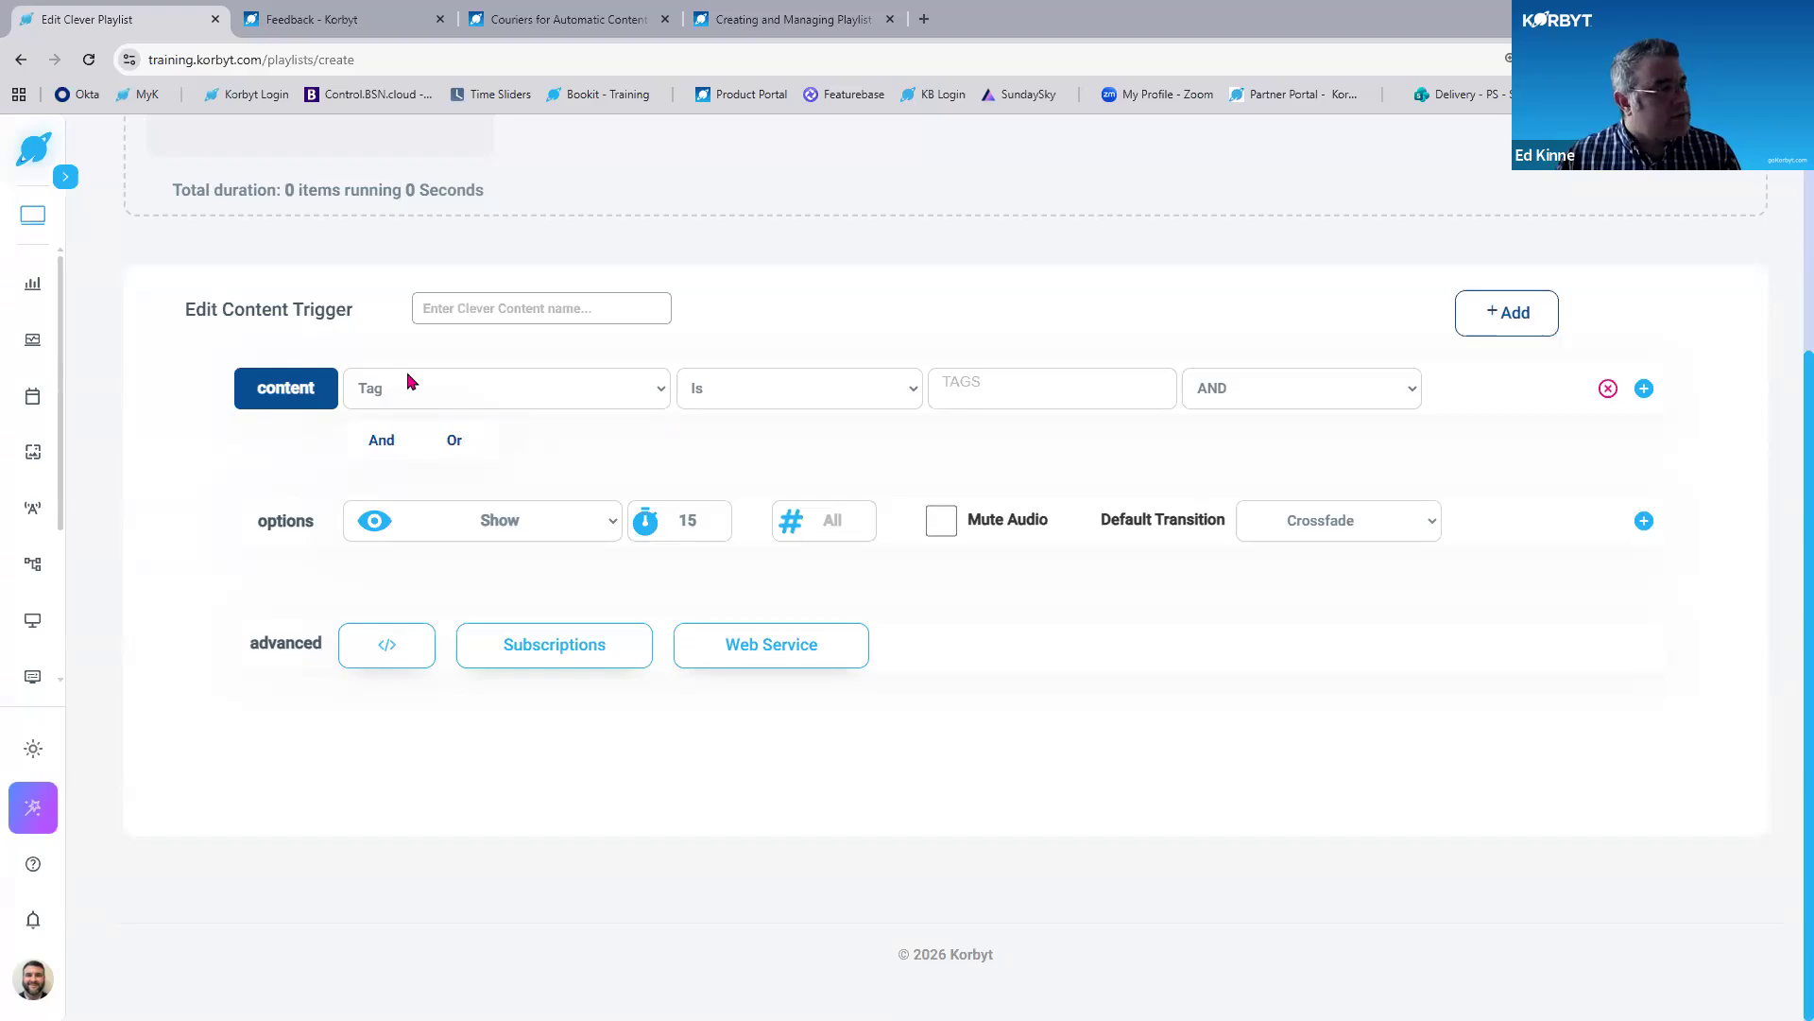
Set the content trigger's condition to Tag Is "home".
key("ctrl")
key("ctrl")
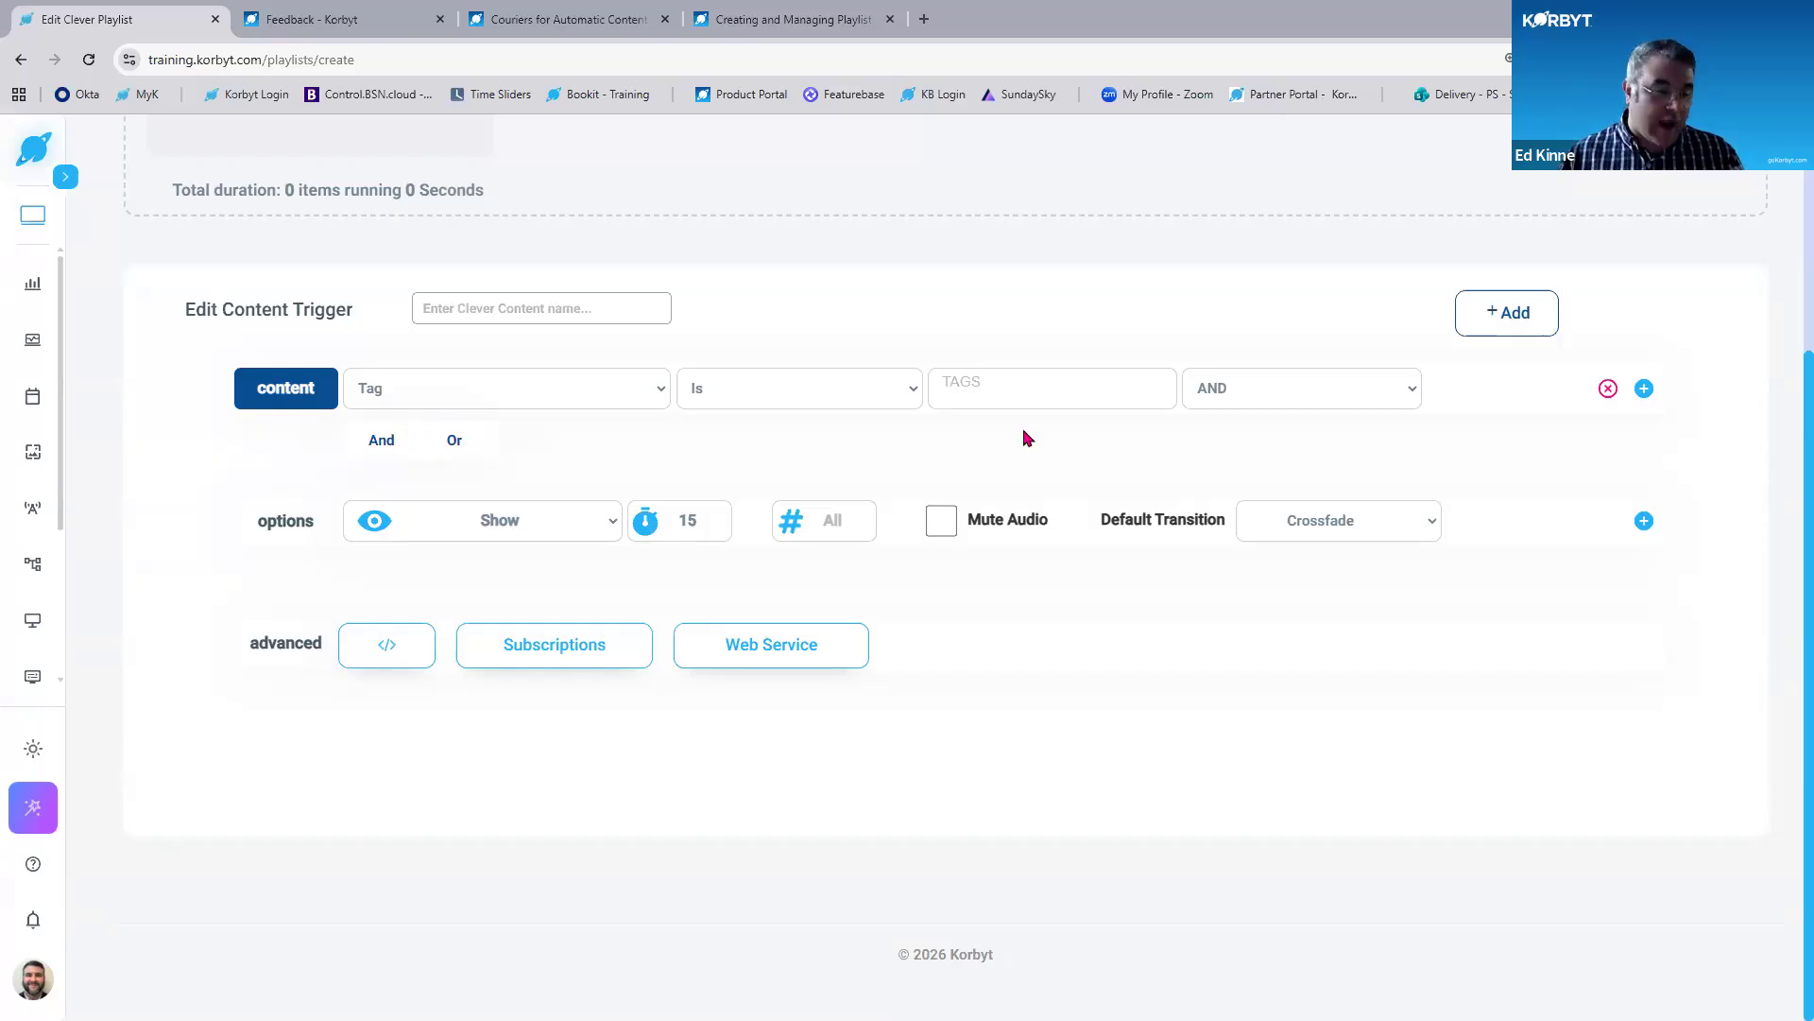
left_click(1006, 400)
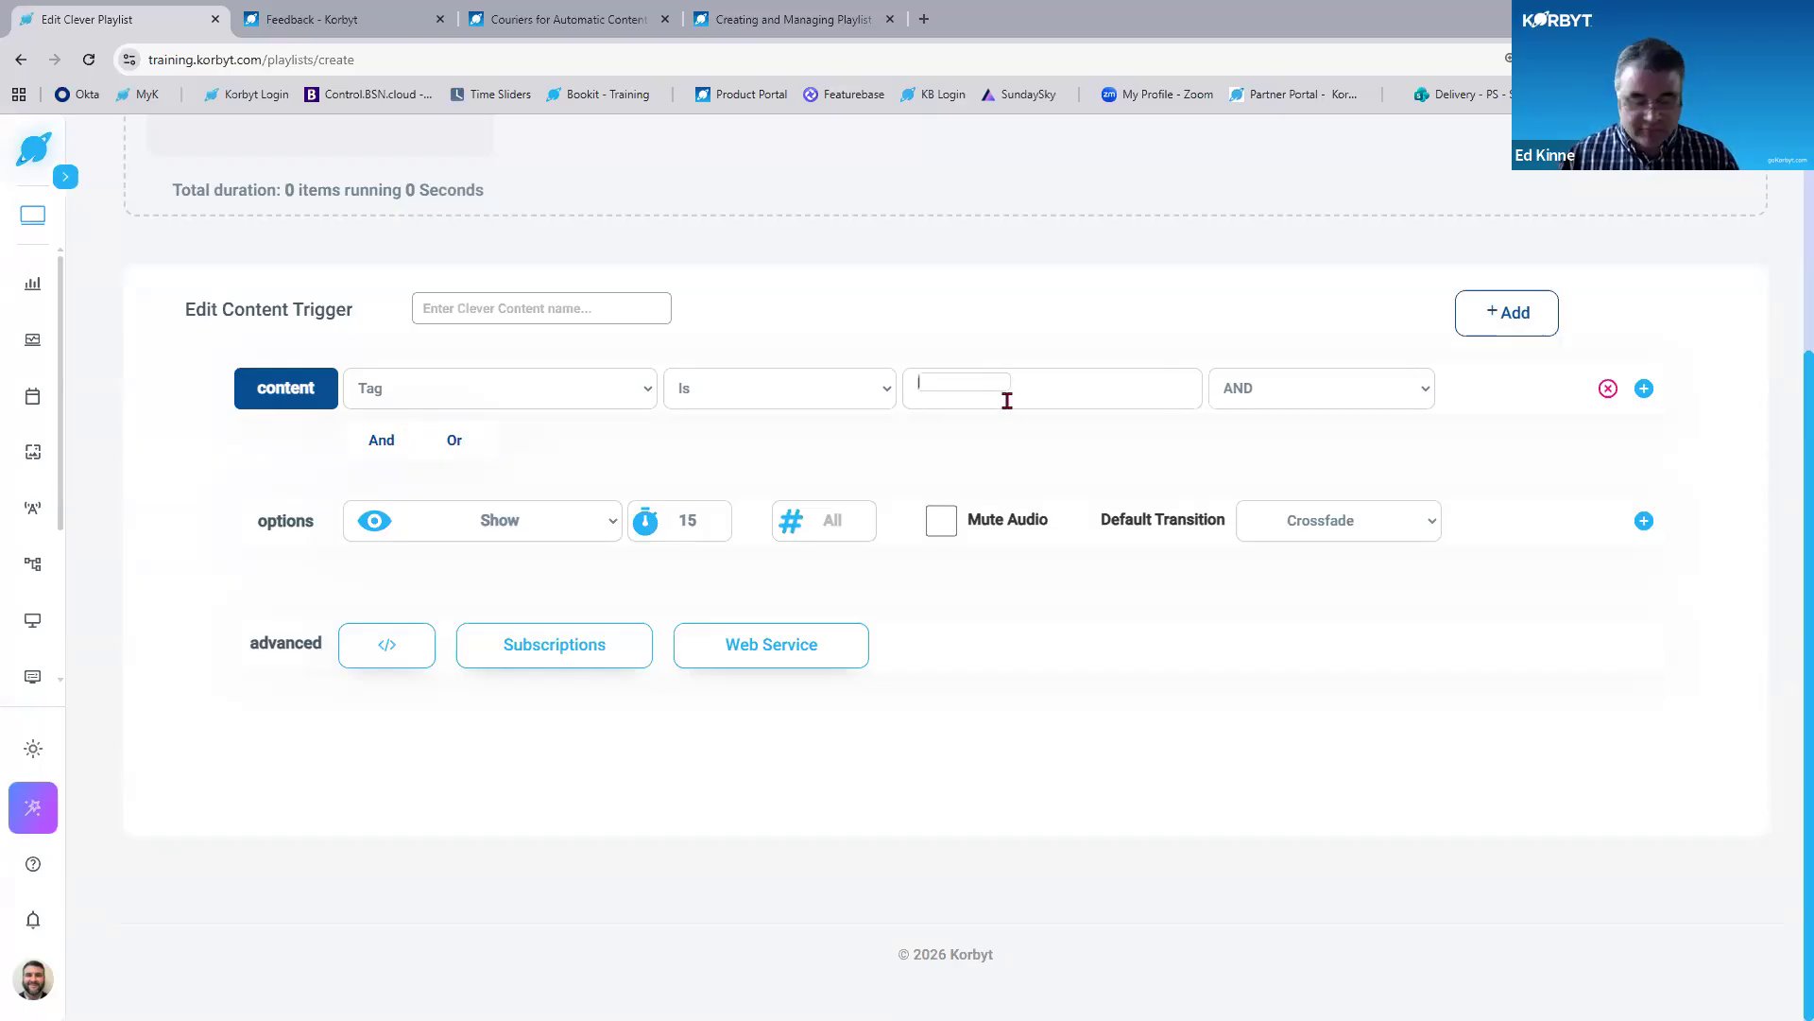
type("home")
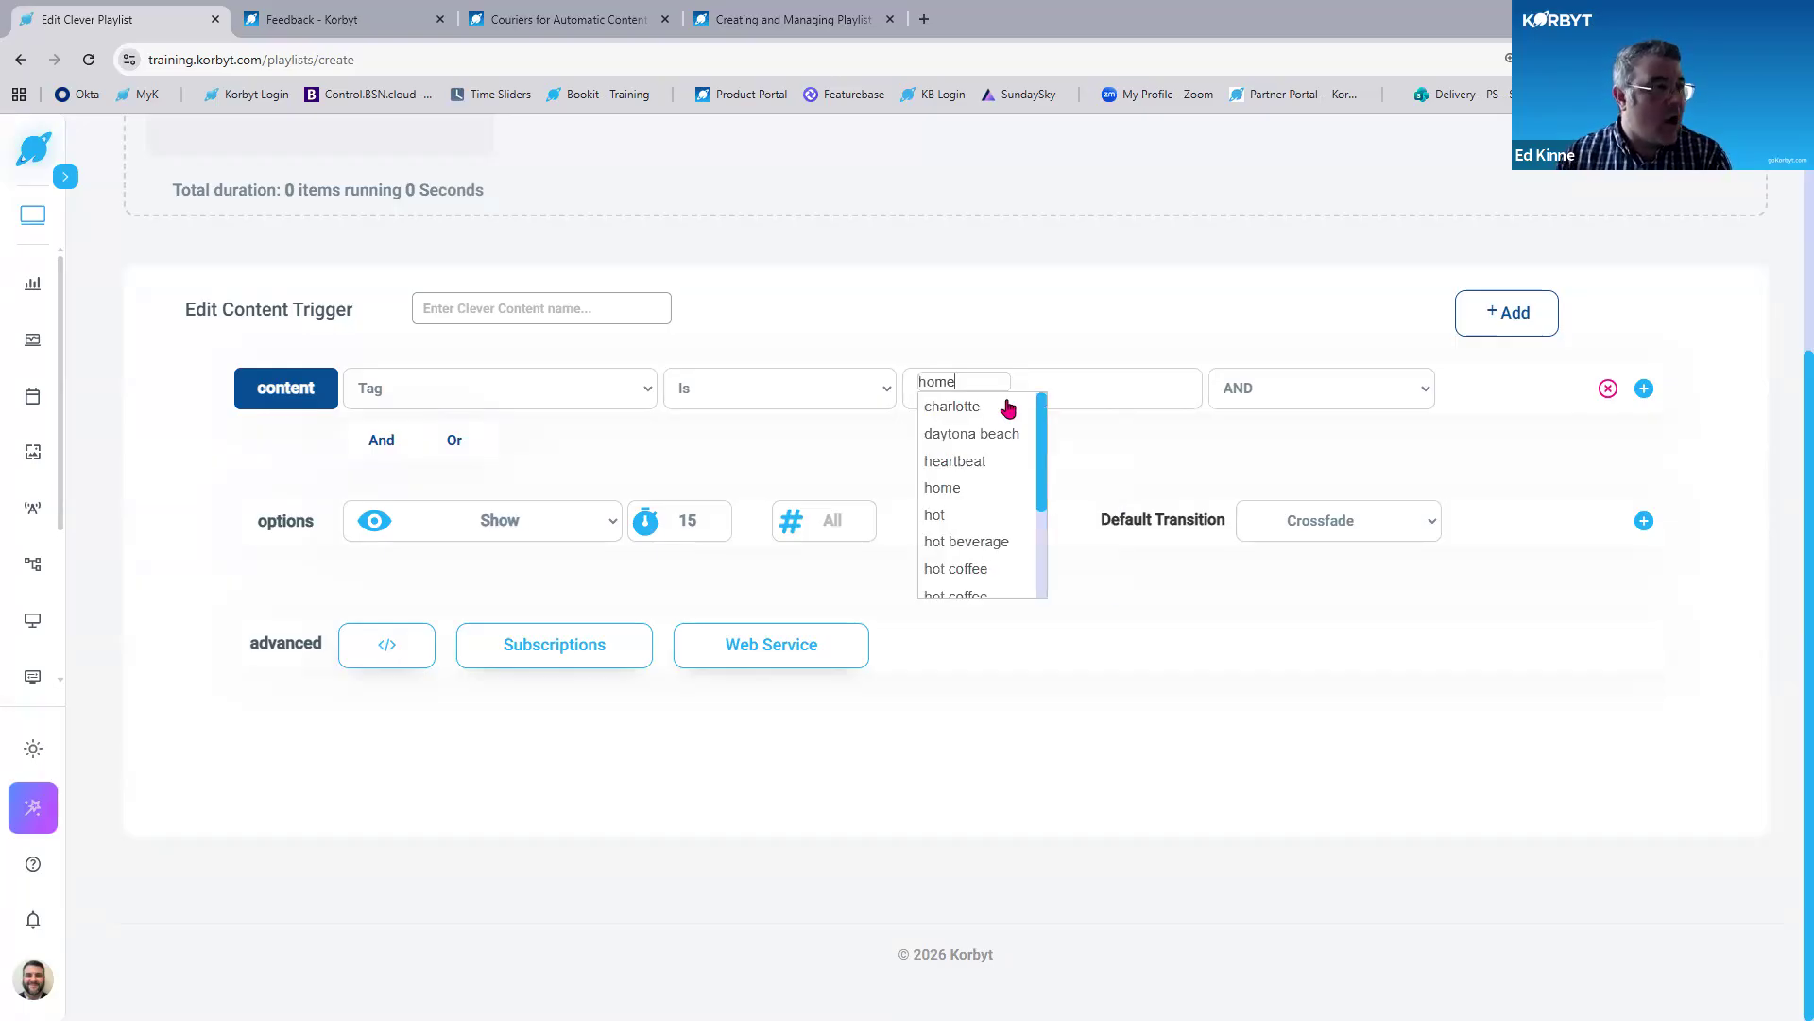
left_click(945, 406)
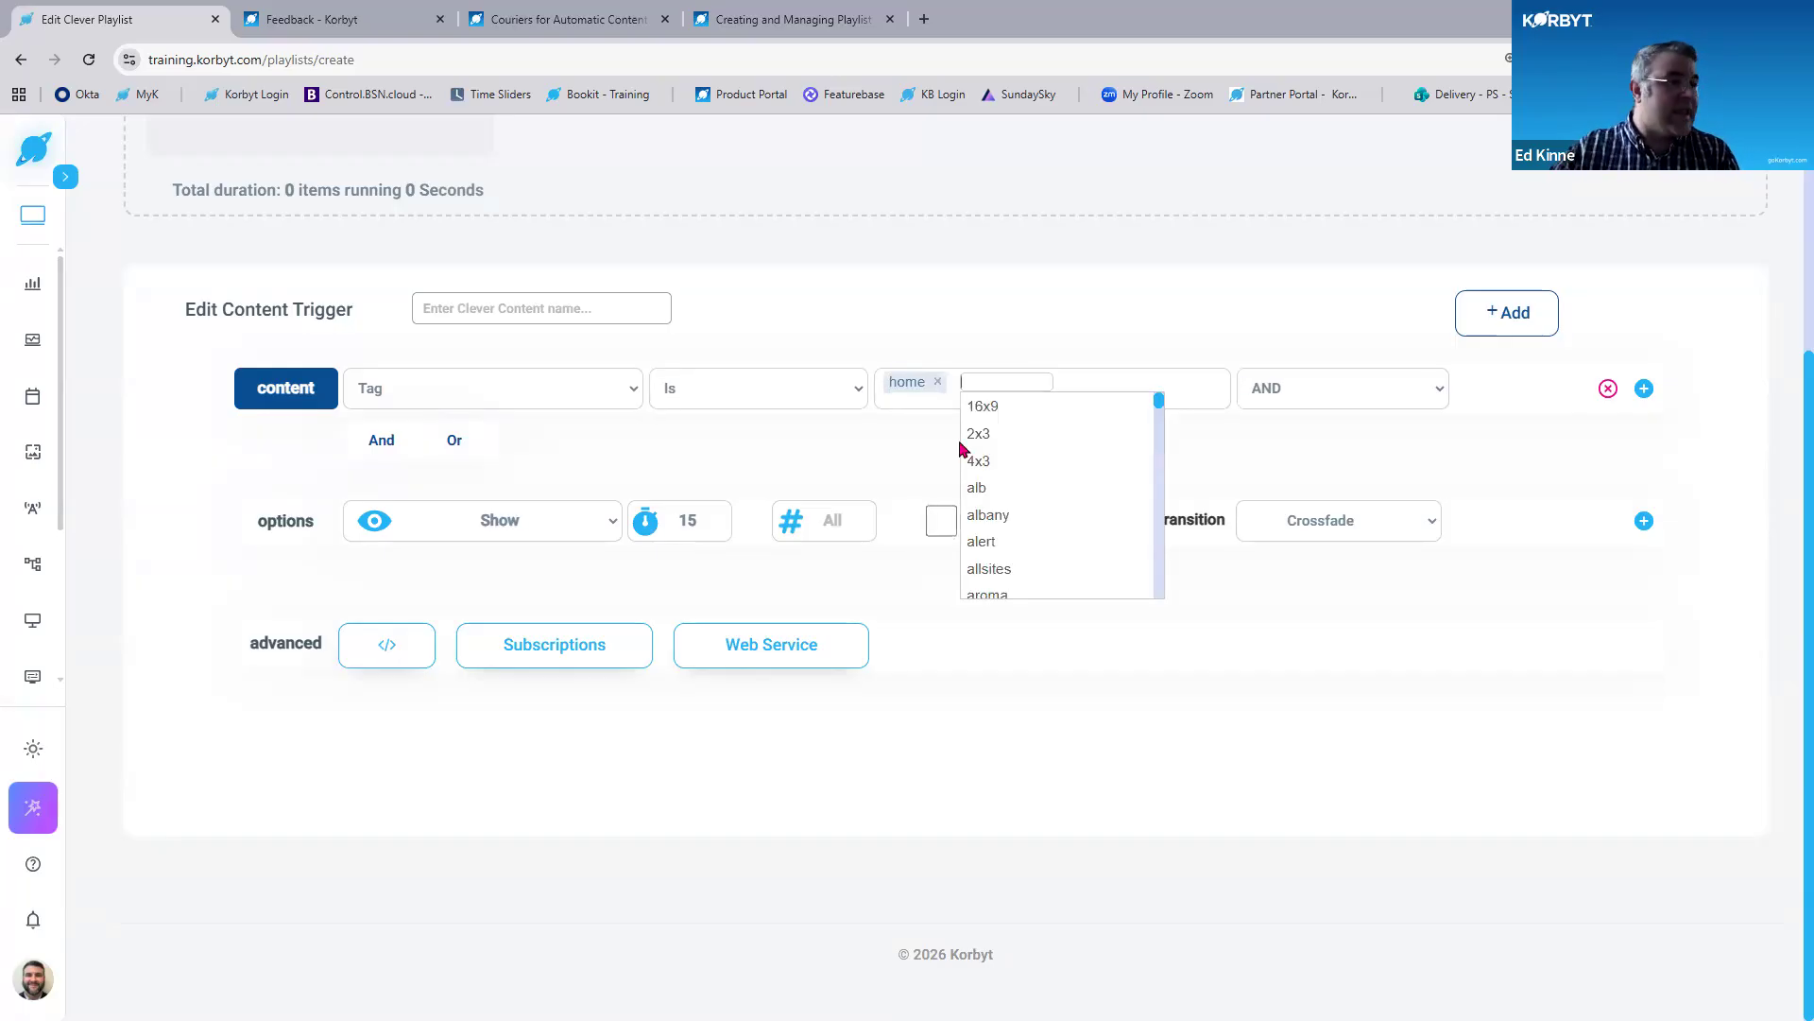
left_click(990, 349)
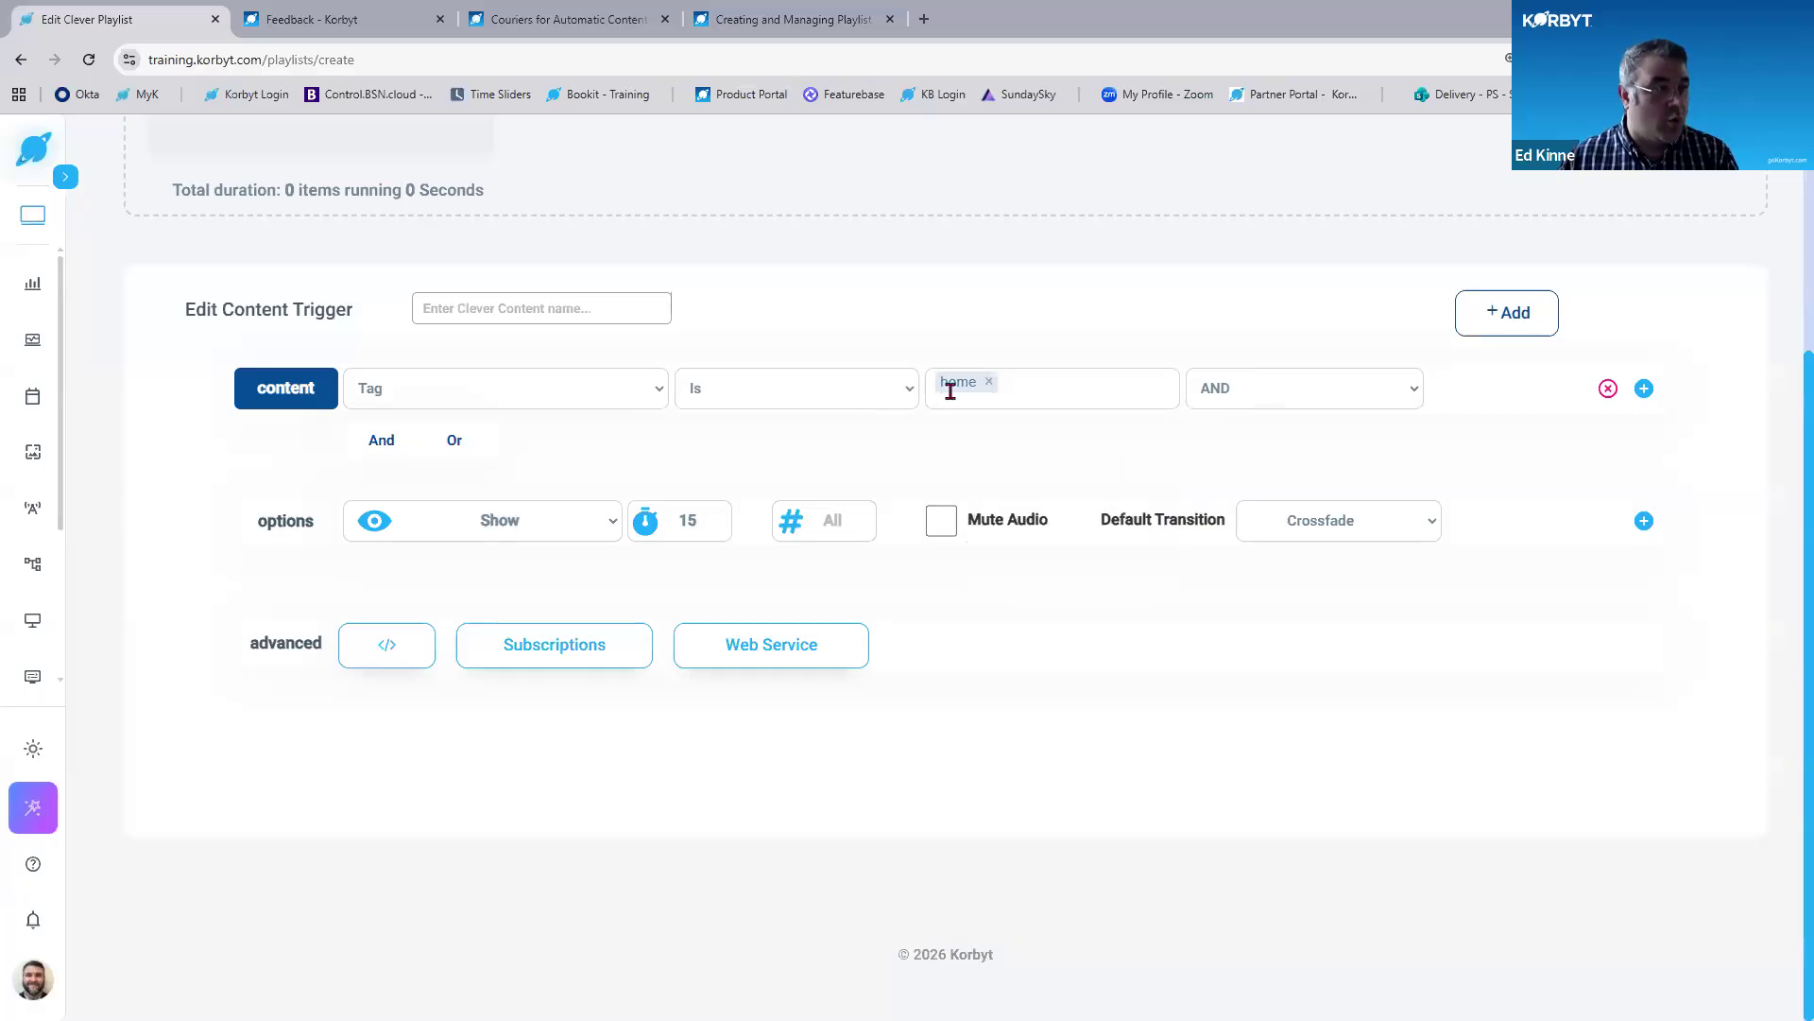
Name the clever content trigger "Home Content".
left_click(510, 311)
type("Hoem")
key("BackSpace")
key("BackSpace")
key("BackSpace")
type("ome Content")
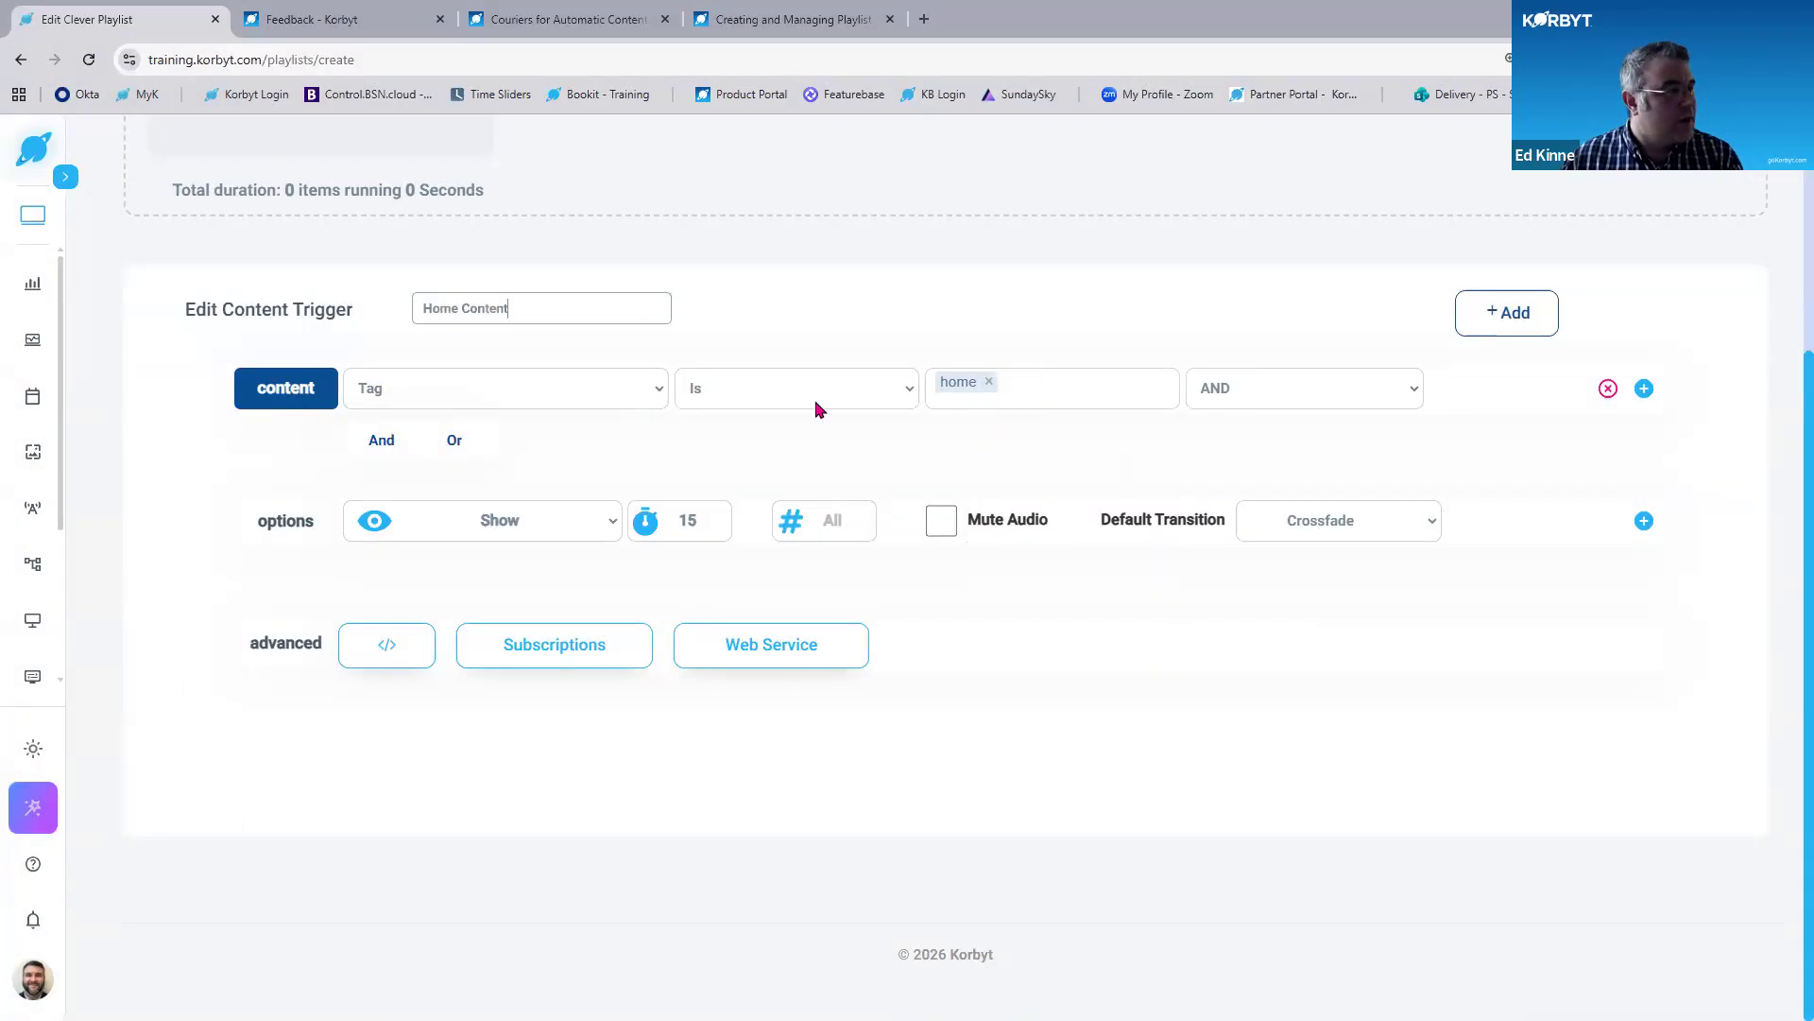
Set the display duration of the Home Content trigger to 21.
double_click(689, 521)
type("21")
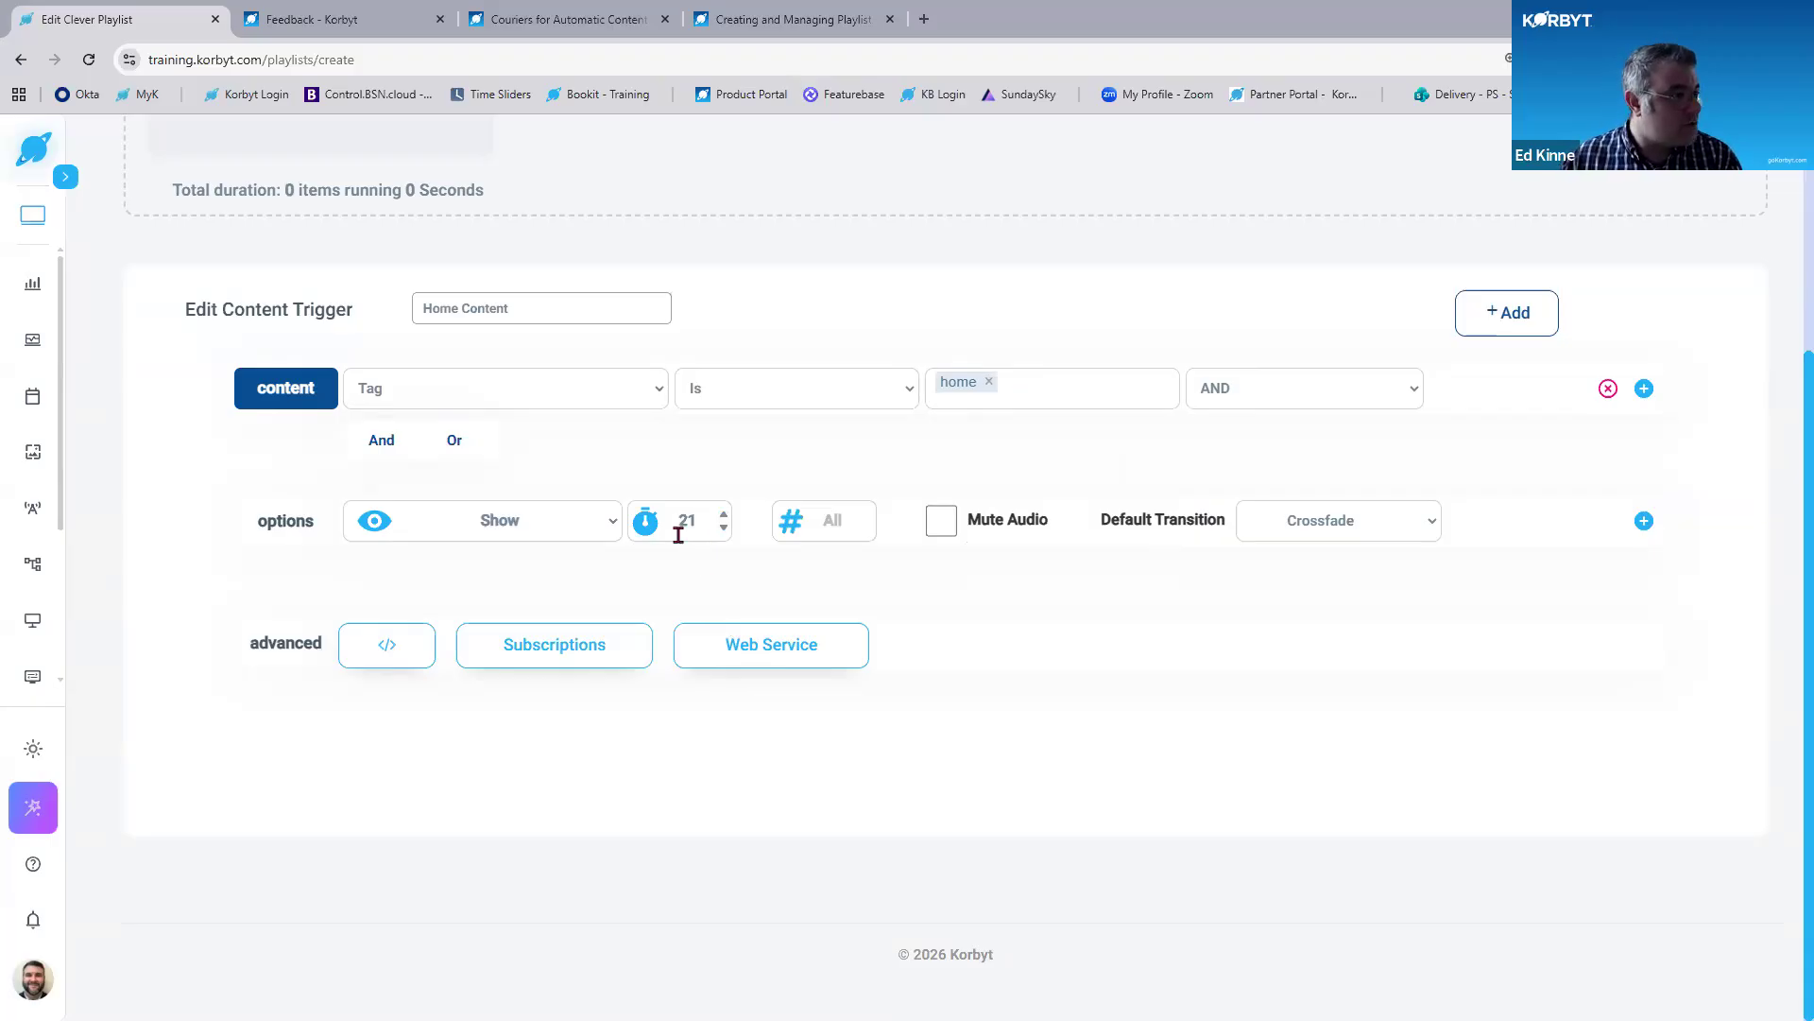
key("ctrl")
key("ctrl")
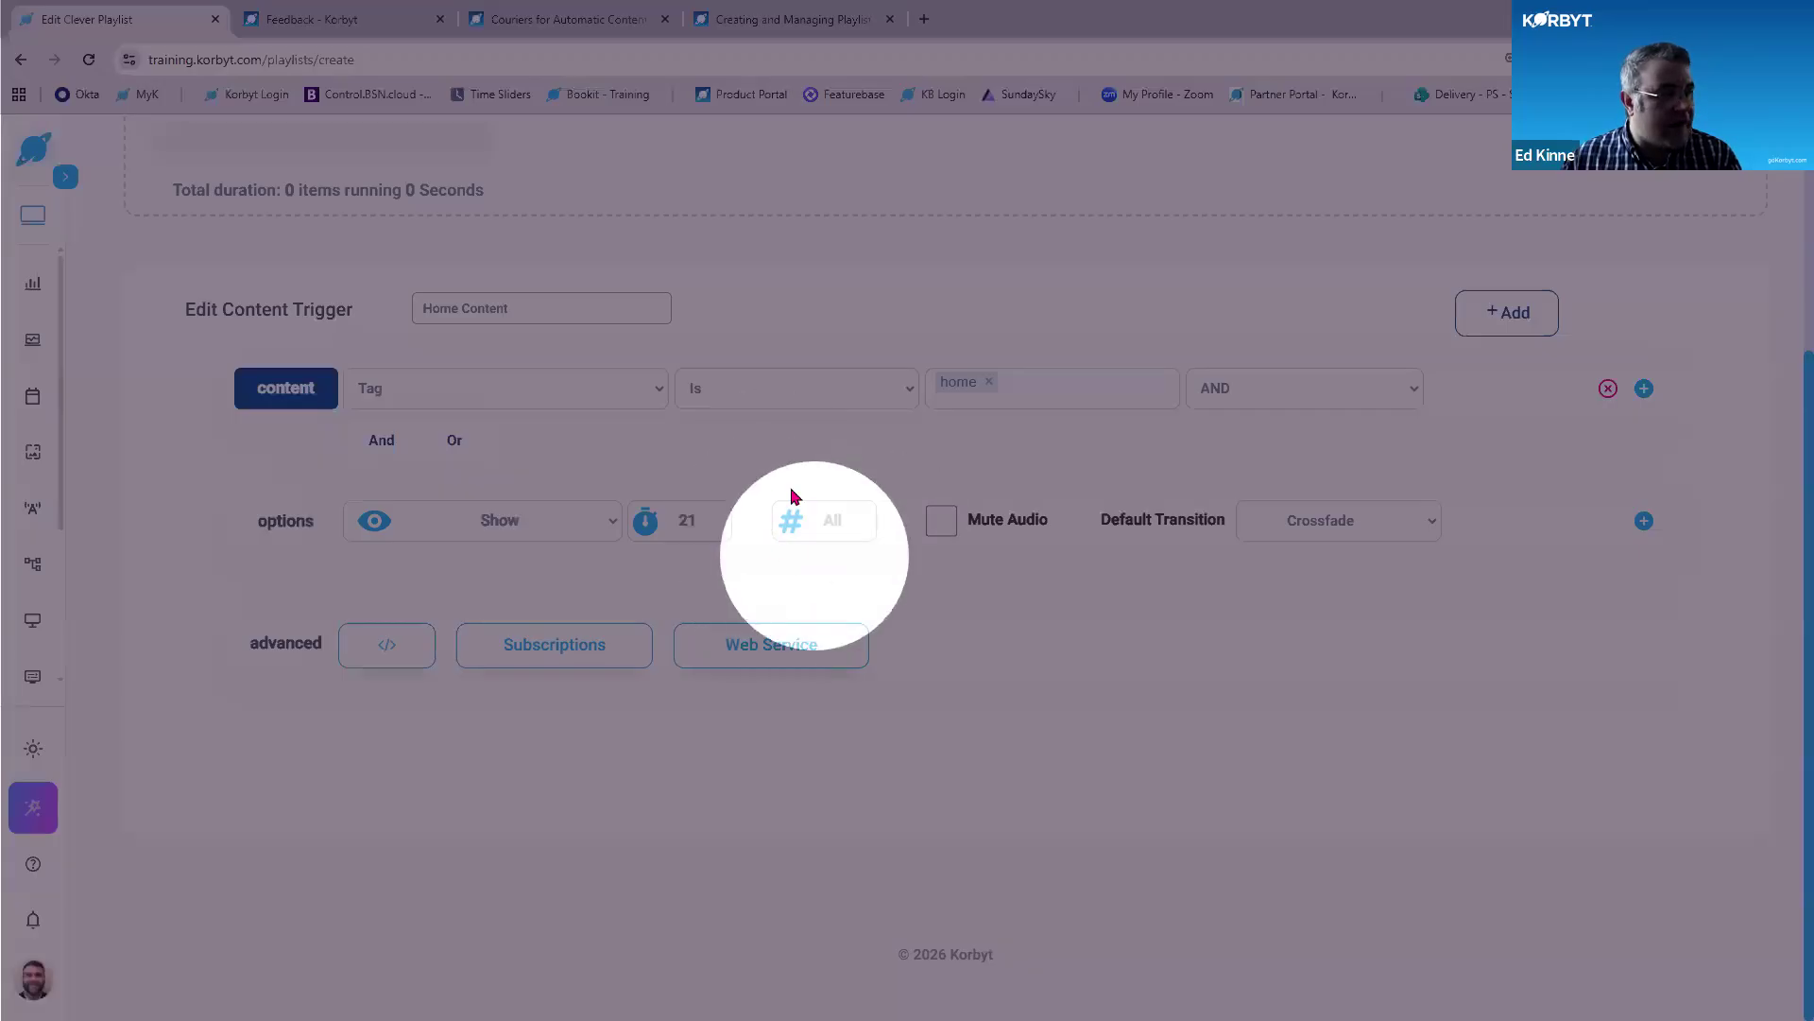
left_click(834, 558)
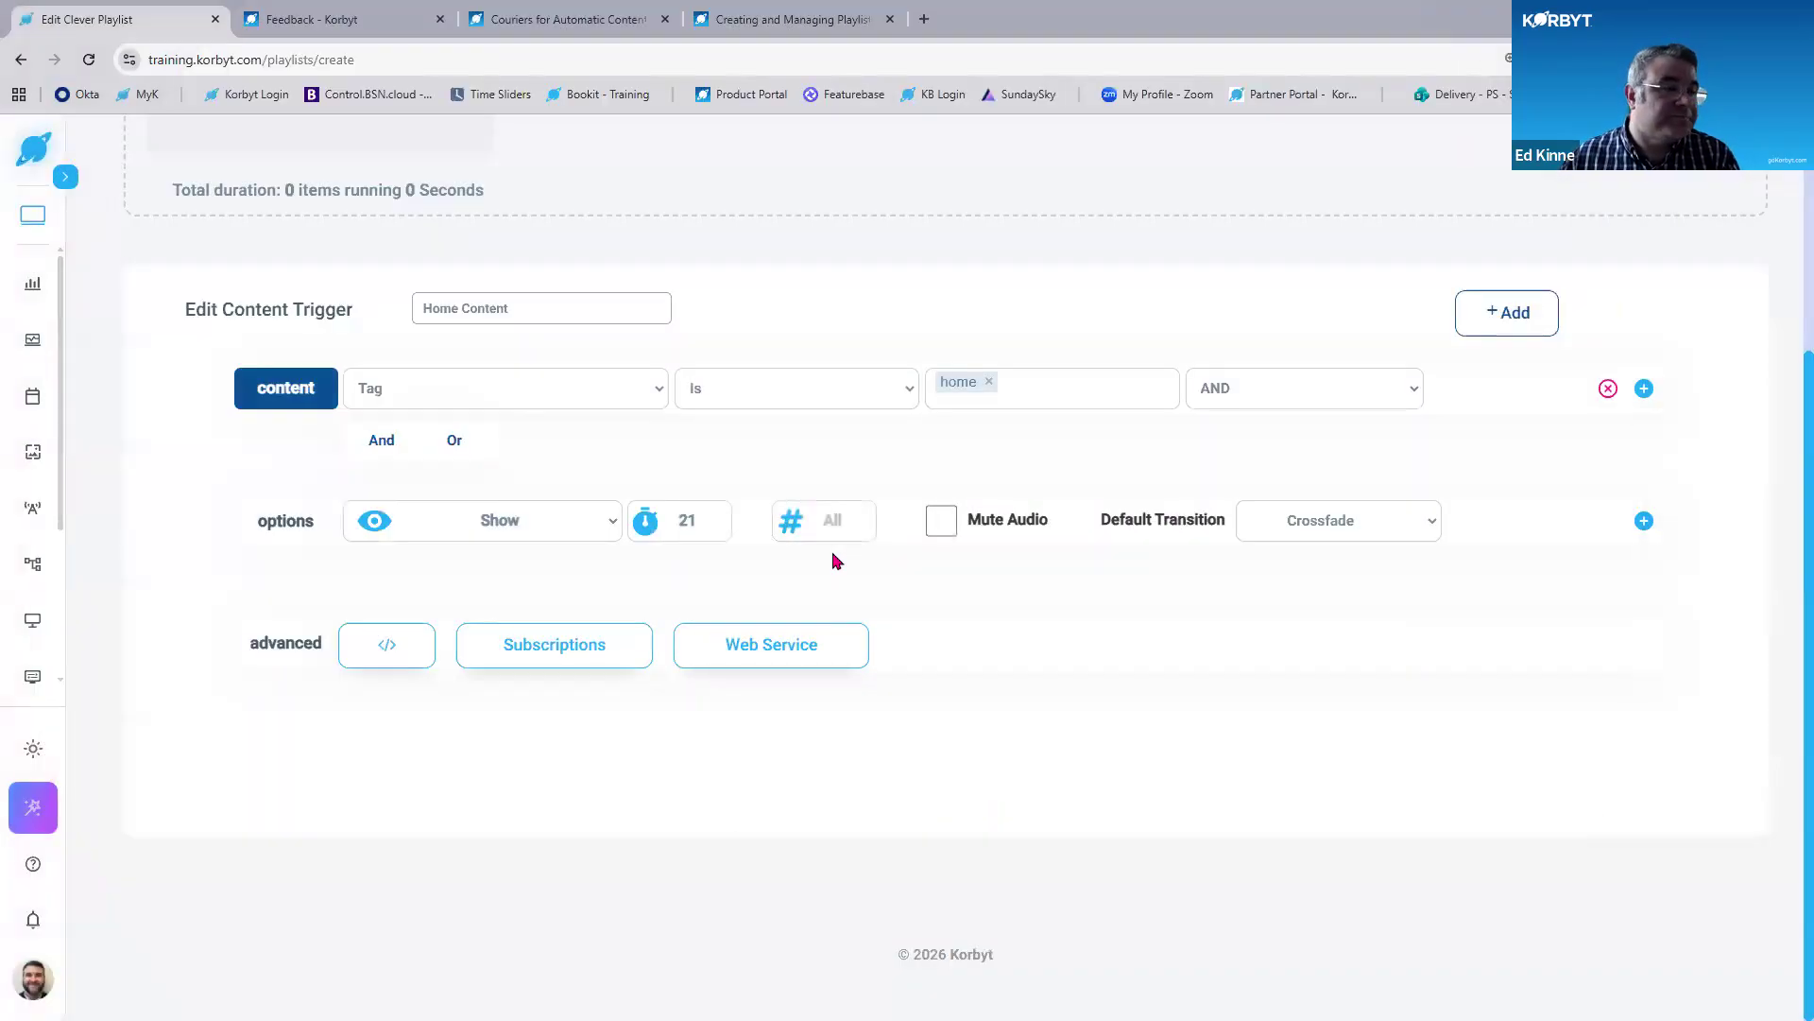
Add an Order option set to A to Z to the Home Content trigger and add the trigger to the playlist.
left_click(1644, 522)
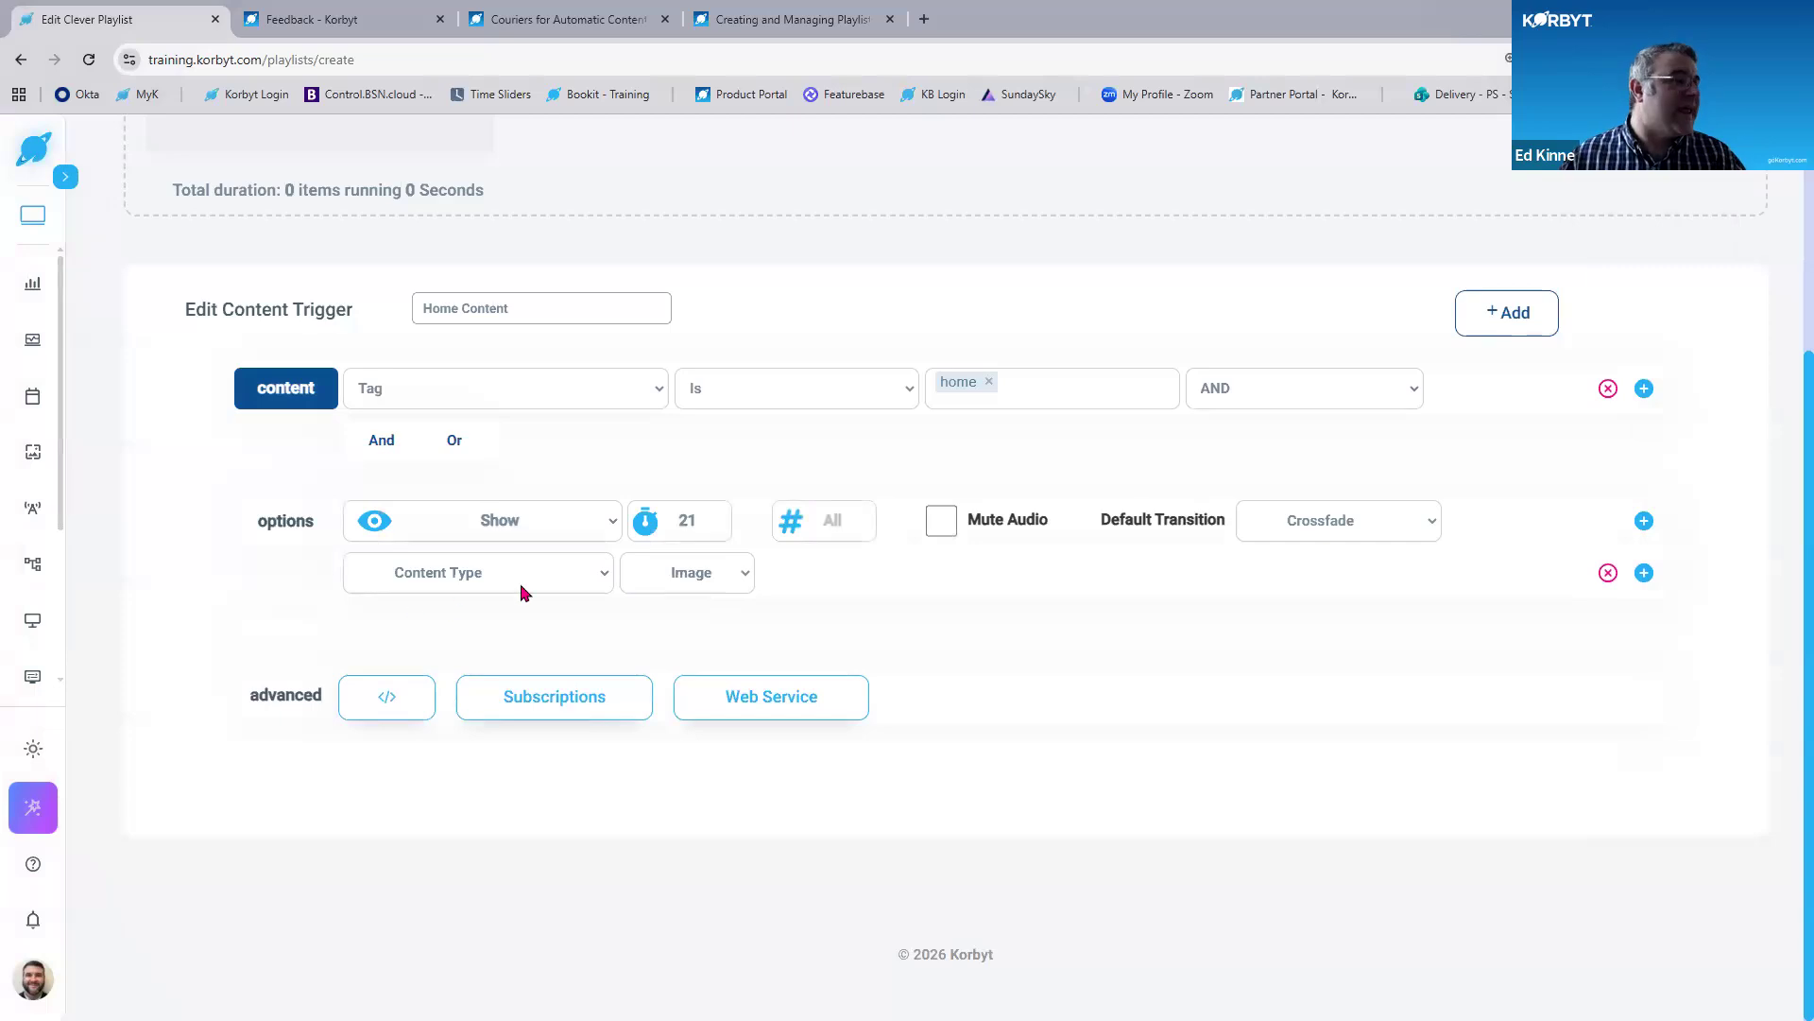
left_click(519, 586)
left_click(535, 636)
key("ctrl")
key("ctrl")
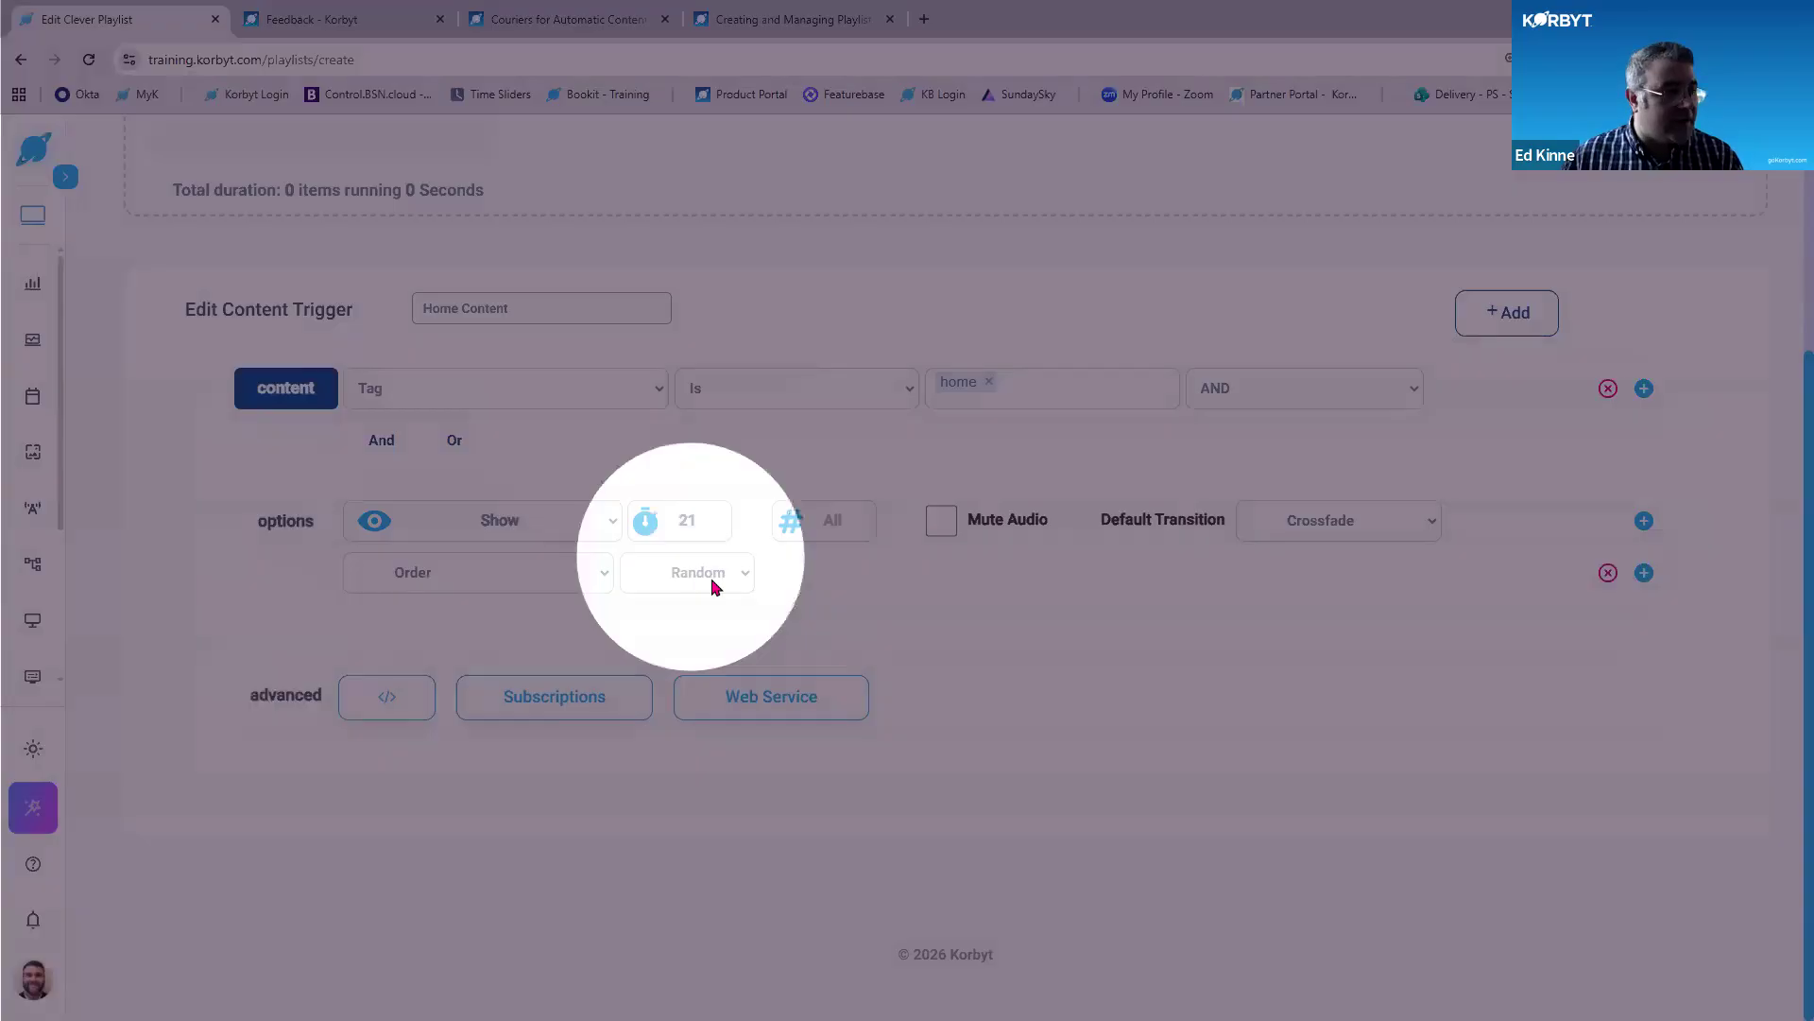
left_click(715, 584)
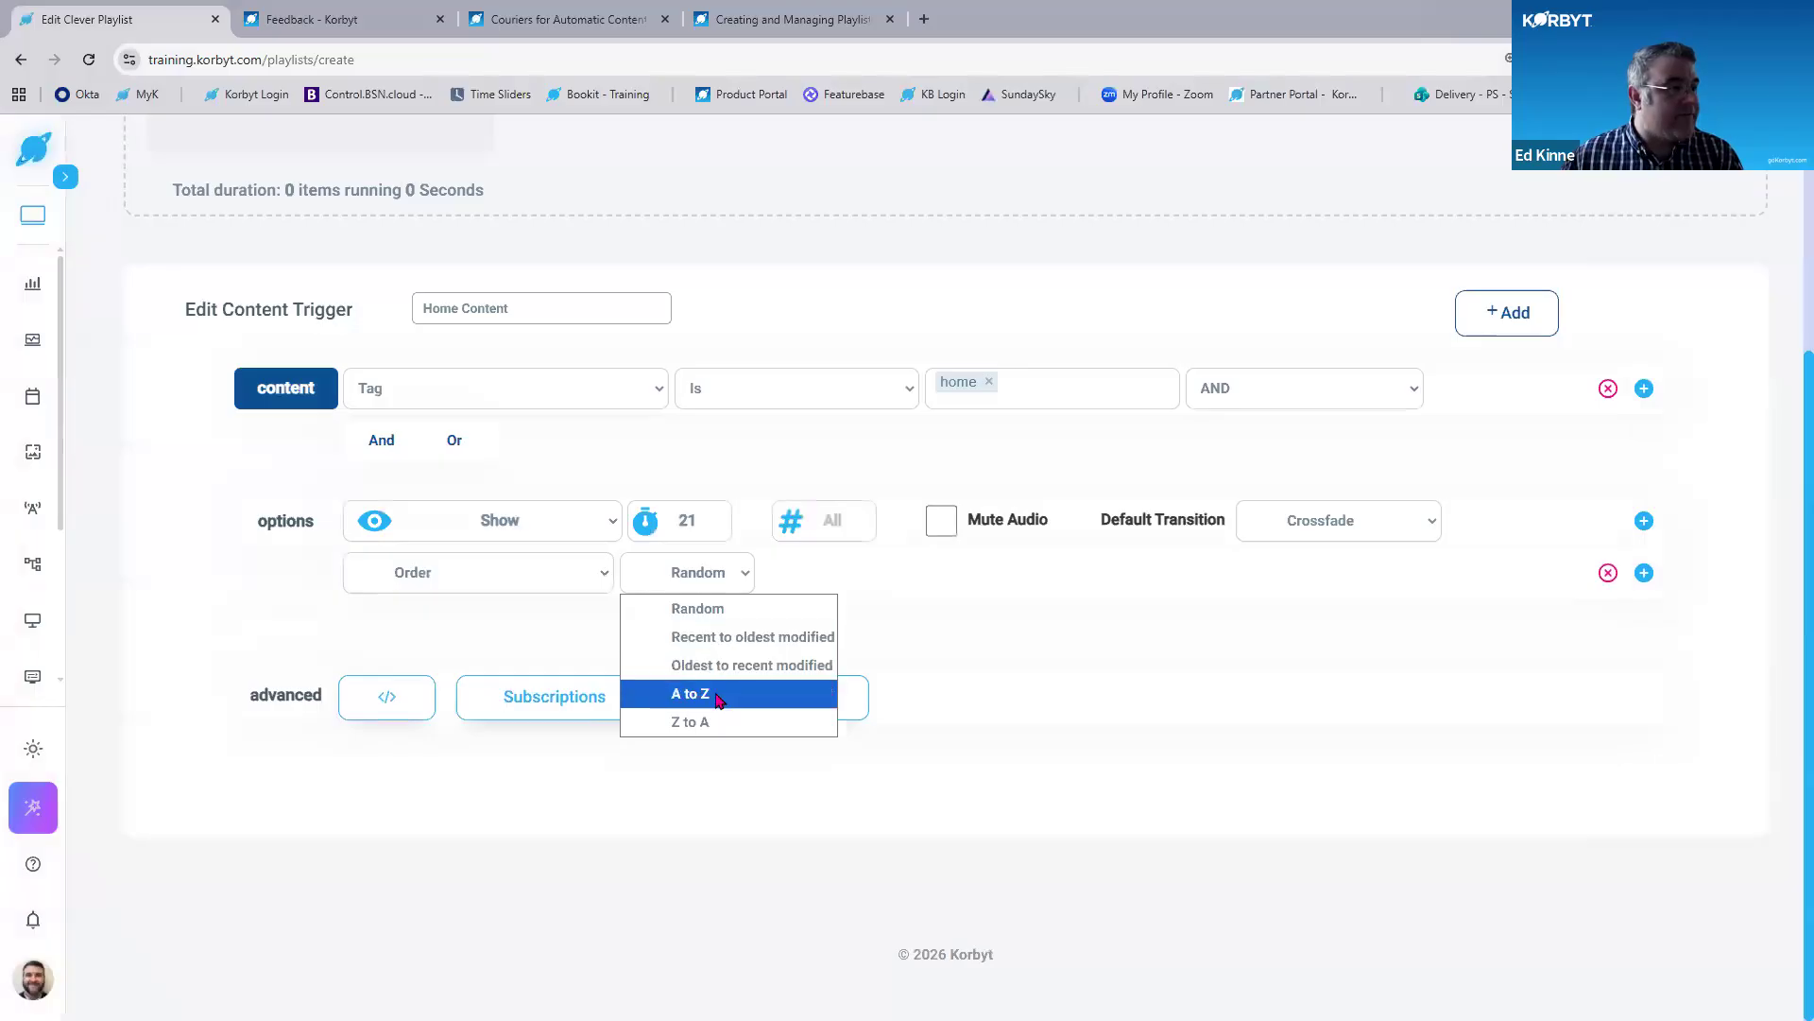
left_click(716, 695)
key("ctrl")
key("ctrl")
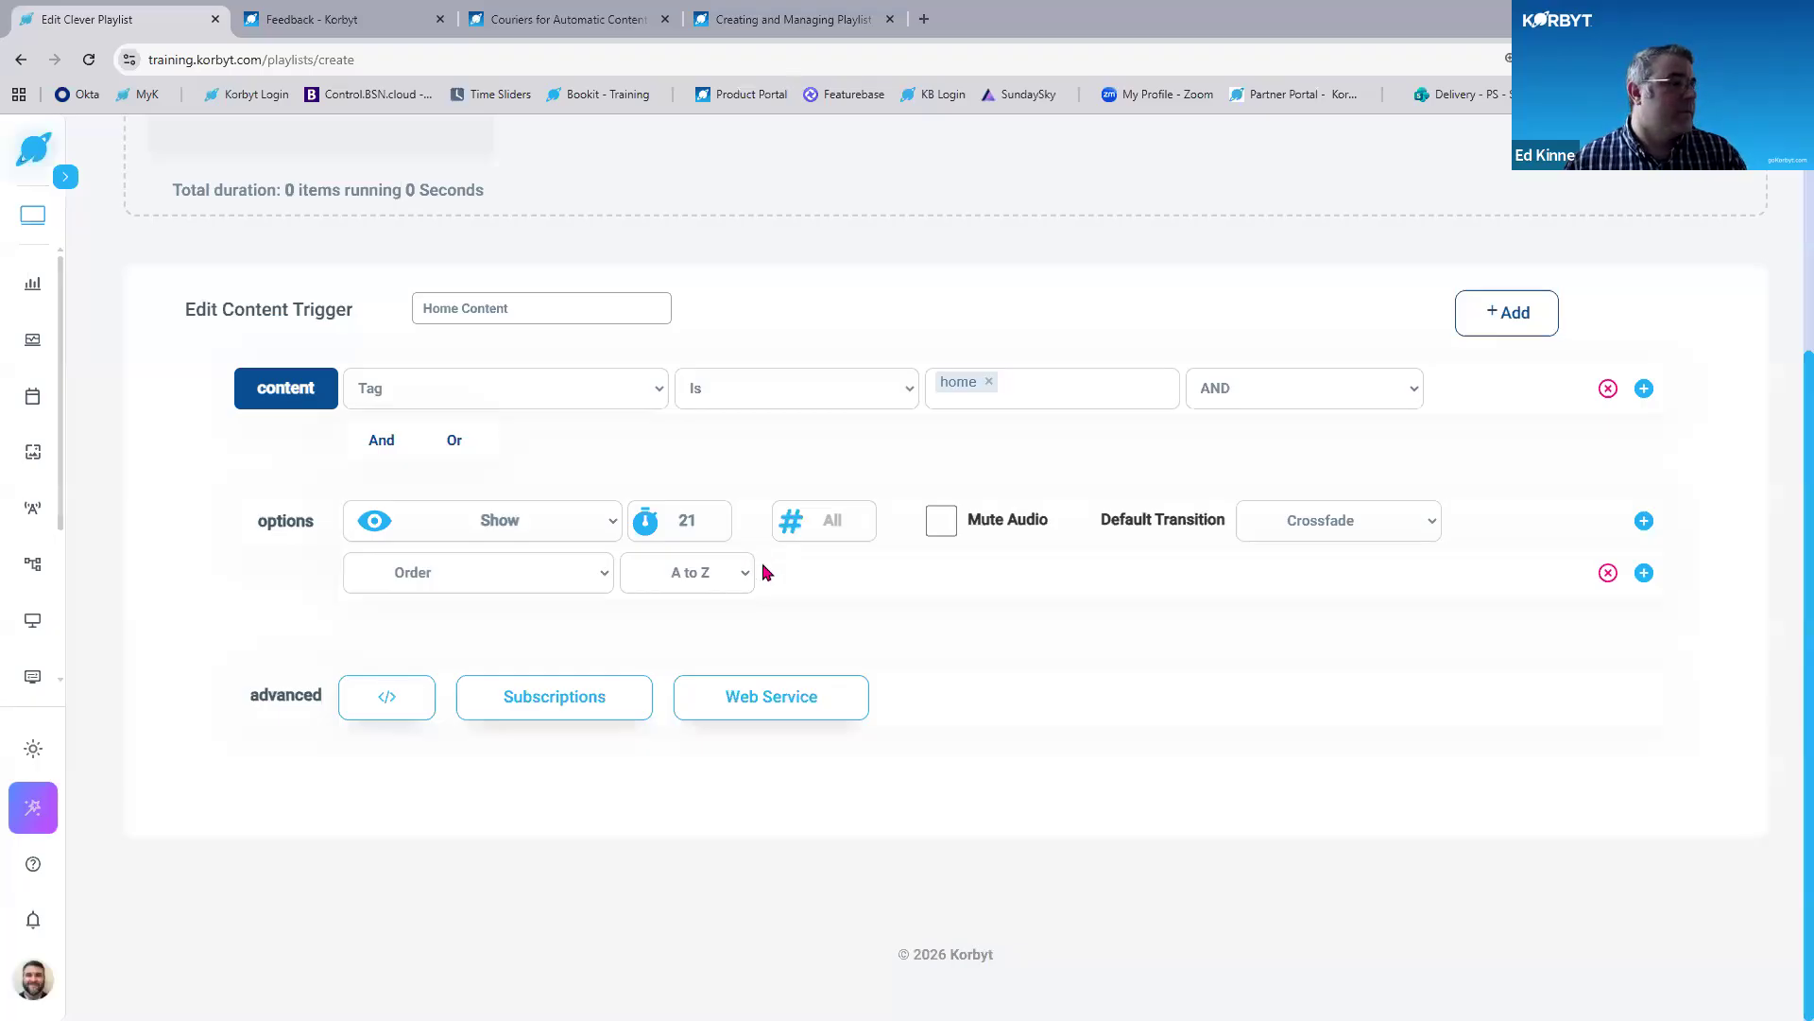
left_click(1509, 322)
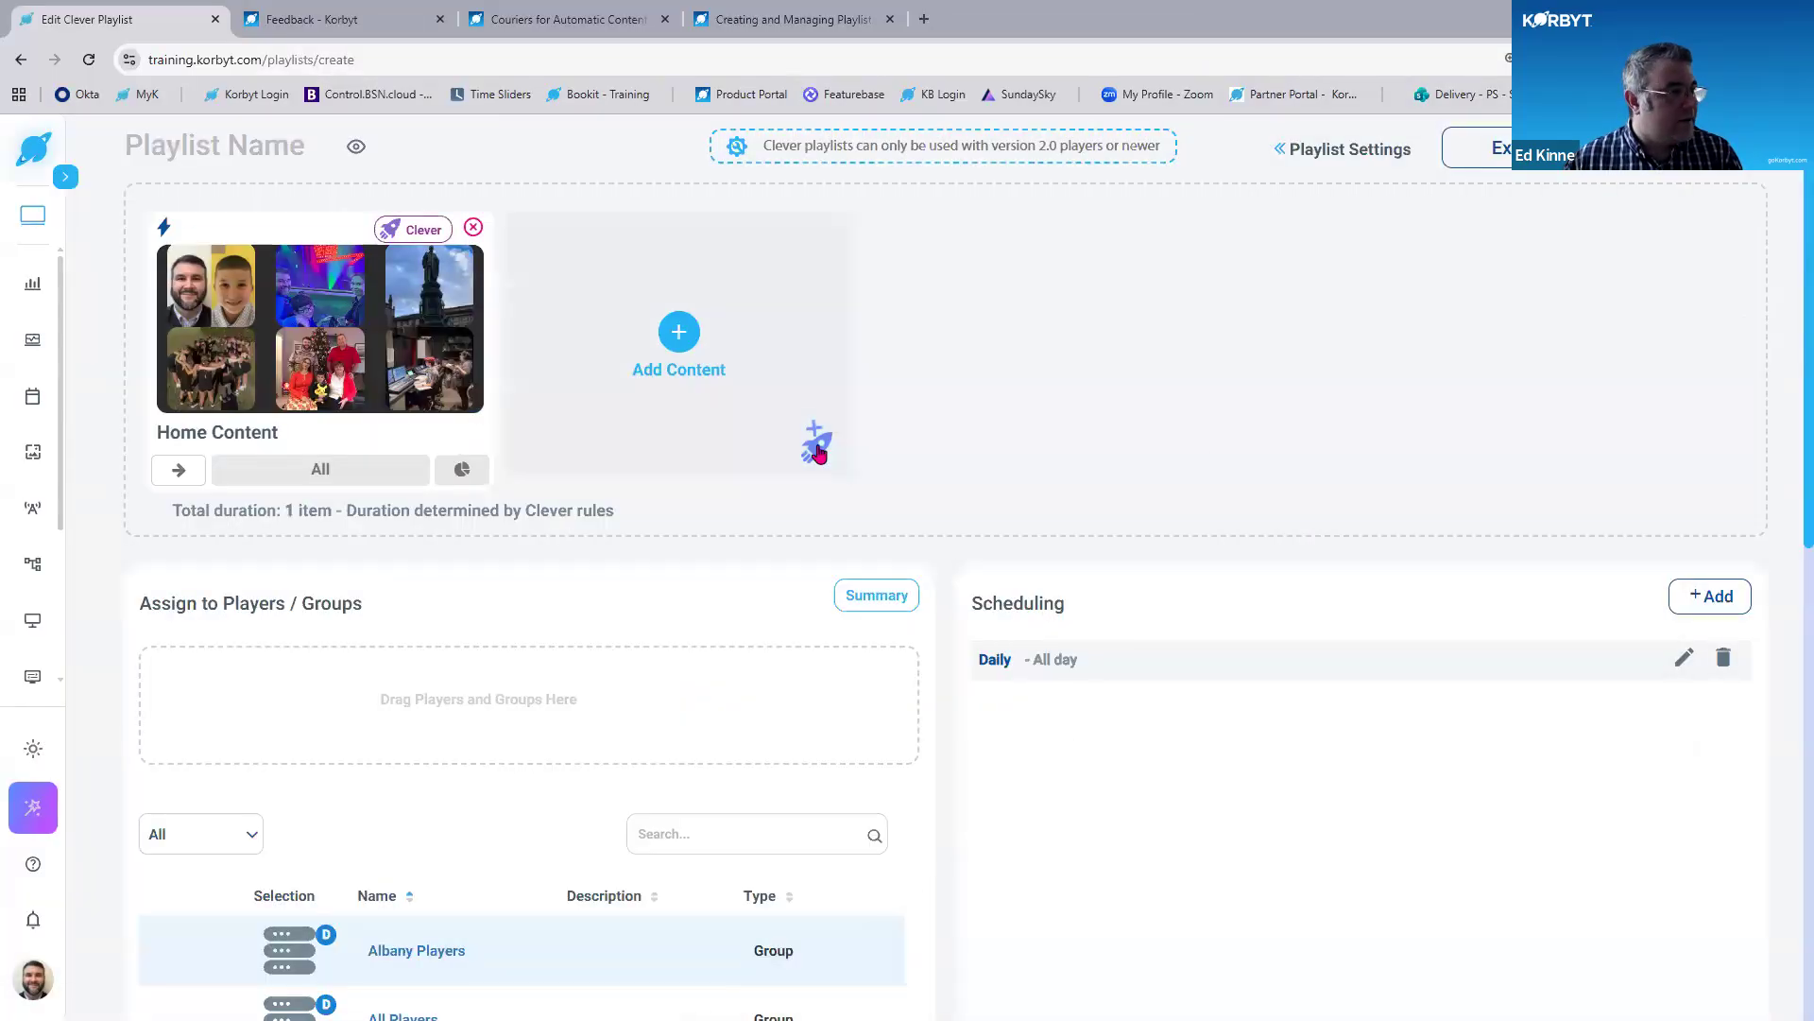
Start a second clever content trigger whose content condition is the folder Local Content.
left_click(815, 440)
left_click(575, 392)
left_click(531, 455)
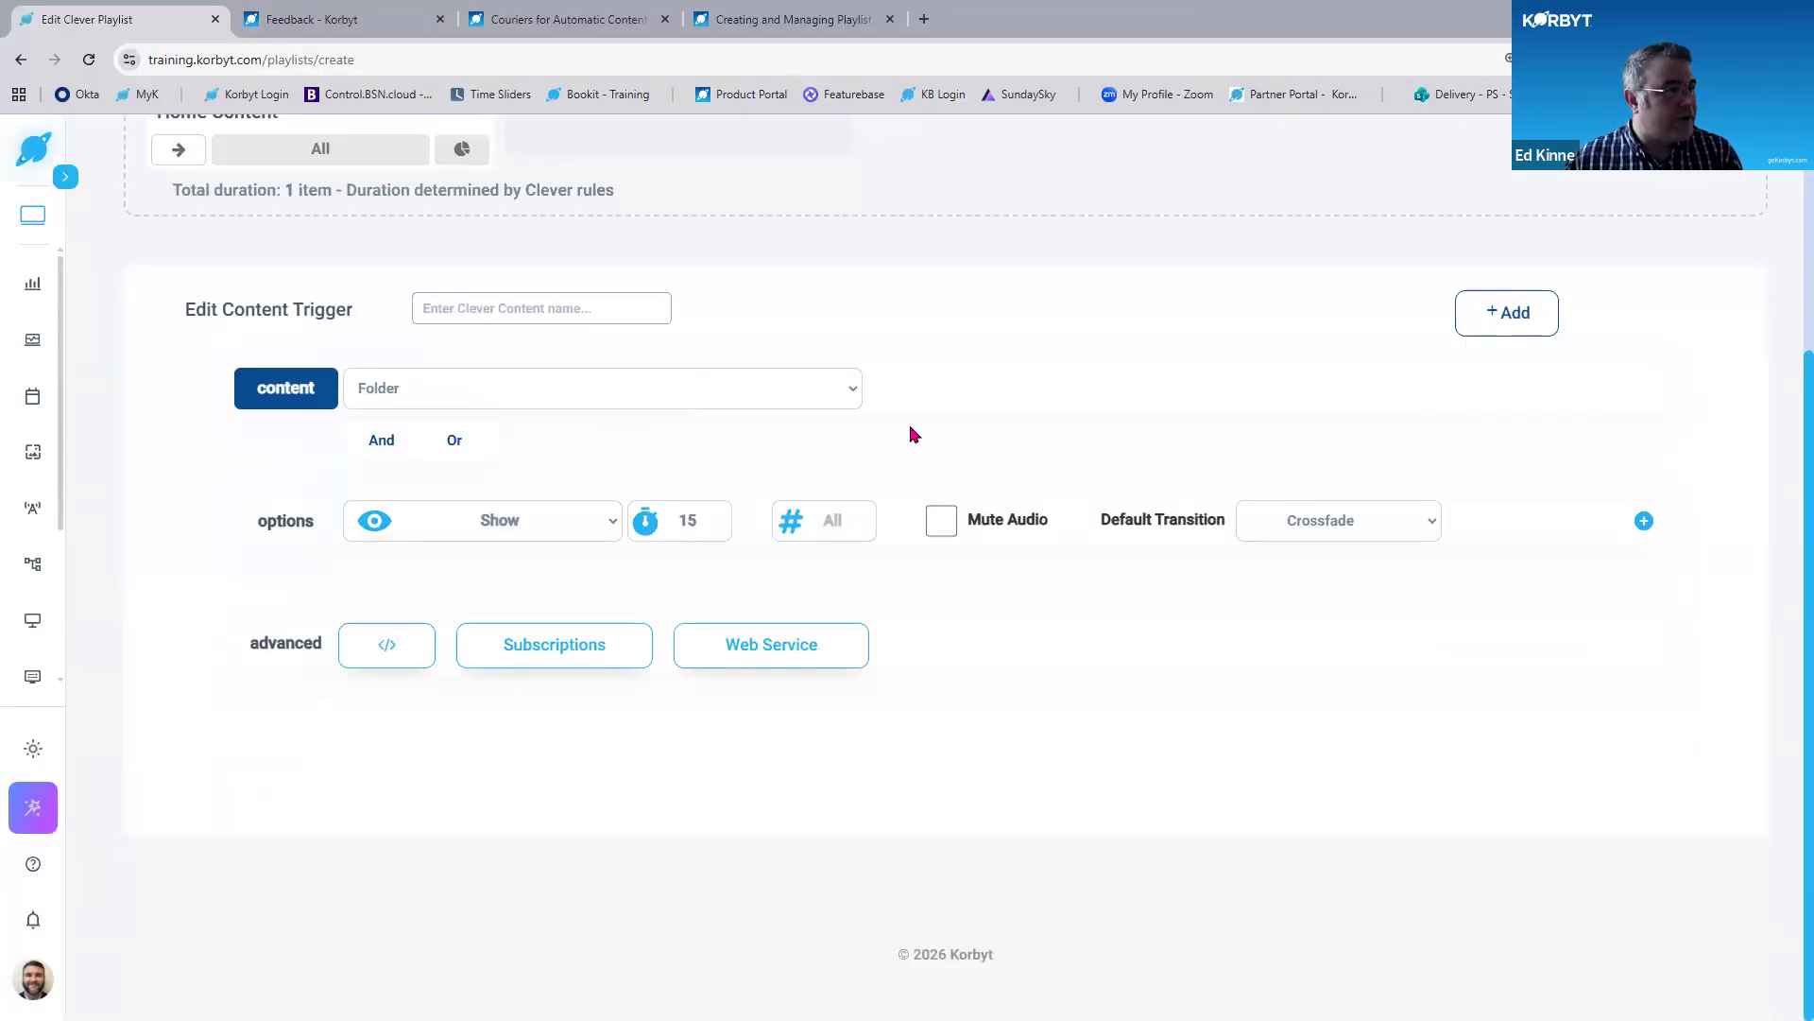
left_click(1007, 401)
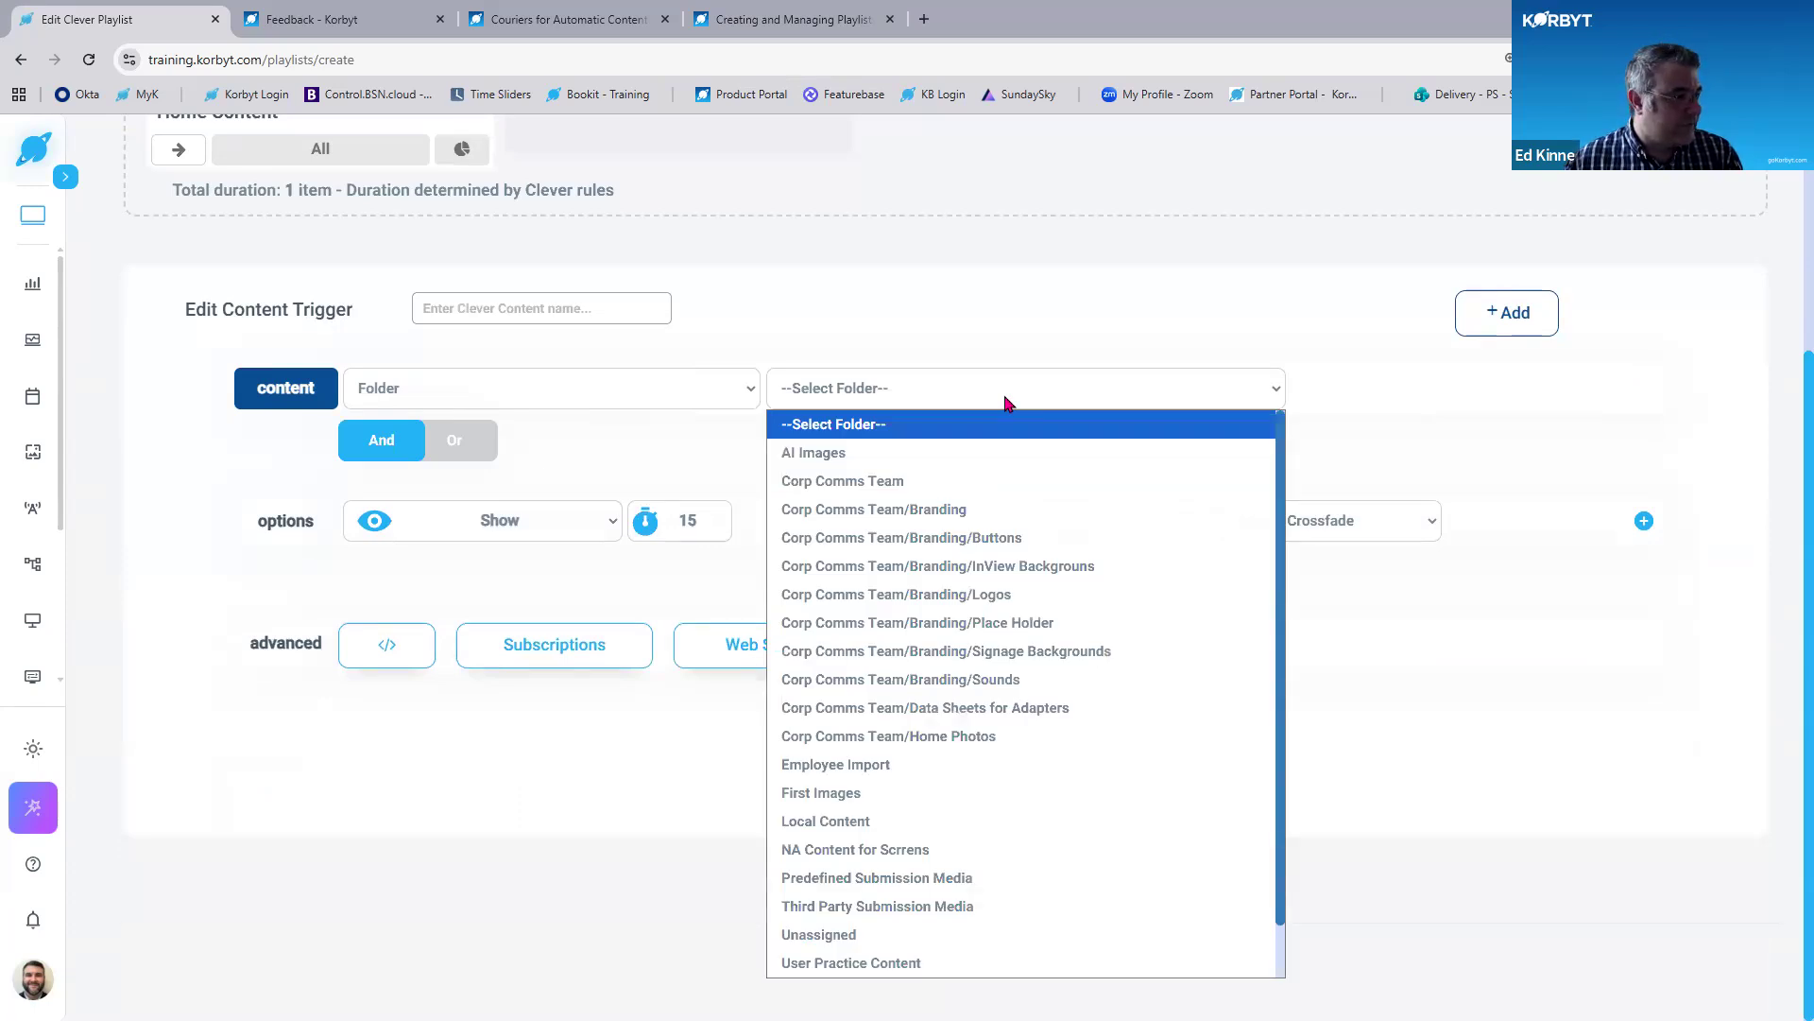
scroll(1012, 590, "down", 1)
scroll(1021, 767, "up", 1)
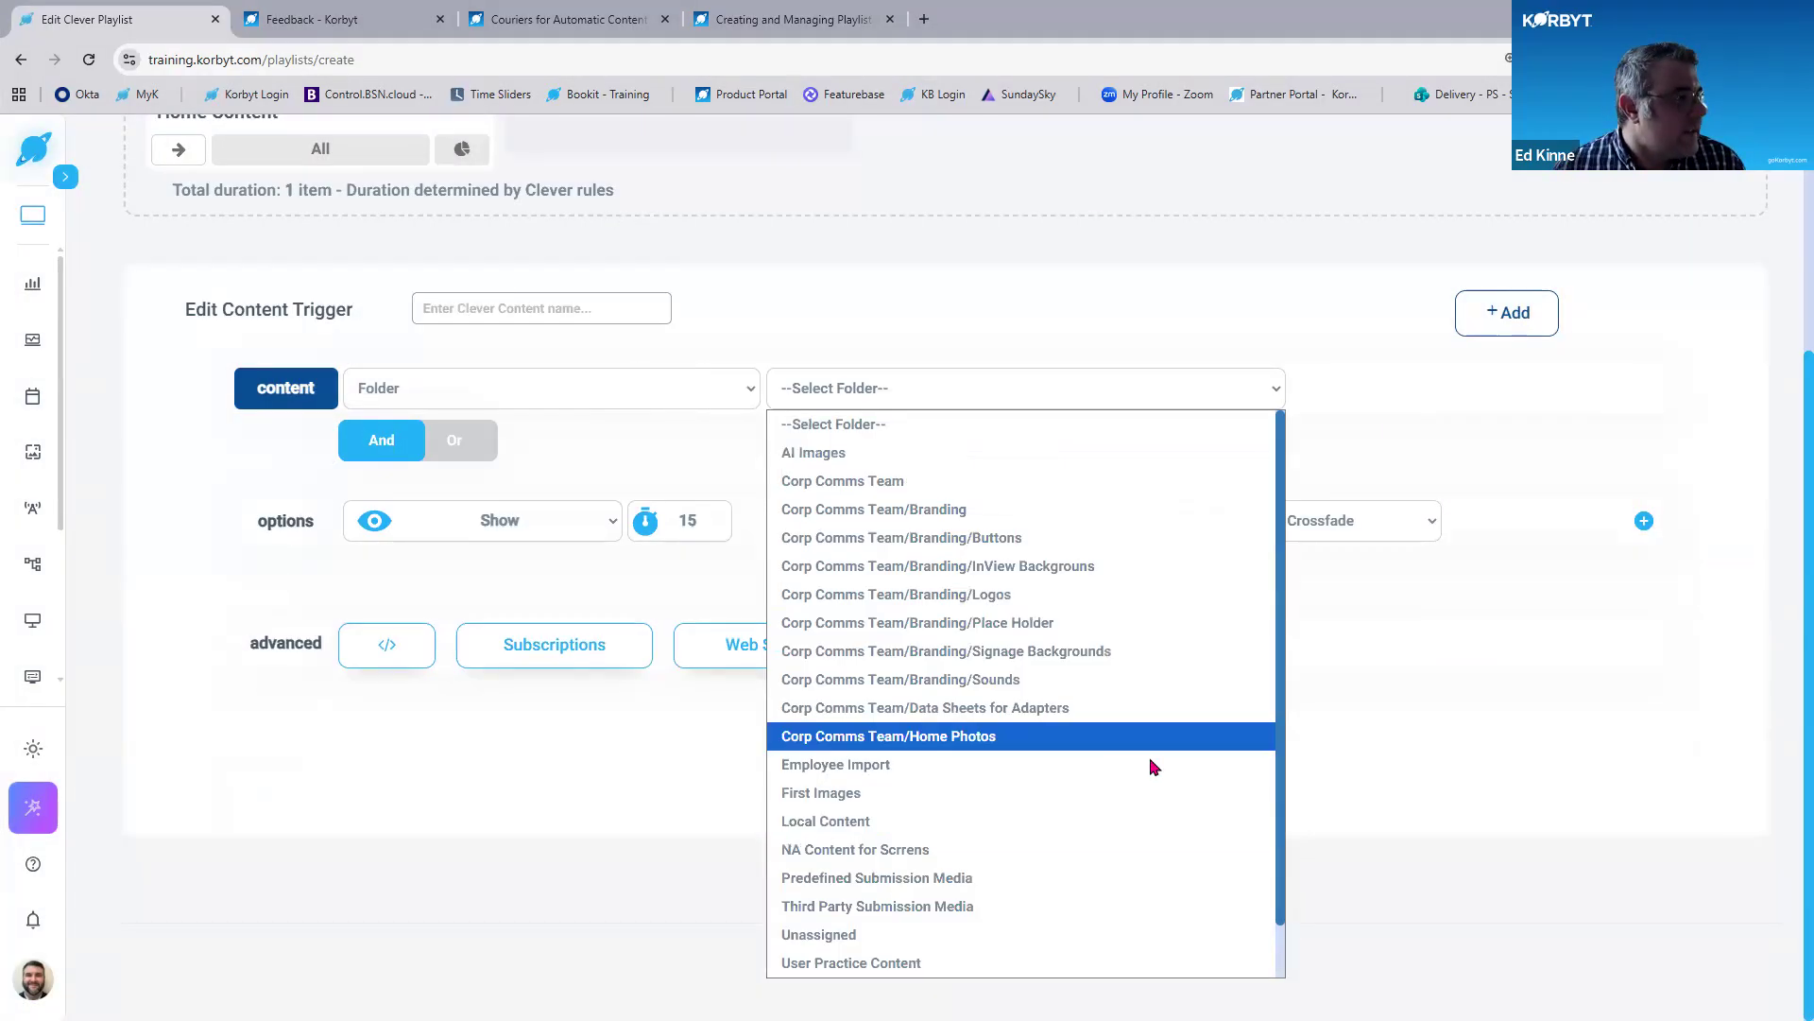
left_click(1013, 834)
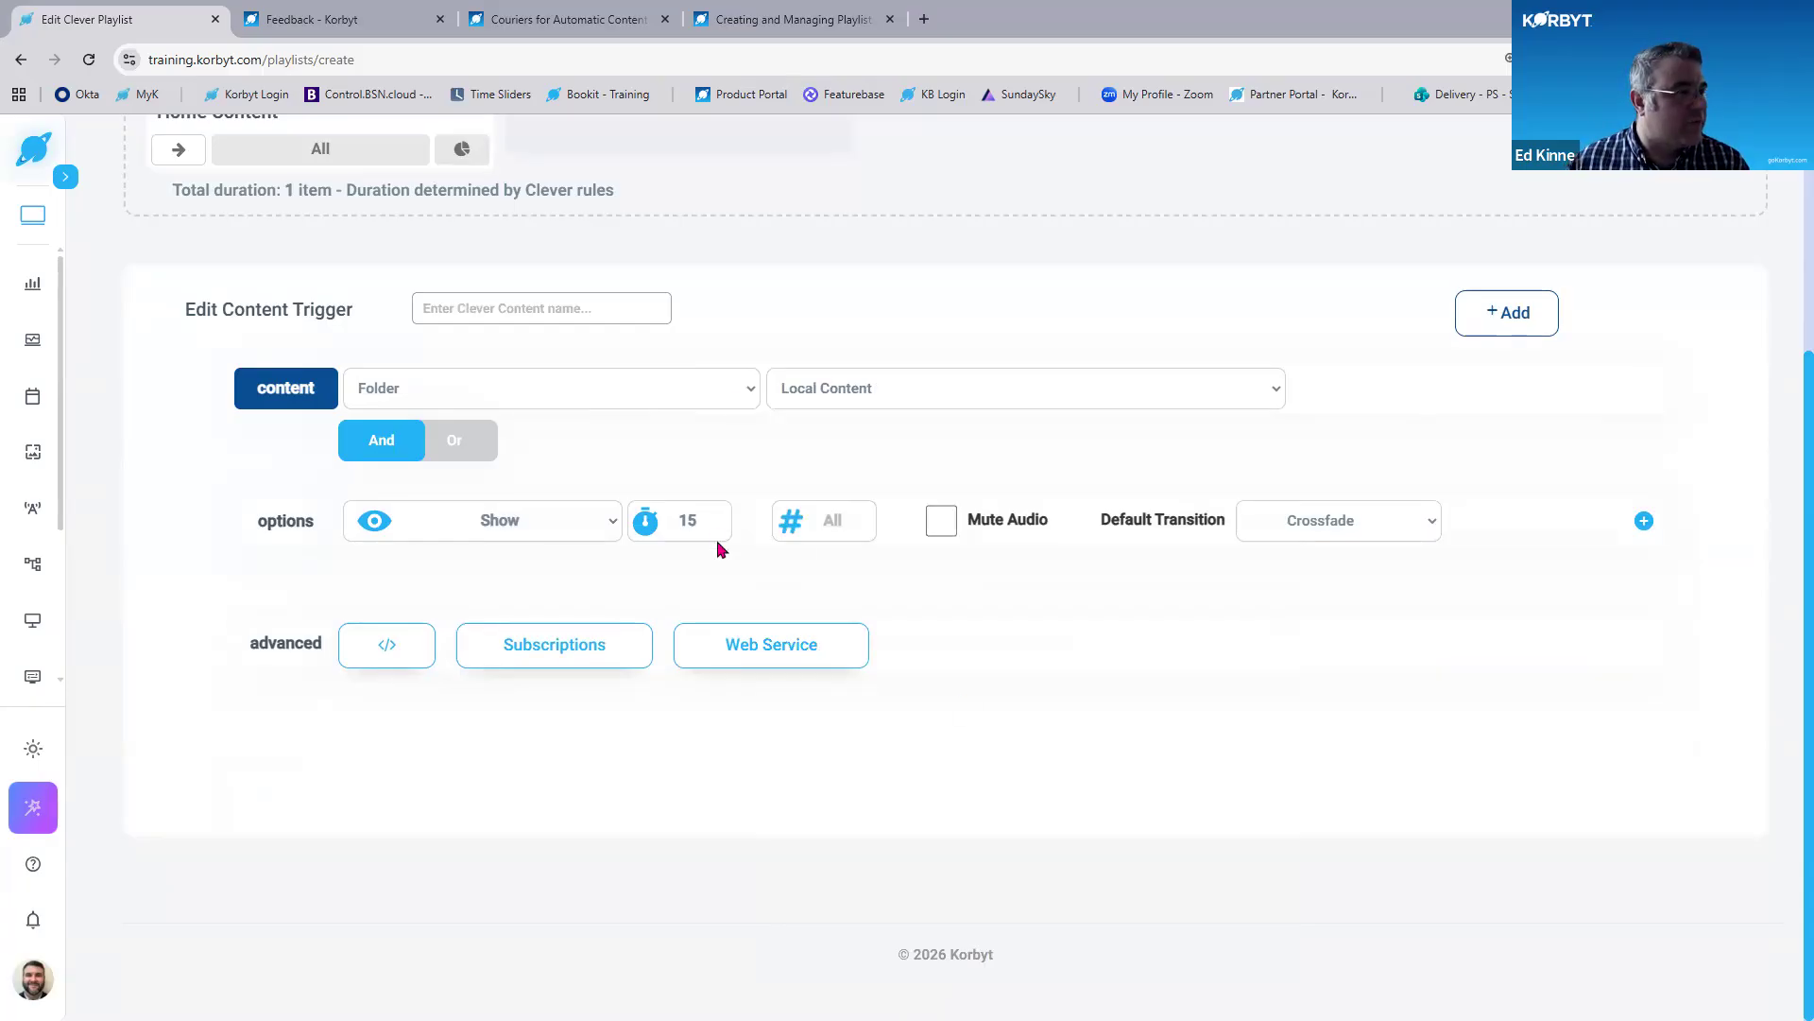
Set the Local Content folder trigger's display duration to 21 and add an Order option of A to Z.
double_click(694, 507)
type("21")
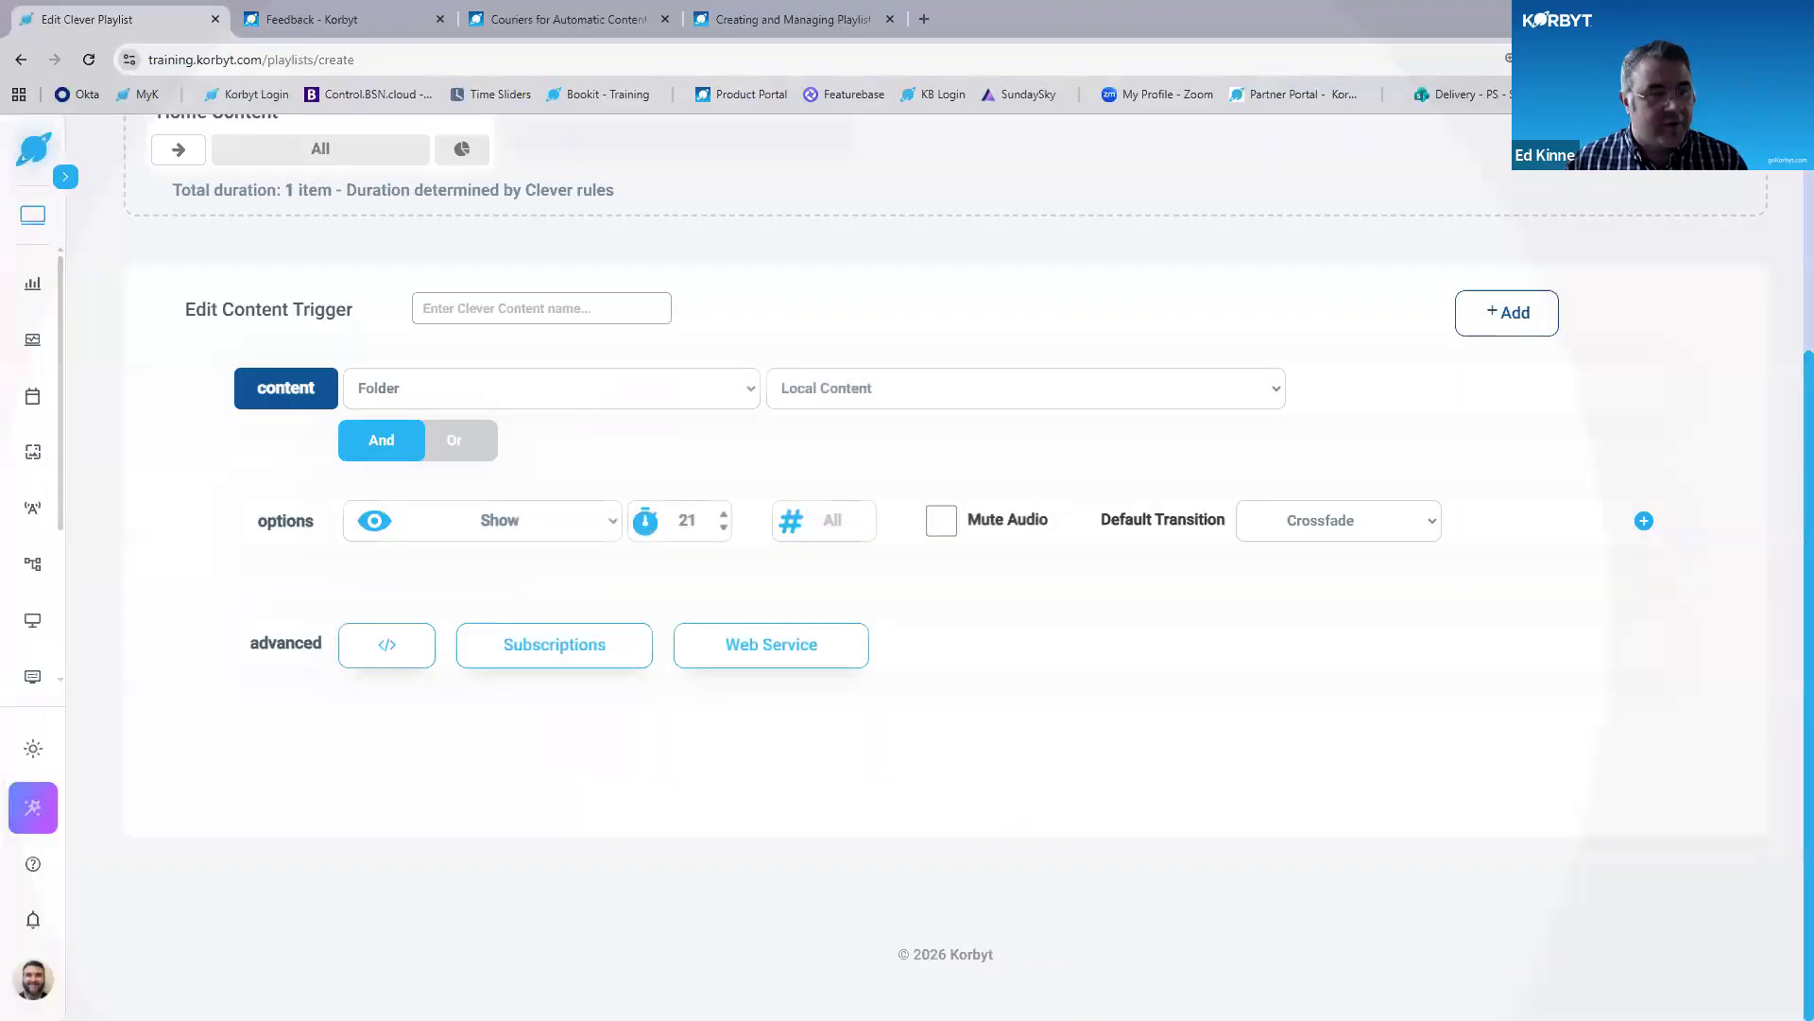
left_click(1645, 521)
left_click(484, 587)
left_click(473, 637)
left_click(693, 583)
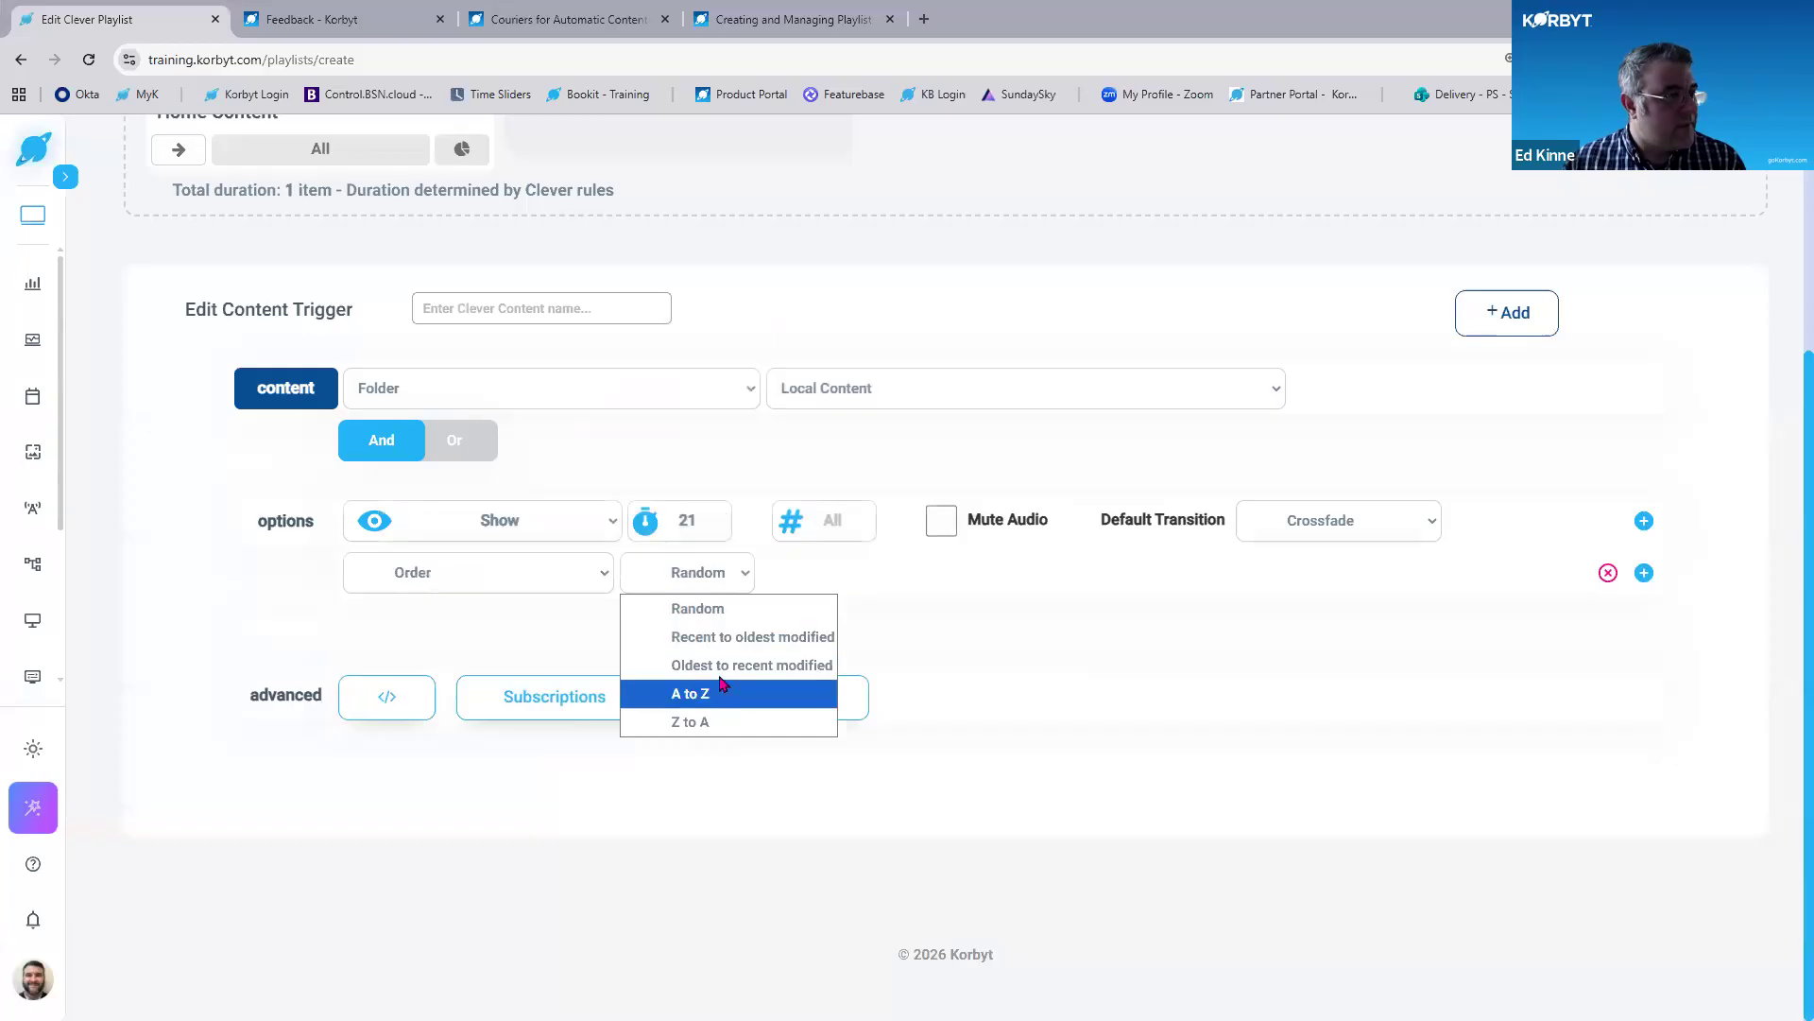
left_click(723, 683)
Name the folder-based trigger "Local Content" and add it to the playlist.
left_click(541, 293)
type("Local Cont")
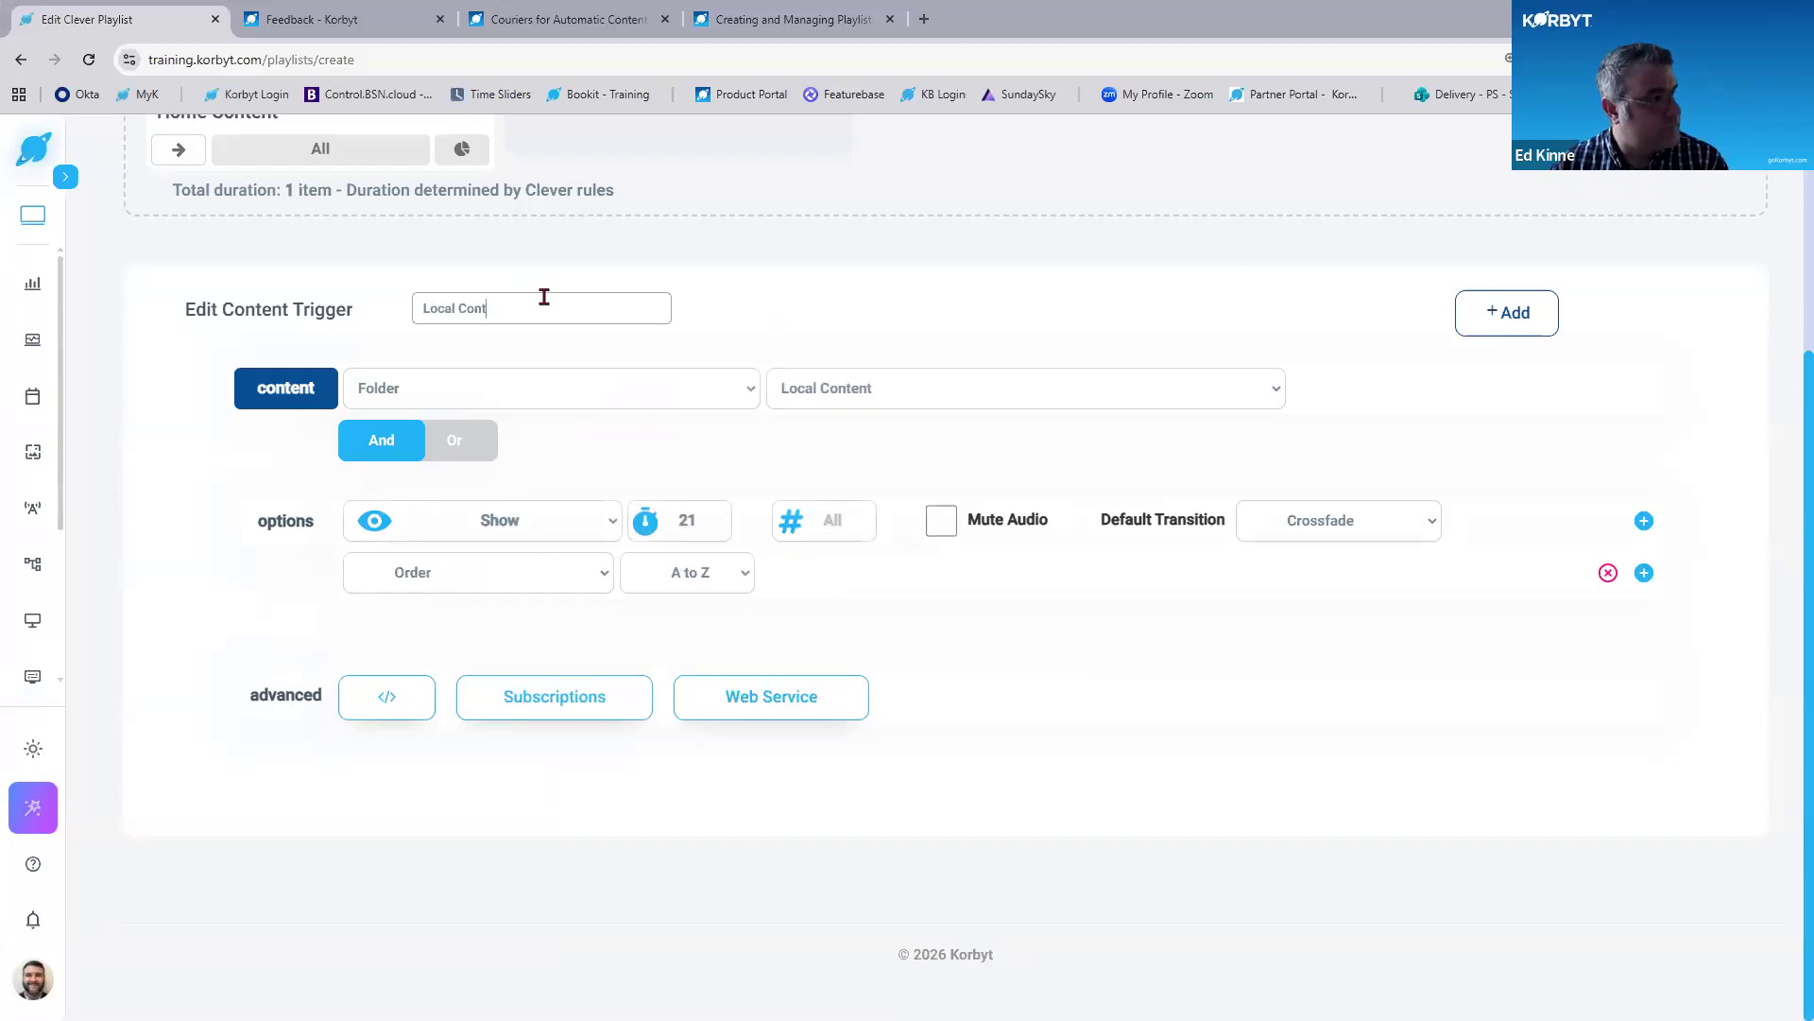
type("ent")
left_click(1533, 311)
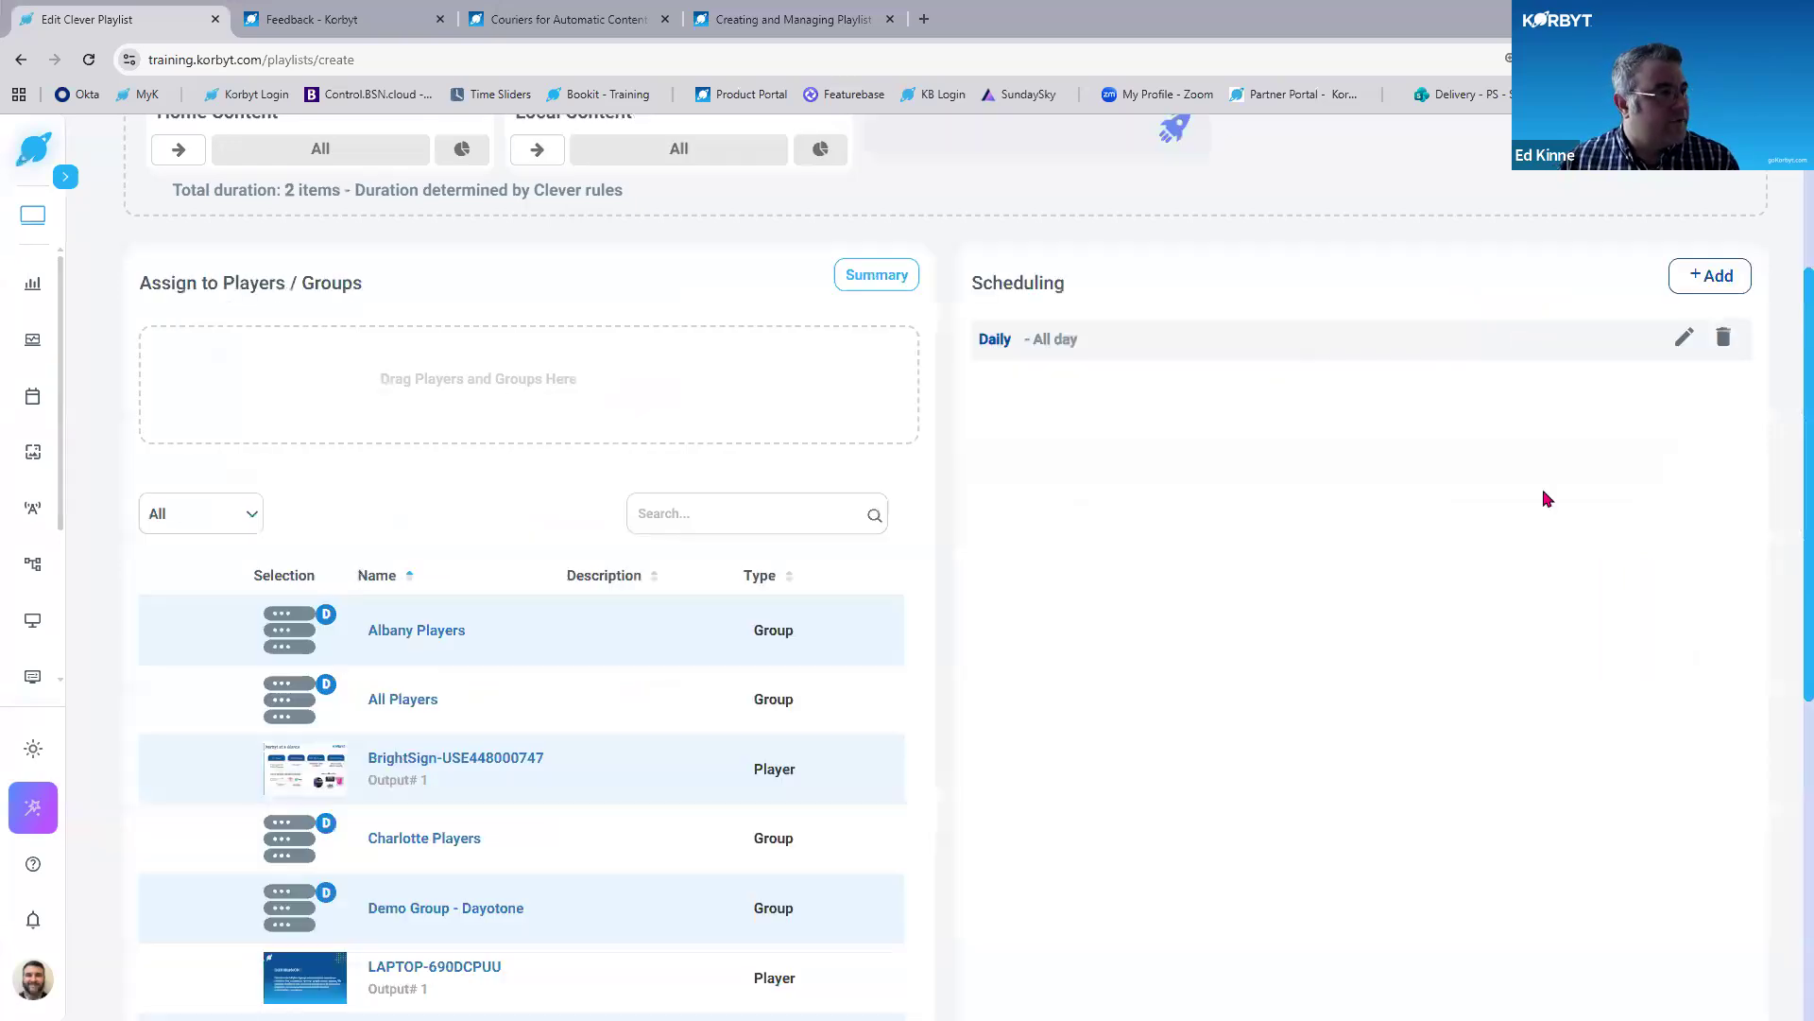
Name the clever playlist "Courier to Screen".
scroll(763, 308, "up", 1)
scroll(699, 292, "up", 1)
key("ctrl")
key("ctrl")
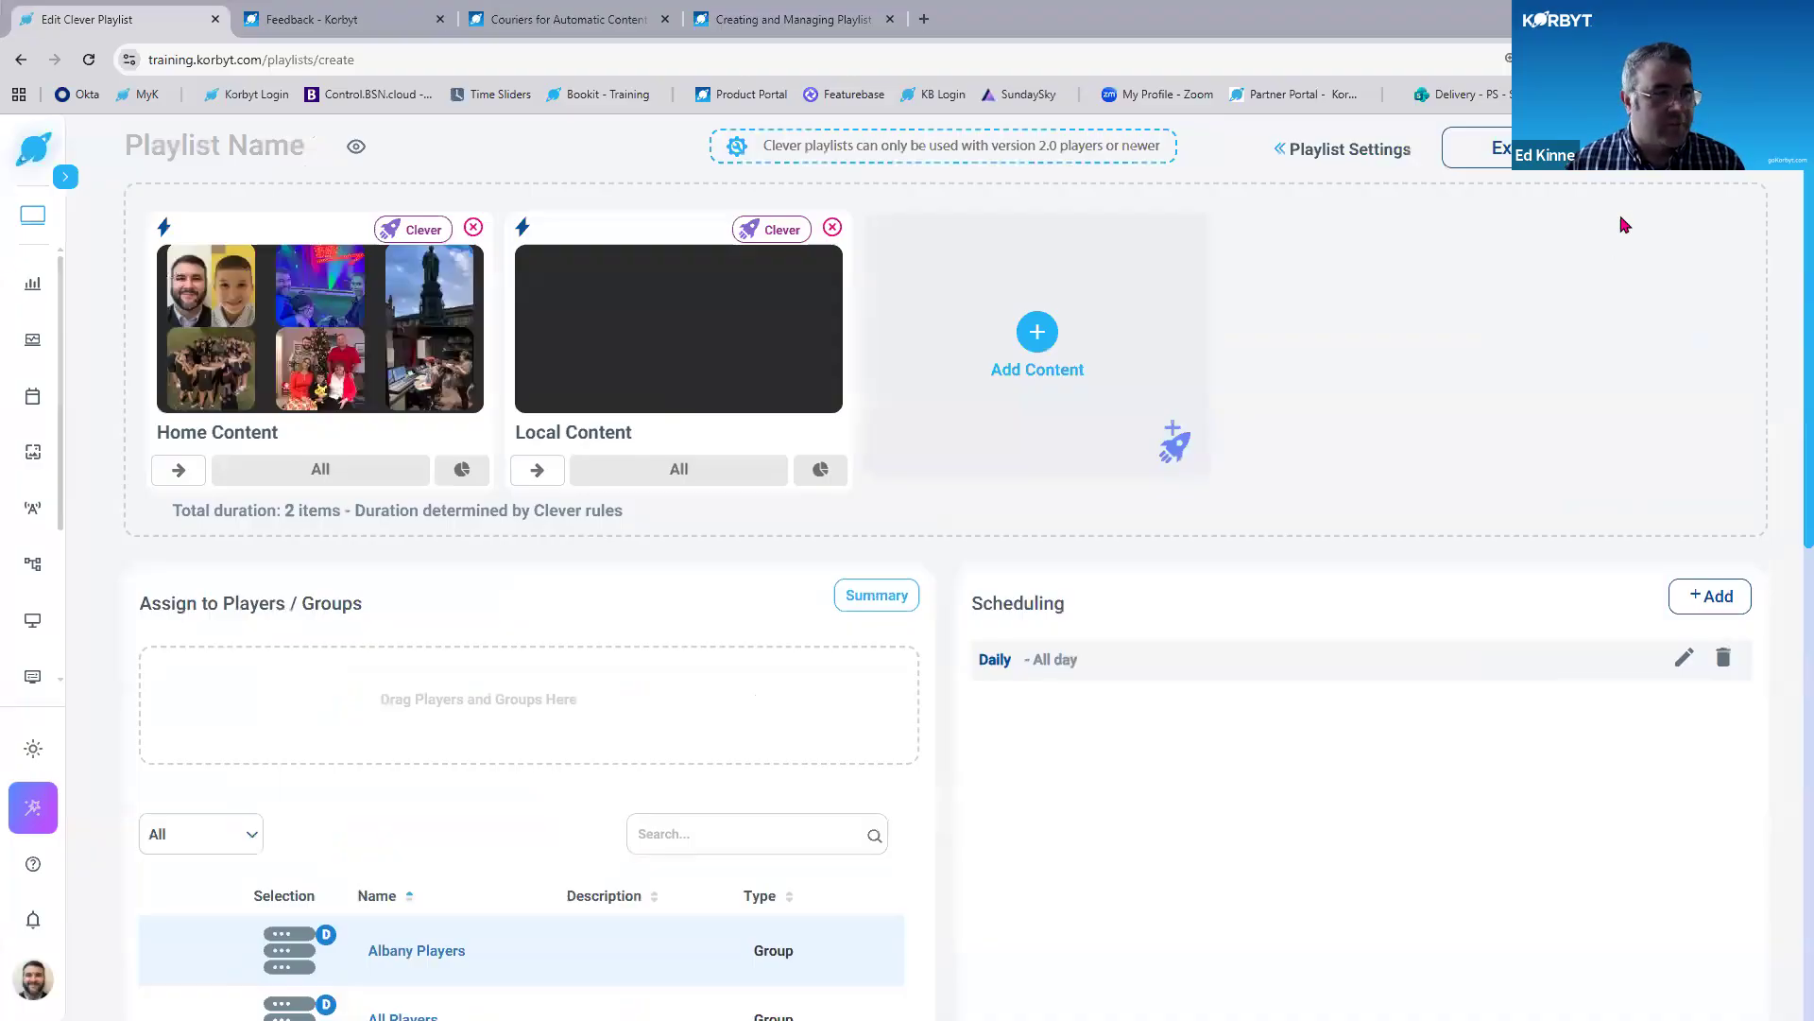
left_click(267, 165)
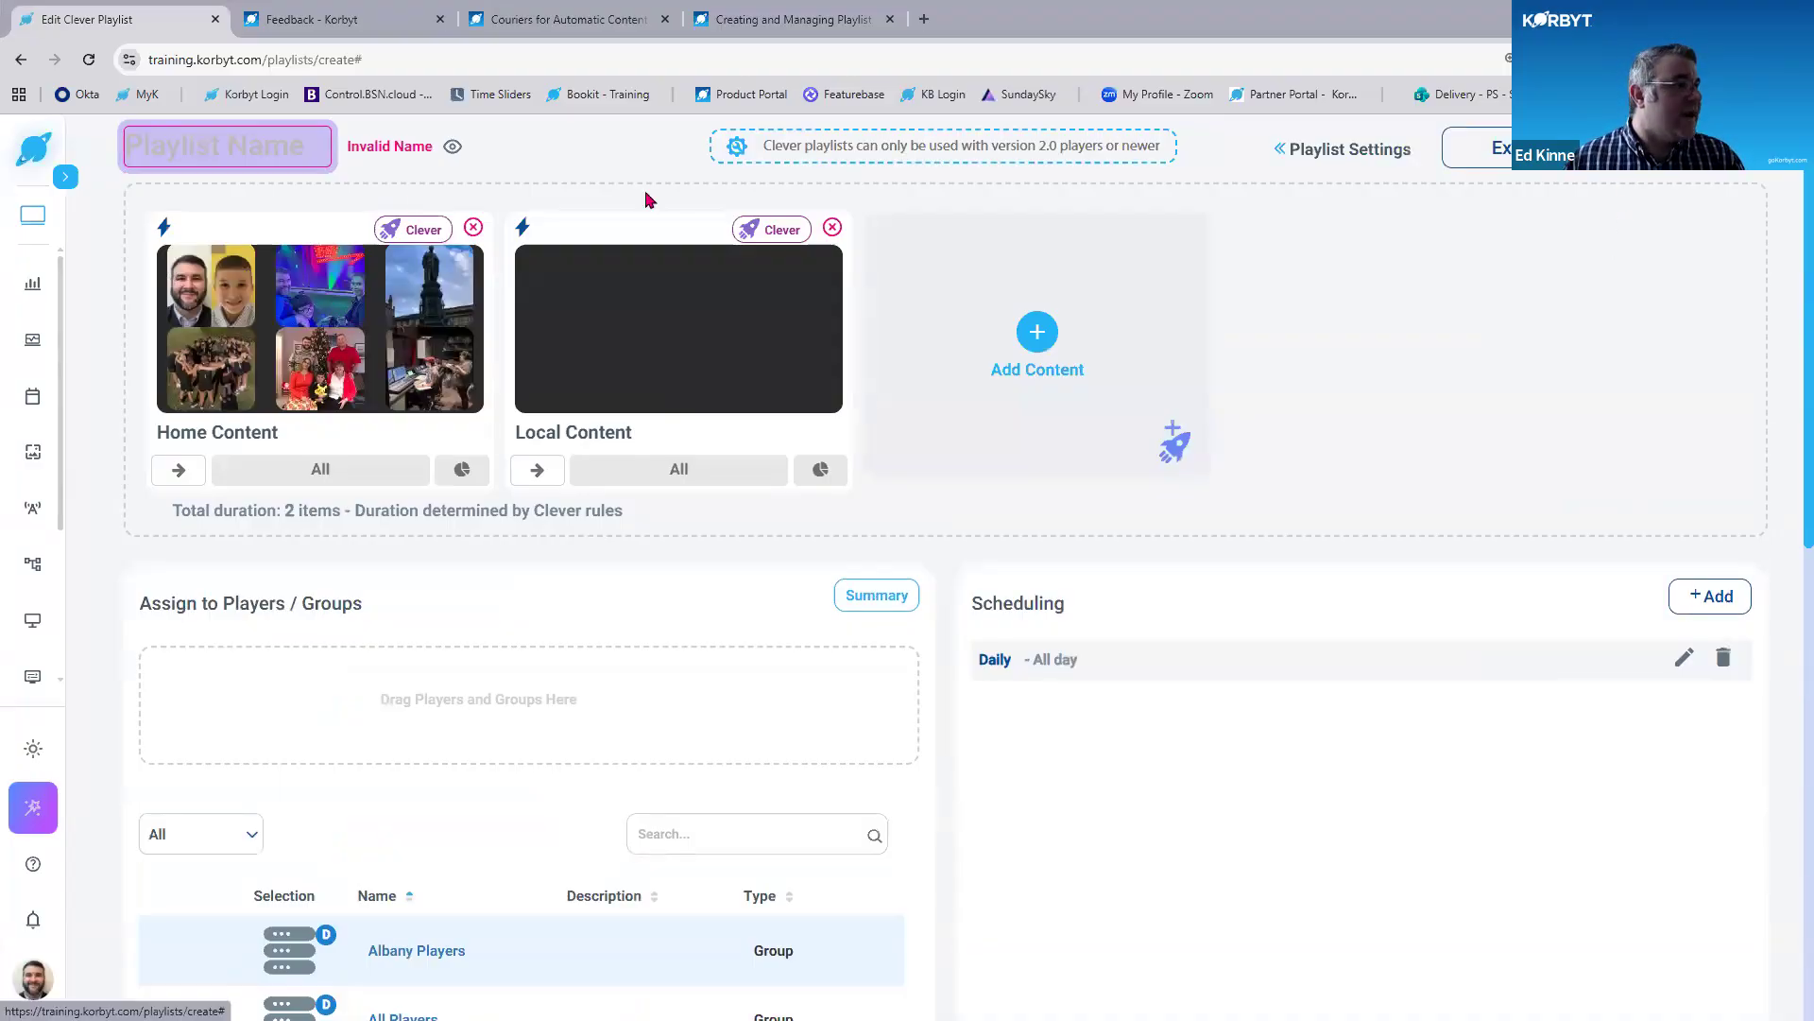
left_click(266, 164)
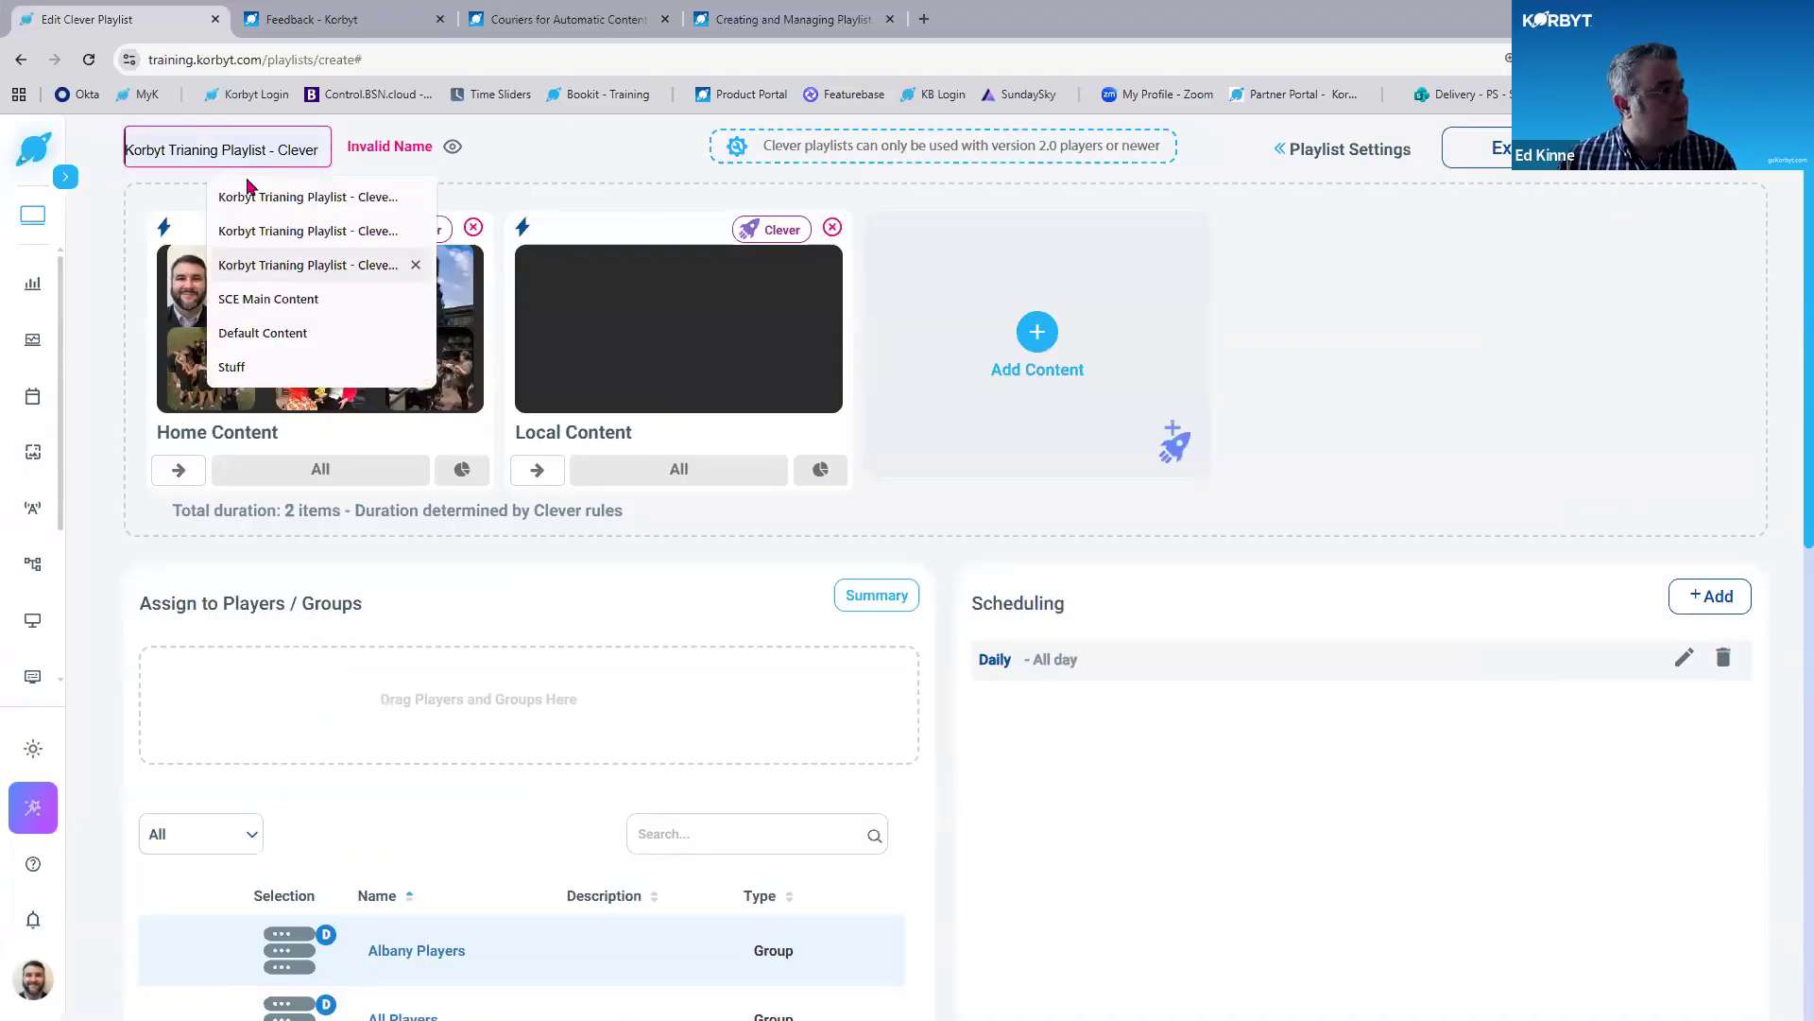
type("Cour")
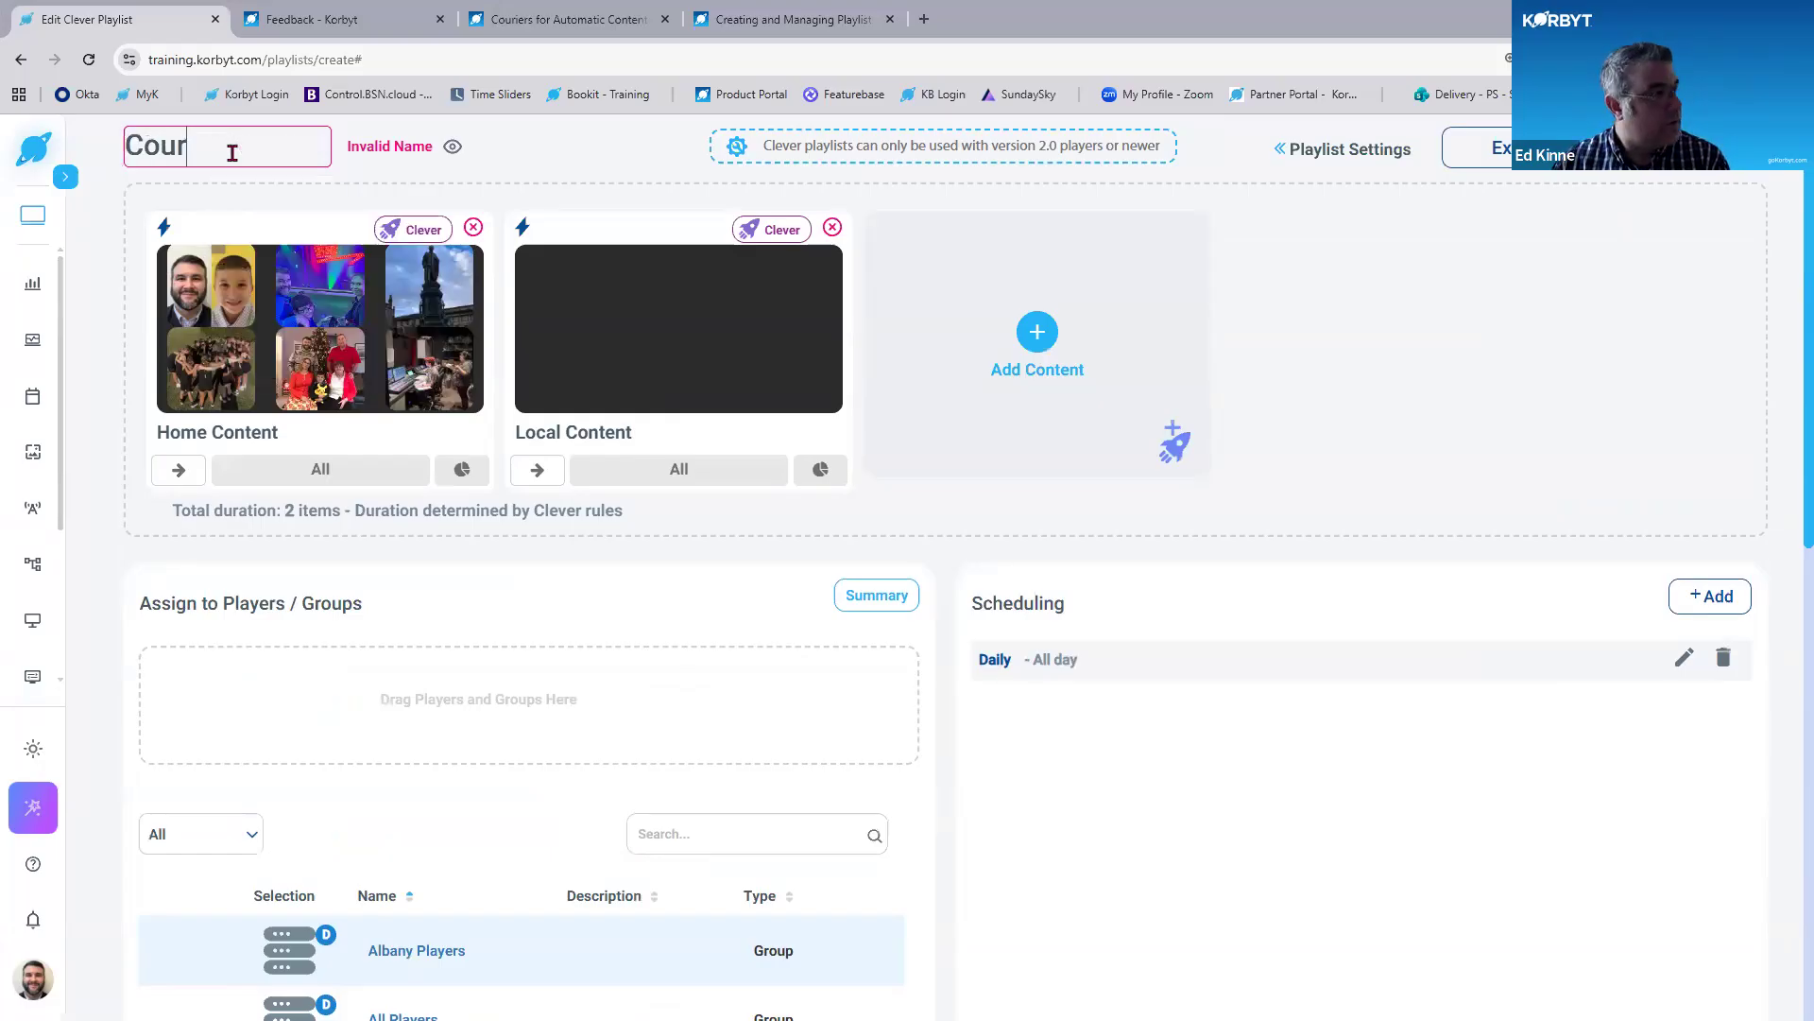
type("ier to Screen")
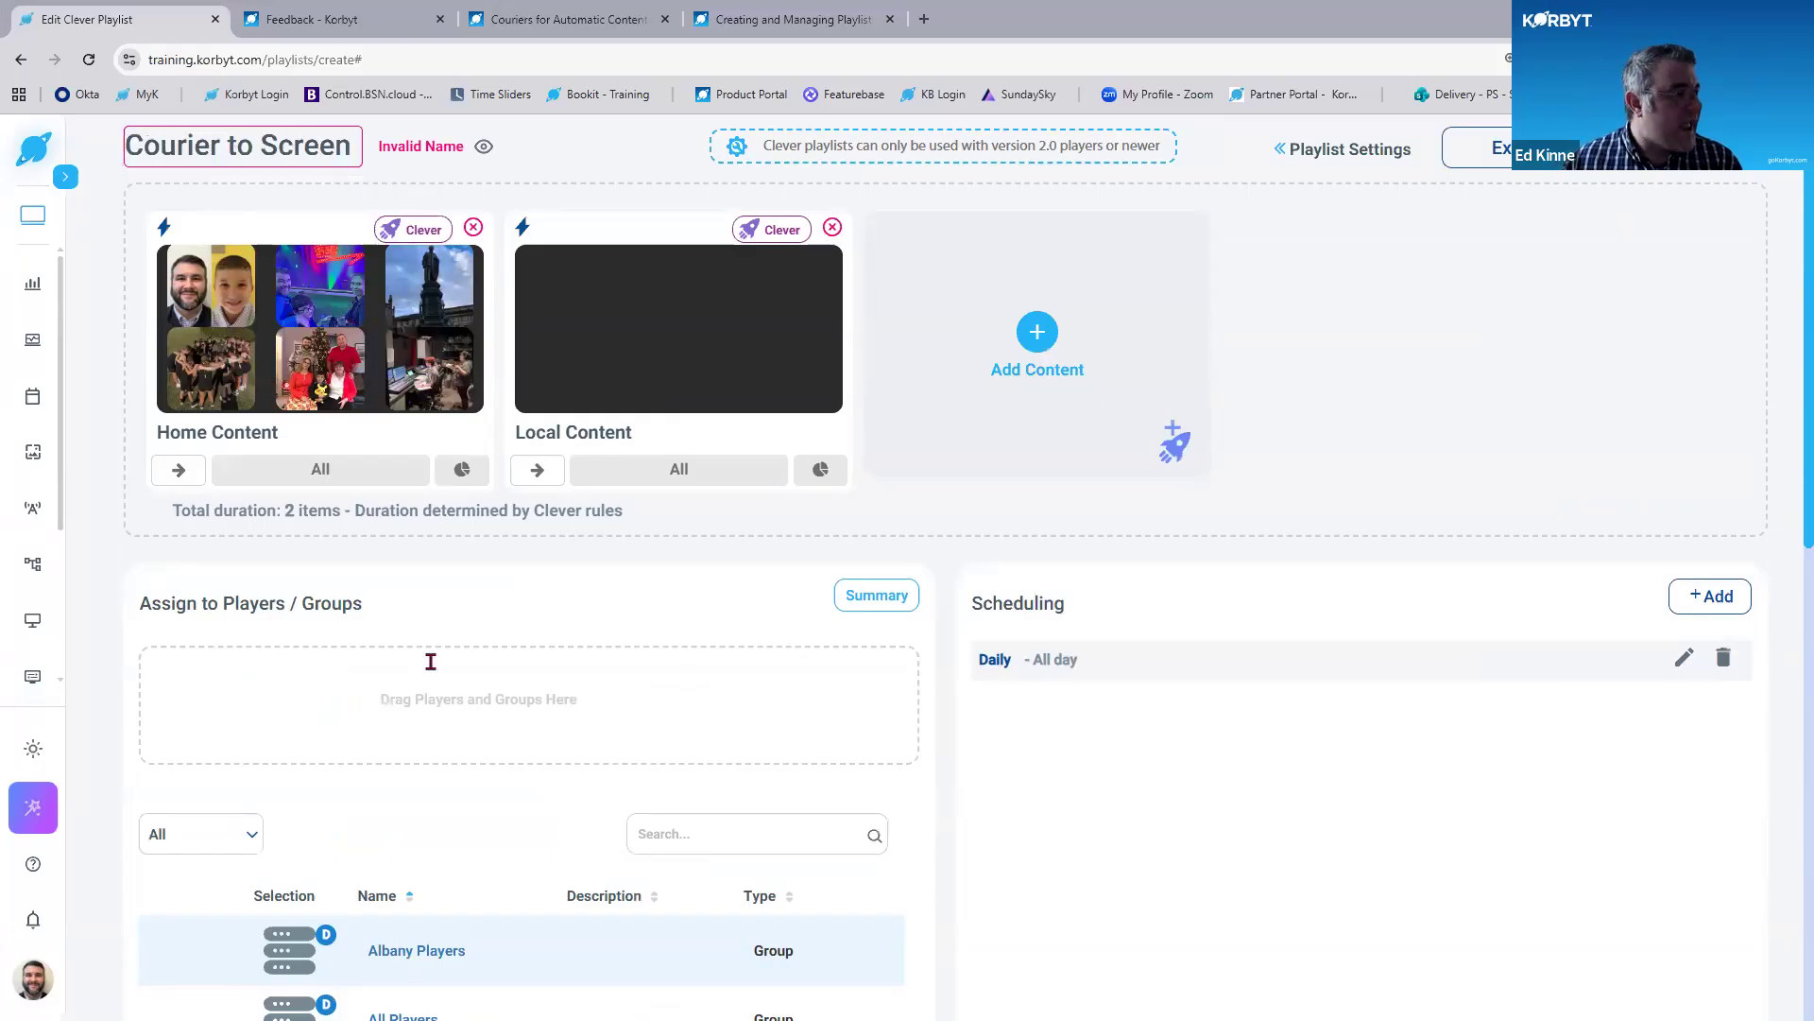
Assign the Courier to Screen playlist to the BrightSign player, save it and return to the playlists overview.
scroll(430, 661, "down", 4)
left_click(209, 716)
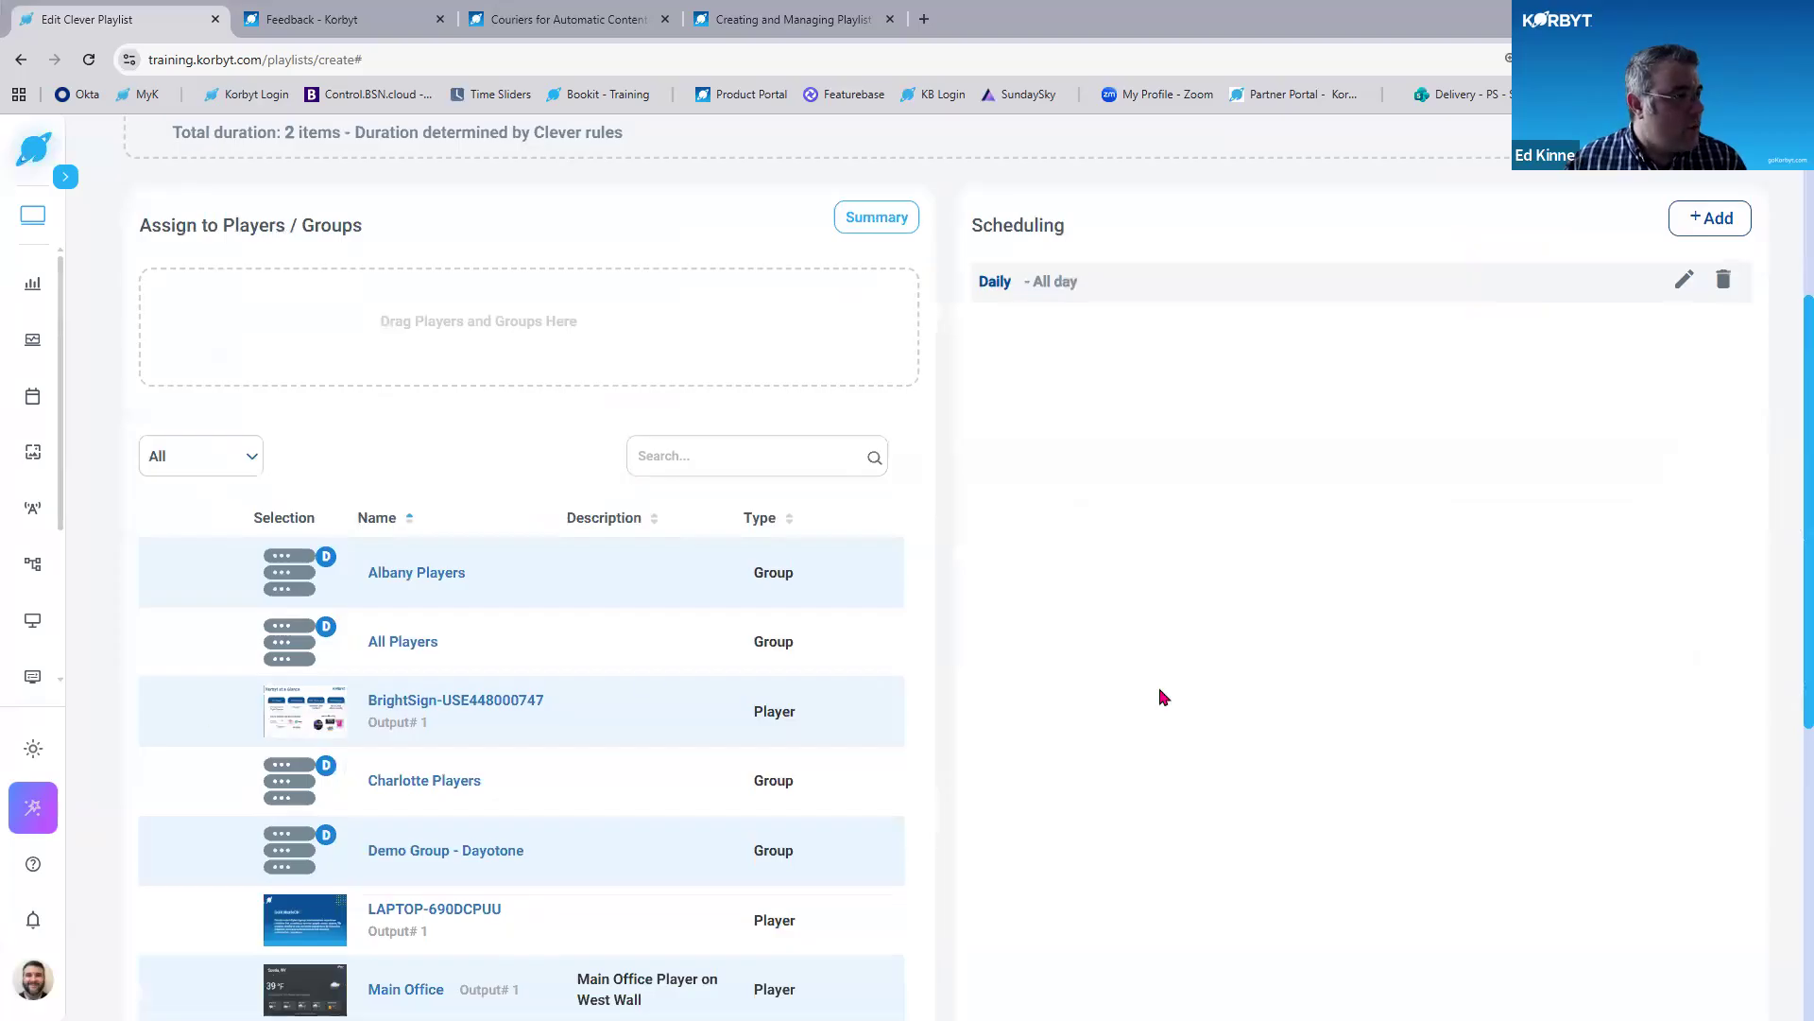
scroll(1159, 696, "up", 4)
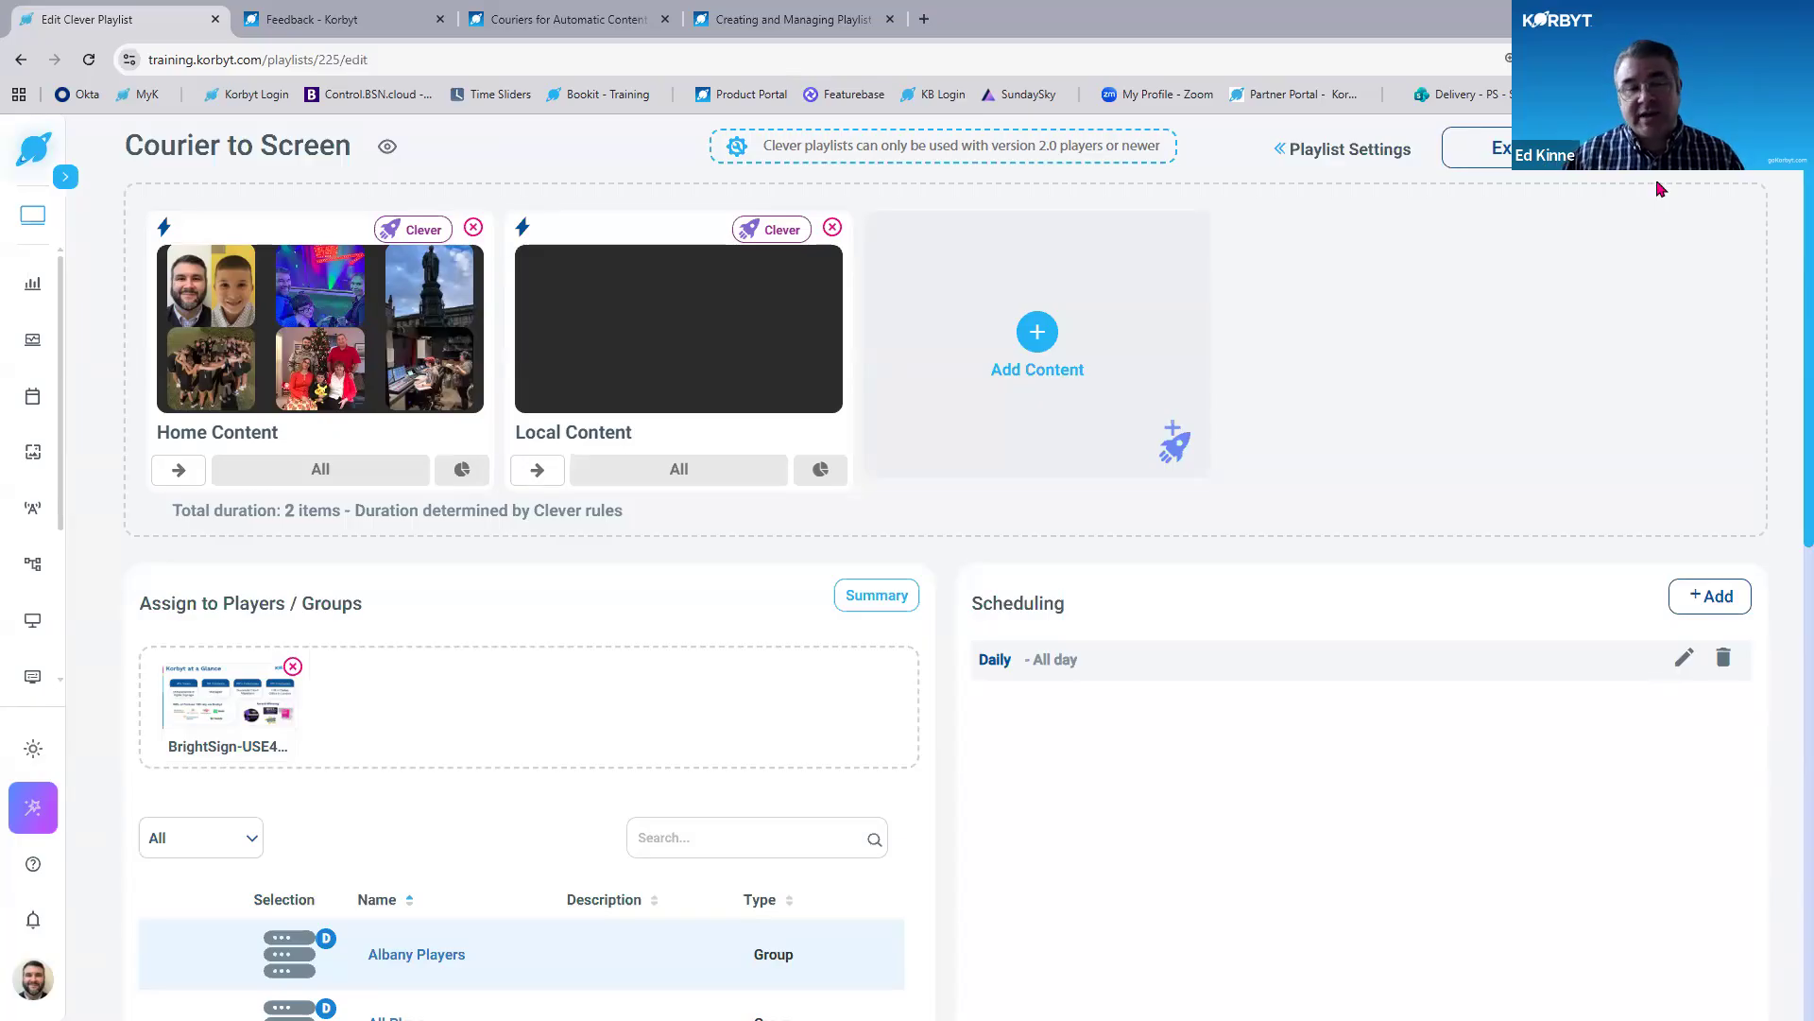
left_click(1692, 148)
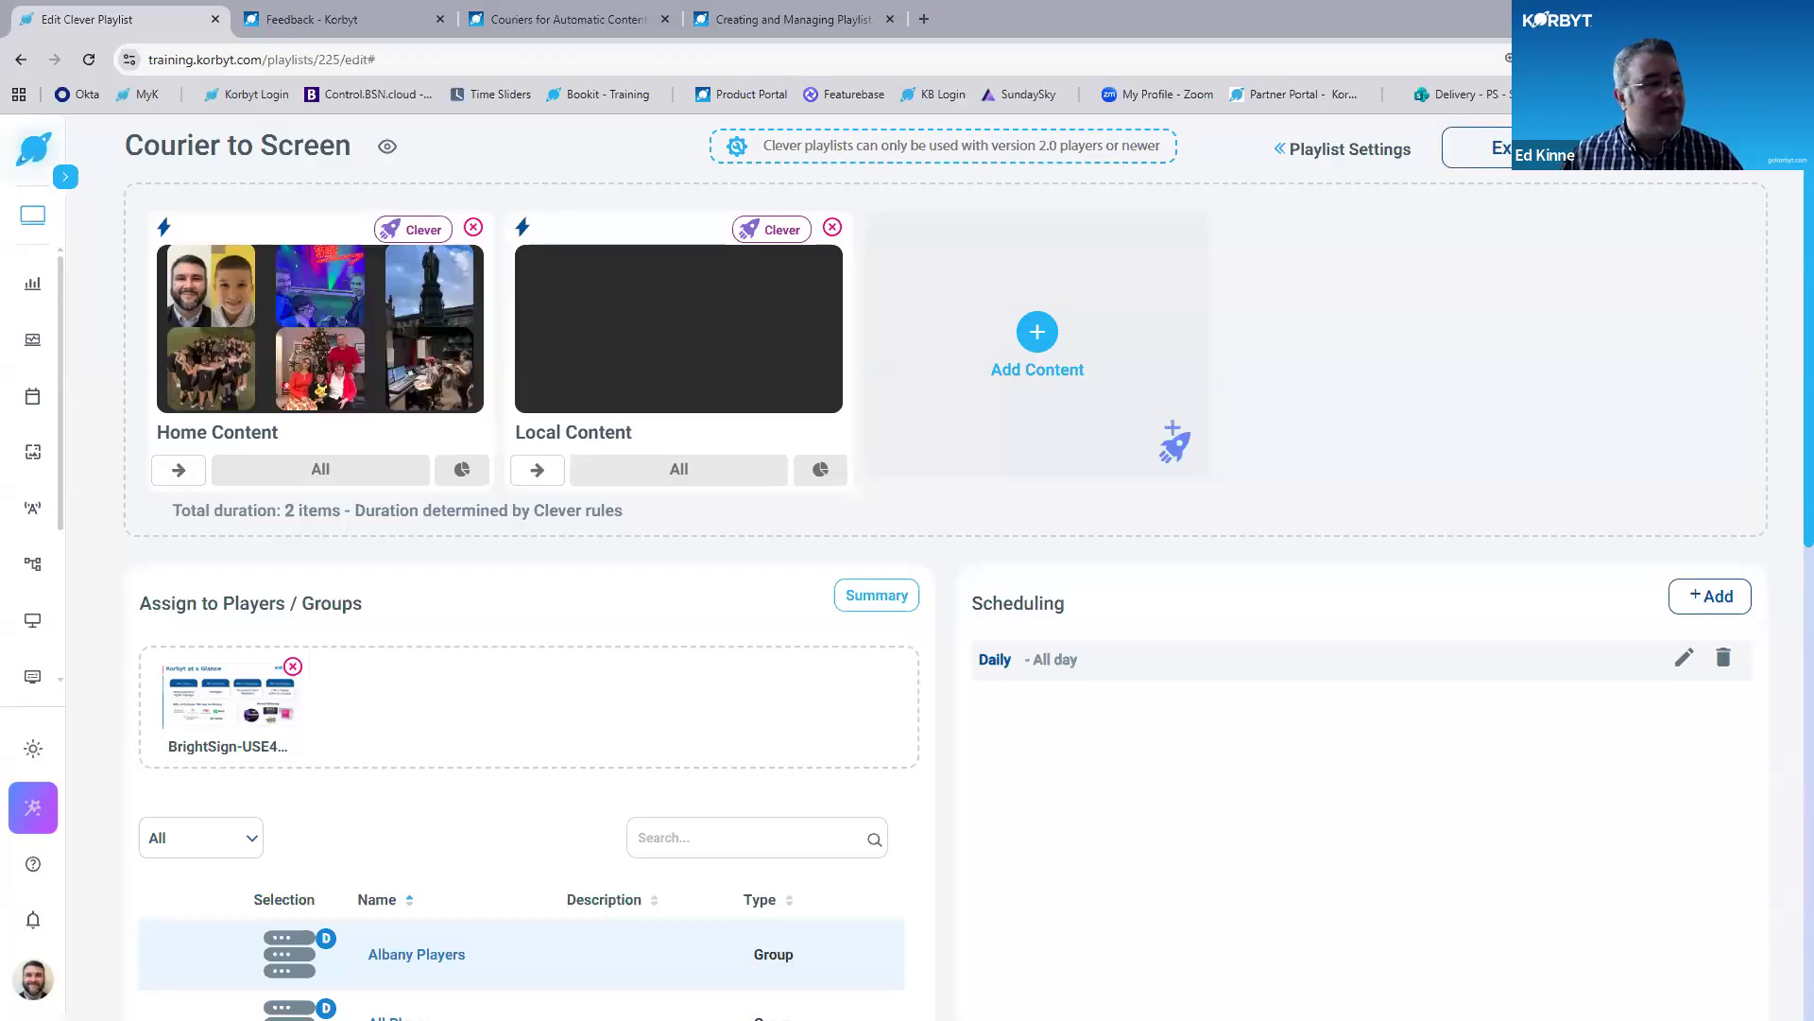
left_click(1530, 149)
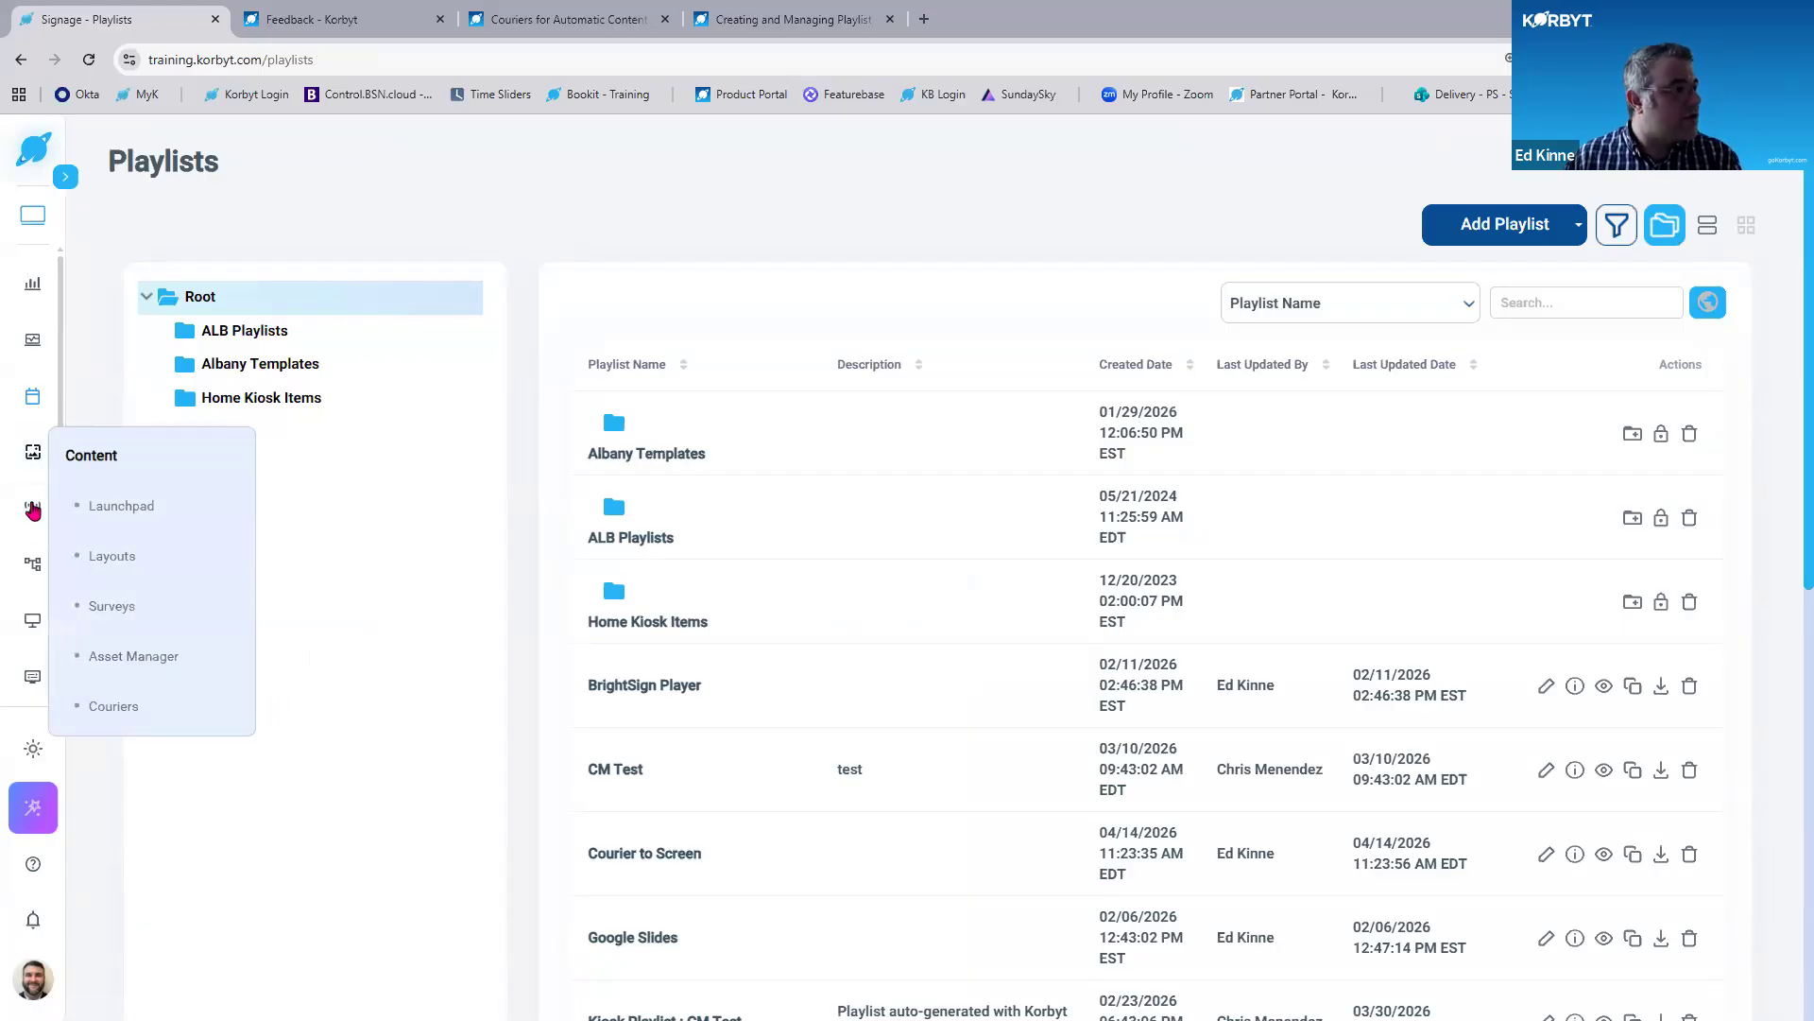
Open the couriers list and switch the Home Photos Google courier off and on again.
mouse_move(29, 464)
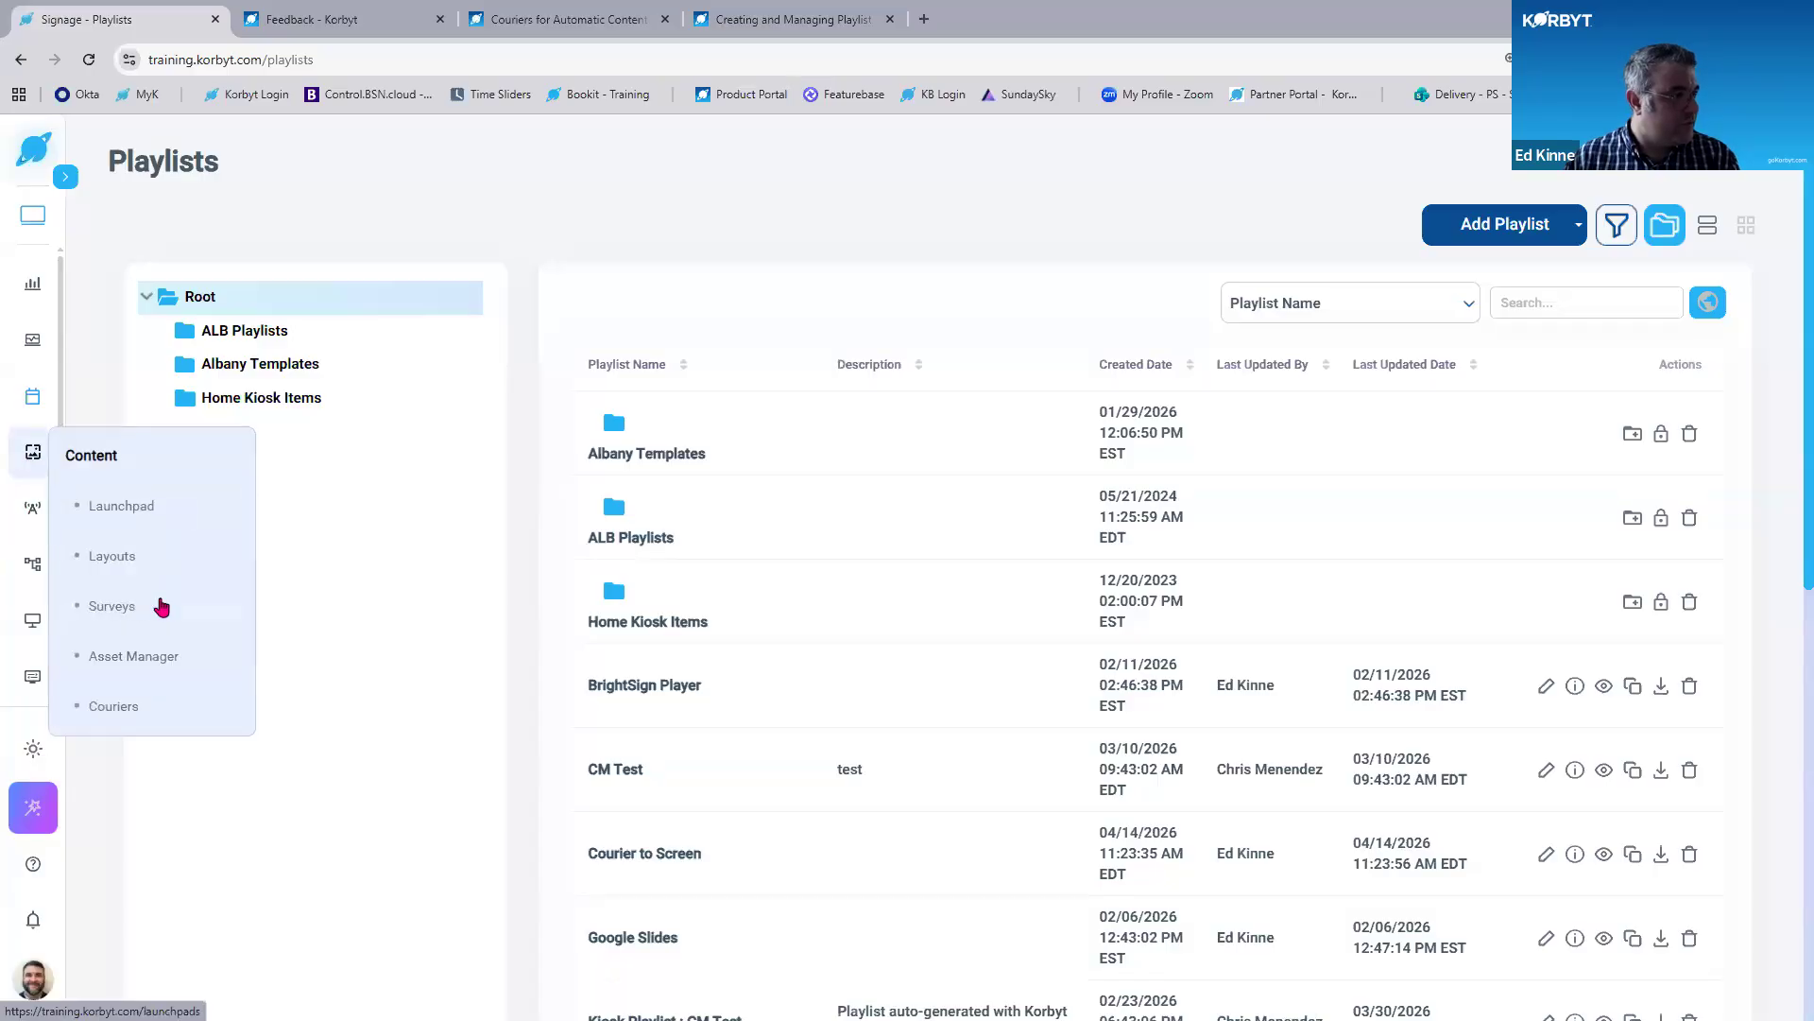
left_click(114, 706)
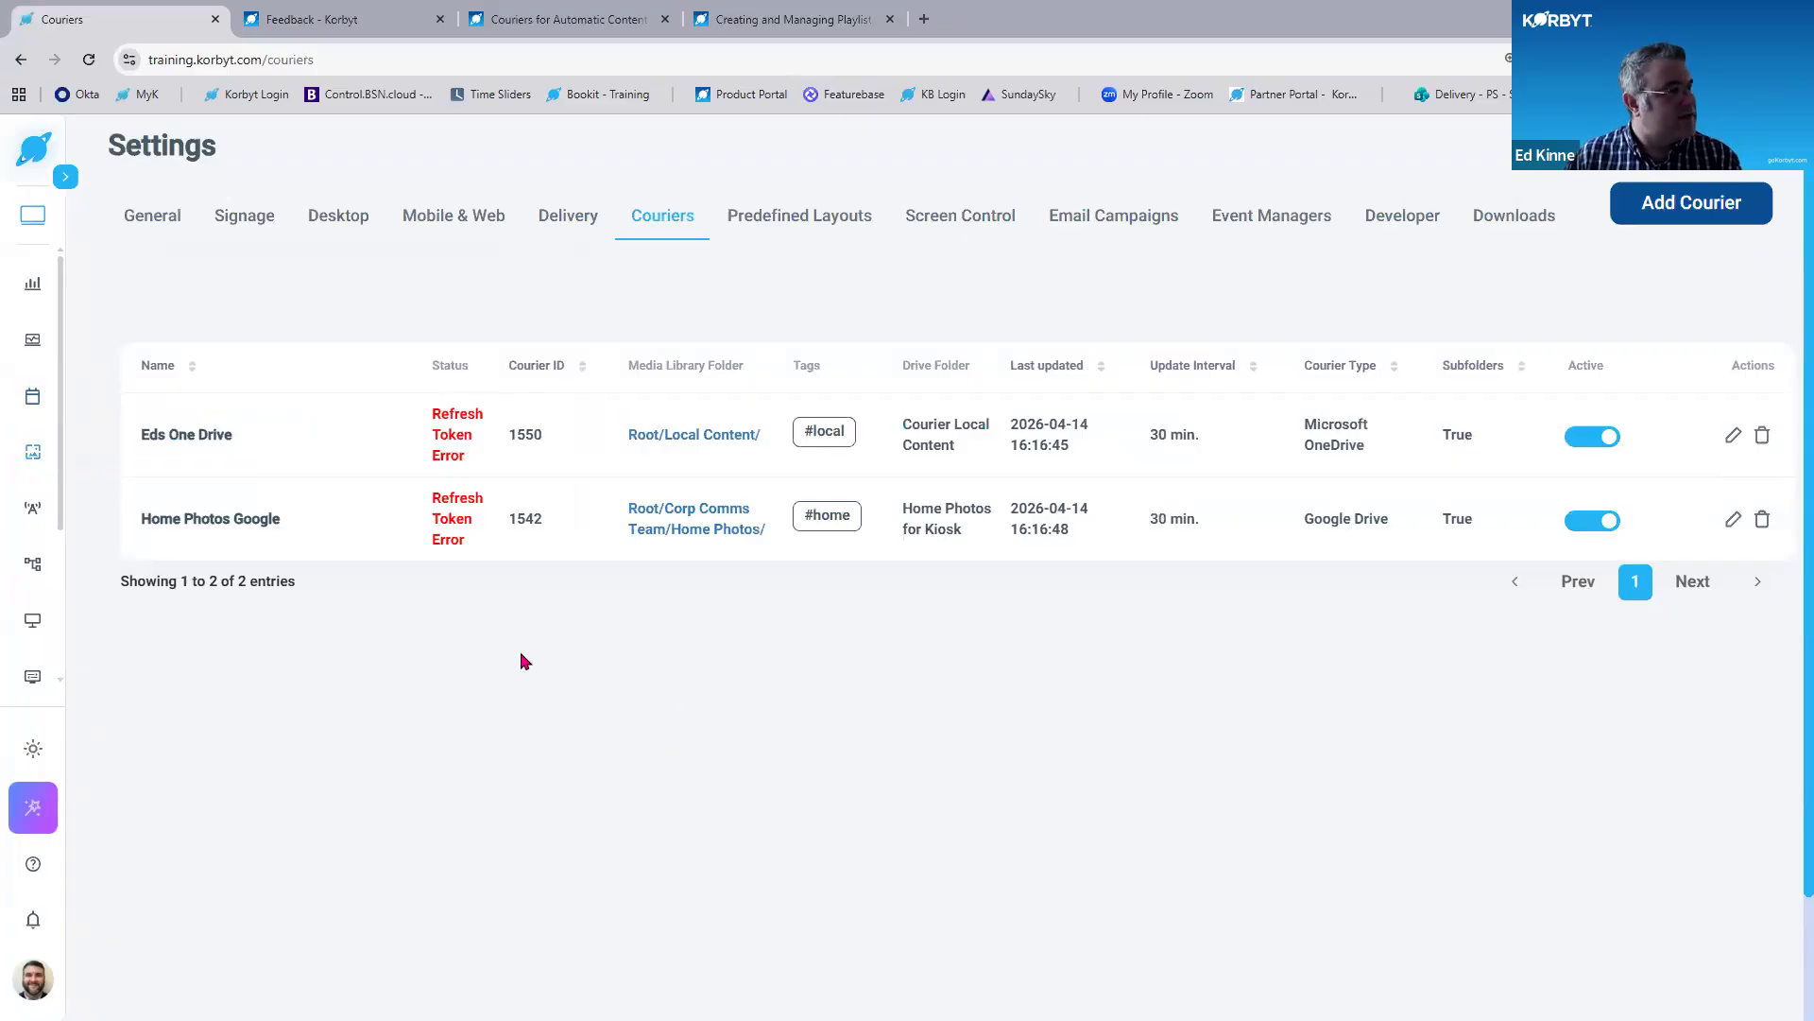
left_click(1595, 524)
left_click(1572, 524)
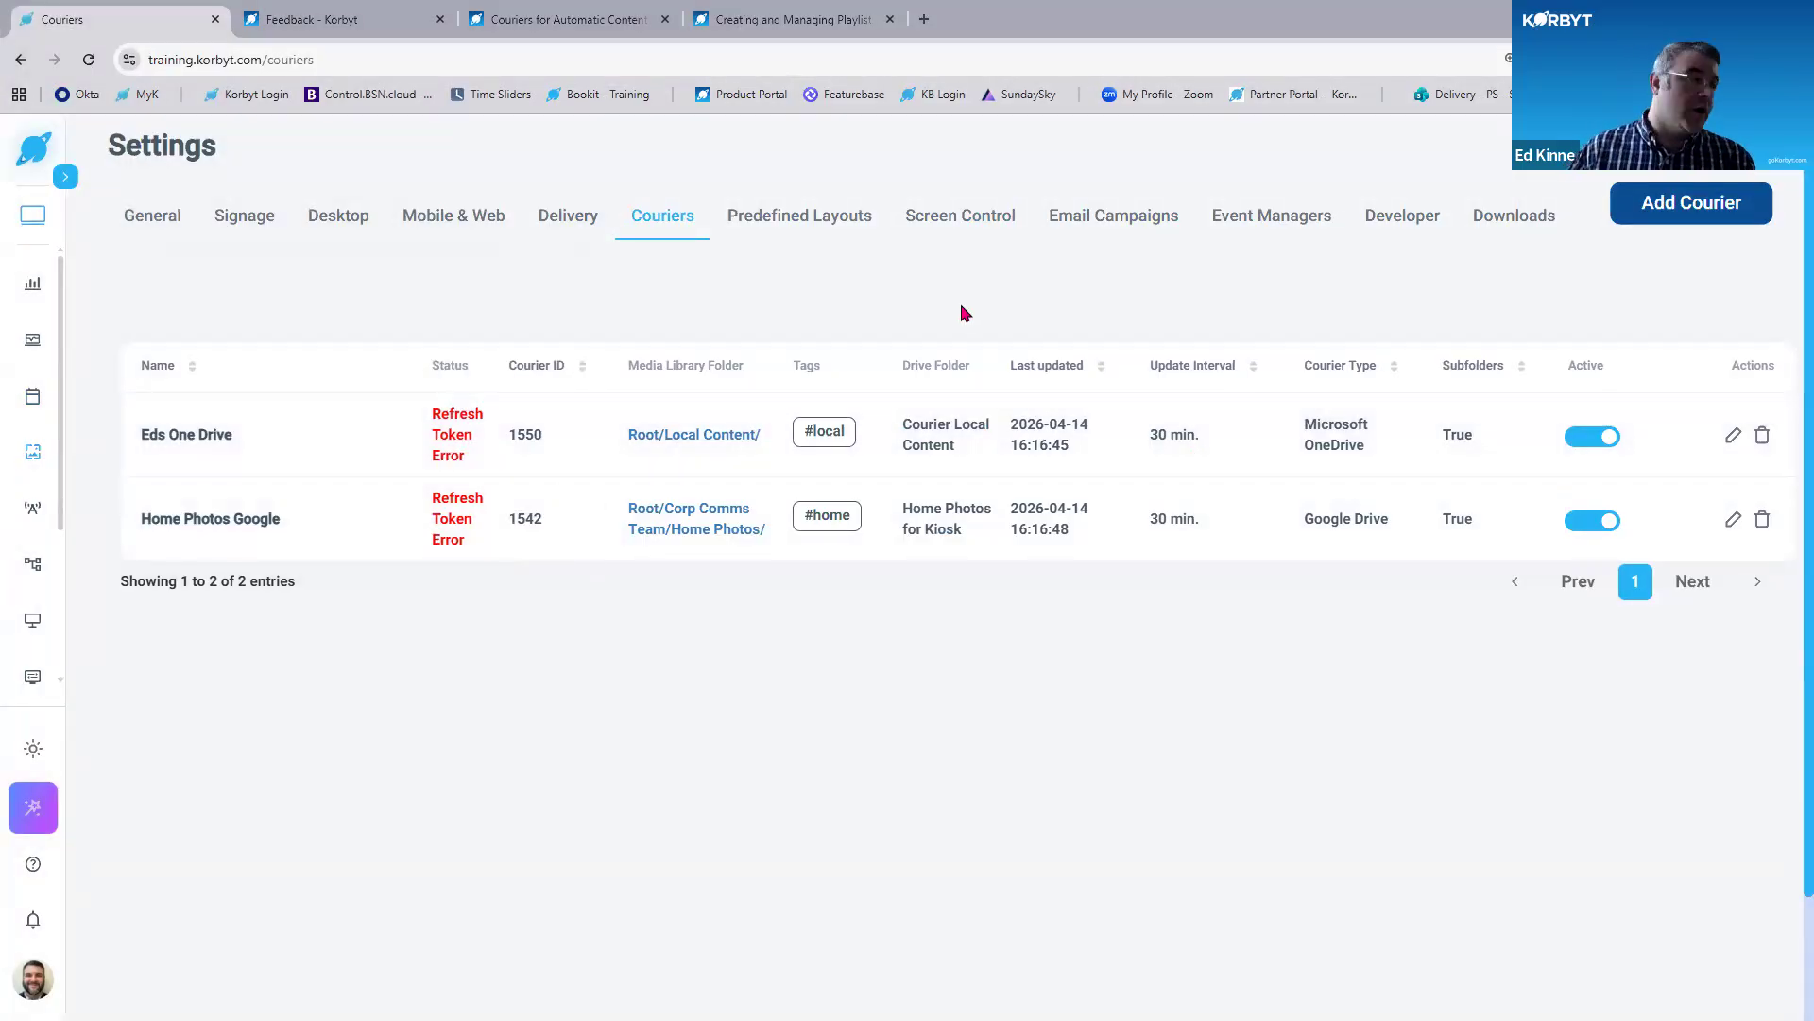
Open the players list, sort it by most recent check-in, and open the BrightSign player's details.
left_click(23, 59)
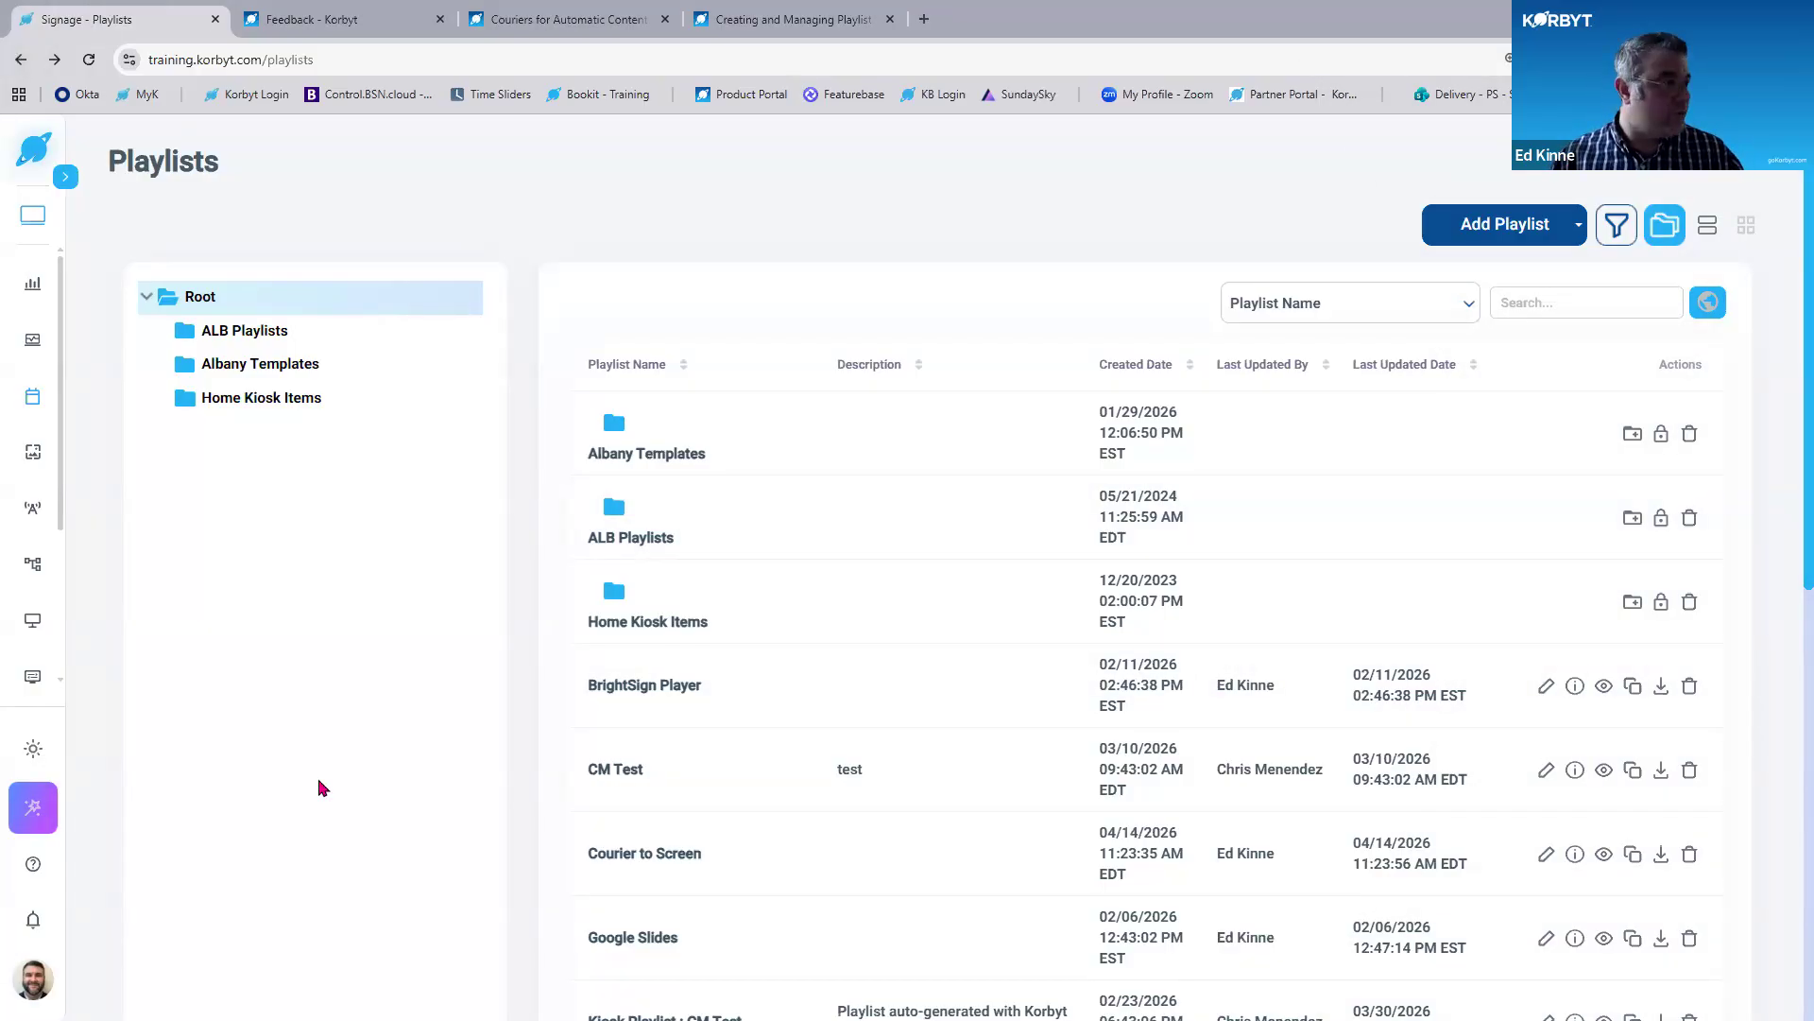
mouse_move(35, 340)
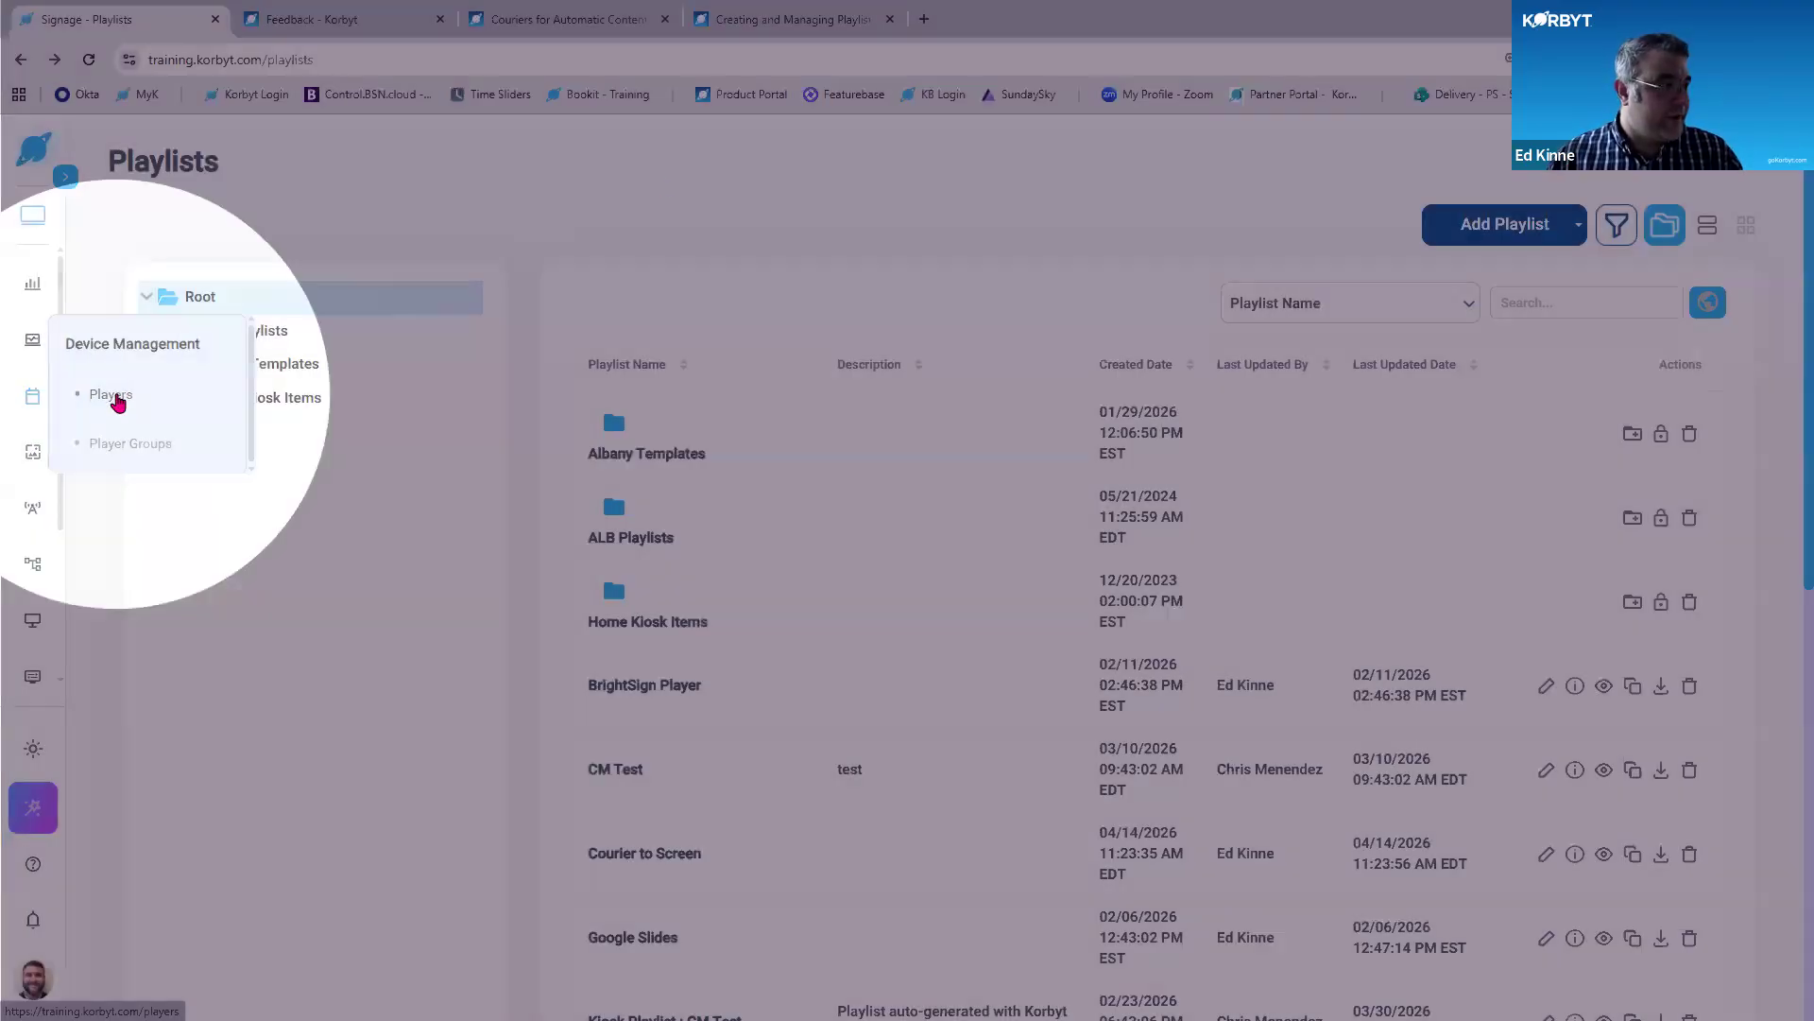
left_click(120, 401)
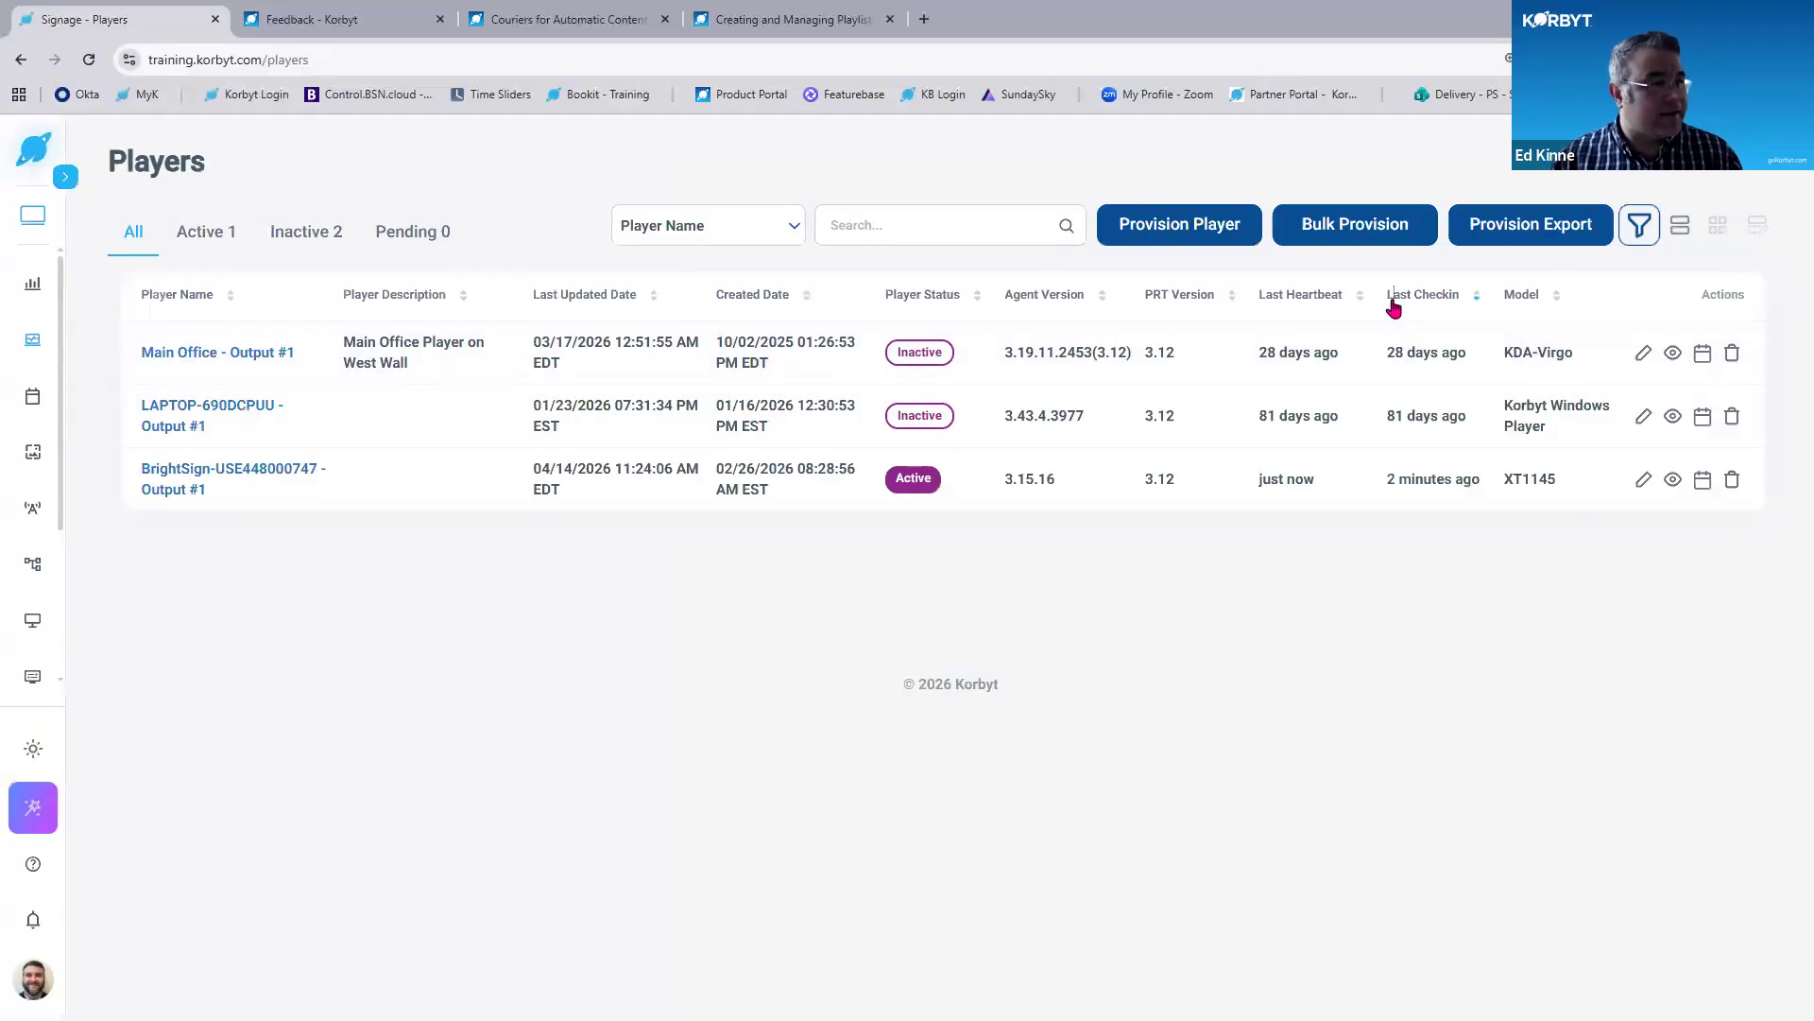
left_click(1393, 300)
left_click(1399, 295)
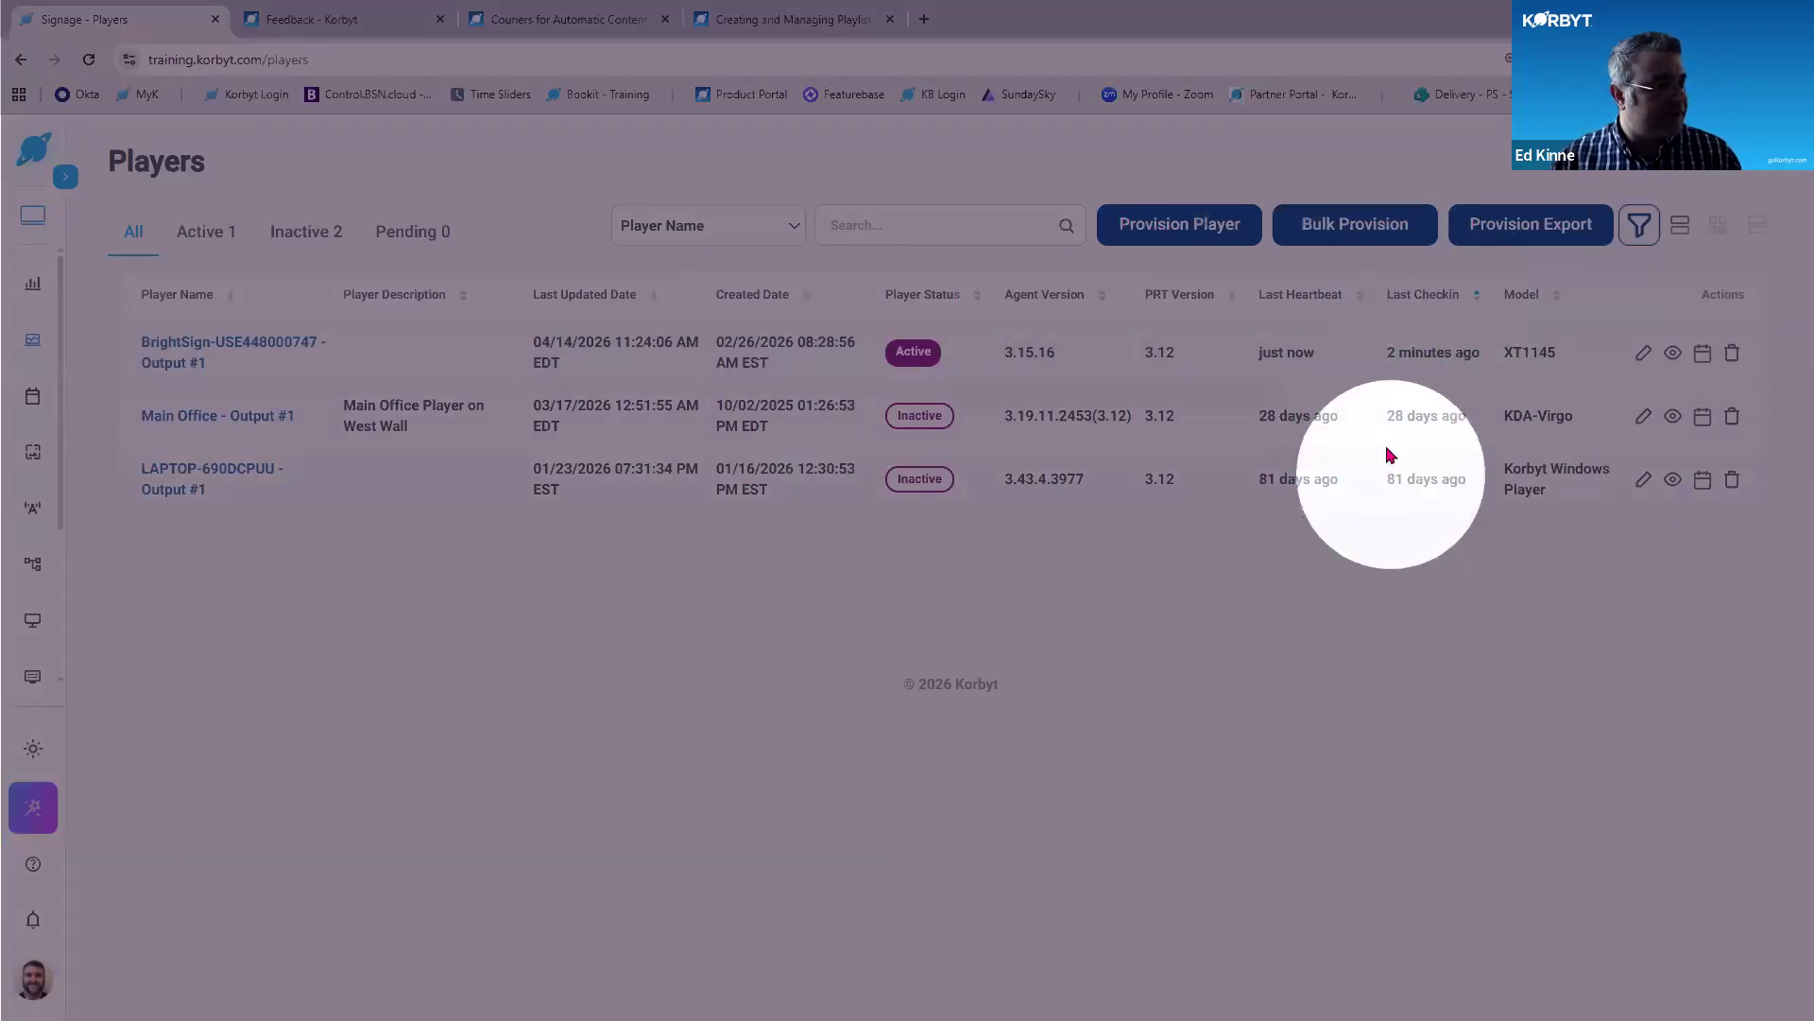
key("ctrl")
key("ctrl")
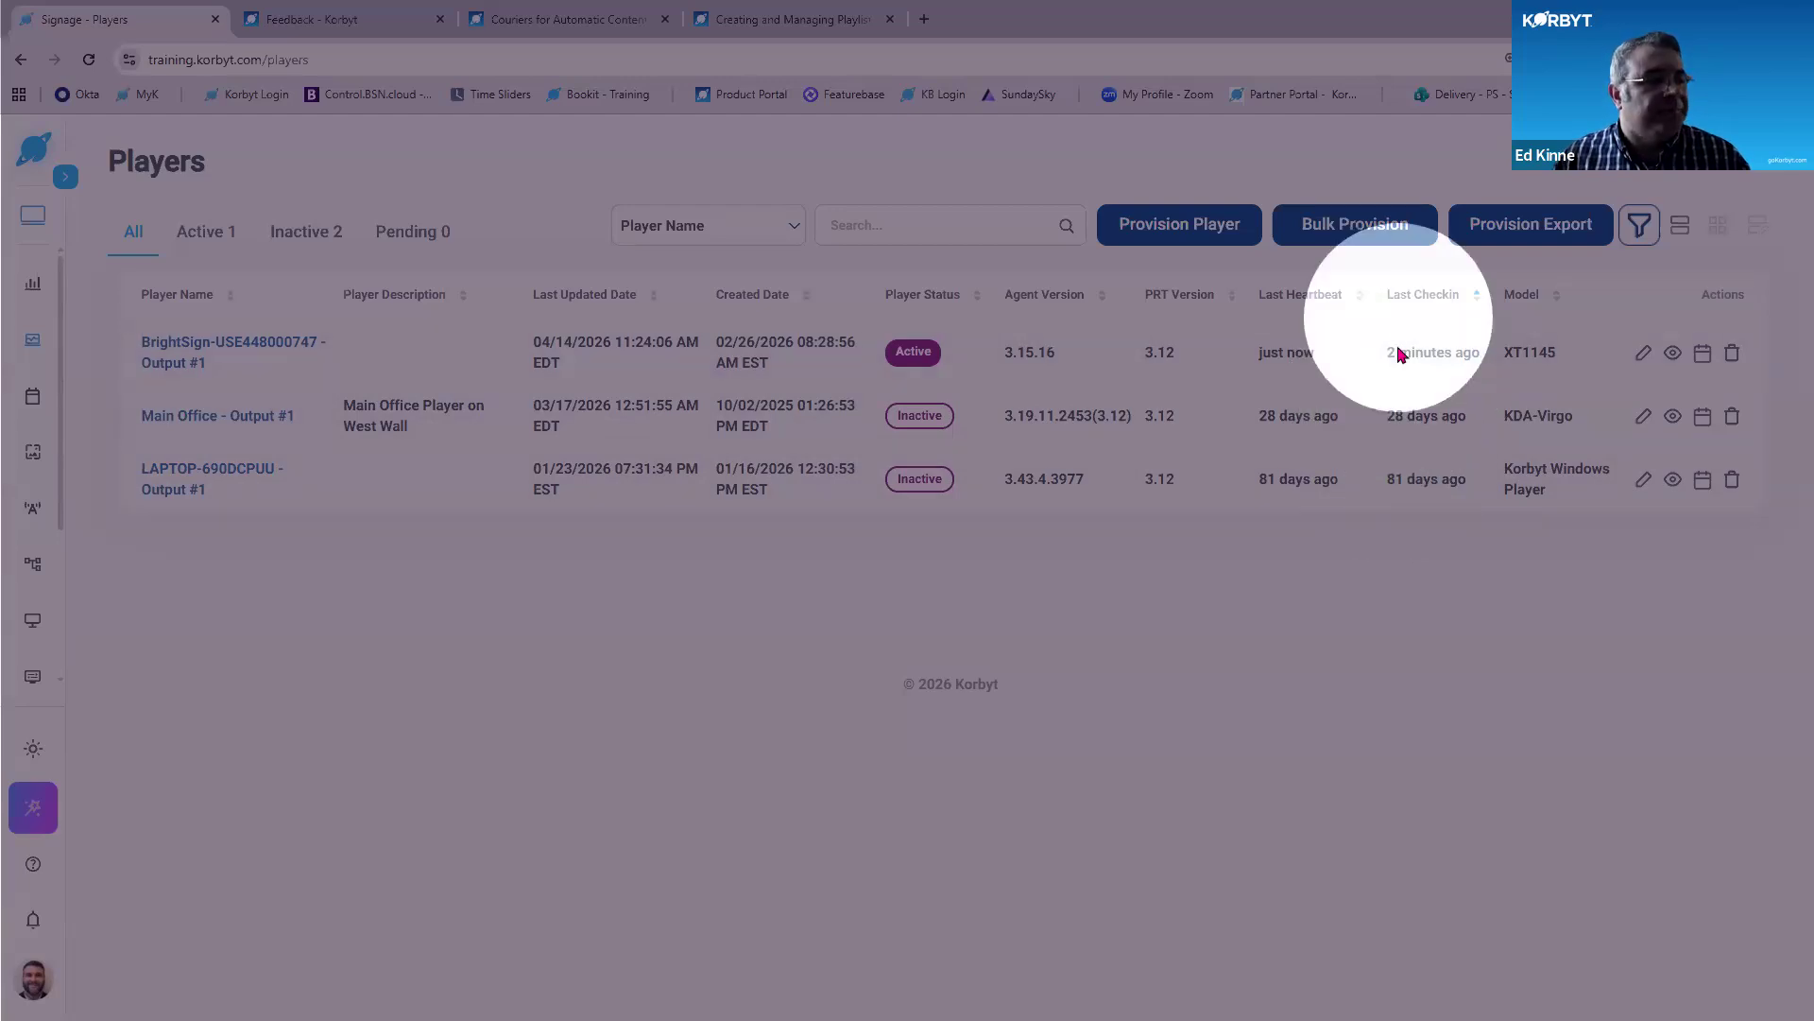
key("ctrl")
key("ctrl")
key("ctrl")
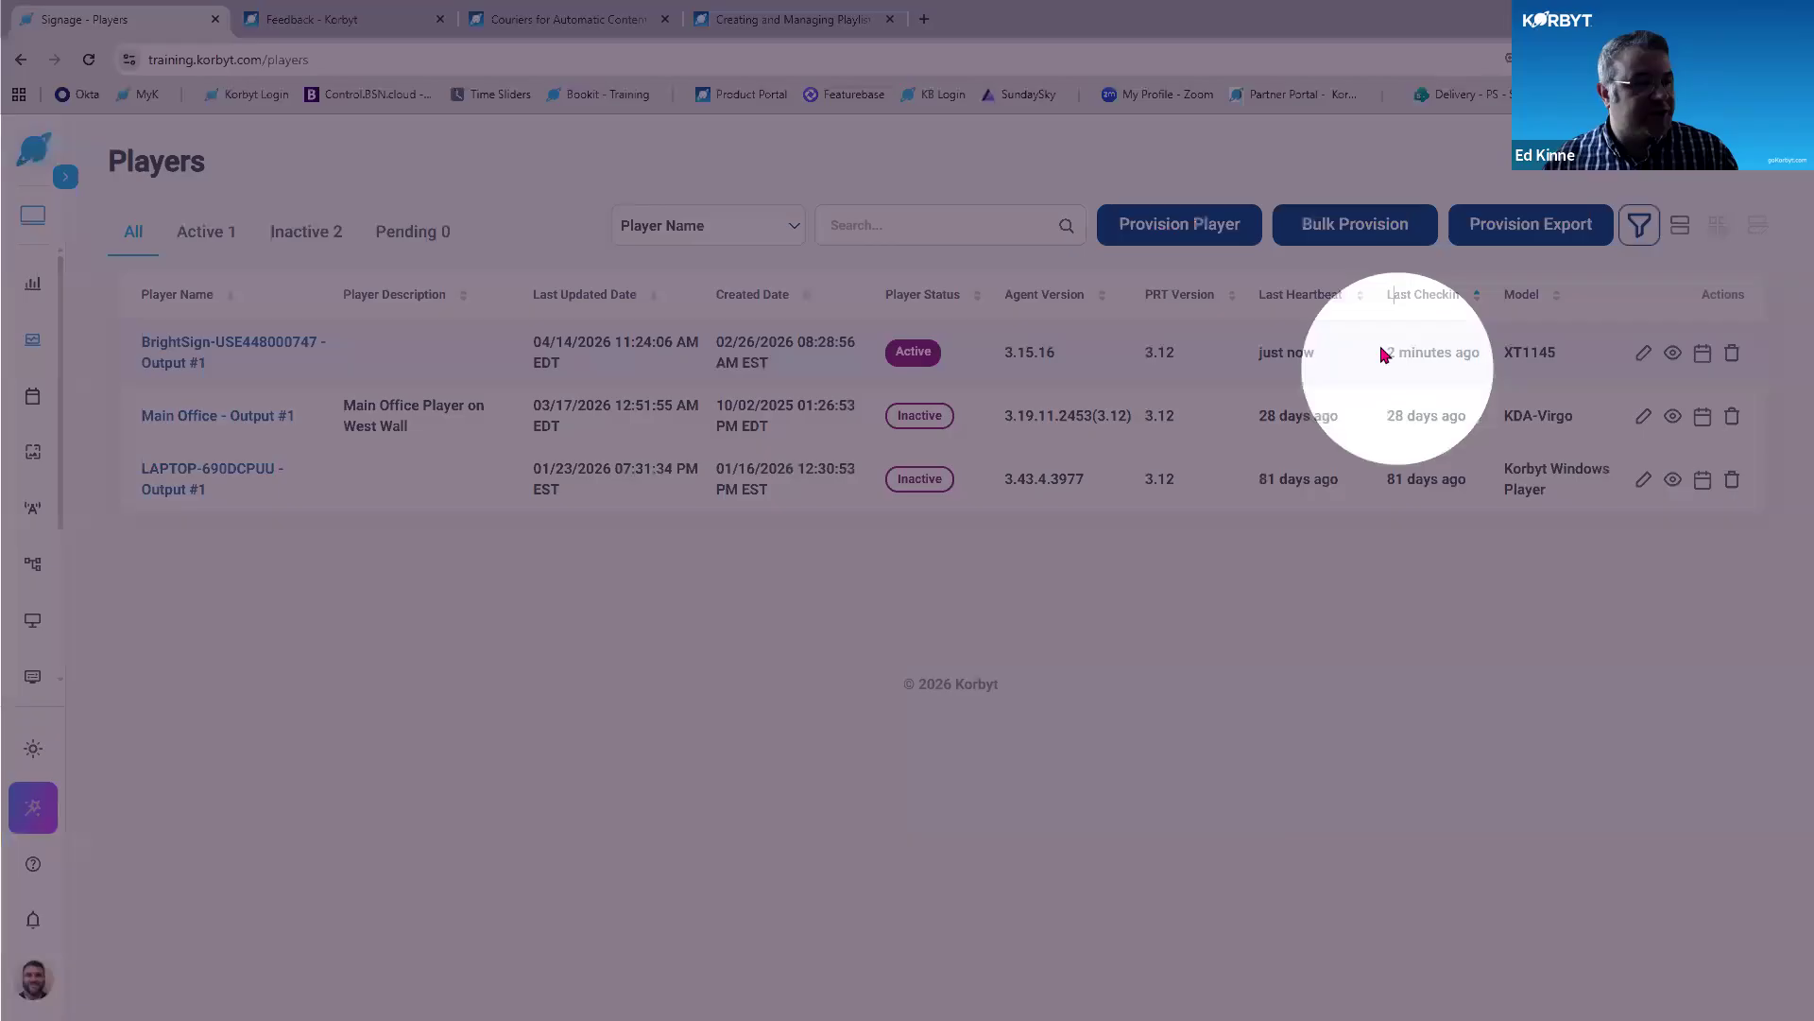
mouse_move(1398, 350)
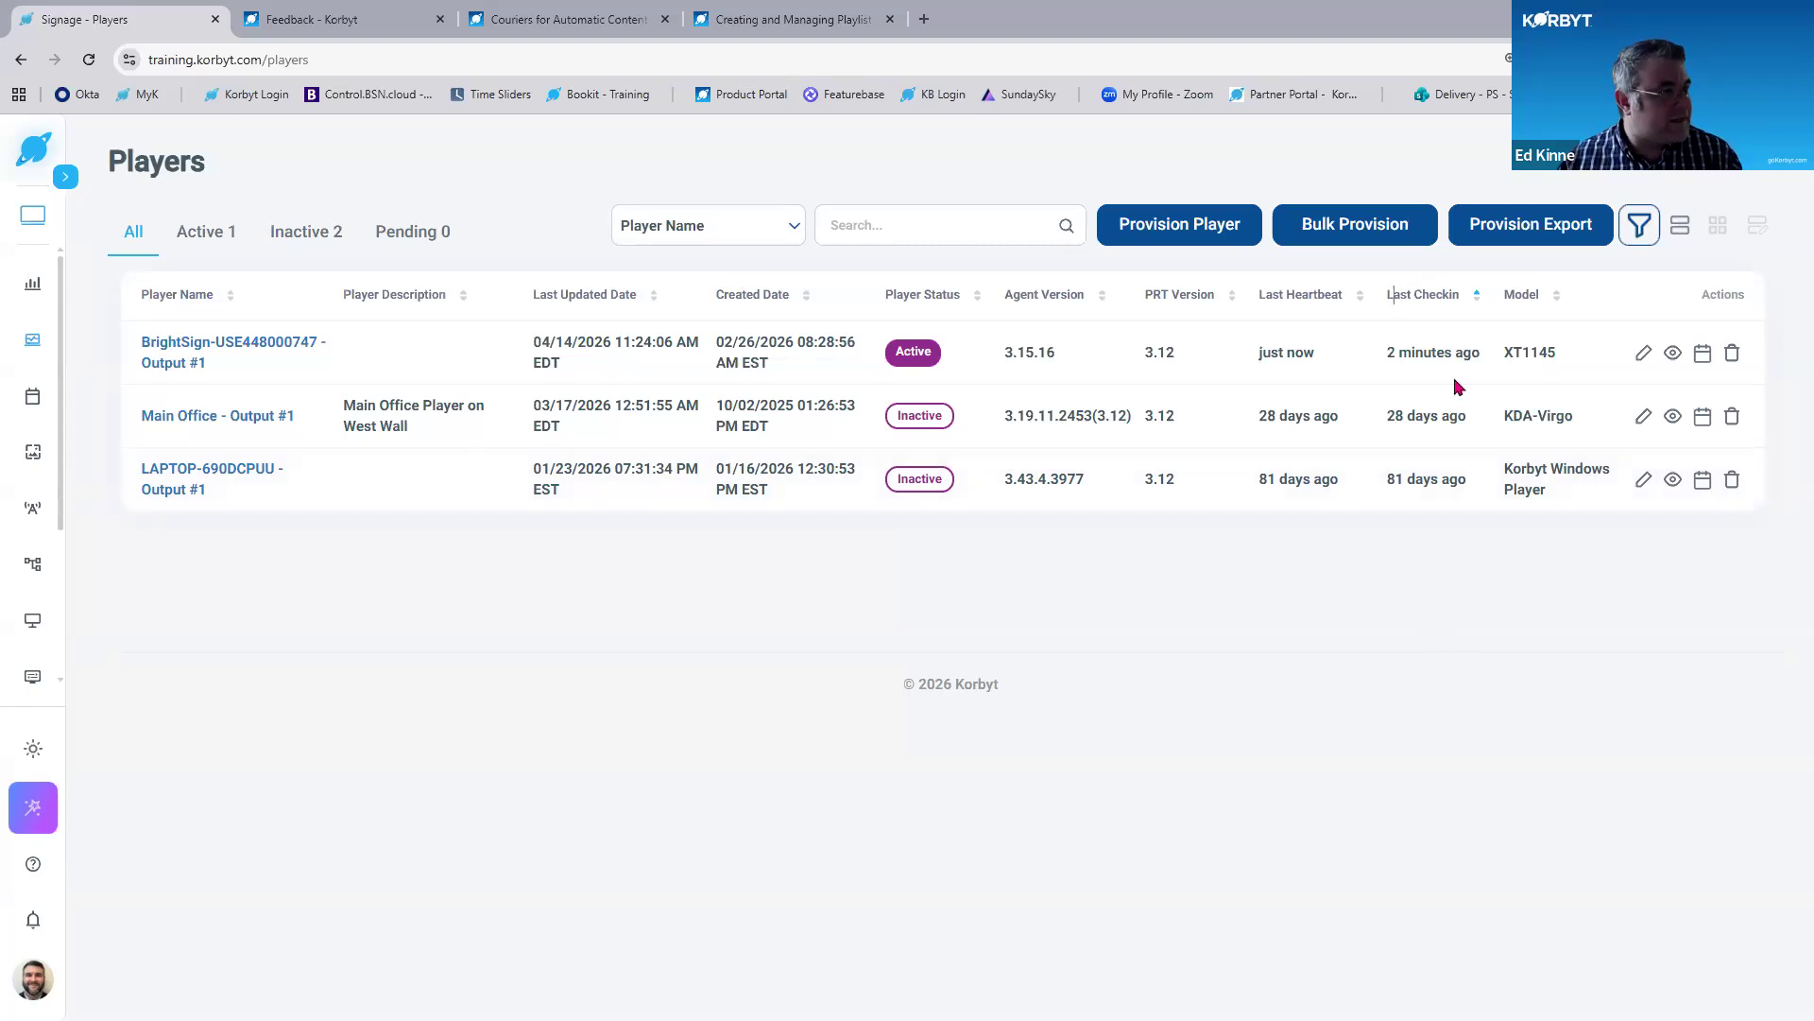
left_click(1644, 355)
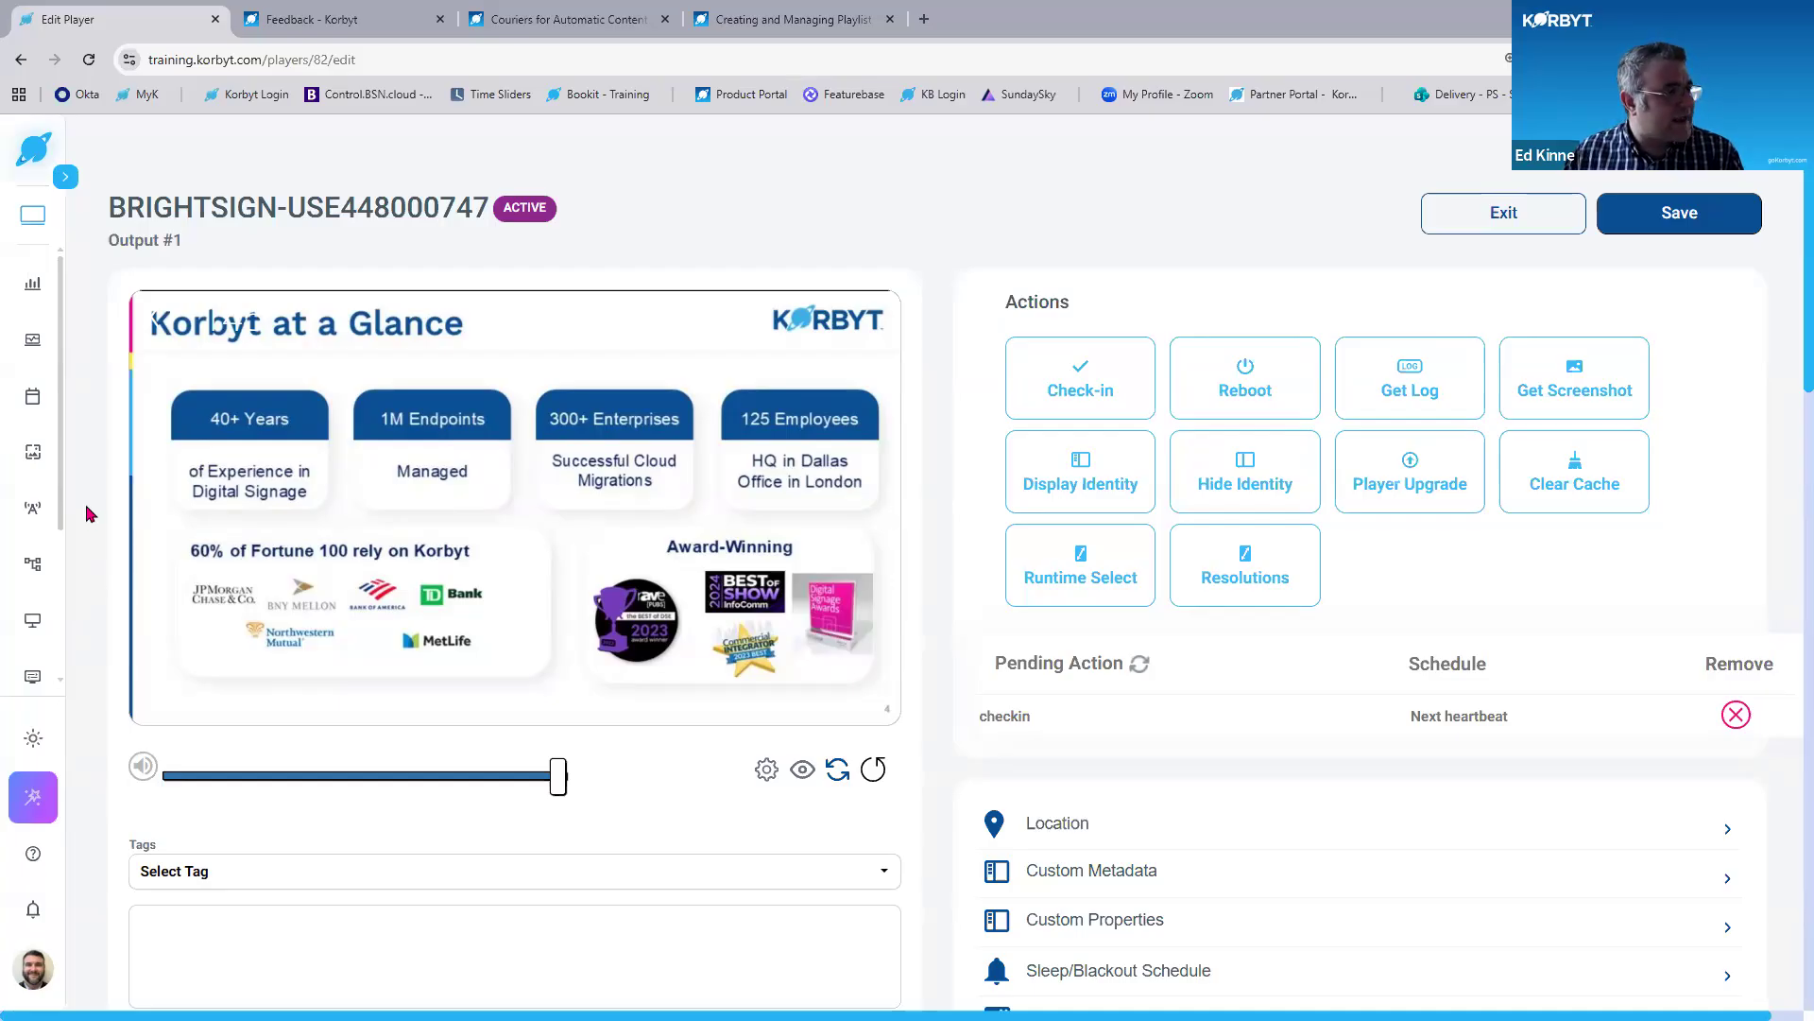
Return to the couriers list and check the Home Photos Google courier's status and active switch.
mouse_move(34, 454)
left_click(118, 716)
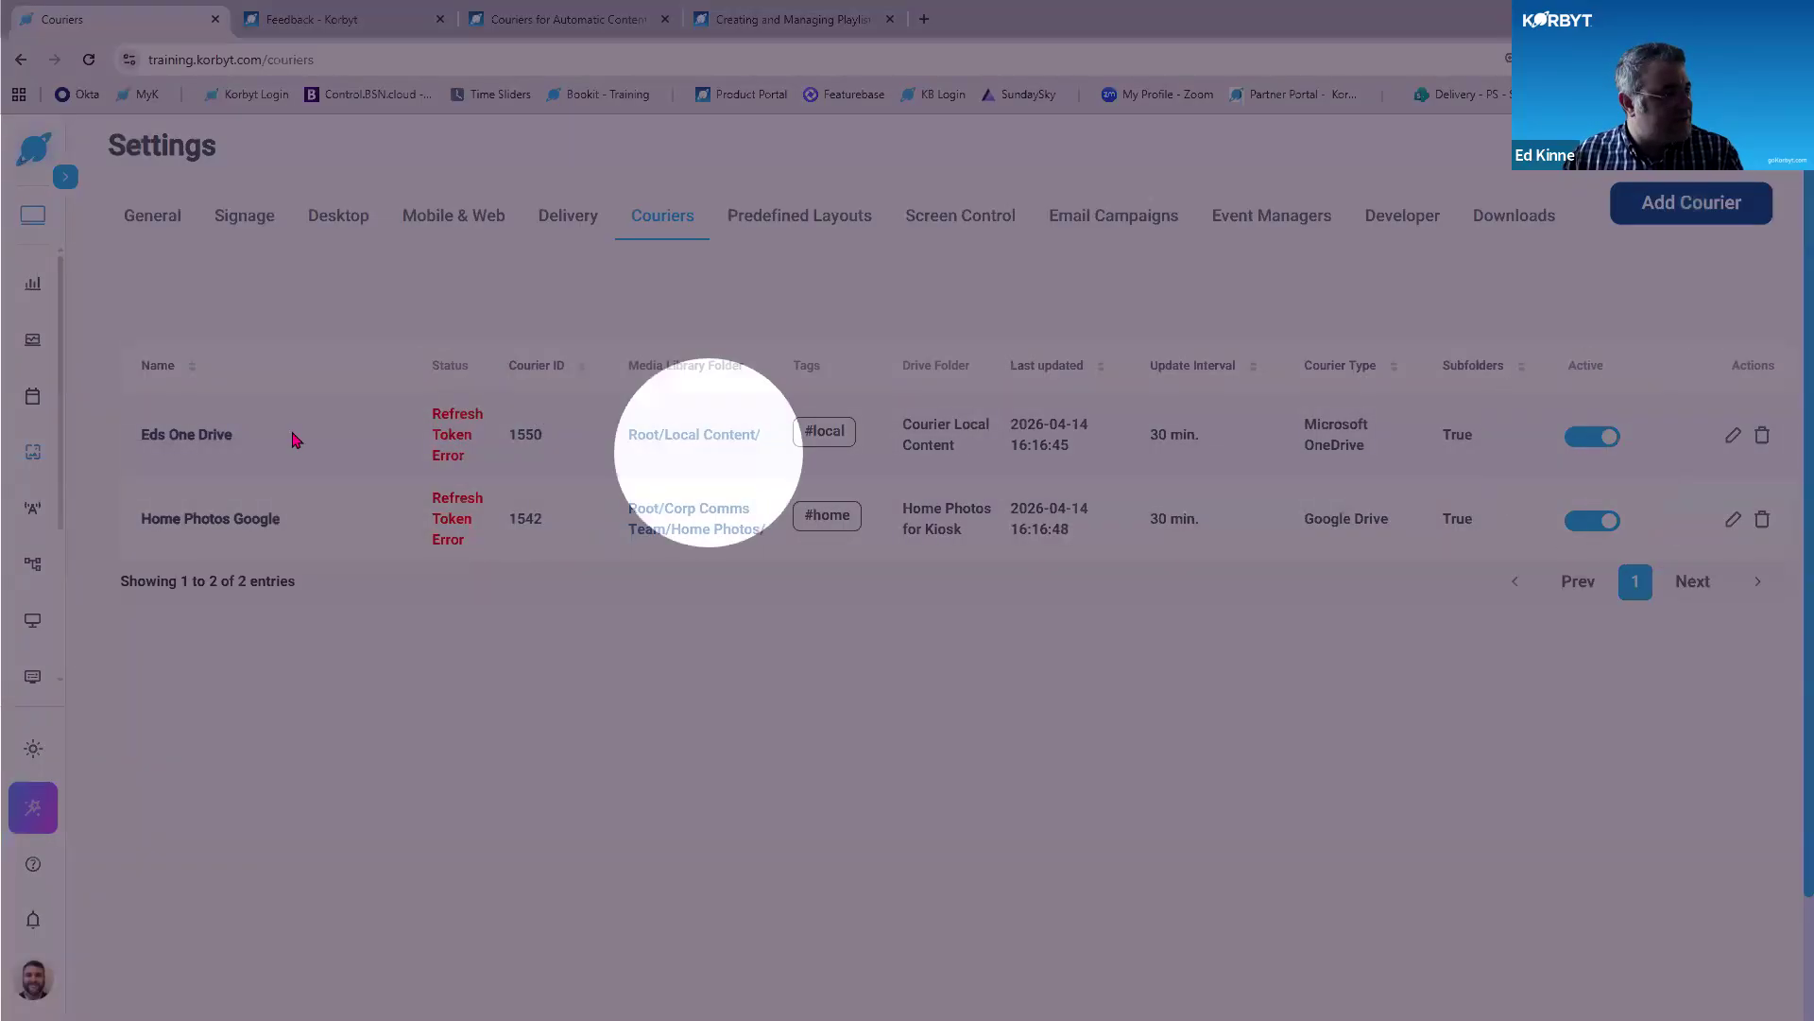
left_click(1618, 531)
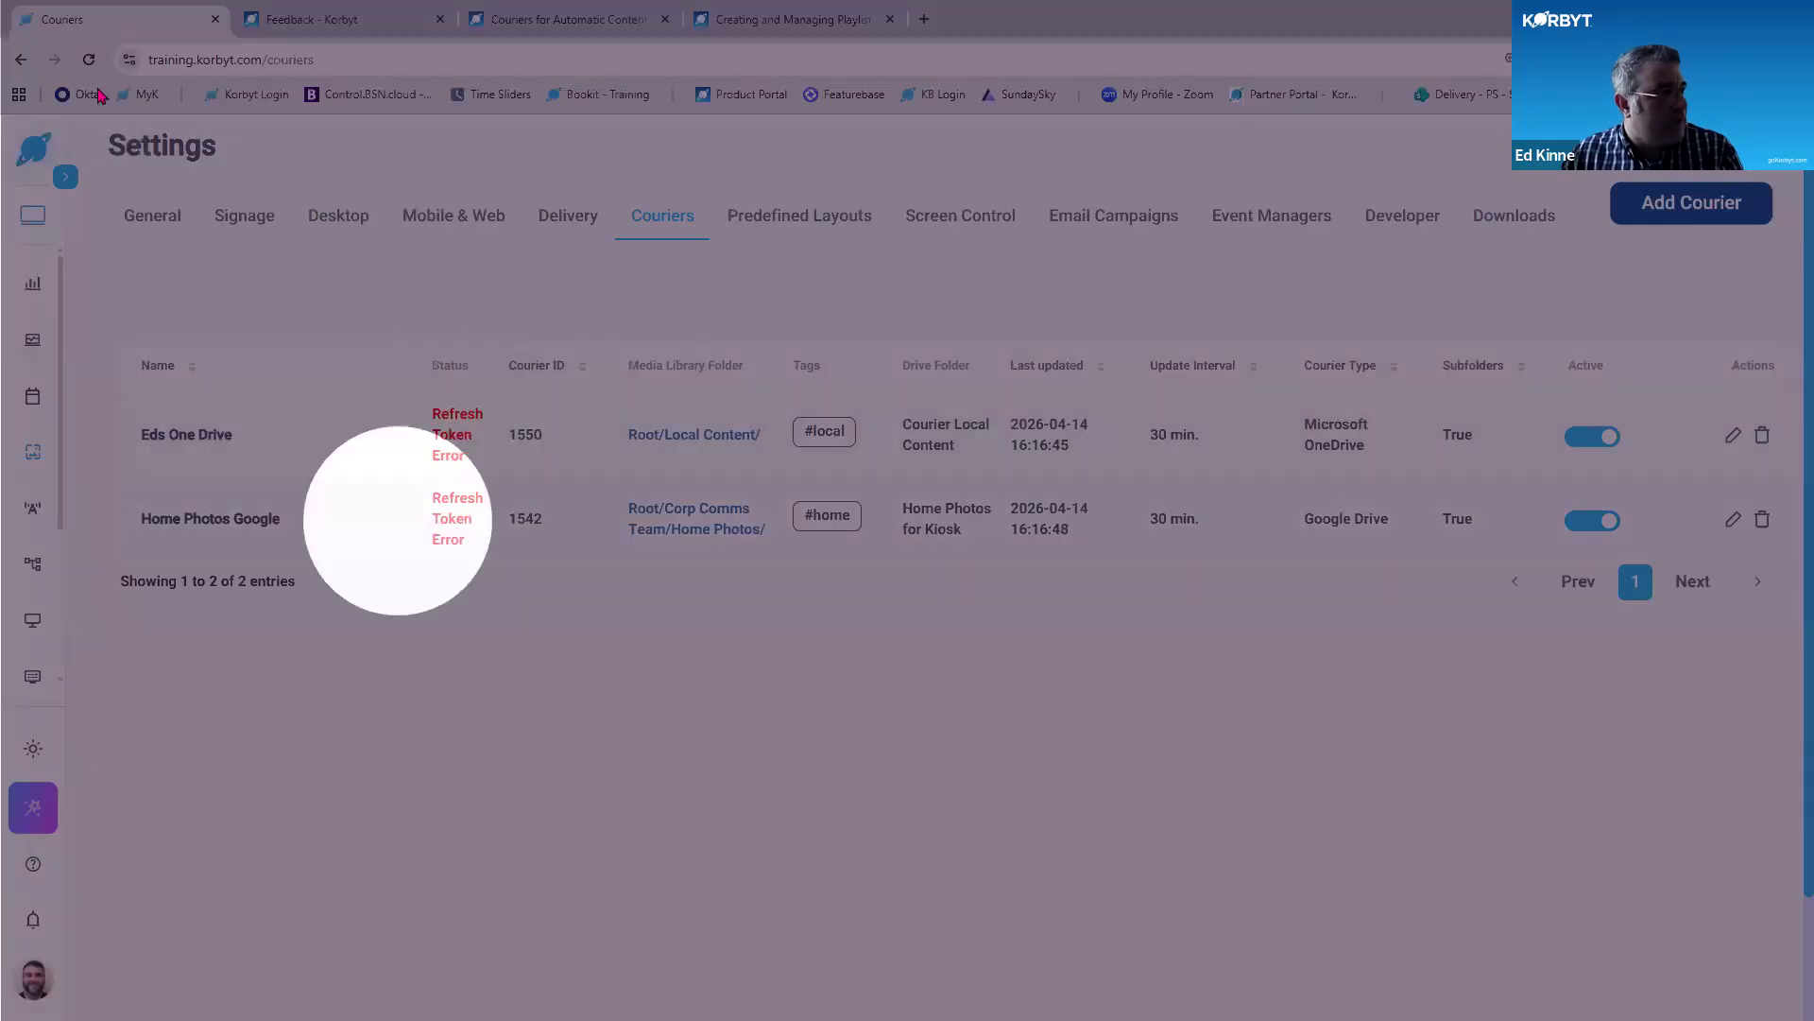
Reload the couriers list and re-save the Eds One Drive courier with its existing settings.
left_click(90, 61)
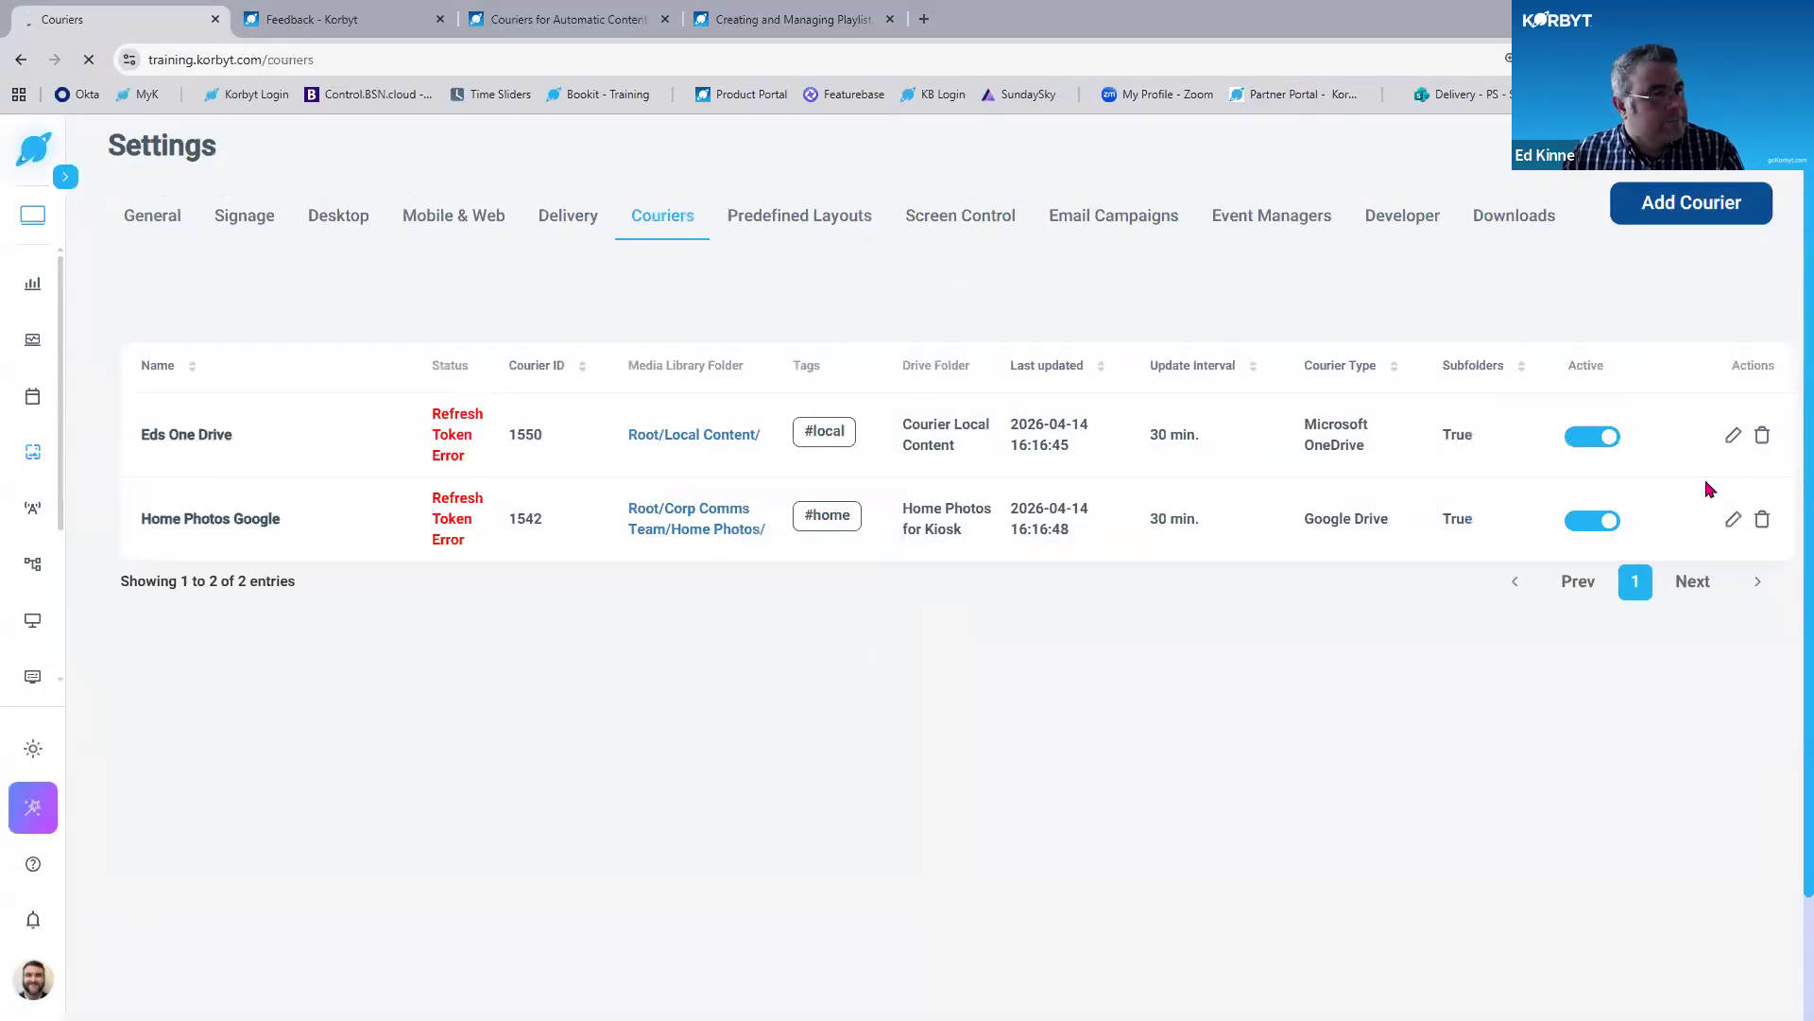
left_click(1731, 441)
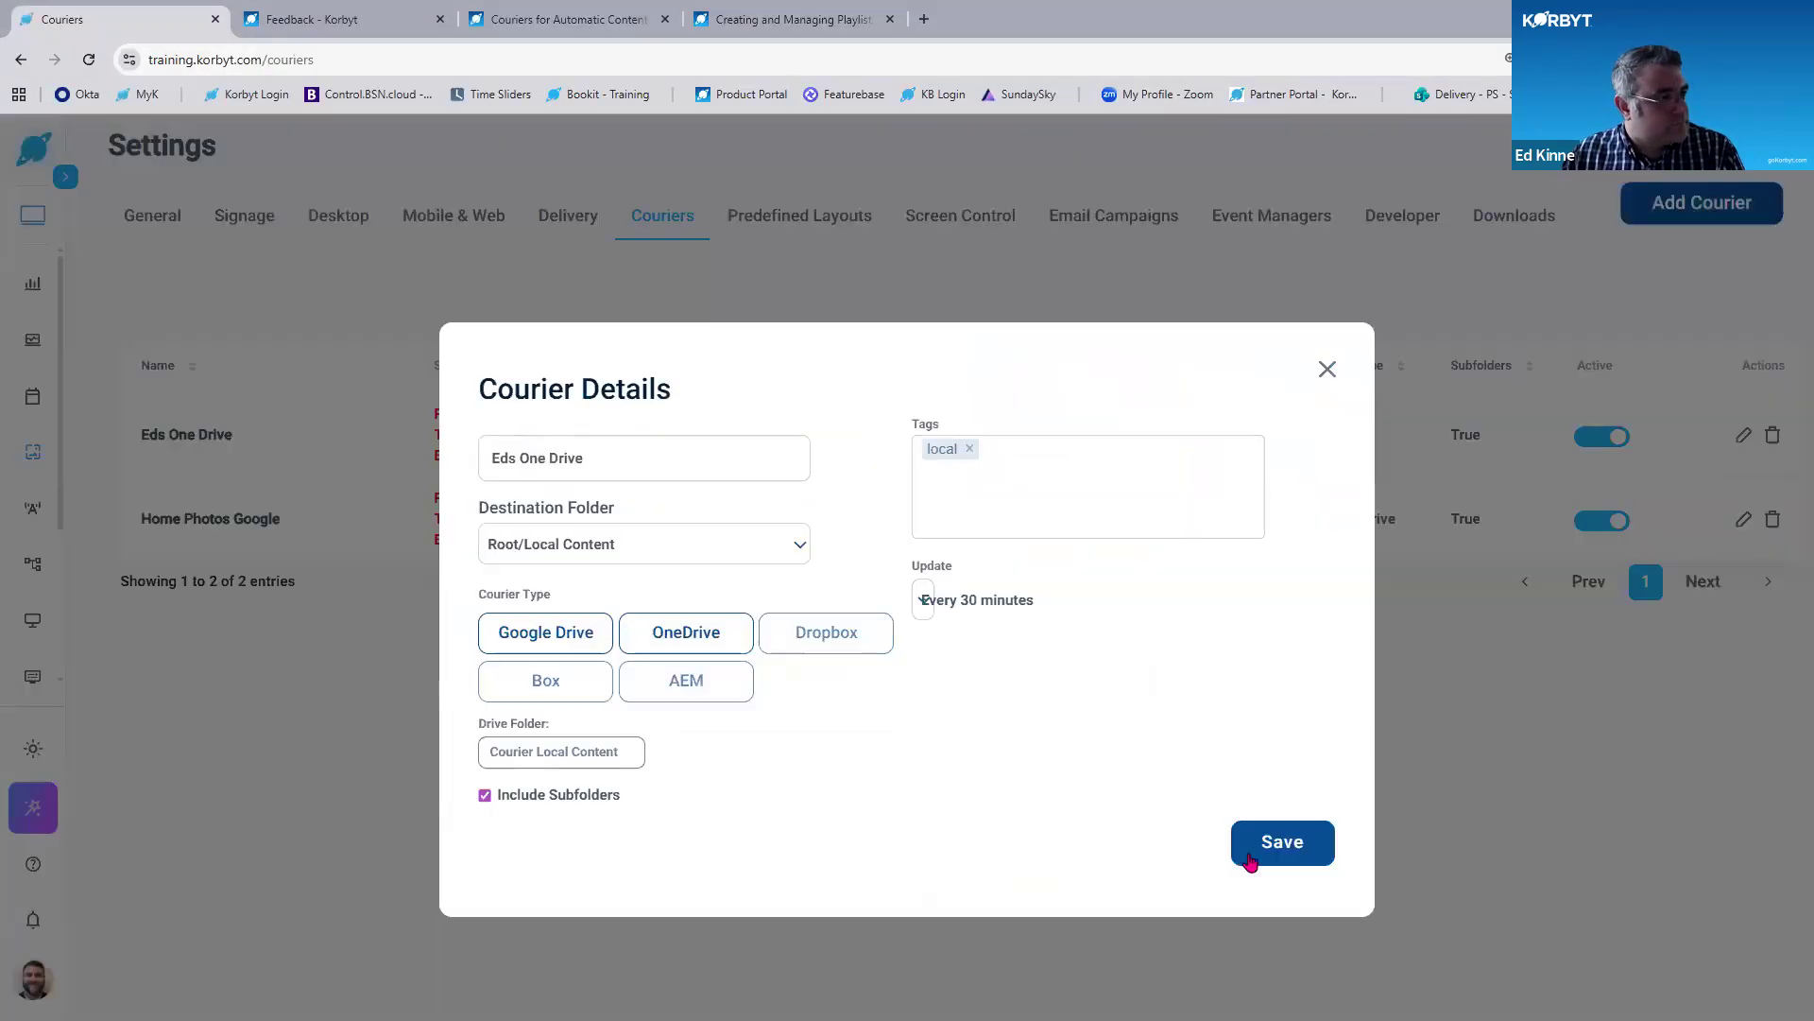
left_click(1310, 859)
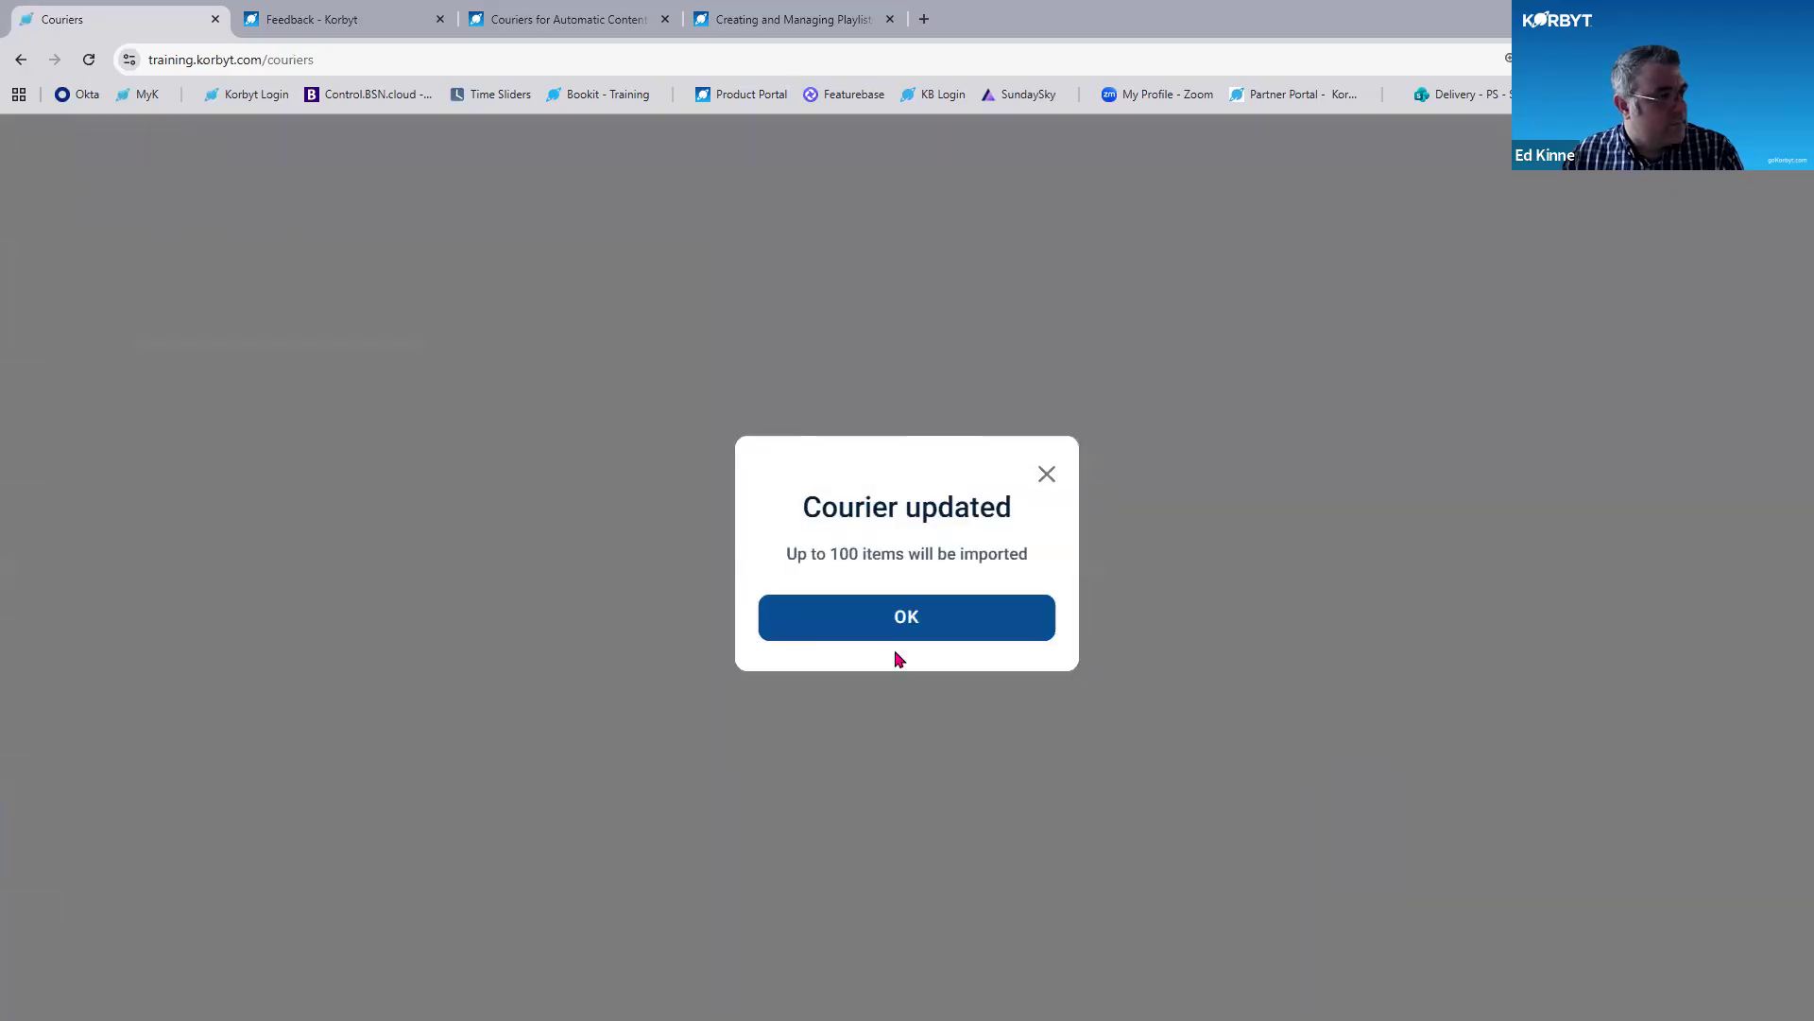
left_click(907, 618)
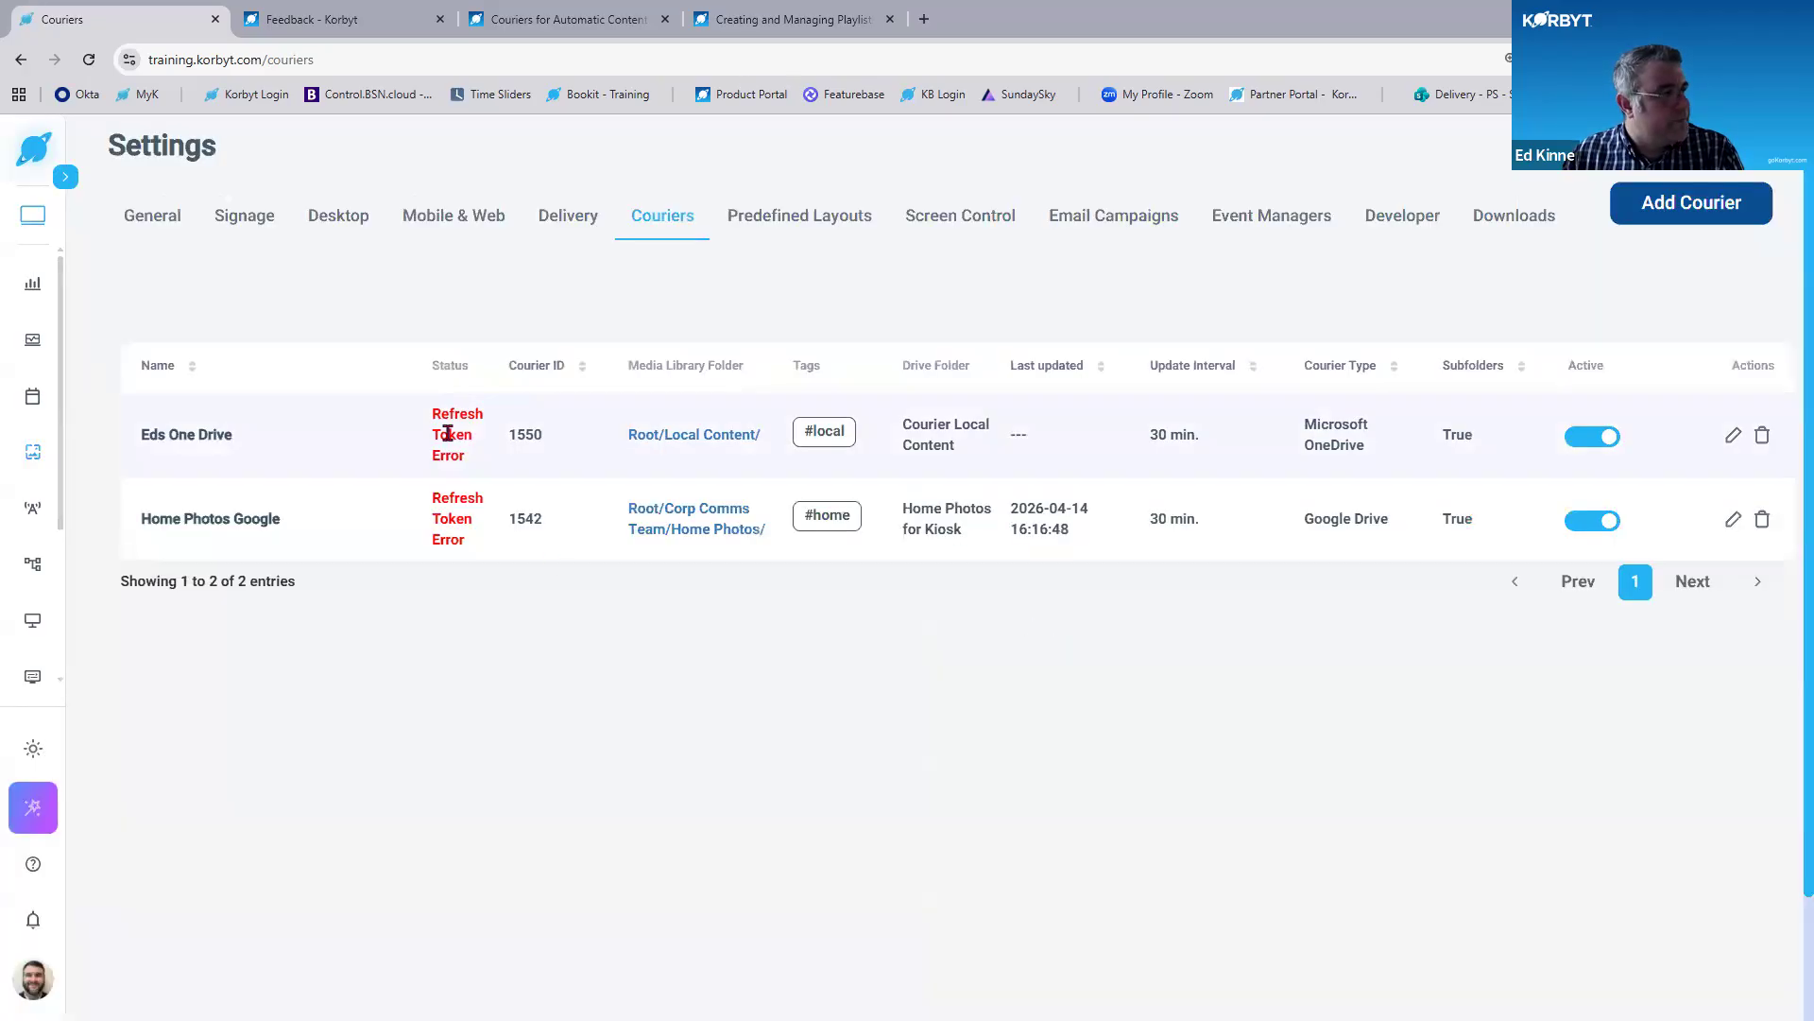
Reverse the name order of the couriers list and check the status of both couriers.
key("ctrl")
key("ctrl")
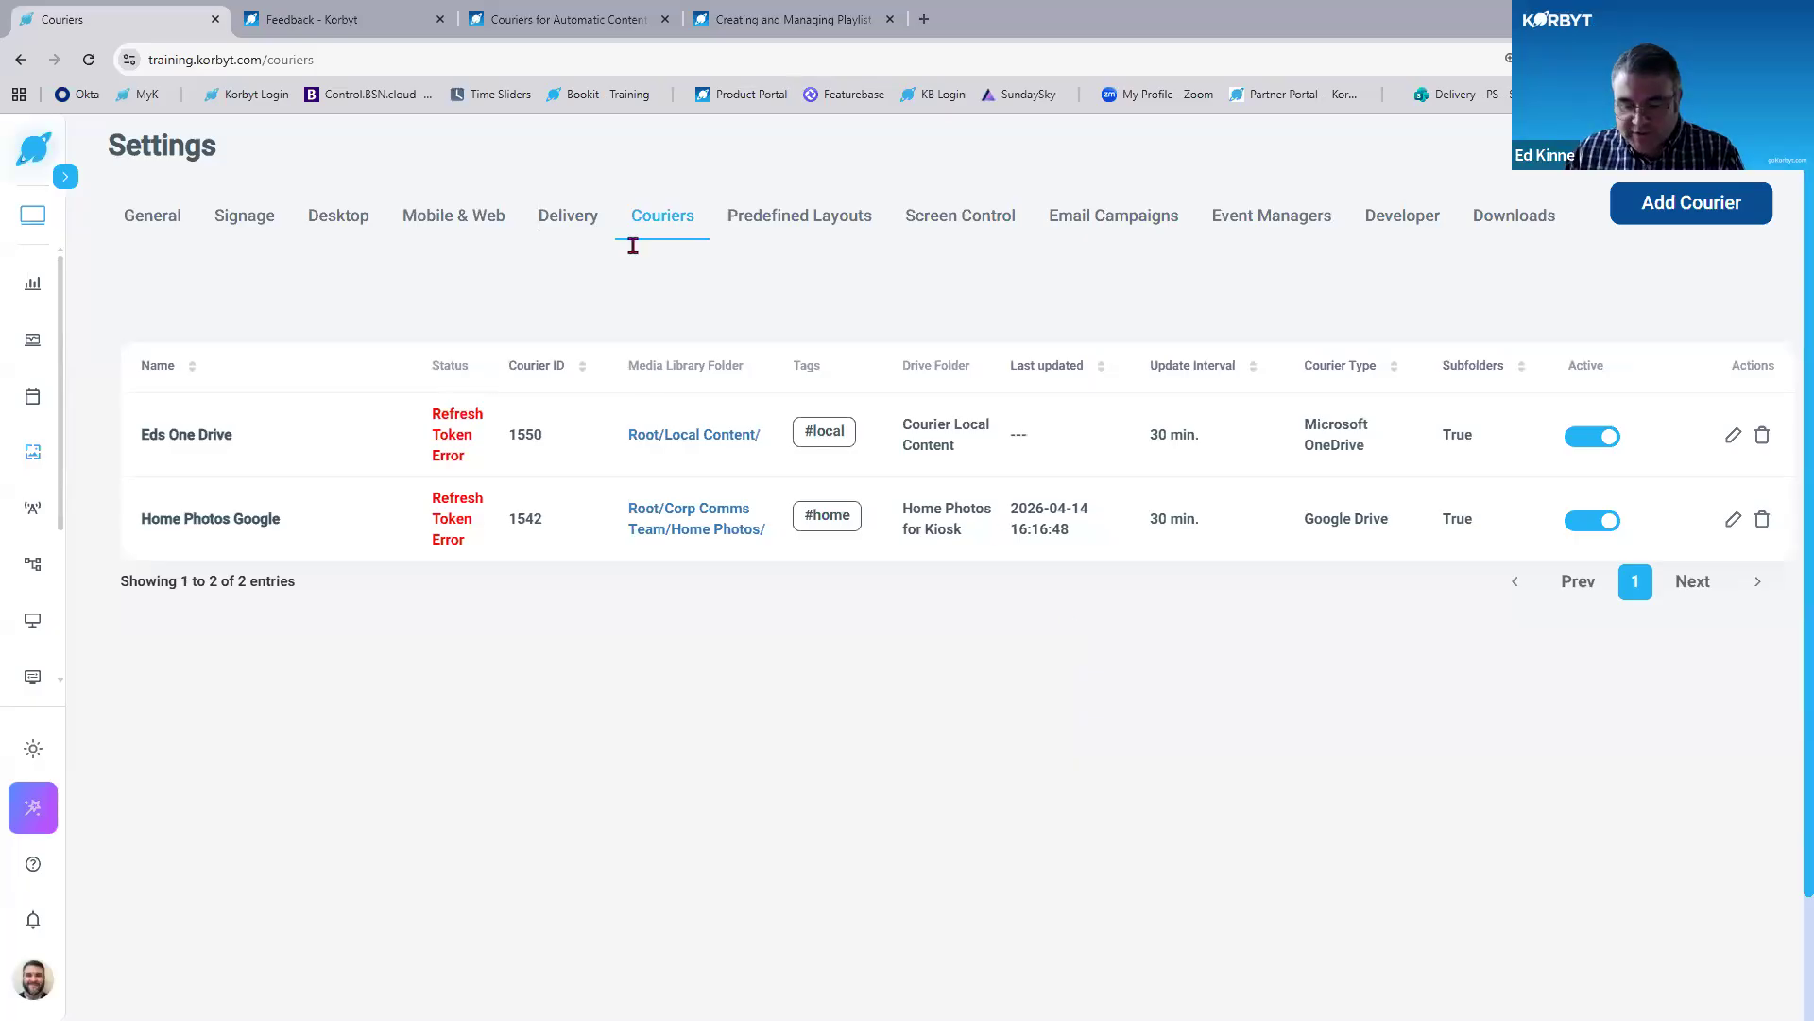
mouse_move(701, 8)
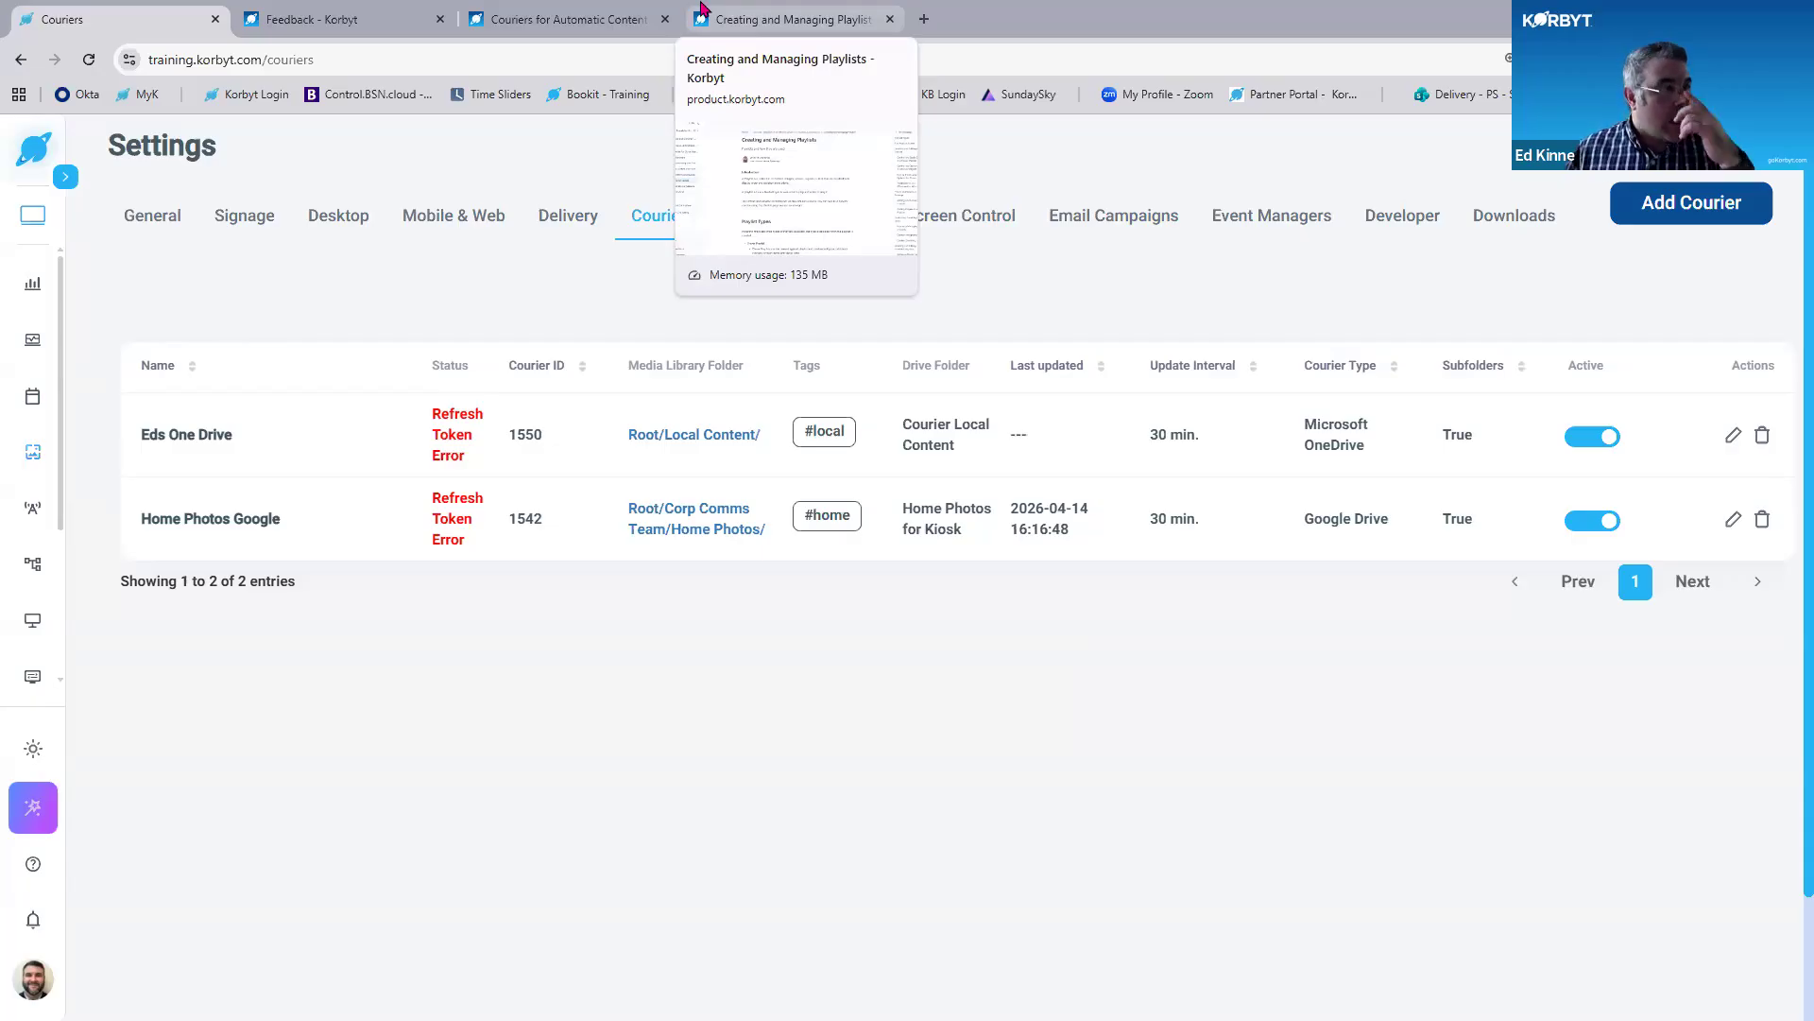
left_click(395, 364)
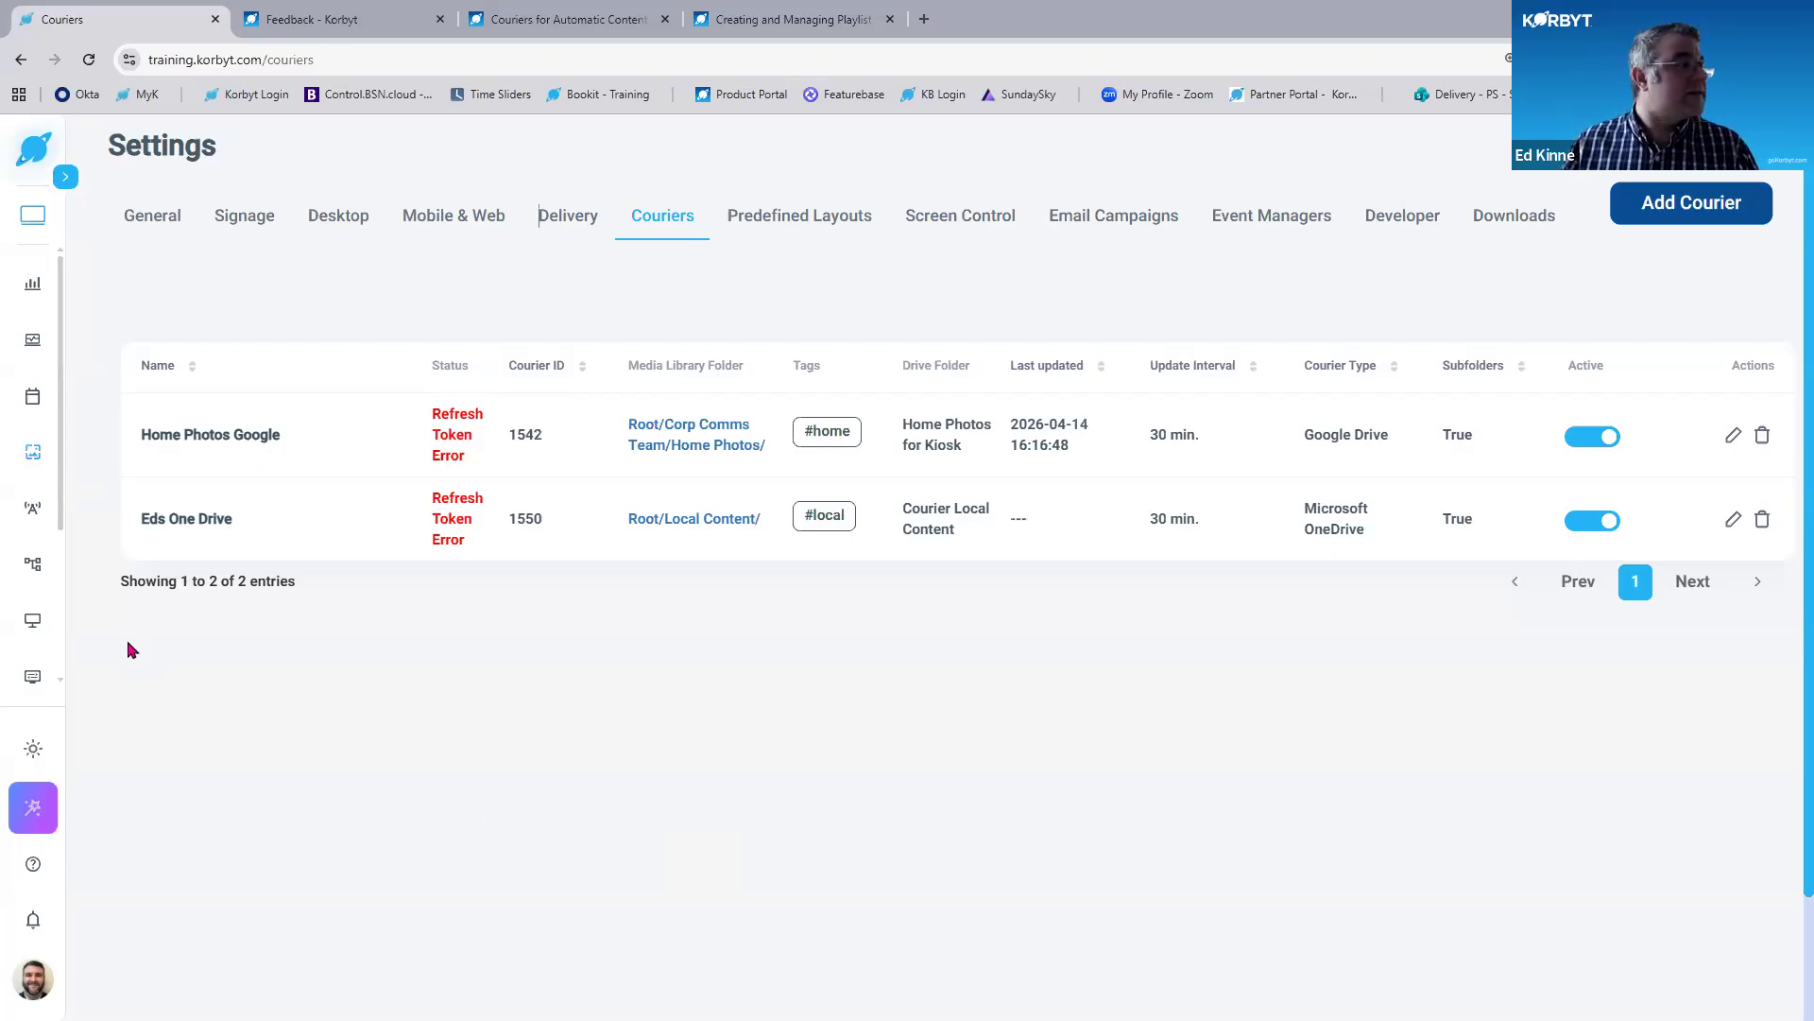
Open the ESPN NHL Headlines data adapter for editing and review its RSS feed and refresh interval in the adapter configuration.
mouse_move(52, 558)
scroll(33, 581, "down", 3)
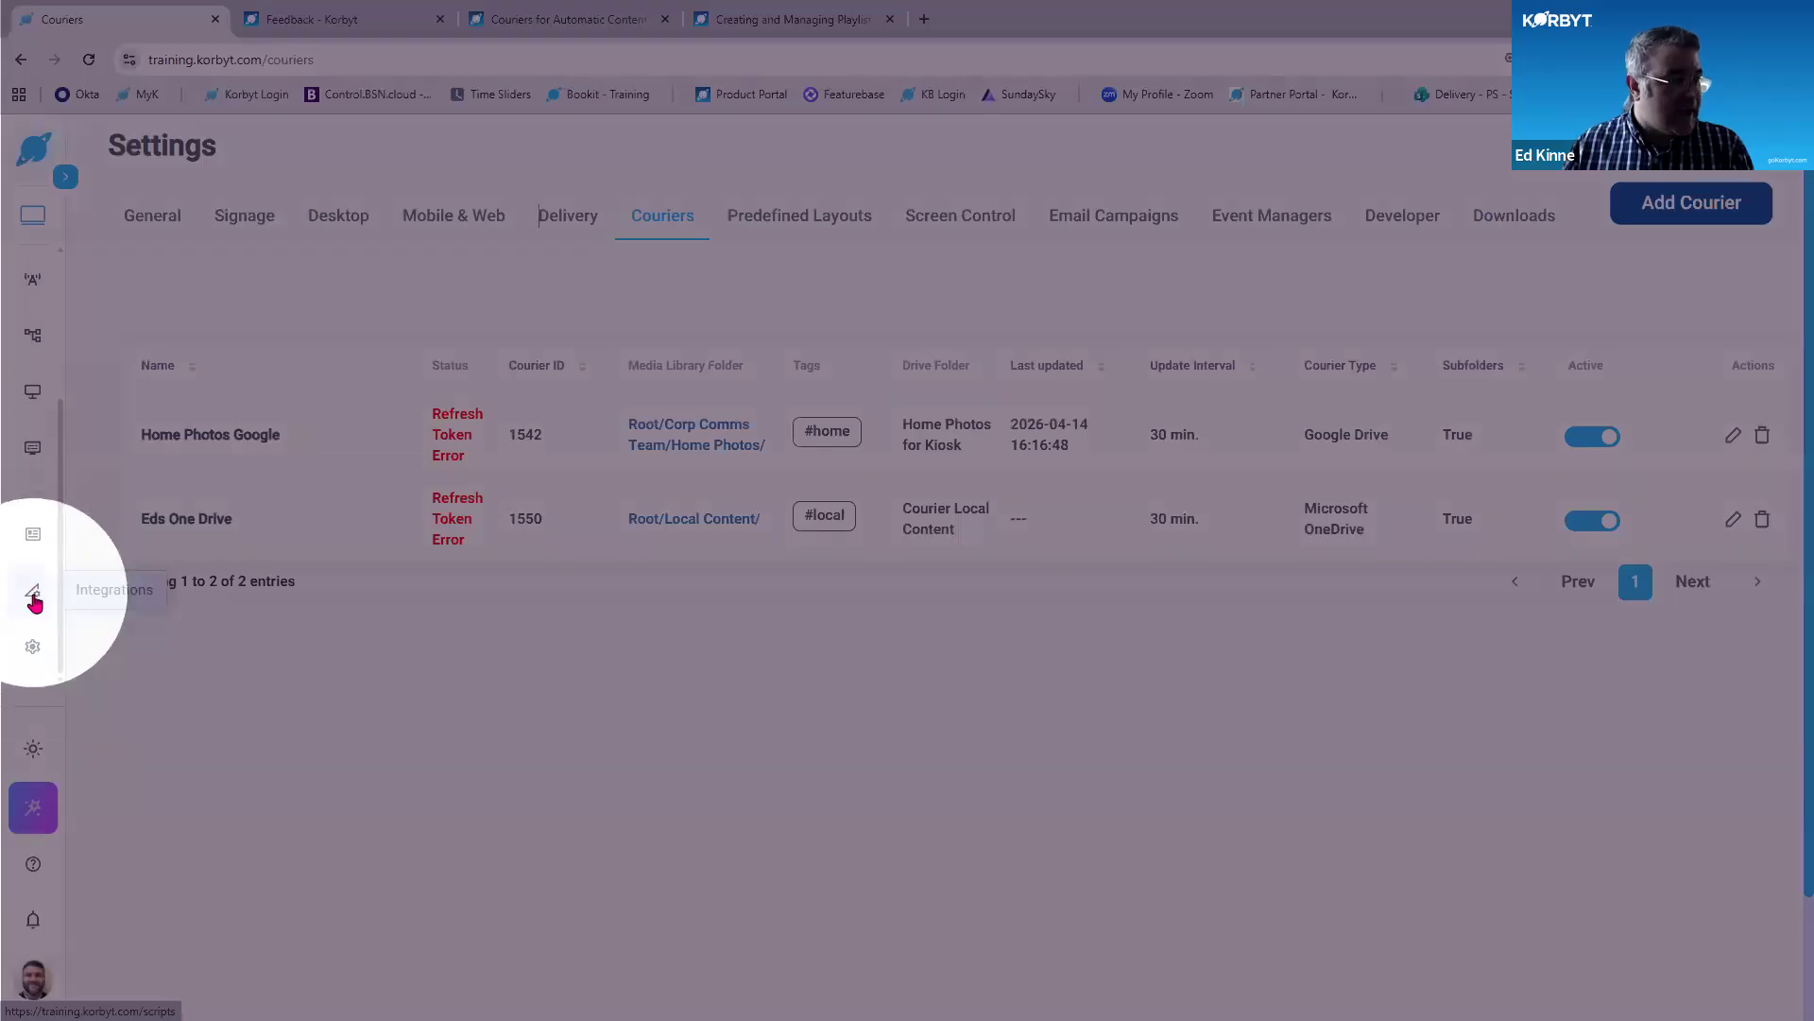
left_click(33, 596)
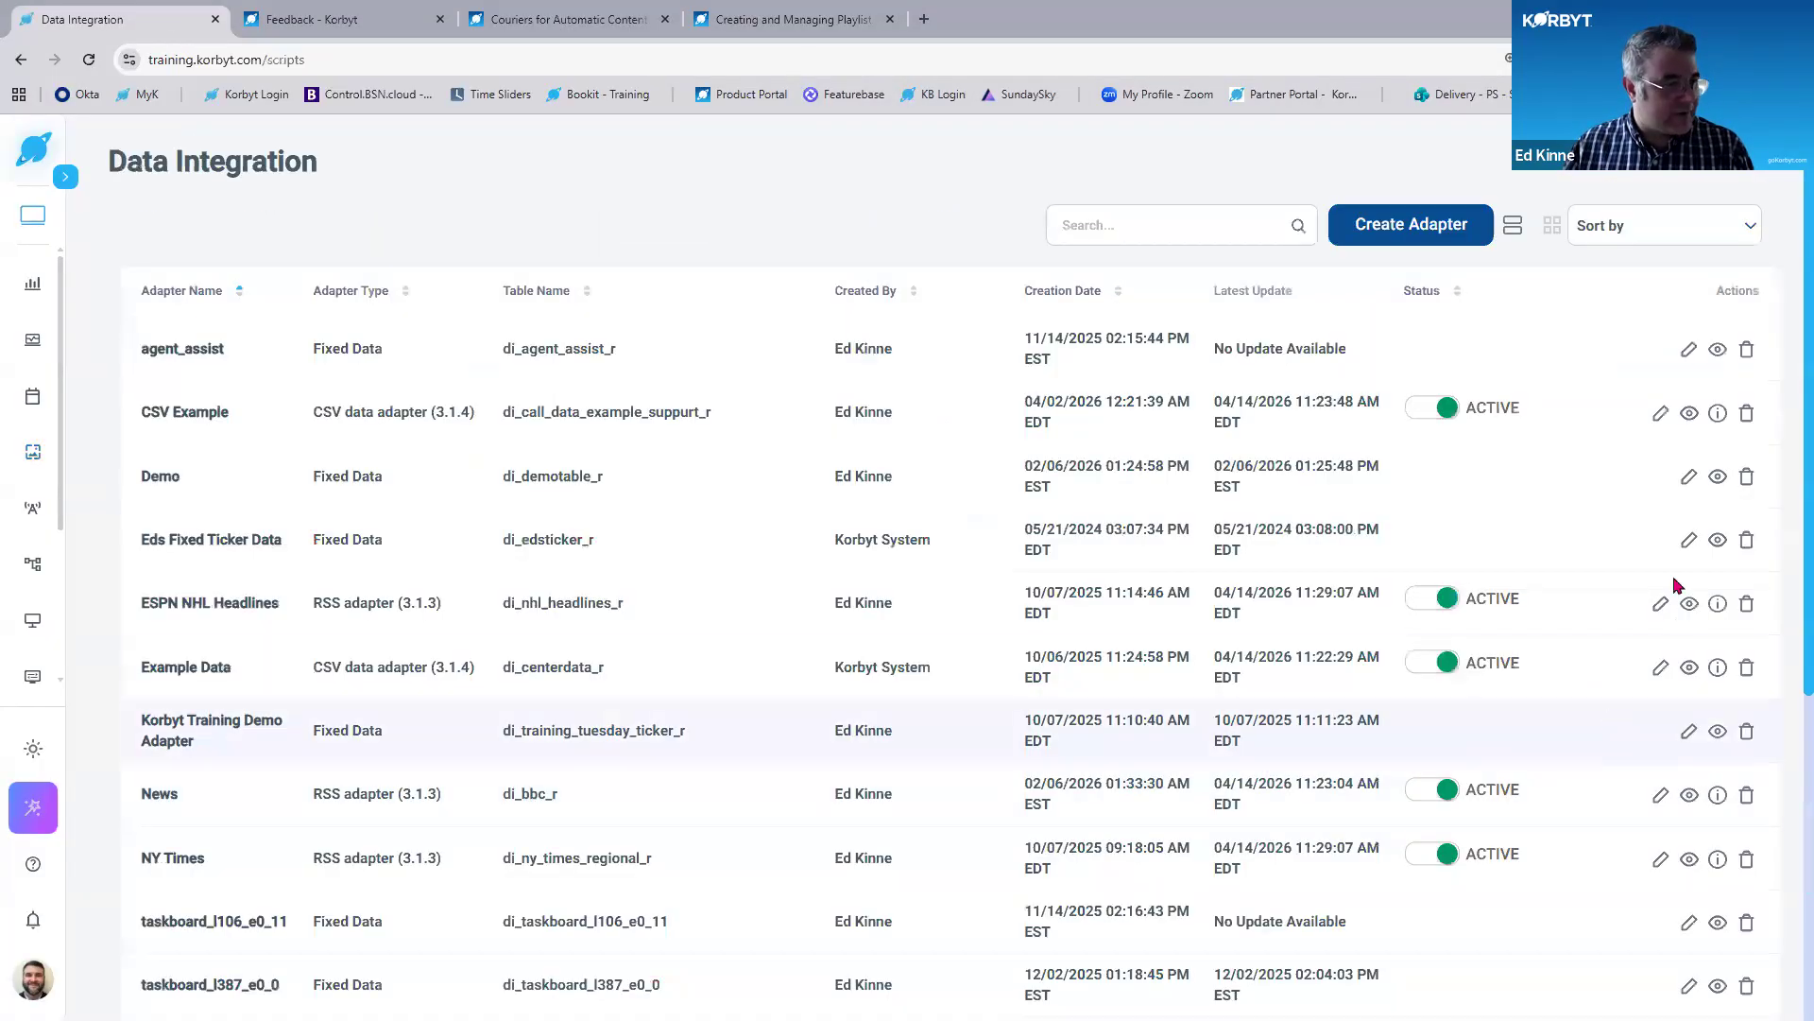
left_click(1660, 605)
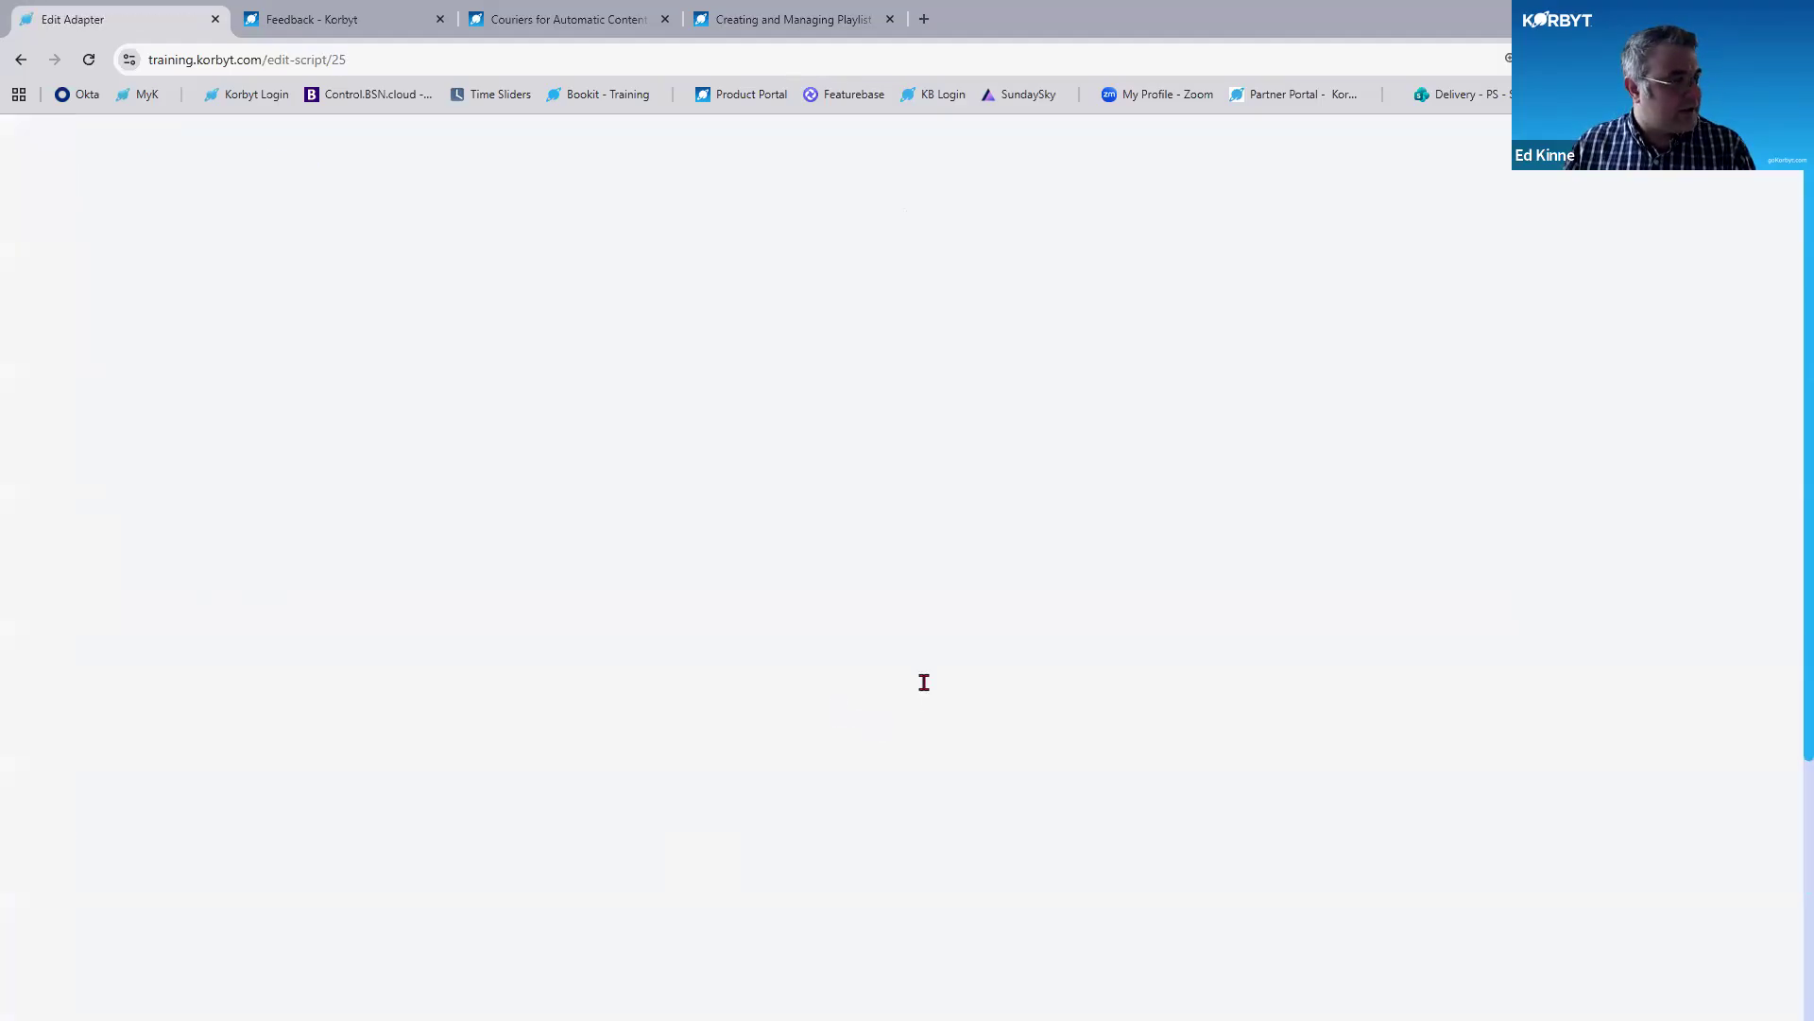
scroll(1045, 676, "down", 3)
left_click(1659, 714)
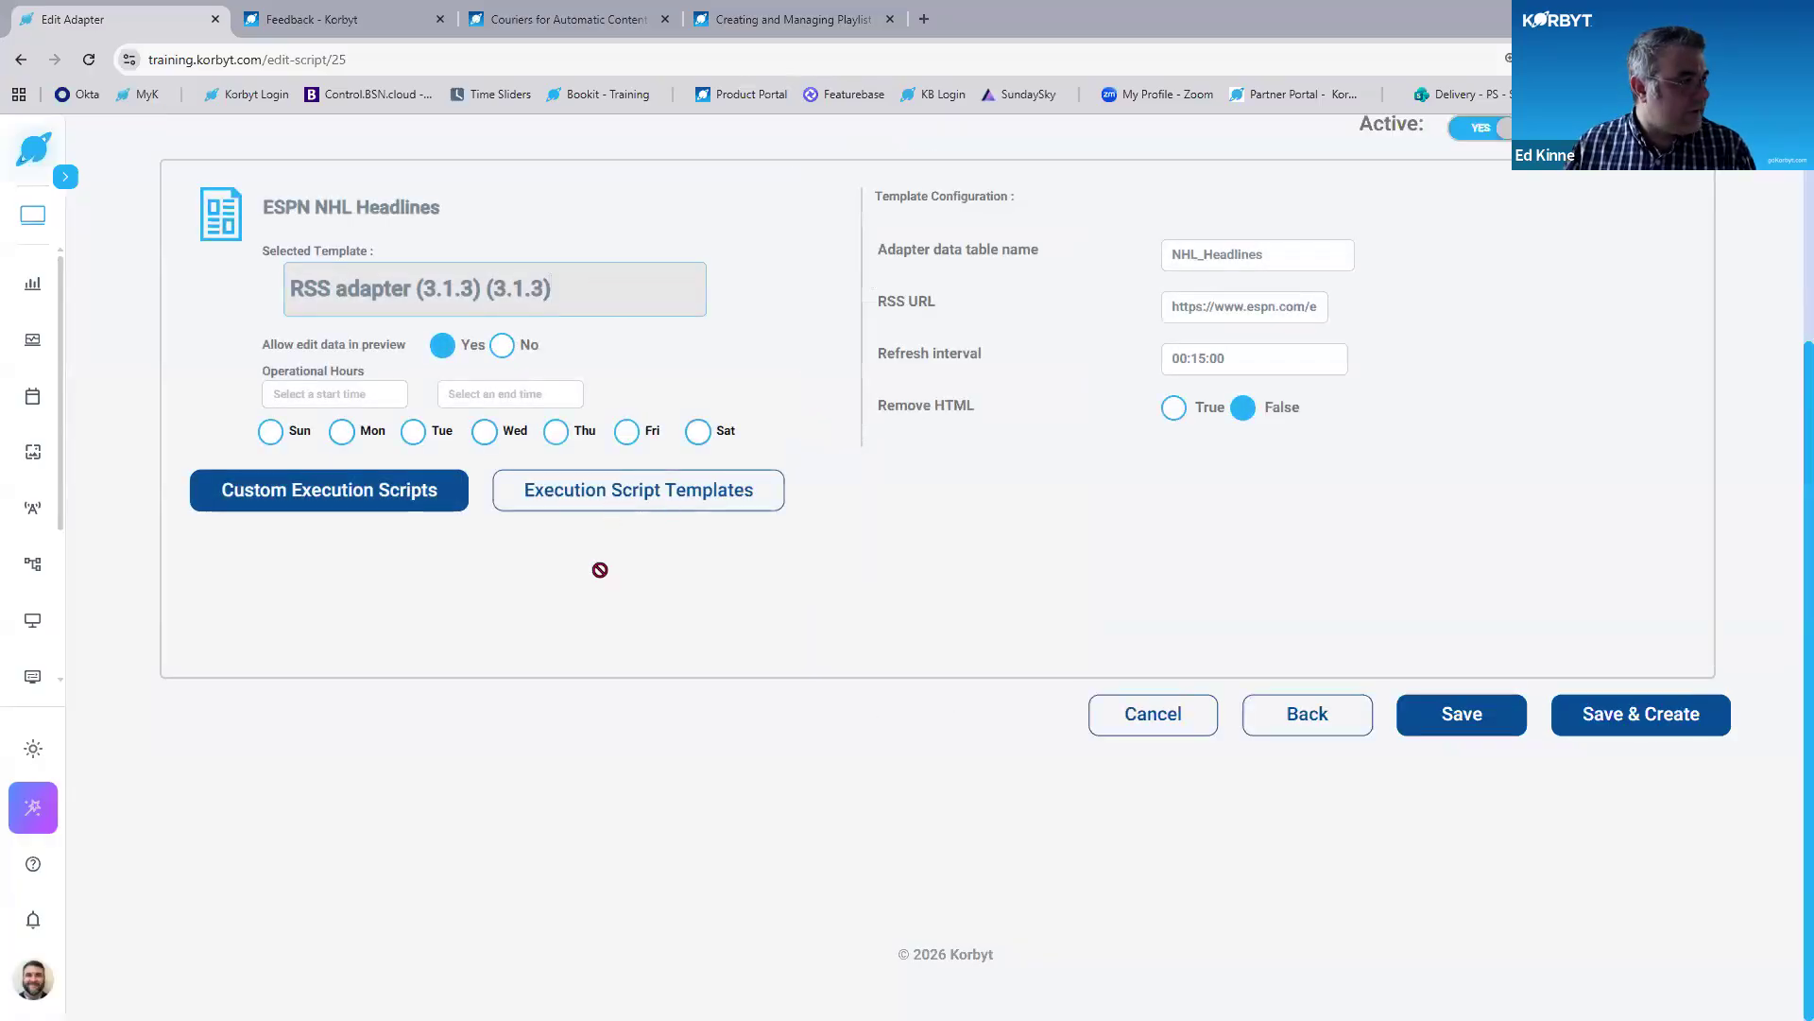
scroll(600, 570, "up", 3)
key("ctrl")
key("ctrl")
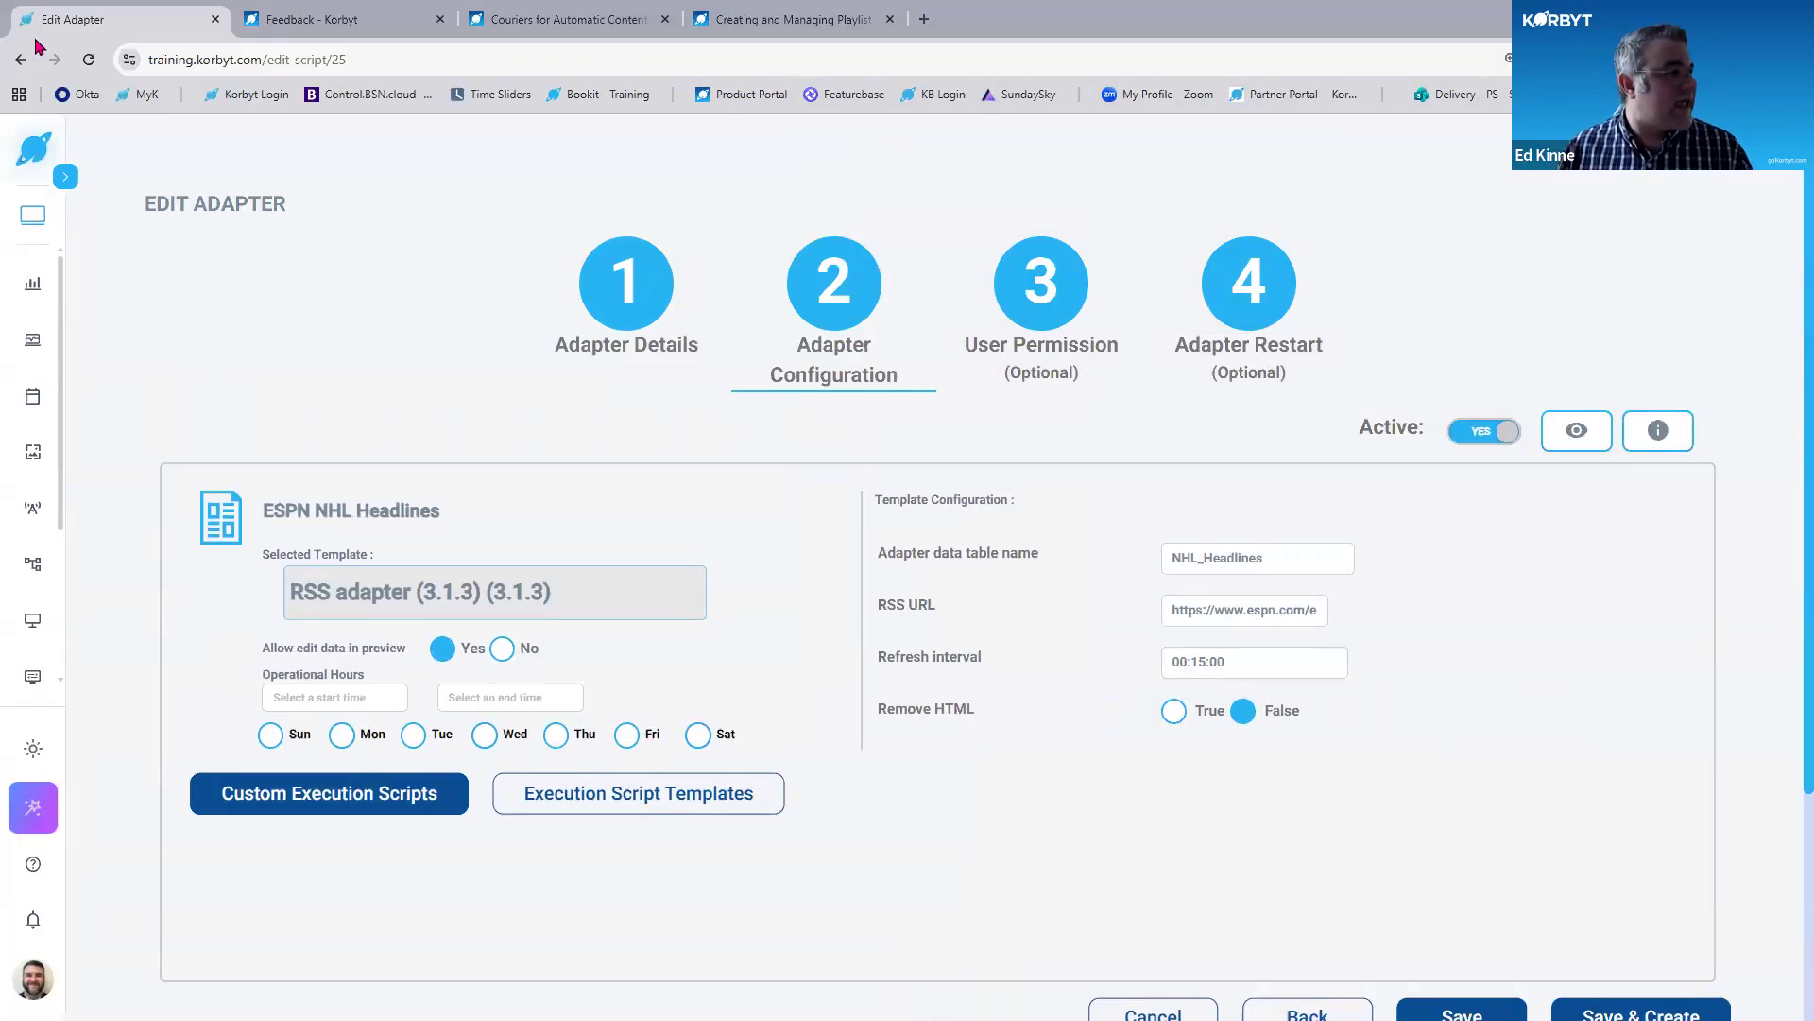
Leave the adapter without saving and return to the couriers list to check the Eds One Drive courier's last update.
left_click(23, 60)
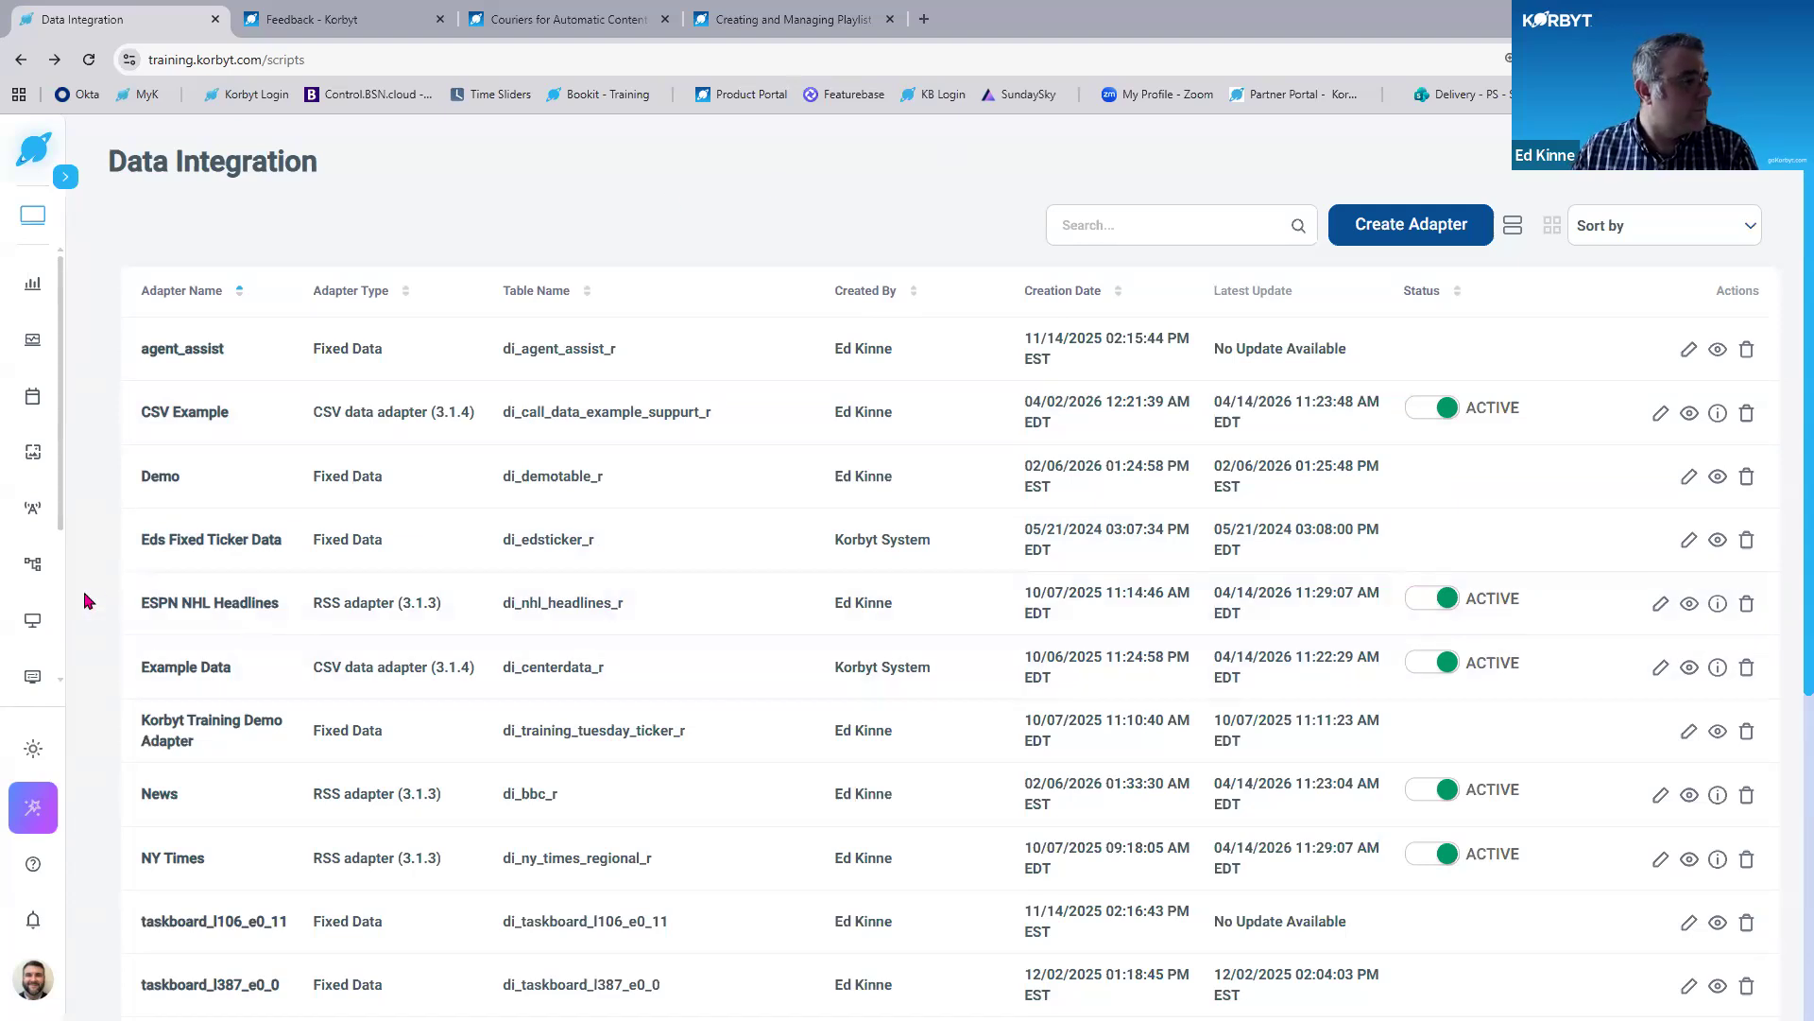
mouse_move(32, 451)
left_click(106, 724)
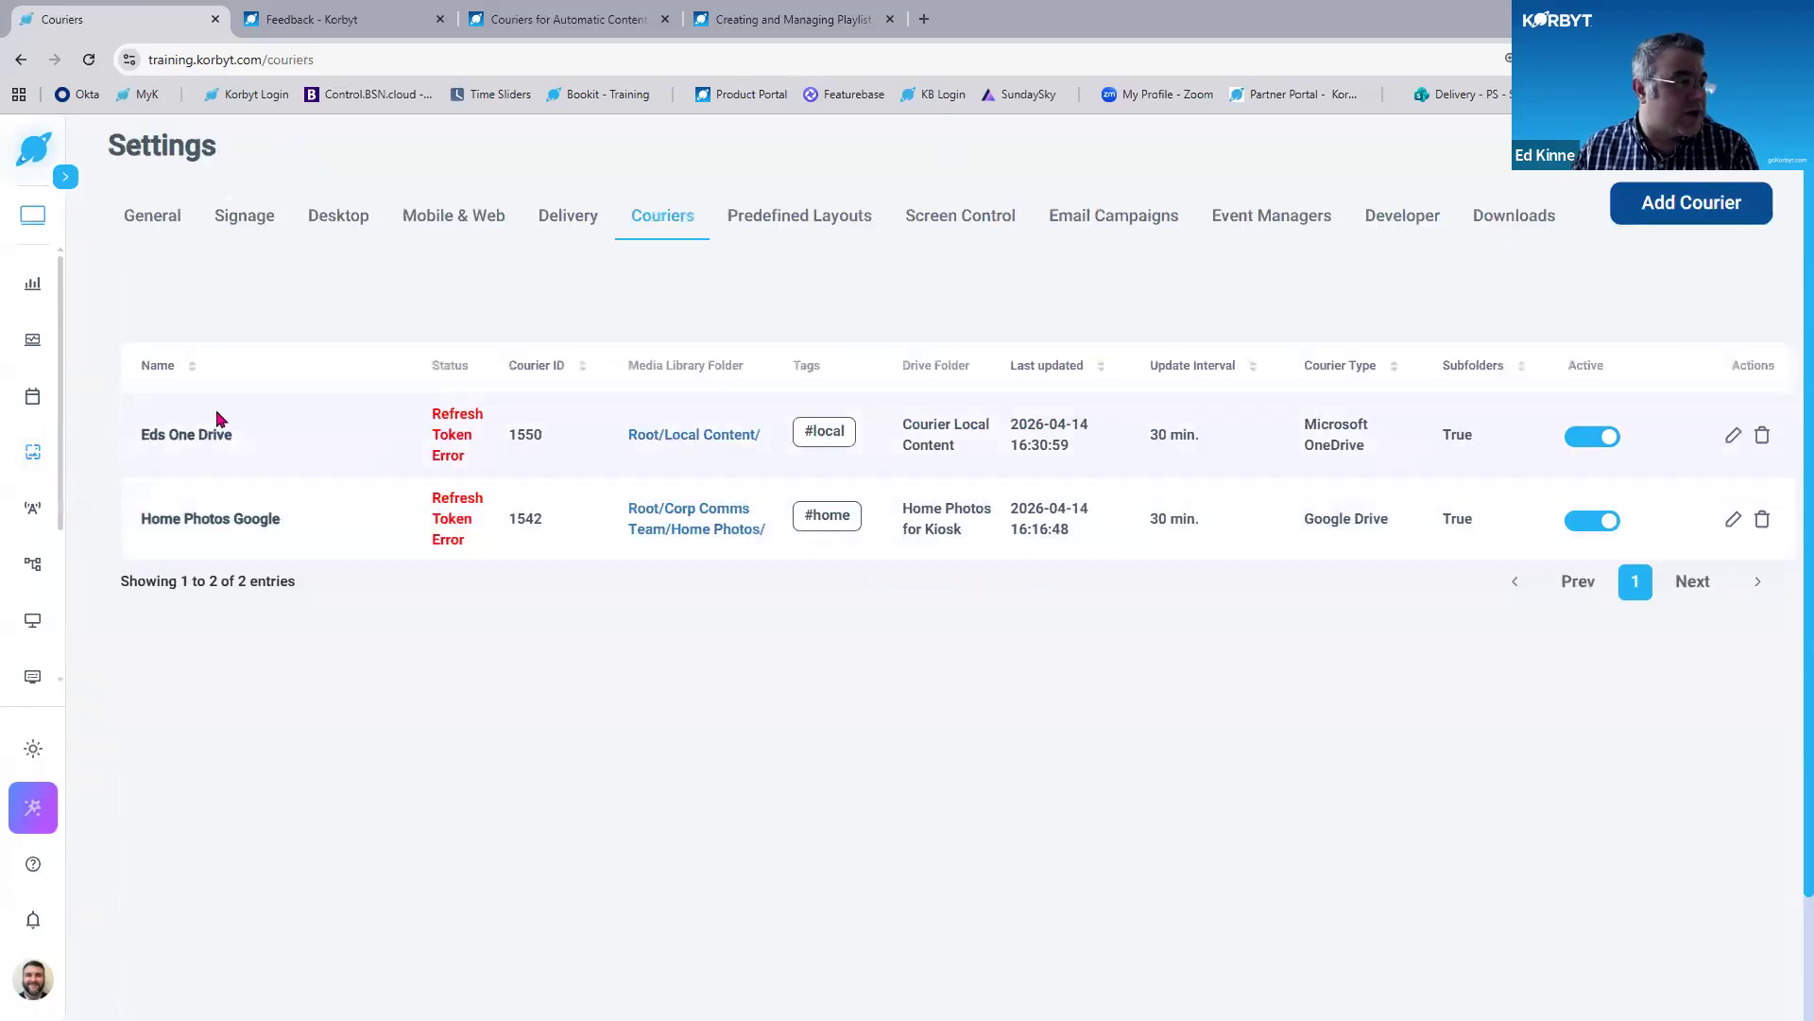